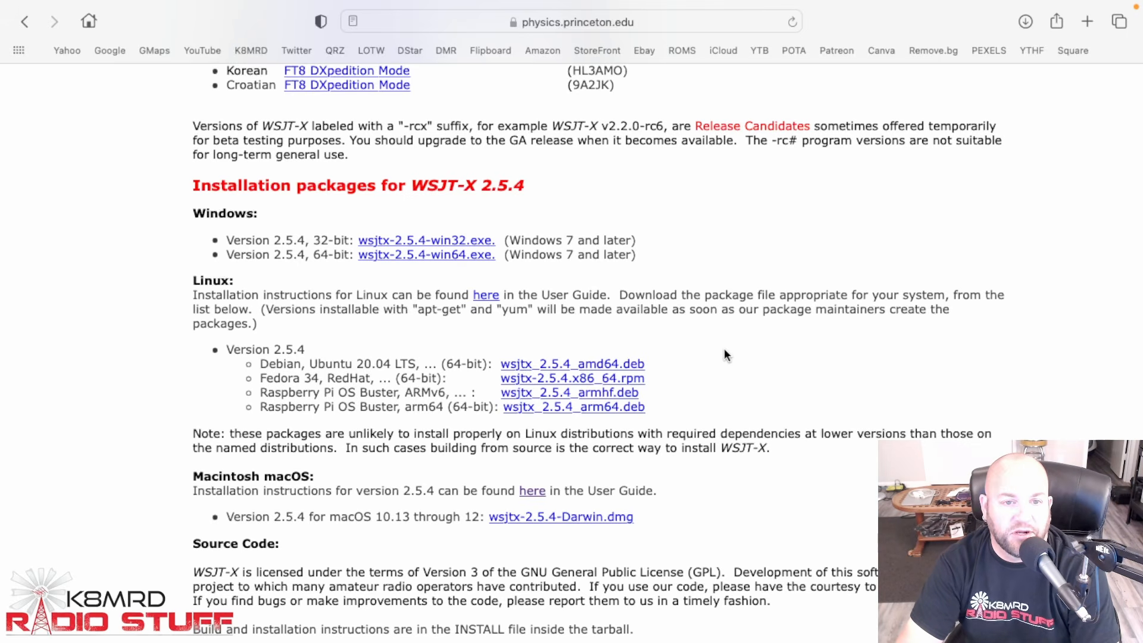
Open the downloaded wsjtx-2.5.4-Darwin.dmg disk image and accept its license agreement
{"action": "left_click", "coordinate": [1027, 21]}
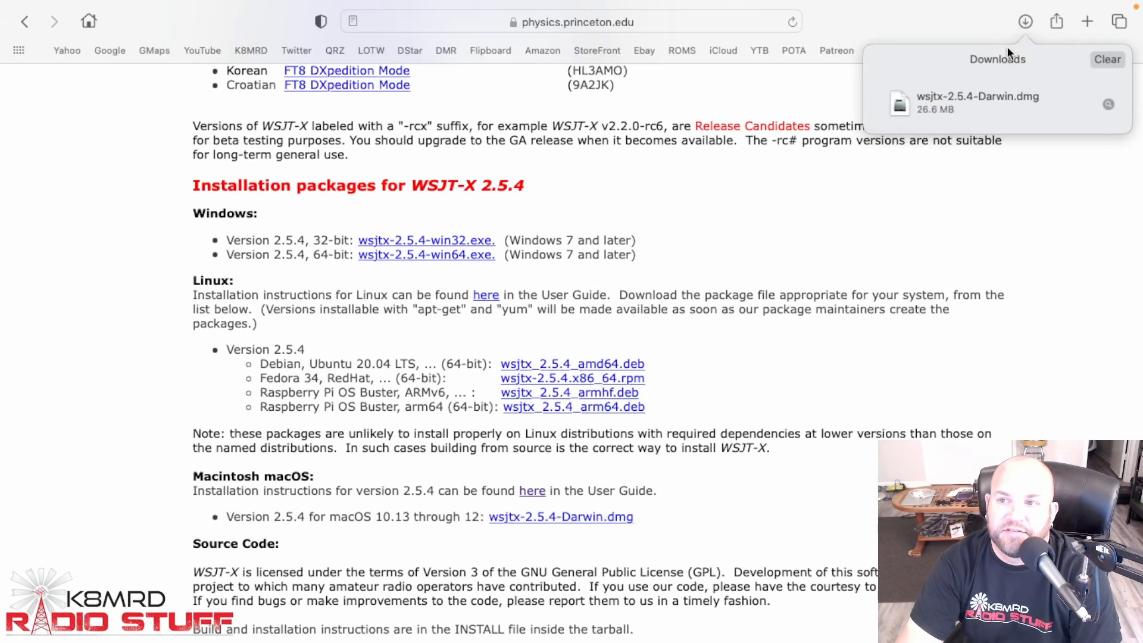
{"action": "left_click", "coordinate": [973, 99]}
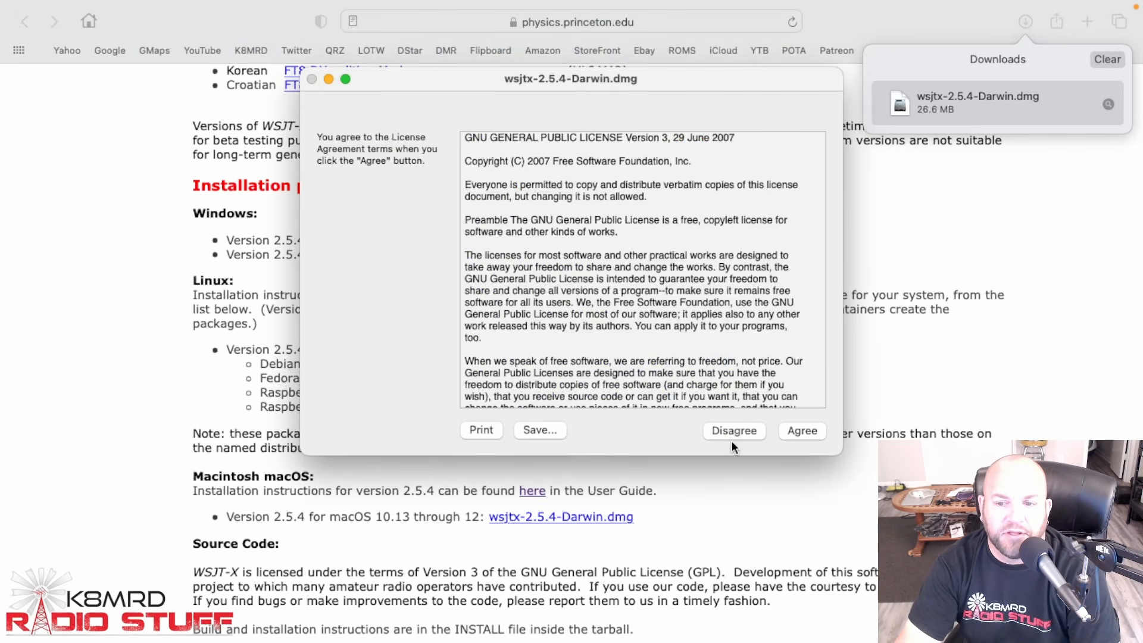
{"action": "left_click", "coordinate": [797, 431]}
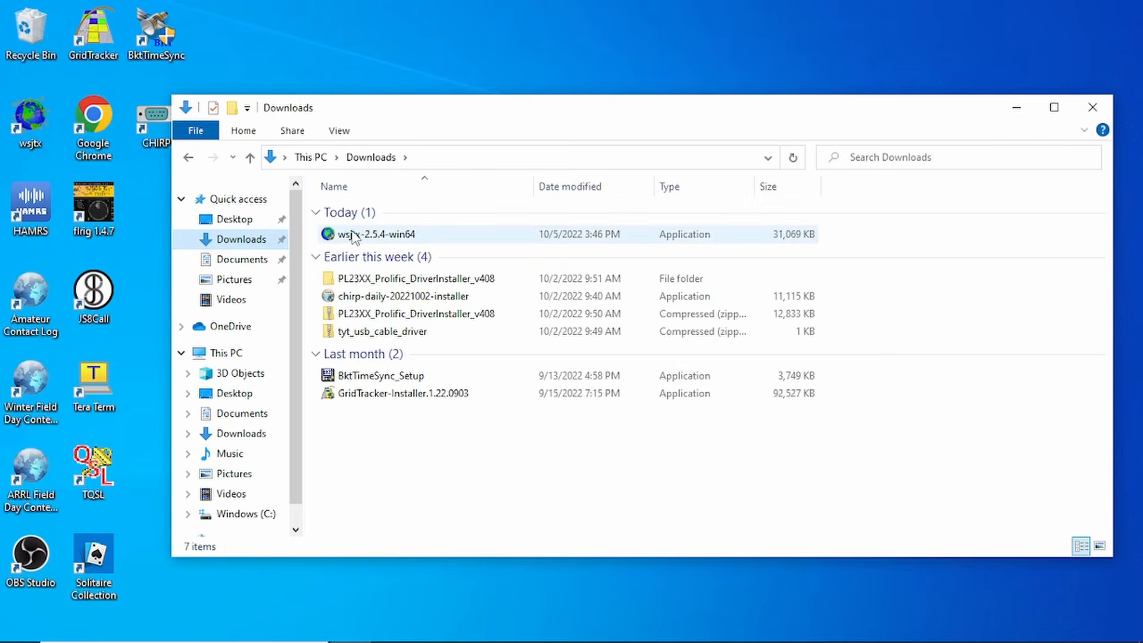
Run the wsjtx 2.5.4 installer on Windows, keeping the default install options and the destination folder C:\WSJT\wsjtx
{"action": "double_click", "coordinate": [354, 235]}
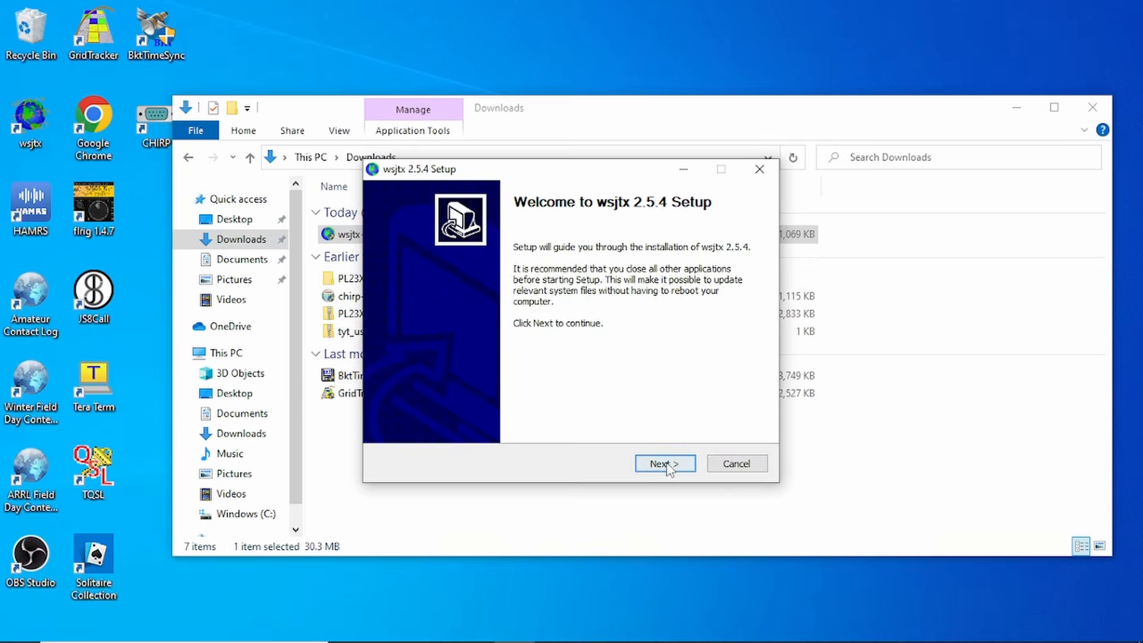
{"action": "left_click", "coordinate": [667, 464]}
{"action": "left_click", "coordinate": [666, 463]}
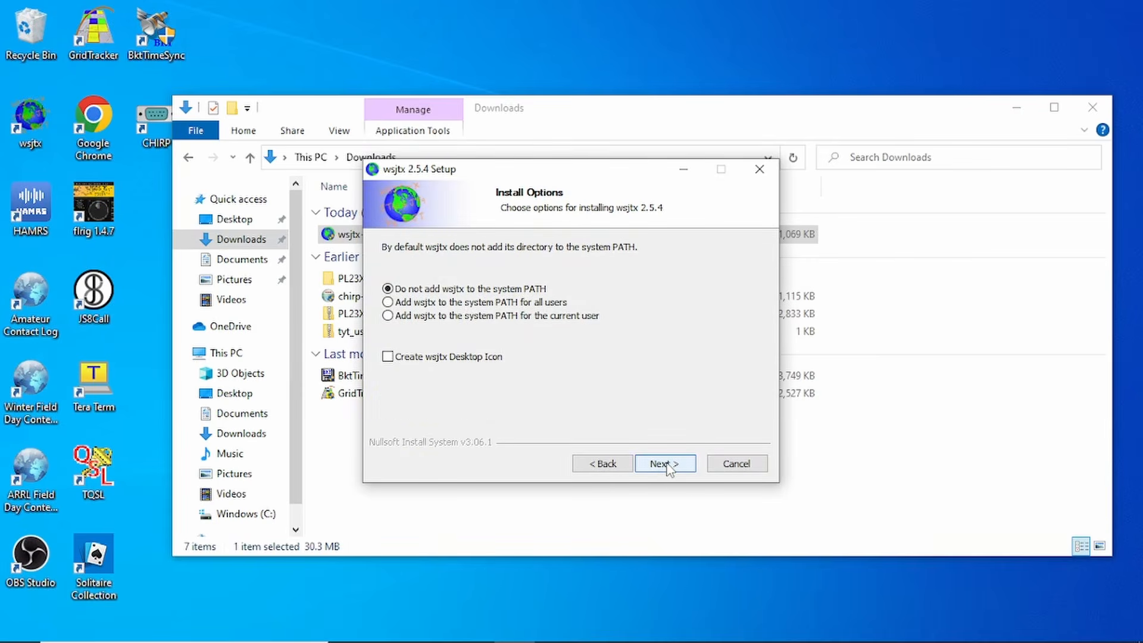
{"action": "left_click", "coordinate": [665, 464]}
{"action": "left_click", "coordinate": [665, 463]}
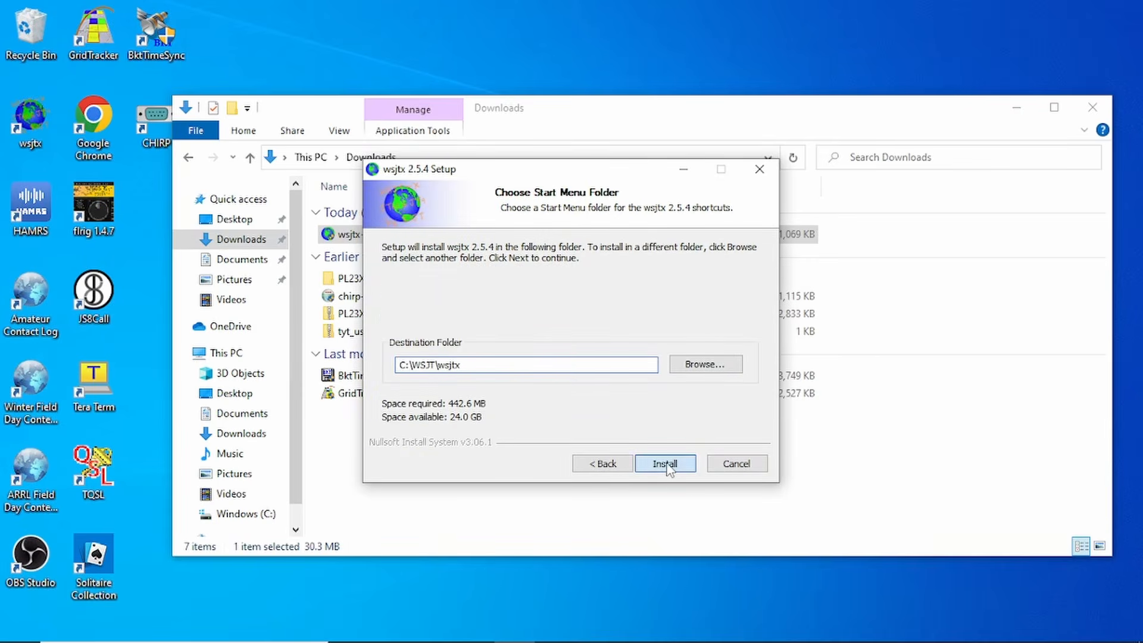
{"action": "left_click", "coordinate": [665, 464]}
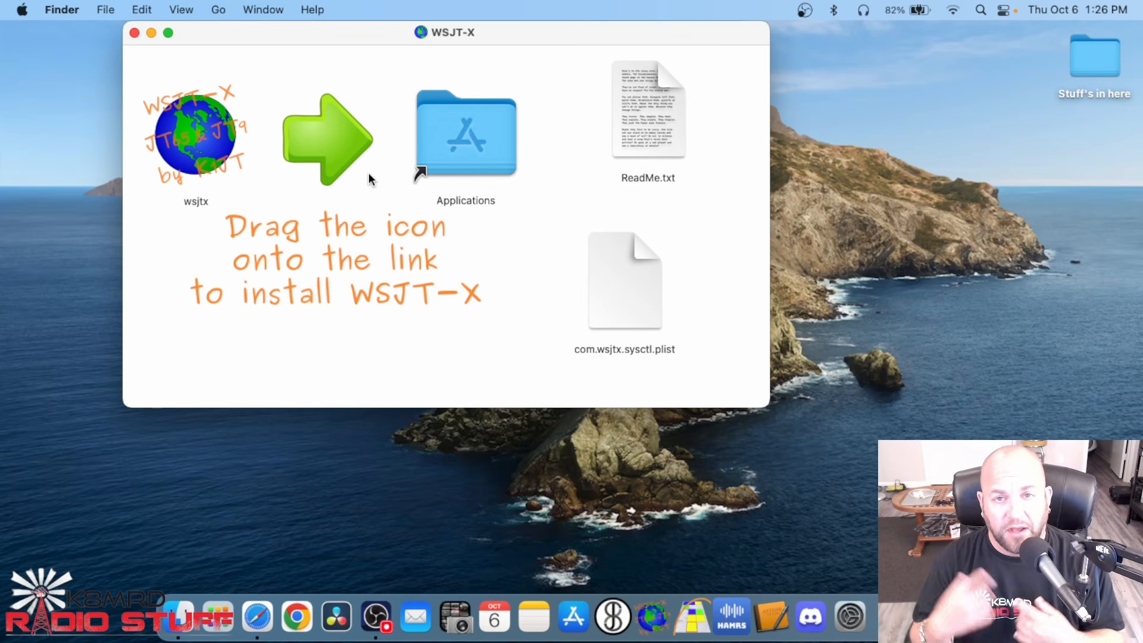
Try to copy the wsjtx app into the Mac's Applications folder, declining to replace the existing copy
{"action": "left_click_drag", "start_coordinate": [183, 142], "coordinate": [449, 142]}
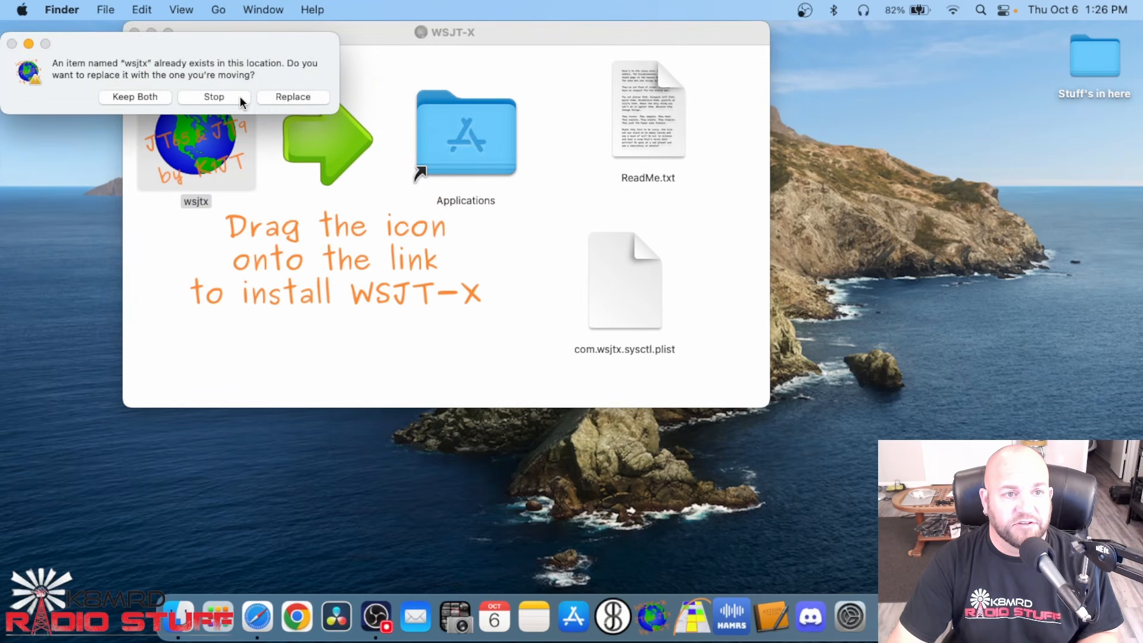
{"action": "left_click", "coordinate": [231, 98]}
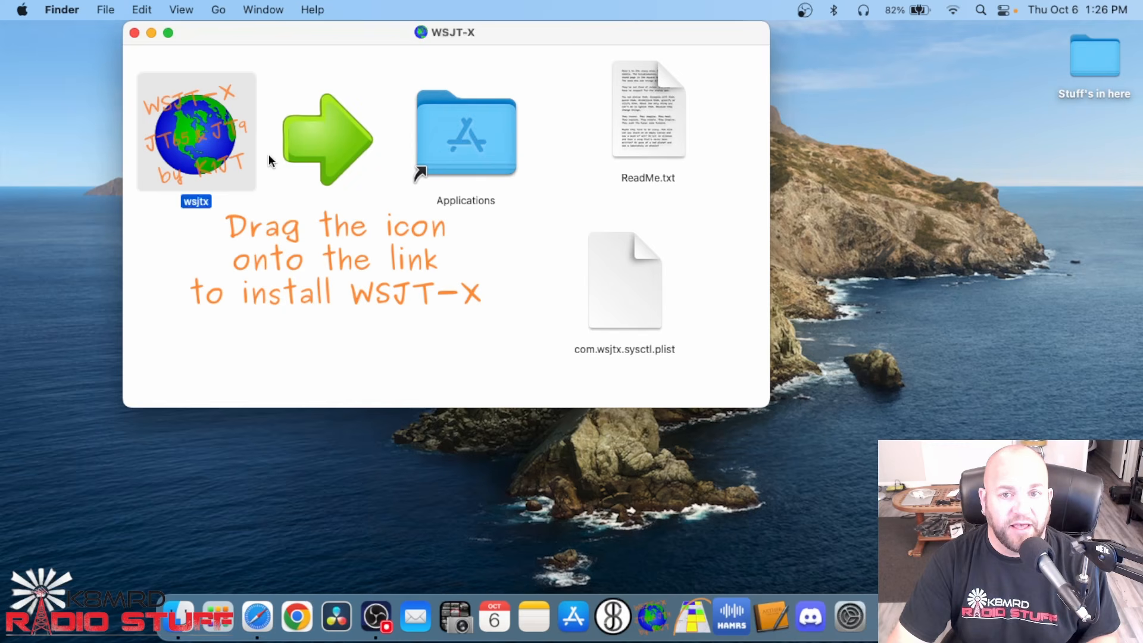
Open ReadMe.txt from the WSJT-X disk image and position it for reading the installation notes
{"action": "left_click", "coordinate": [644, 139]}
{"action": "double_click", "coordinate": [642, 127]}
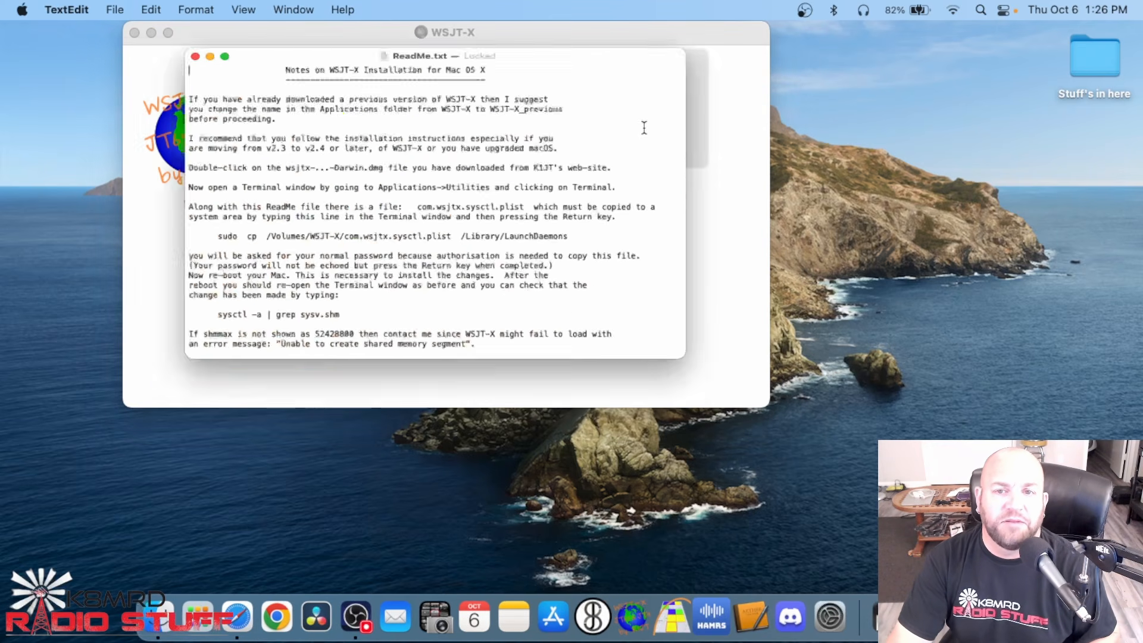
{"action": "left_click_drag", "start_coordinate": [255, 53], "coordinate": [339, 92]}
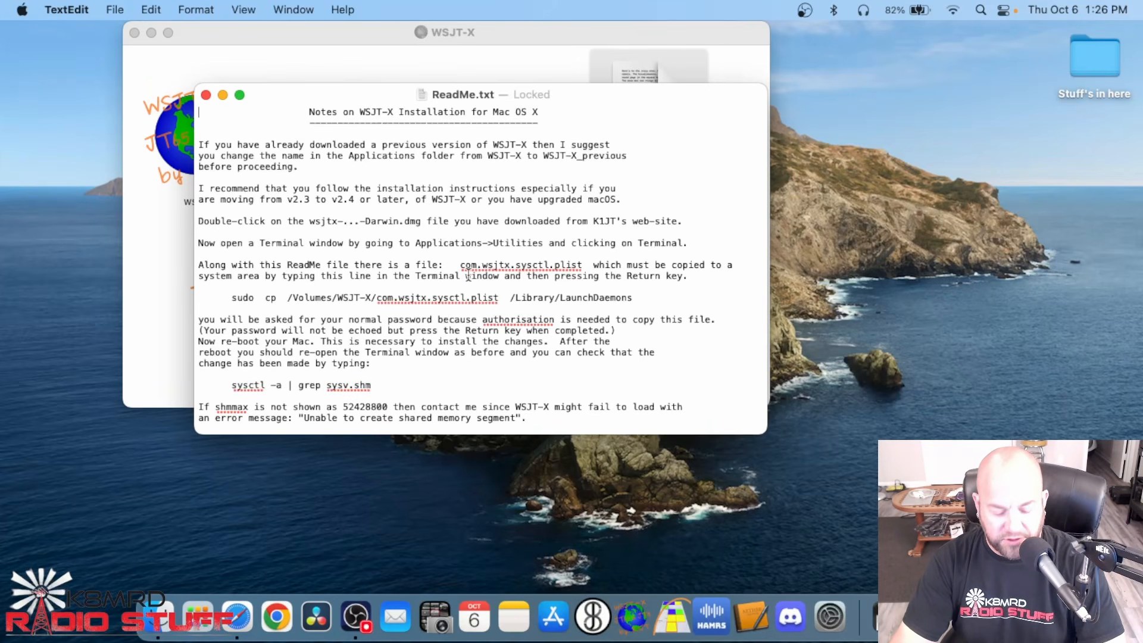
Open Terminal and arrange the ReadMe window beside it so both can be used together
{"action": "key", "text": "super+space"}
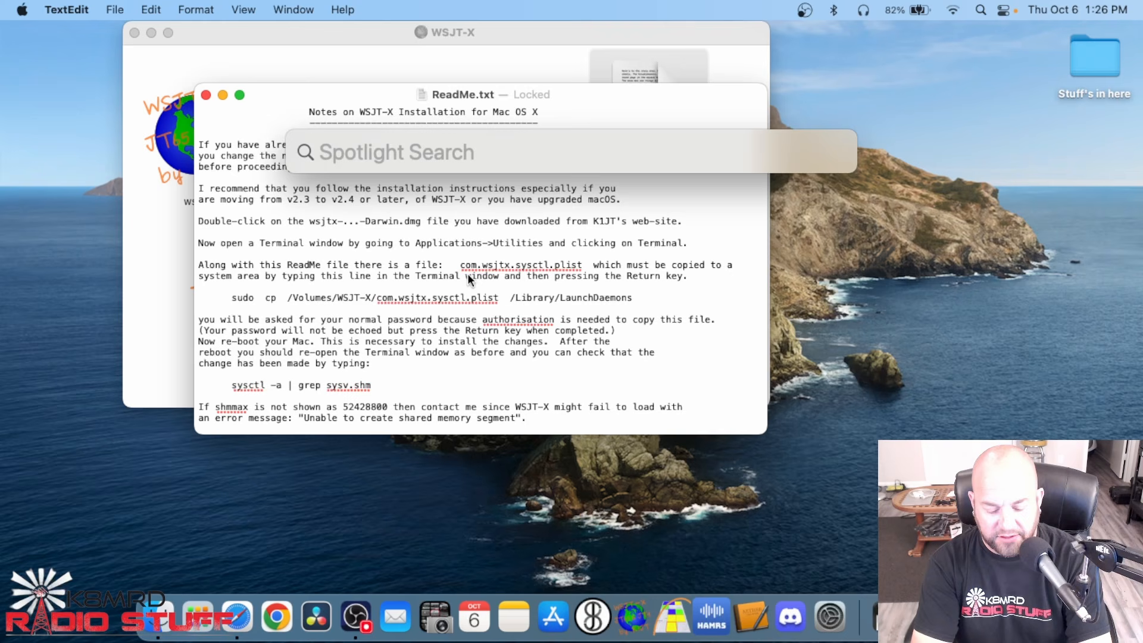
{"action": "type", "text": "terminal"}
{"action": "key", "text": "Return"}
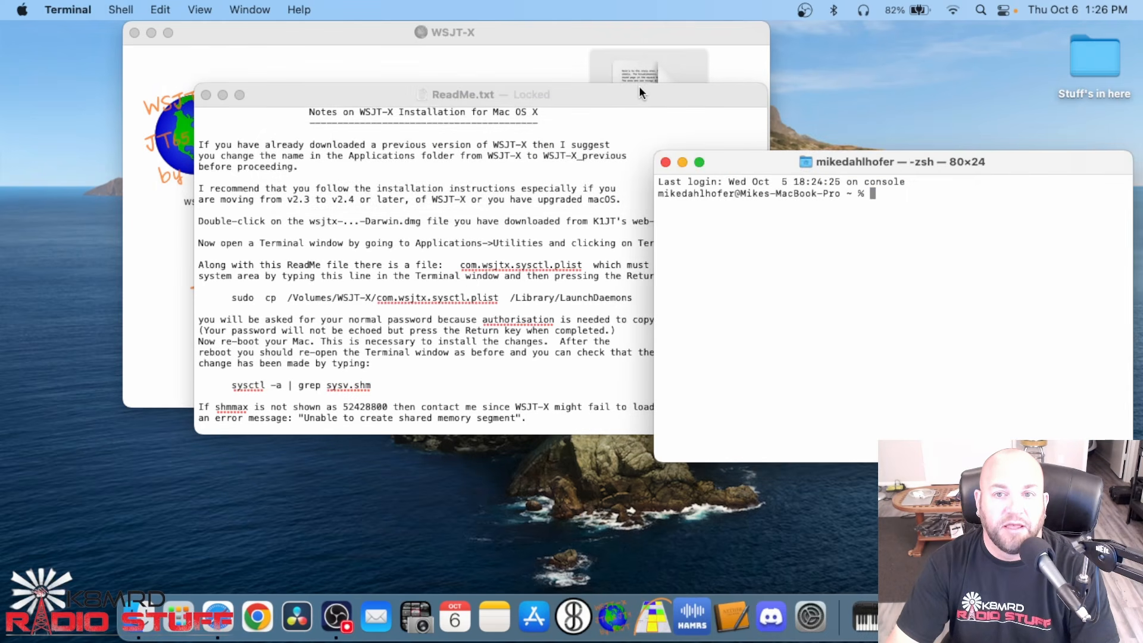
{"action": "left_click_drag", "start_coordinate": [639, 90], "coordinate": [499, 114]}
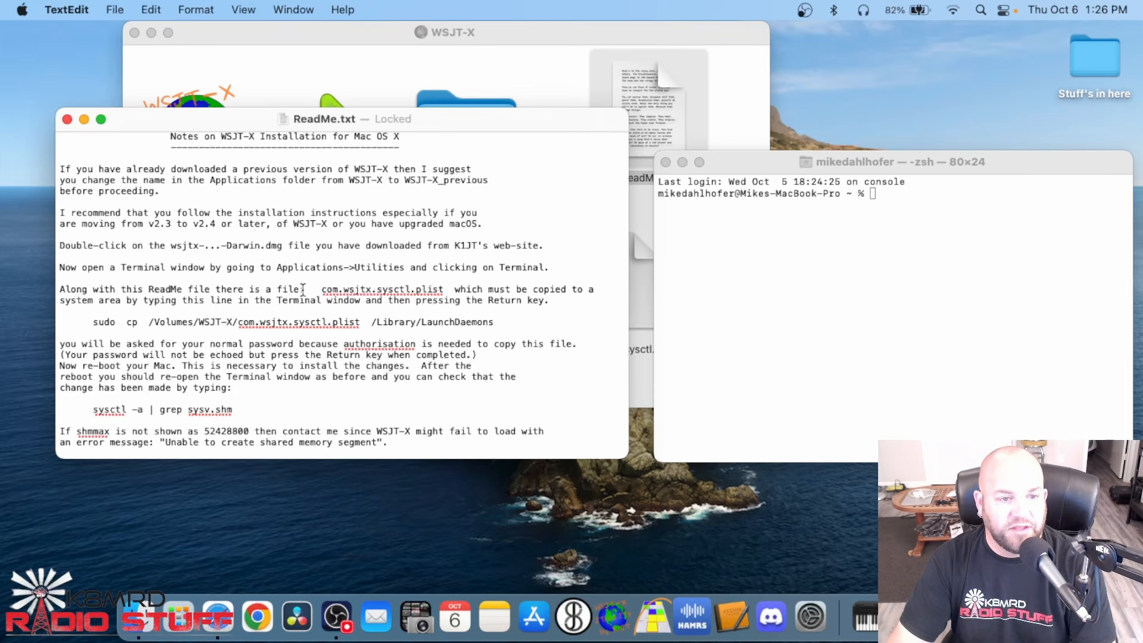
Run the ReadMe's command "sudo cp /Volumes/WSJT-X/com.wsjtx.sysctl.plist /Library/LaunchDaemons" in Terminal and enter the account password
{"action": "left_click_drag", "start_coordinate": [322, 290], "coordinate": [455, 291]}
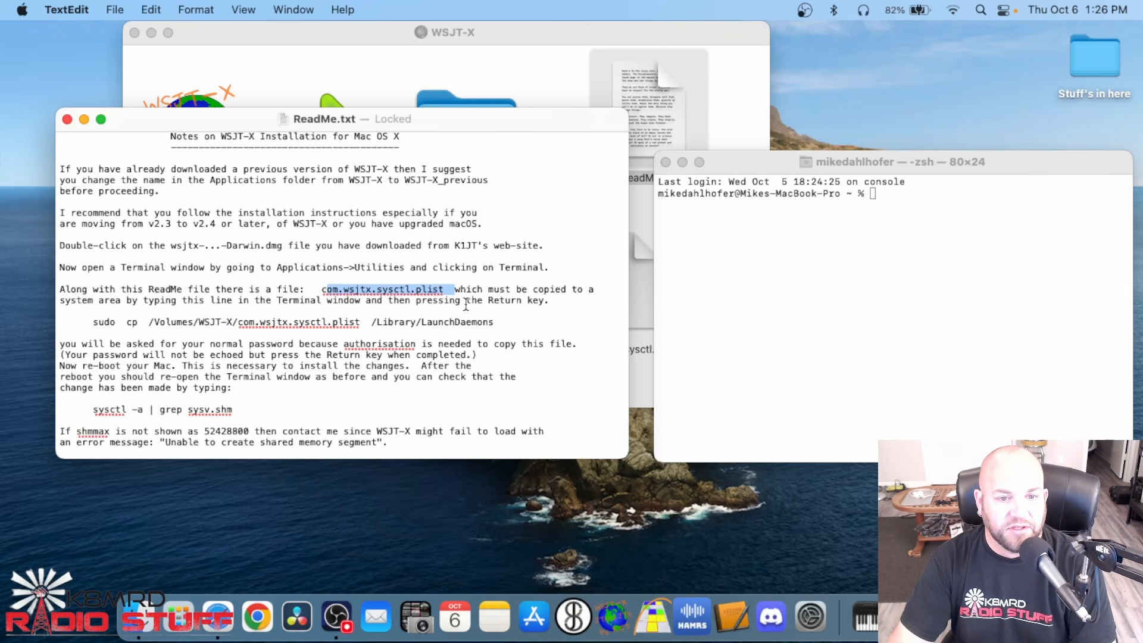
{"action": "left_click", "coordinate": [157, 314]}
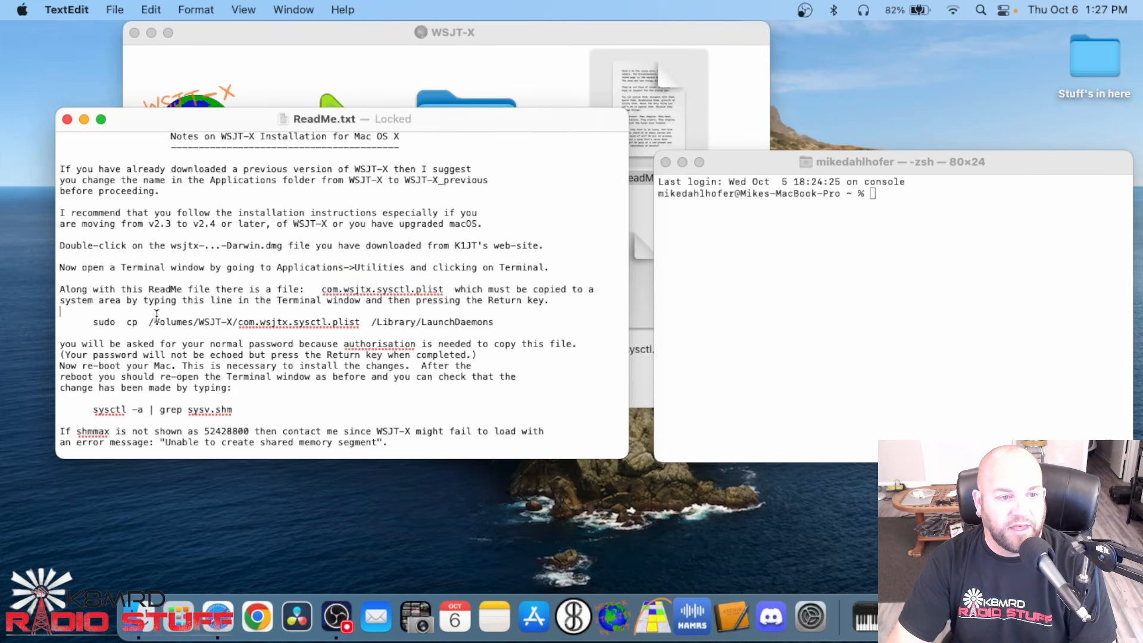
{"action": "left_click_drag", "start_coordinate": [96, 322], "coordinate": [431, 328]}
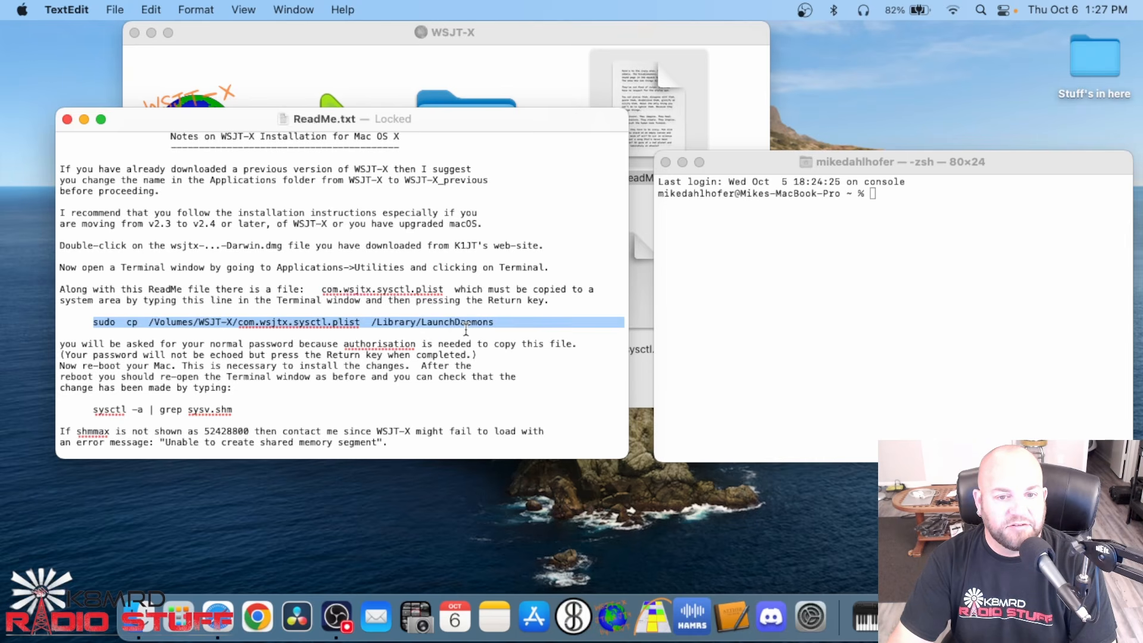
{"action": "key", "text": "super+c"}
{"action": "left_click", "coordinate": [918, 238]}
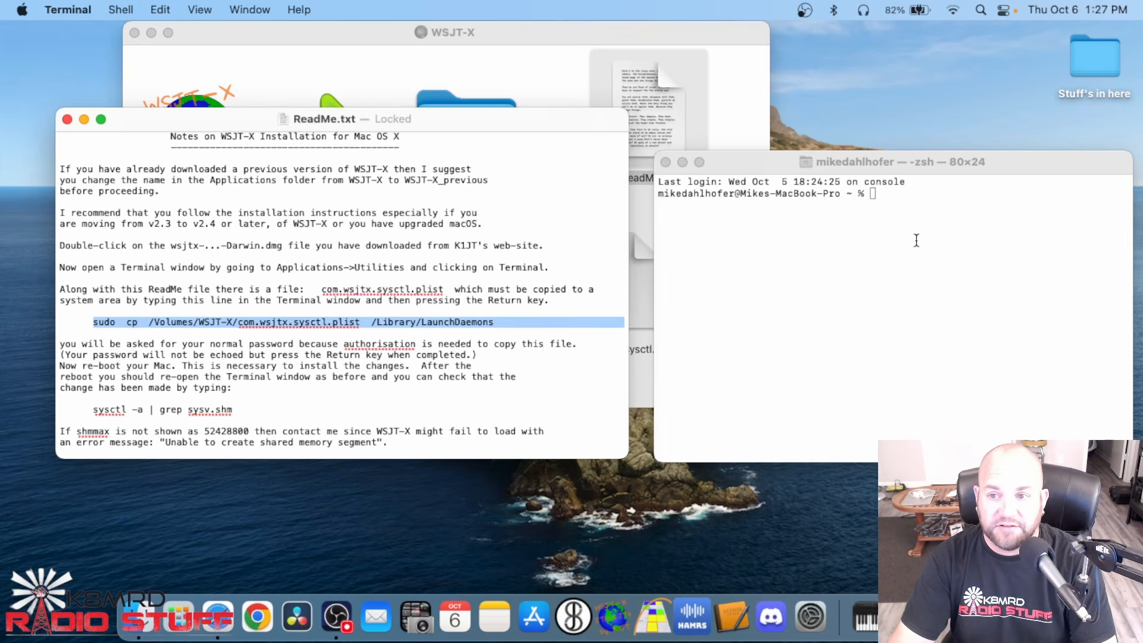
{"action": "key", "text": "super+v"}
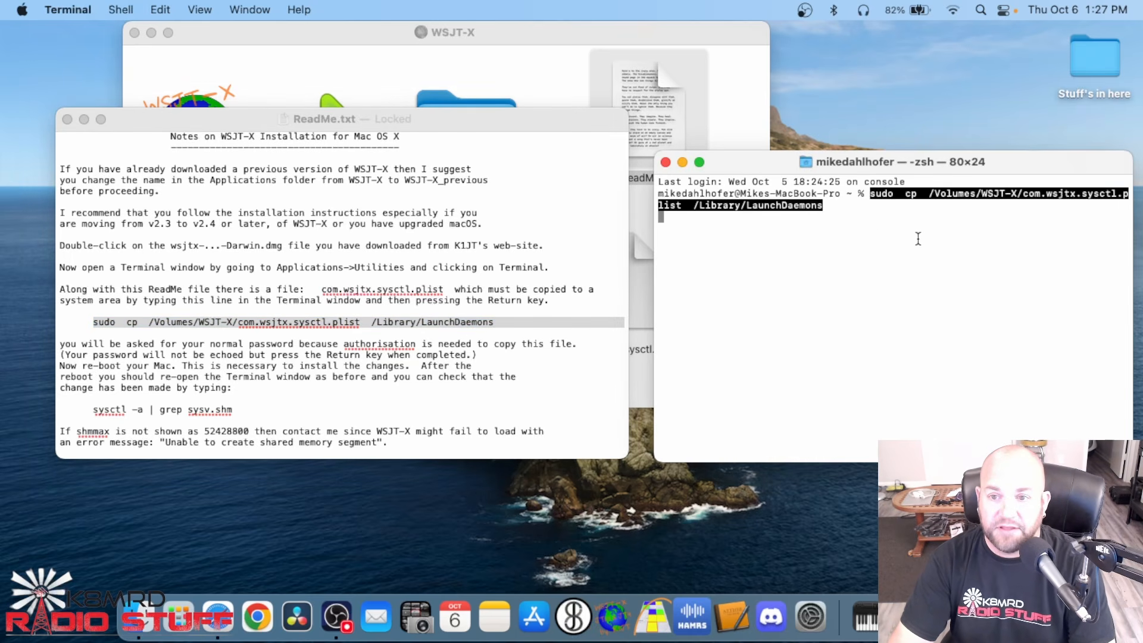
{"action": "key", "text": "Return"}
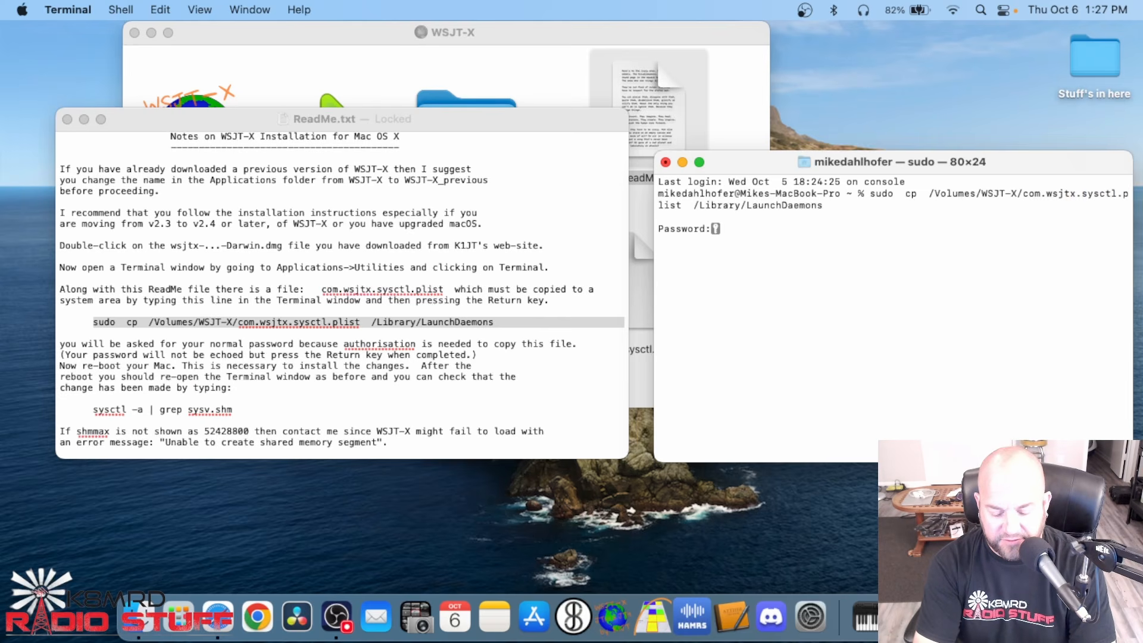
{"action": "key", "text": "Return"}
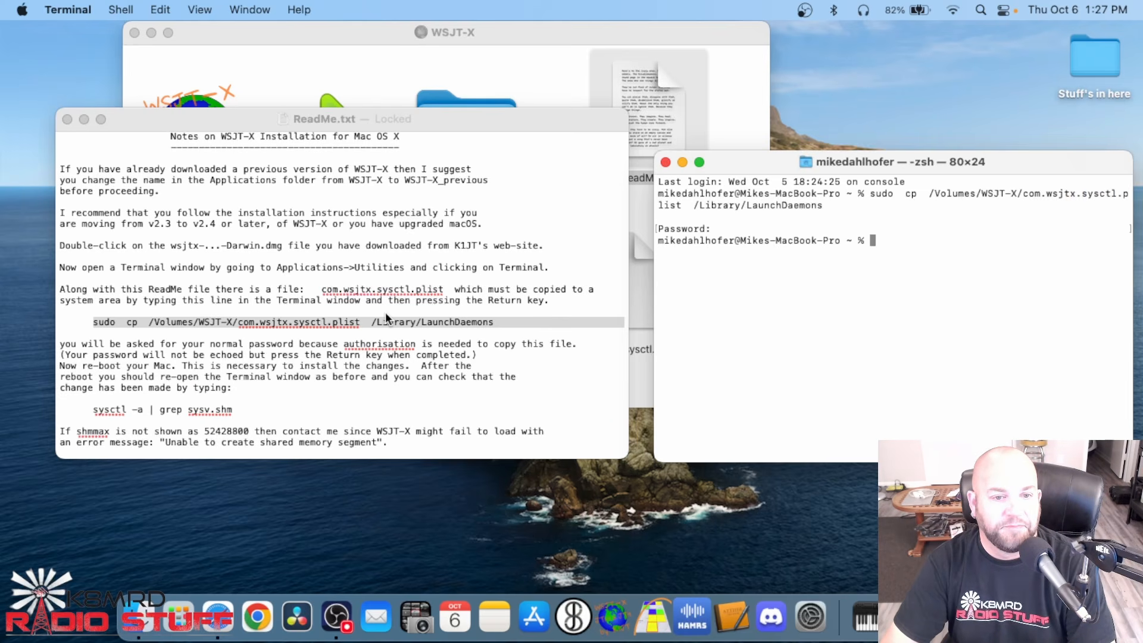
Copy the check command "sysctl -a | grep sysv.shm" from the ReadMe and run it in Terminal
{"action": "left_click", "coordinate": [329, 375]}
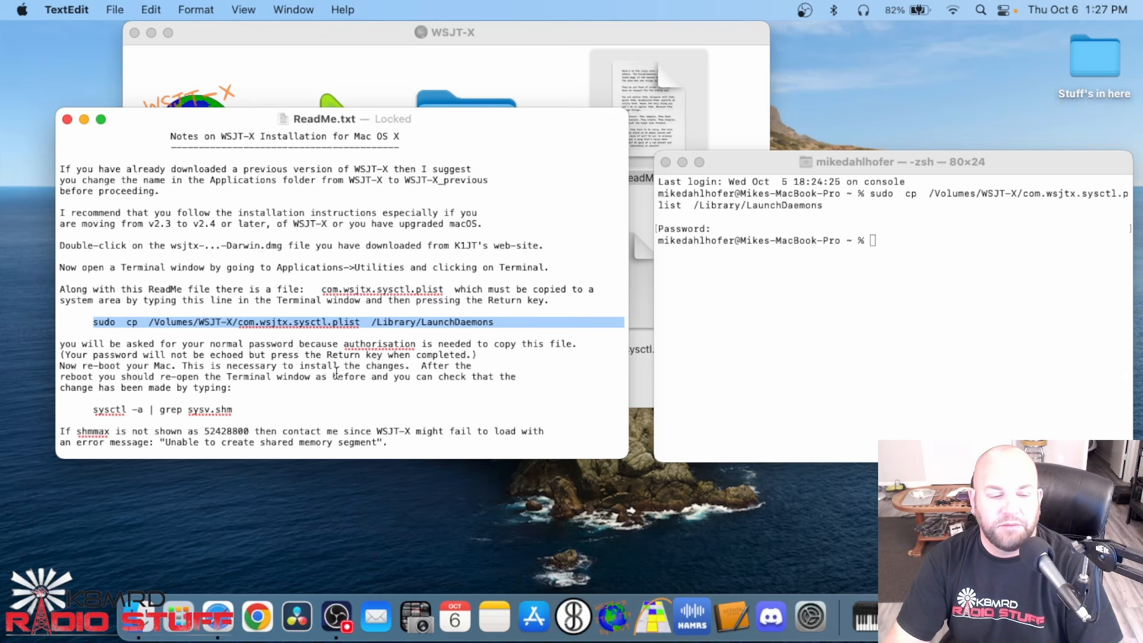
{"action": "scroll", "coordinate": [337, 372], "scroll_direction": "down", "scroll_amount": 3}
{"action": "left_click_drag", "start_coordinate": [88, 327], "coordinate": [243, 329]}
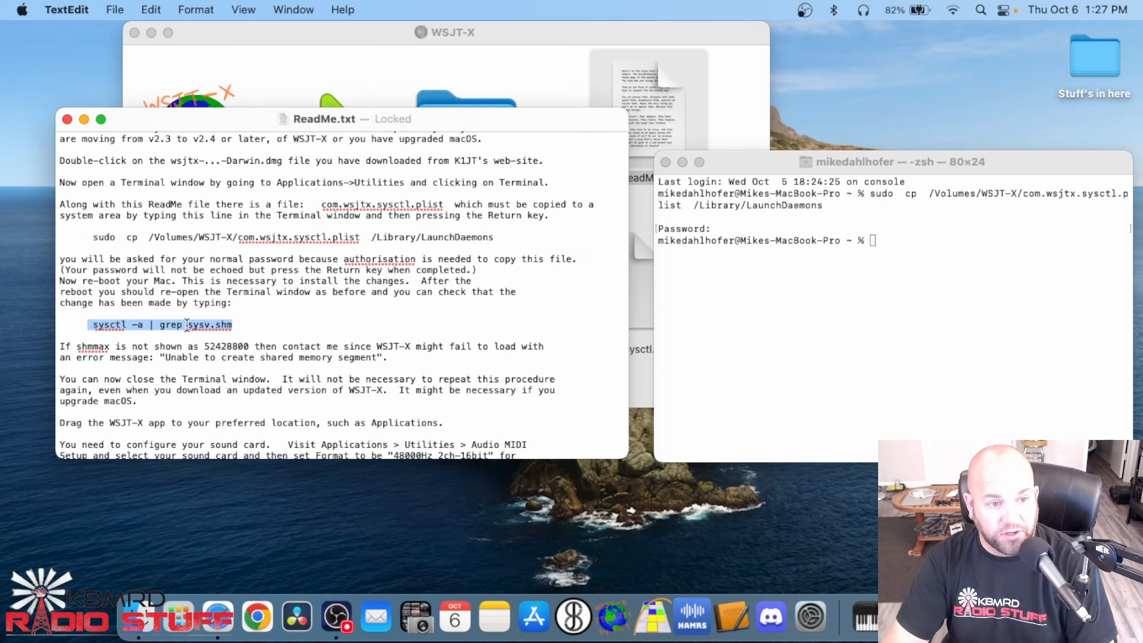
{"action": "key", "text": "super+c"}
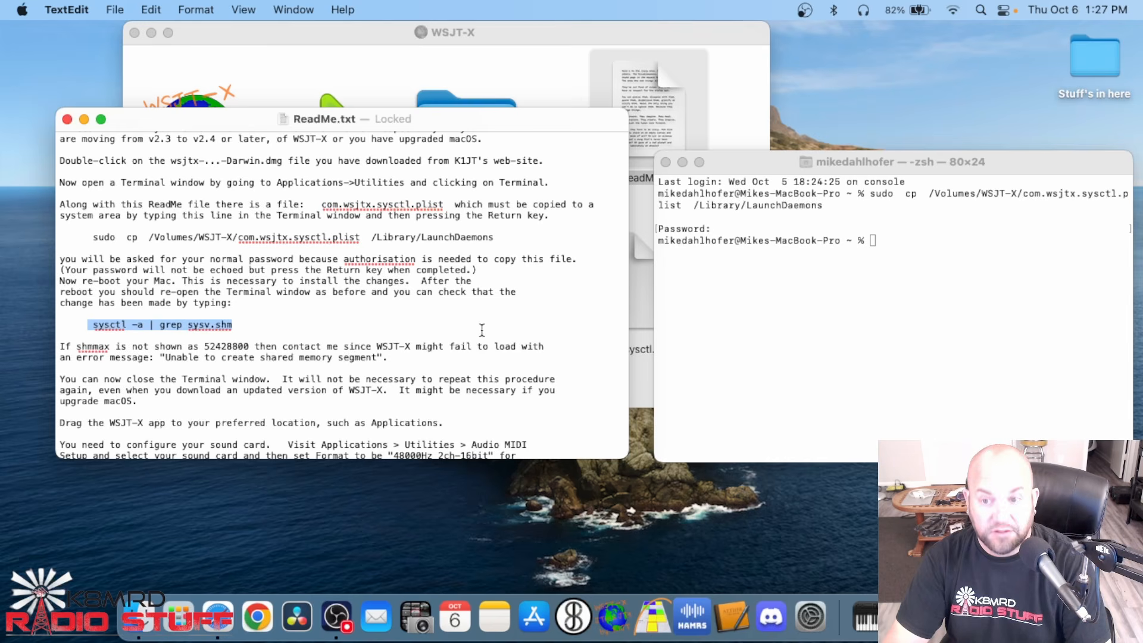
{"action": "left_click", "coordinate": [885, 319]}
{"action": "key", "text": "super+v"}
{"action": "key", "text": "Return"}
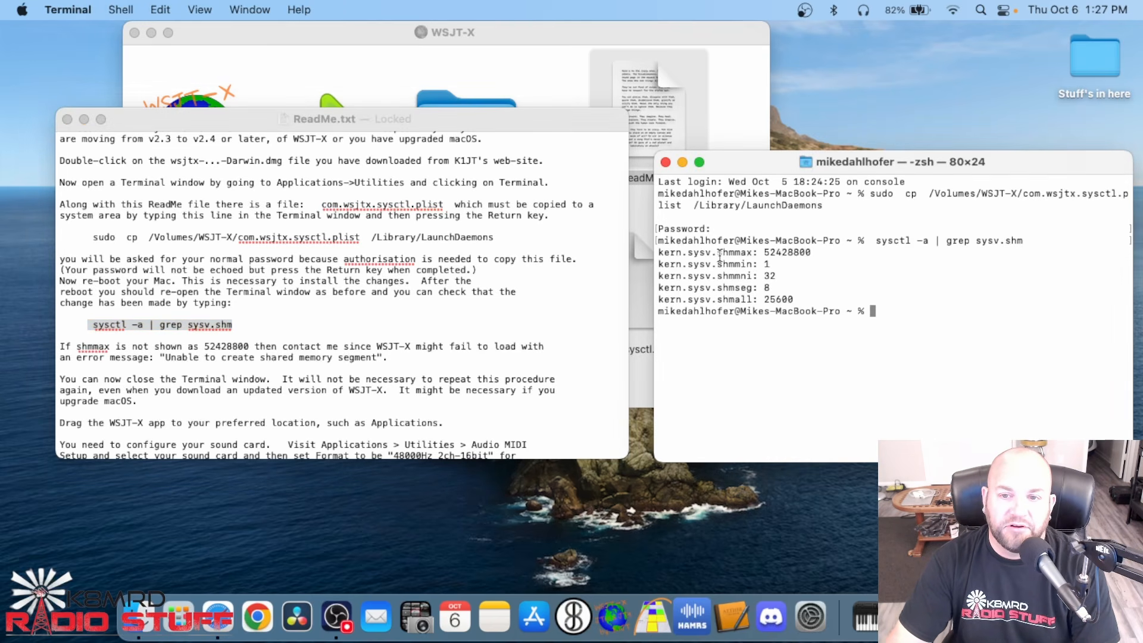
Compare the shmmax value in Terminal with the one the ReadMe requires, and read its further setup instructions
{"action": "left_click_drag", "start_coordinate": [763, 253], "coordinate": [811, 254]}
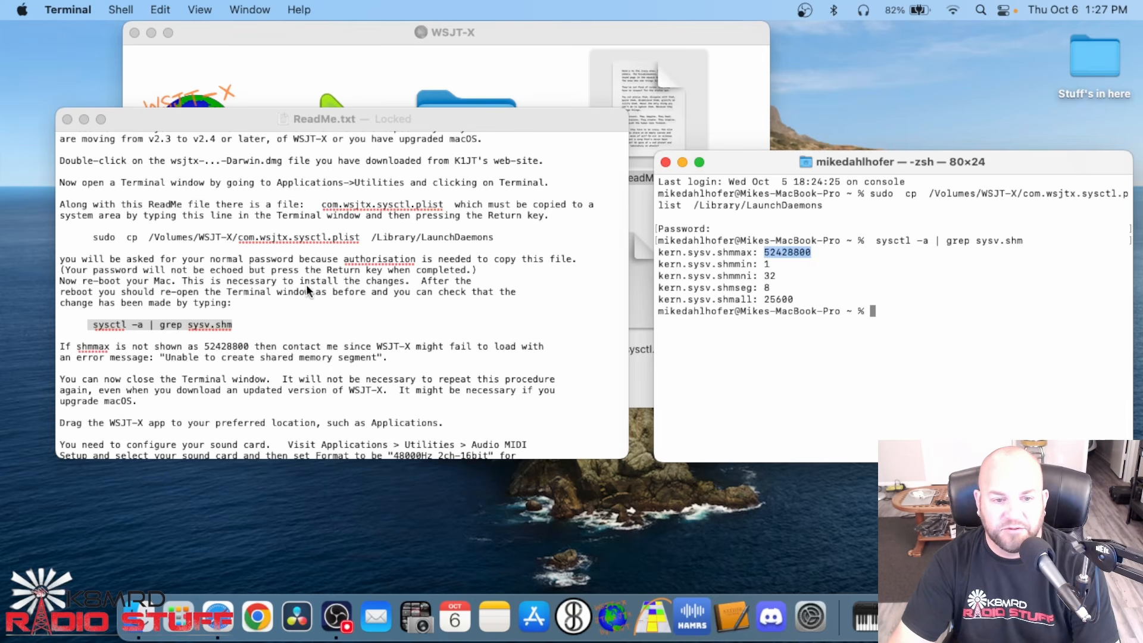
{"action": "left_click", "coordinate": [156, 348]}
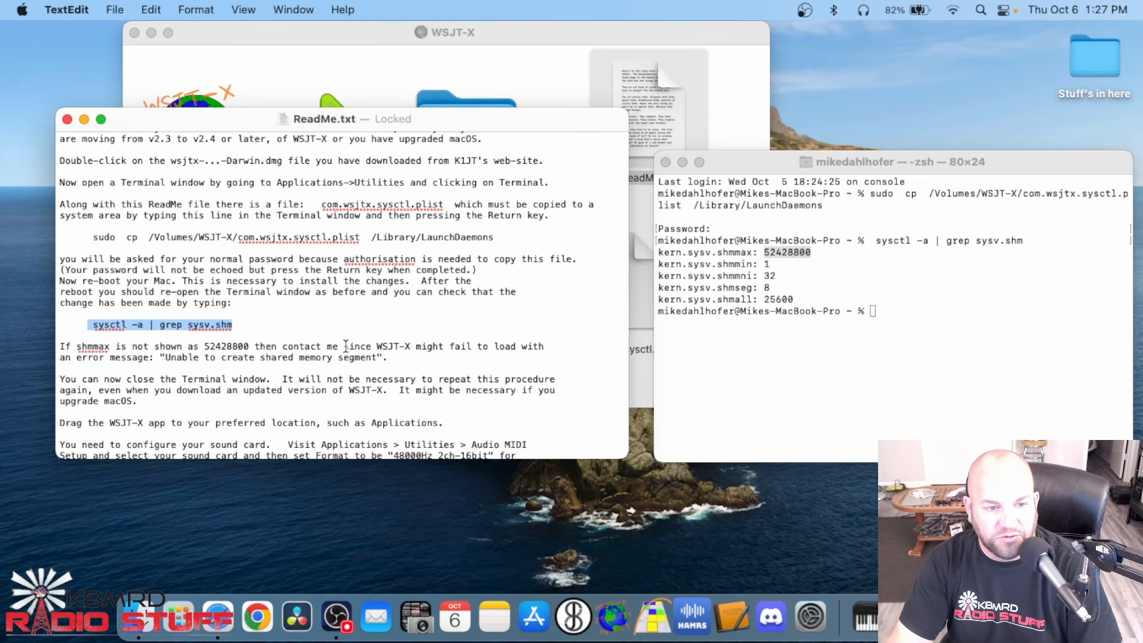
{"action": "left_click_drag", "start_coordinate": [78, 347], "coordinate": [117, 346]}
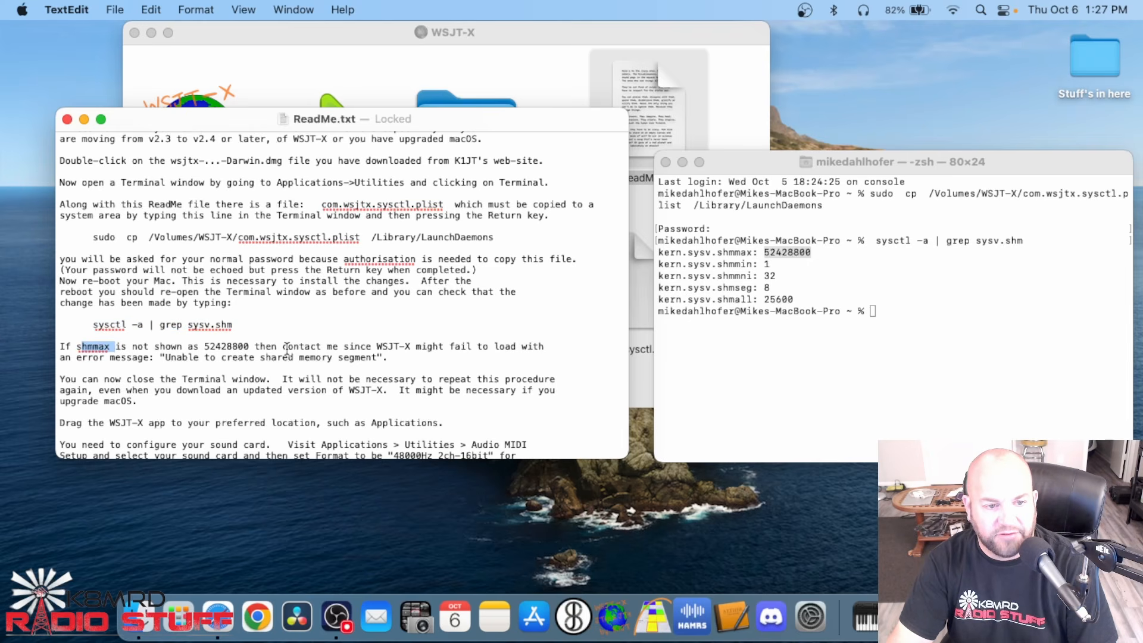
{"action": "scroll", "coordinate": [389, 357], "scroll_direction": "down", "scroll_amount": 15}
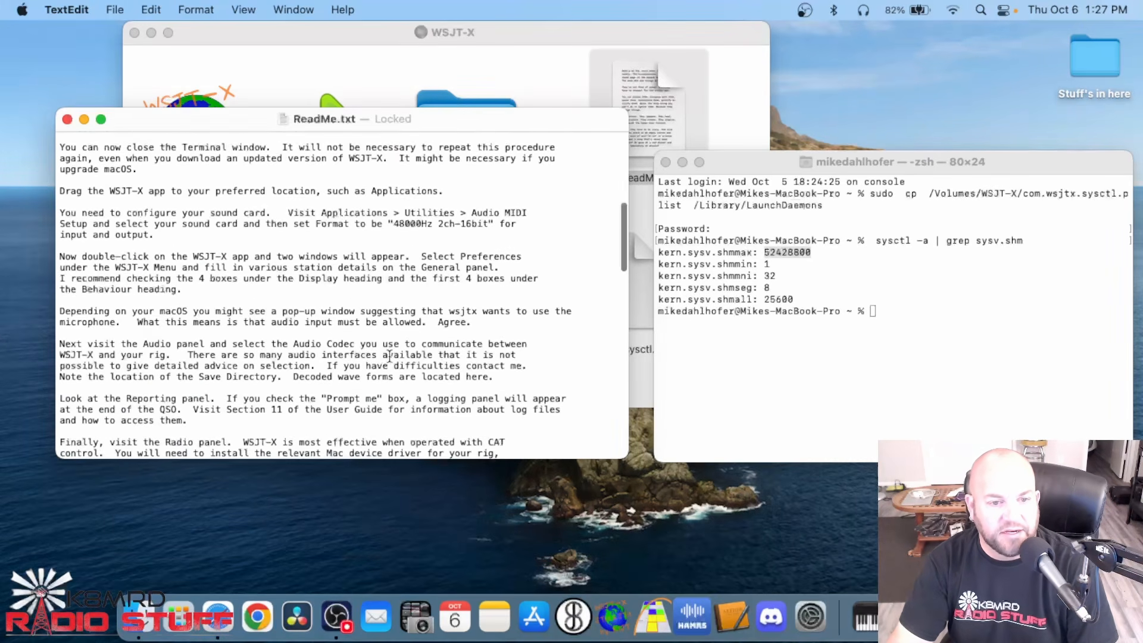
{"action": "scroll", "coordinate": [389, 357], "scroll_direction": "up", "scroll_amount": 8}
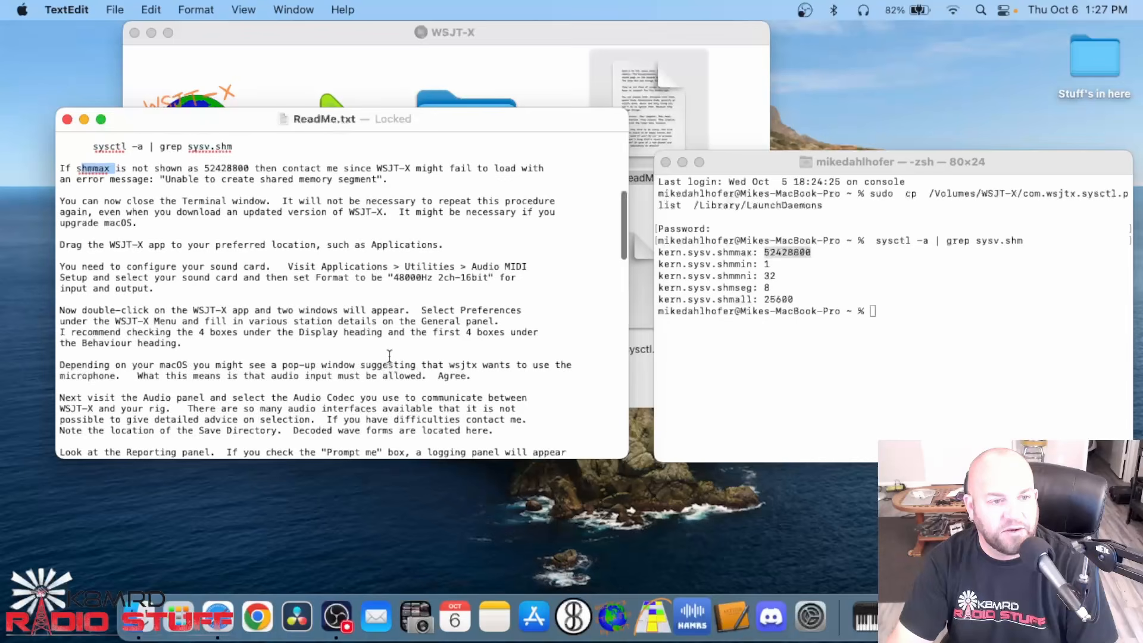
Following the ReadMe's sound card instructions, set USB Audio CODEC 1's output format to 2 ch 16-bit Integer 48.0 kHz in Audio MIDI Setup and close the window
{"action": "left_click_drag", "start_coordinate": [288, 270], "coordinate": [395, 272]}
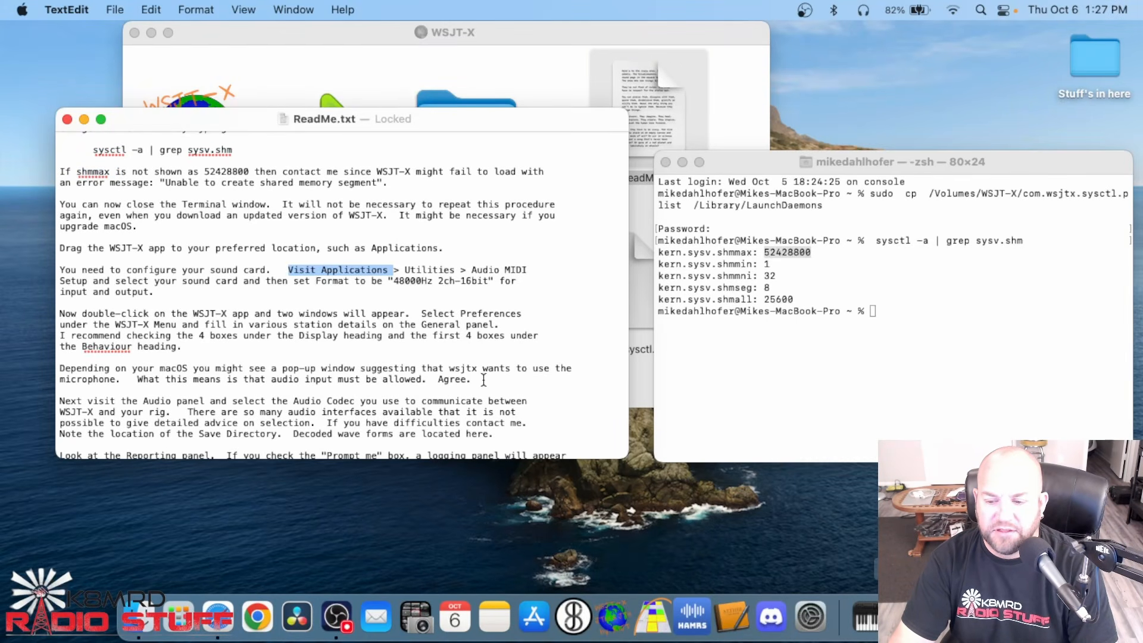
{"action": "left_click", "coordinate": [867, 618]}
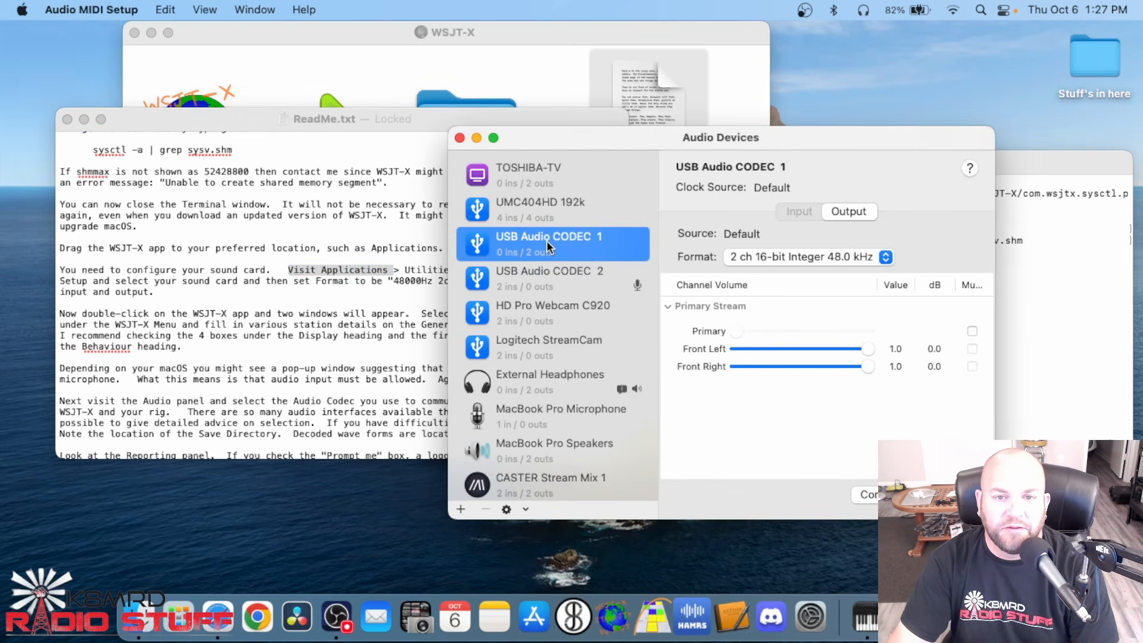
{"action": "left_click", "coordinate": [886, 258]}
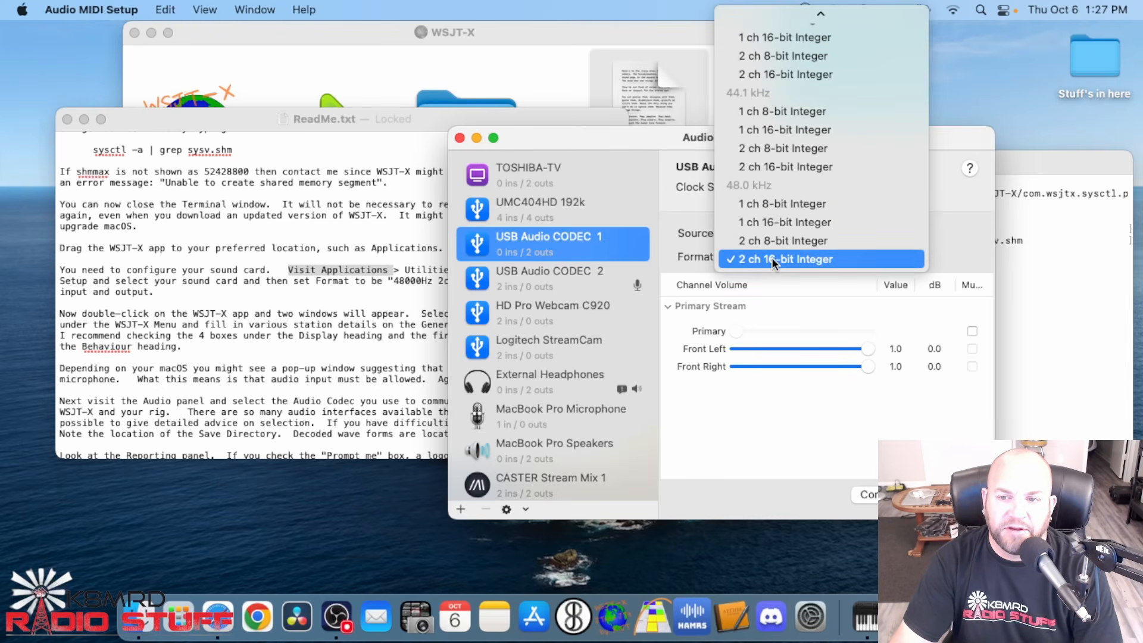
{"action": "left_click", "coordinate": [815, 257]}
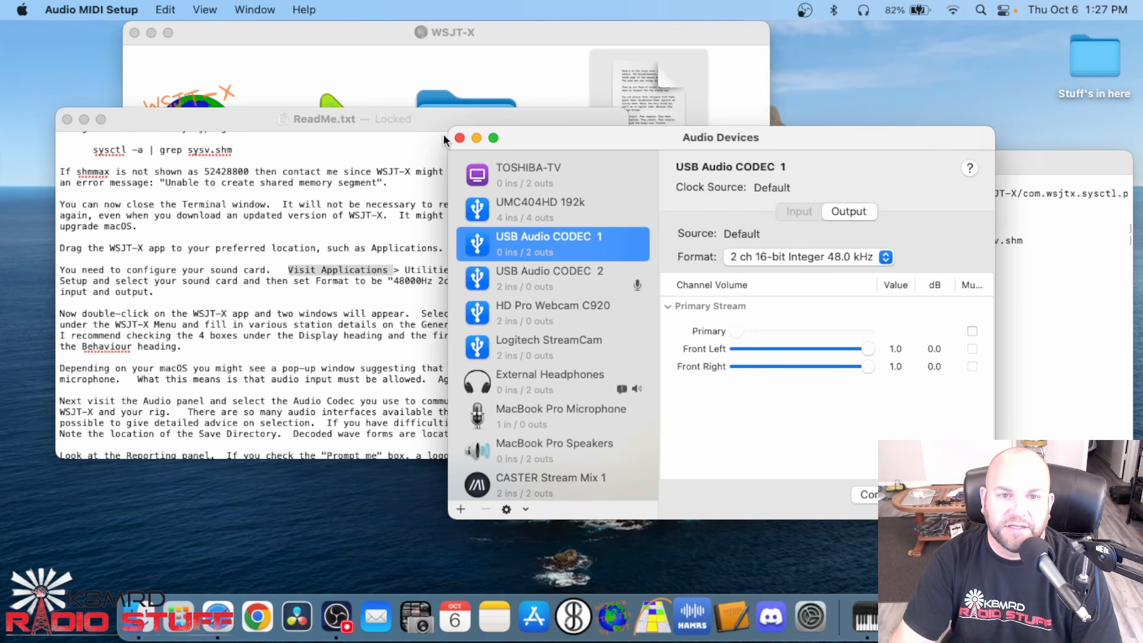
{"action": "left_click", "coordinate": [459, 138]}
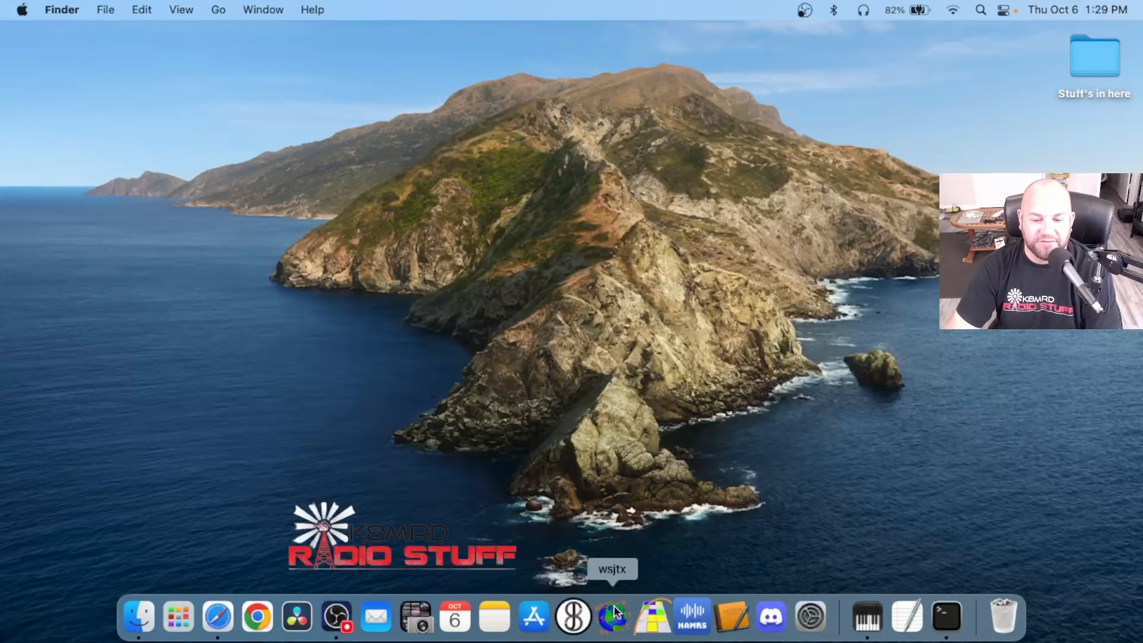
Launch WSJT-X and set its operating mode to FT8 and its decoding depth to Deep
{"action": "left_click", "coordinate": [613, 619]}
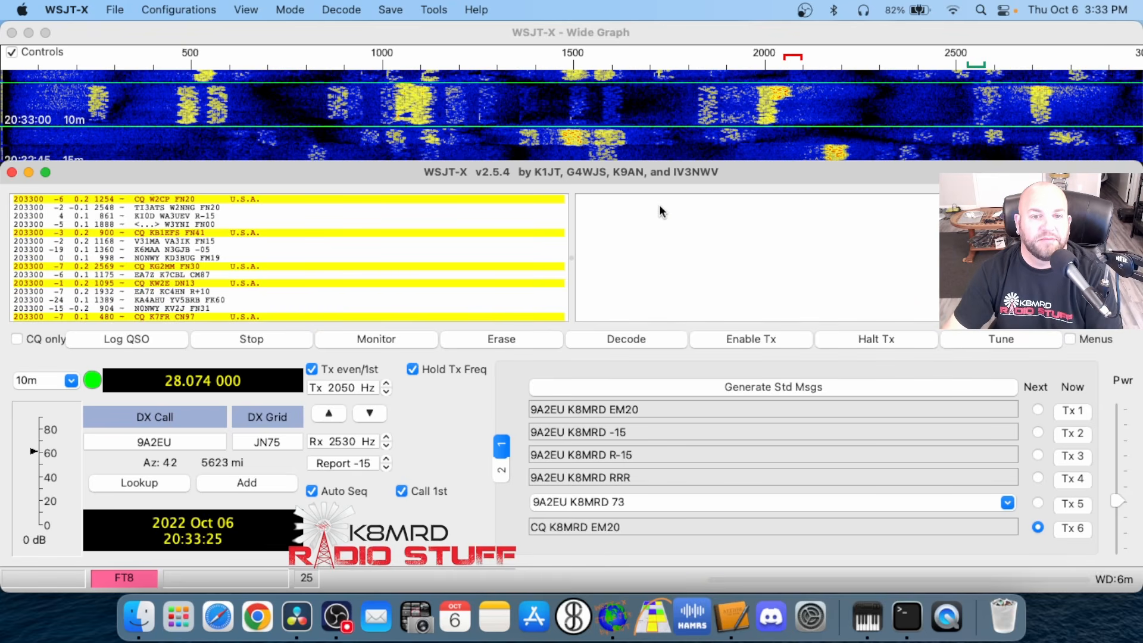
{"action": "left_click", "coordinate": [292, 12]}
{"action": "left_click", "coordinate": [286, 72]}
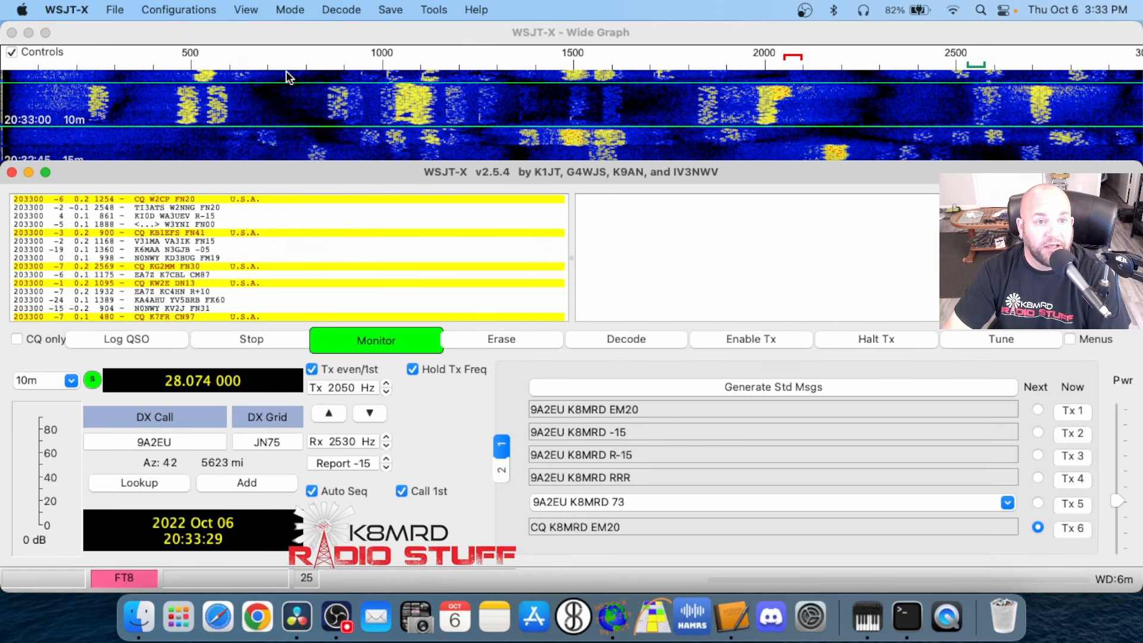
{"action": "left_click", "coordinate": [343, 9]}
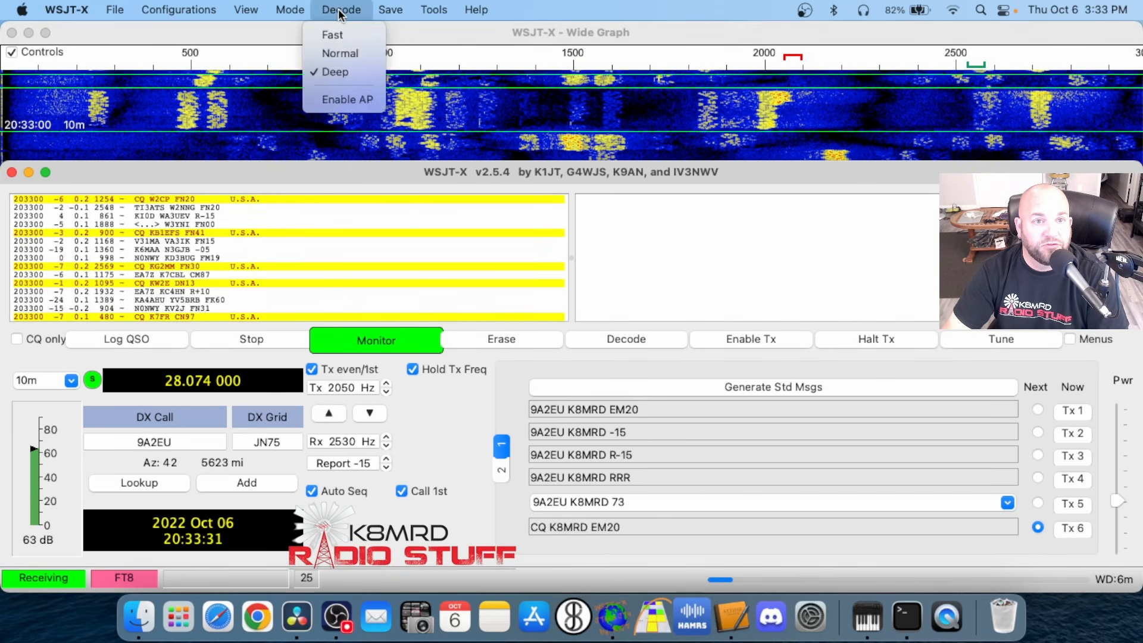
{"action": "left_click", "coordinate": [335, 73]}
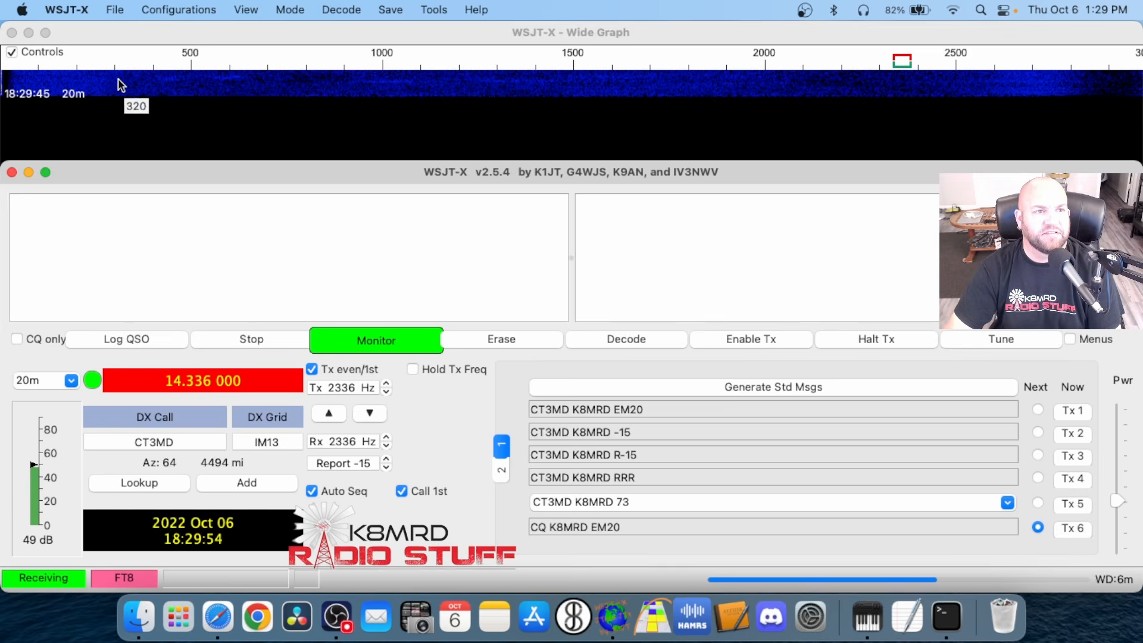
Open the WSJT-X preferences and dismiss the rig failure error
{"action": "left_click", "coordinate": [72, 9]}
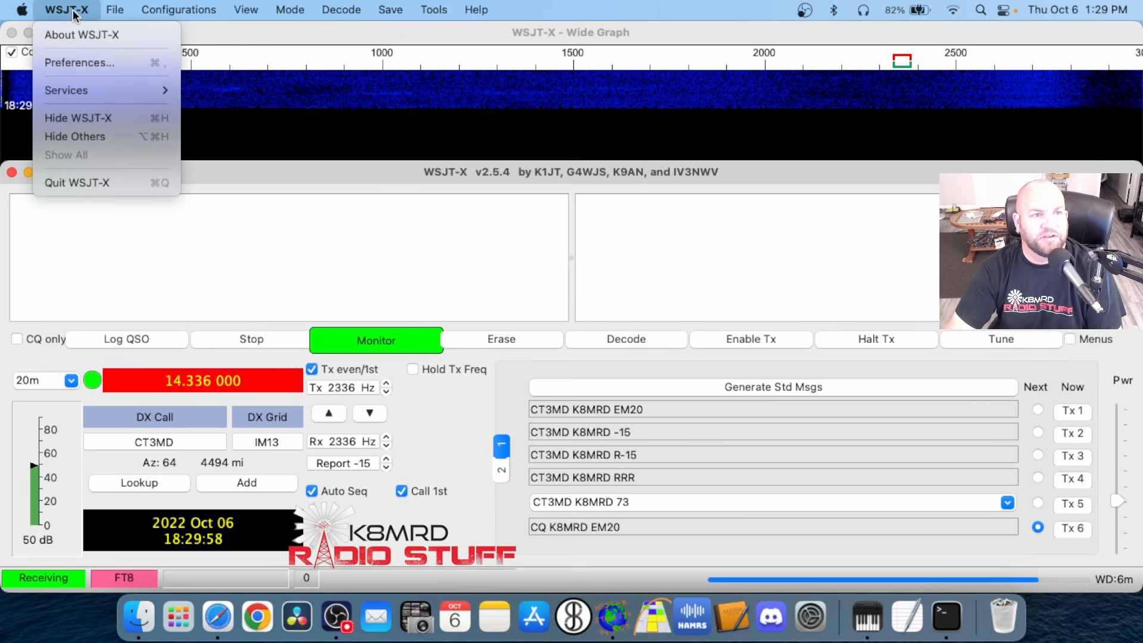
{"action": "left_click", "coordinate": [83, 62]}
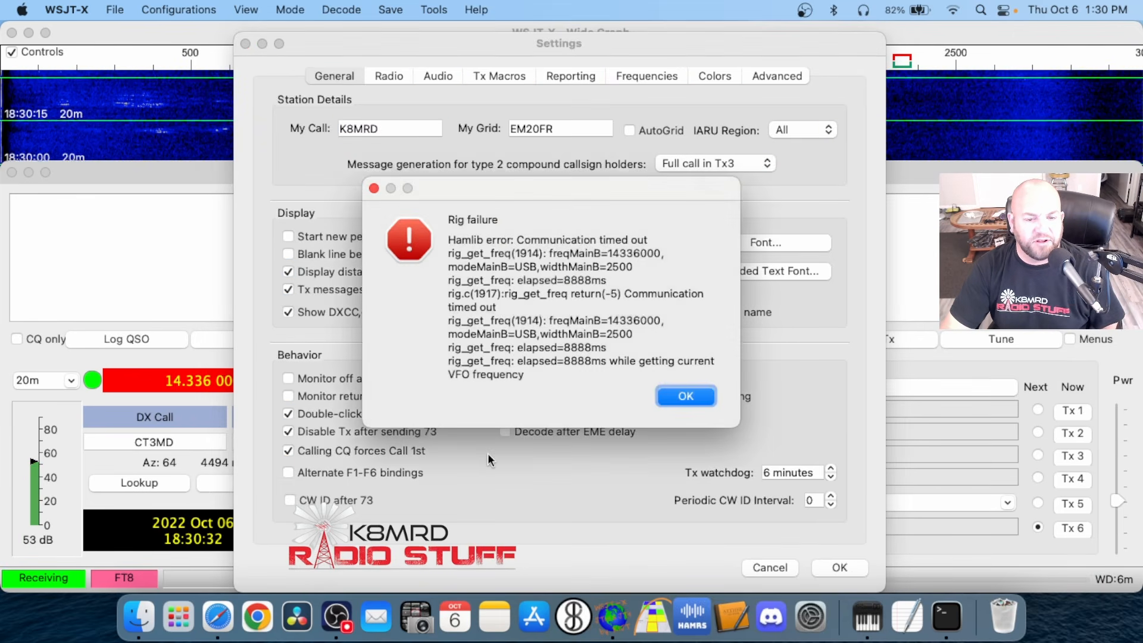
{"action": "left_click", "coordinate": [695, 398]}
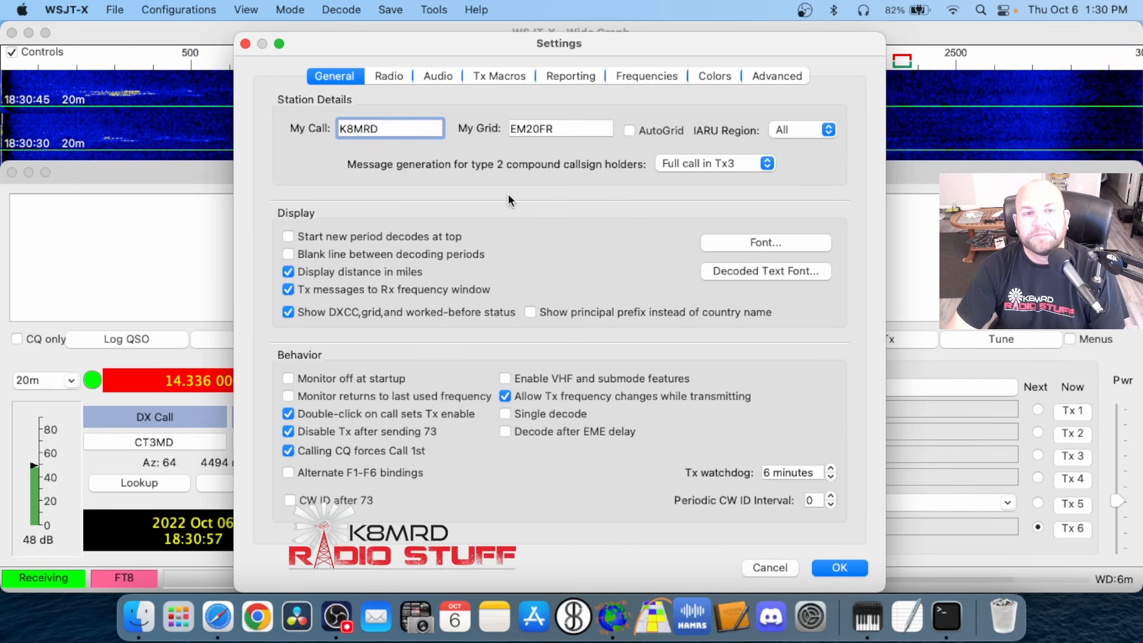
In the radio settings, choose Icom IC-7610 as the rig
{"action": "left_click", "coordinate": [382, 76]}
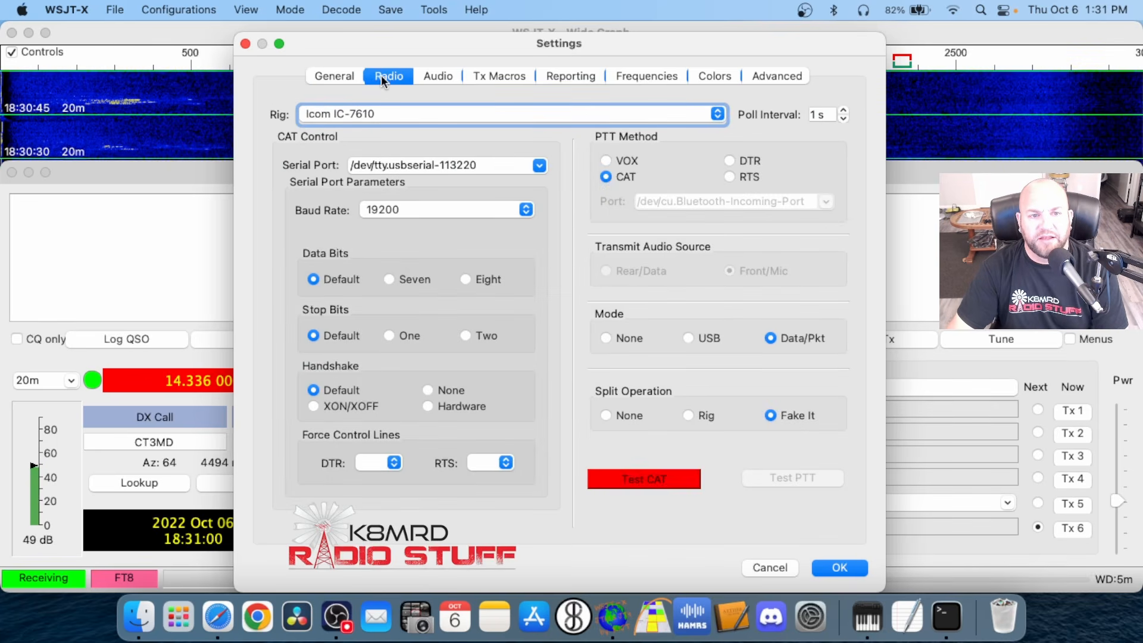
{"action": "left_click", "coordinate": [401, 115]}
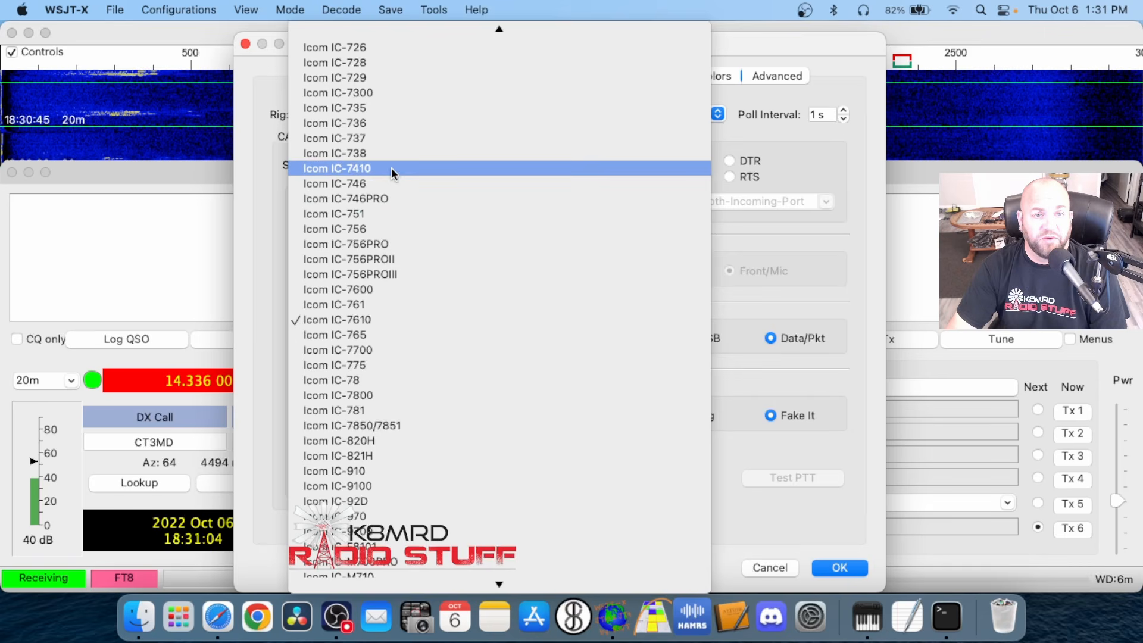
{"action": "scroll", "coordinate": [399, 172], "scroll_direction": "up", "scroll_amount": 15}
{"action": "scroll", "coordinate": [405, 177], "scroll_direction": "down", "scroll_amount": 20}
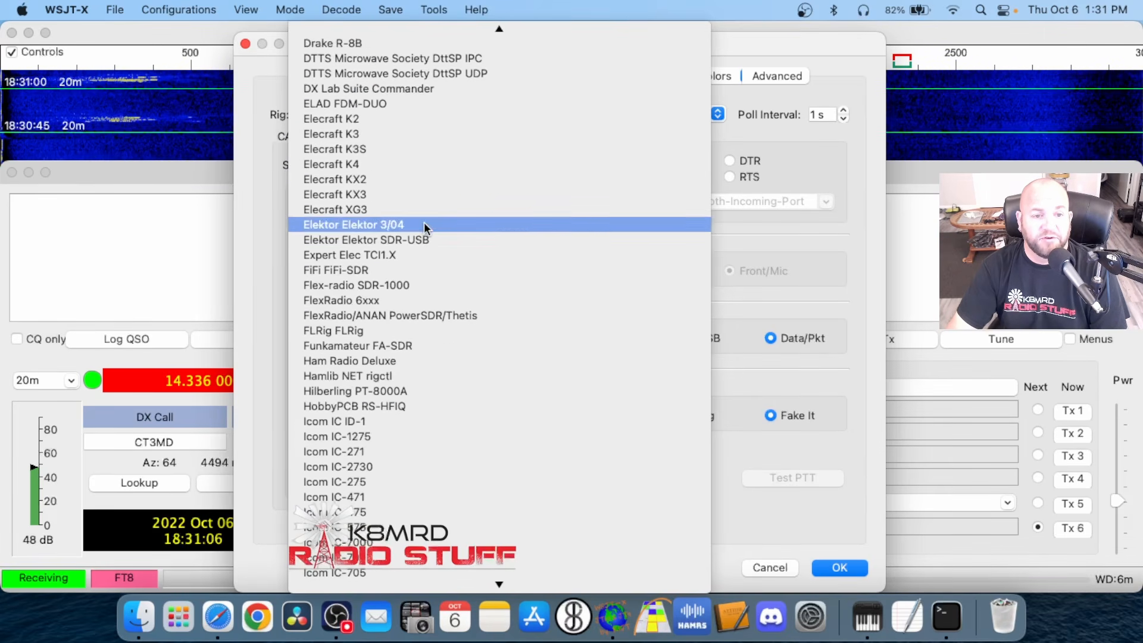
{"action": "scroll", "coordinate": [424, 228], "scroll_direction": "down", "scroll_amount": 9}
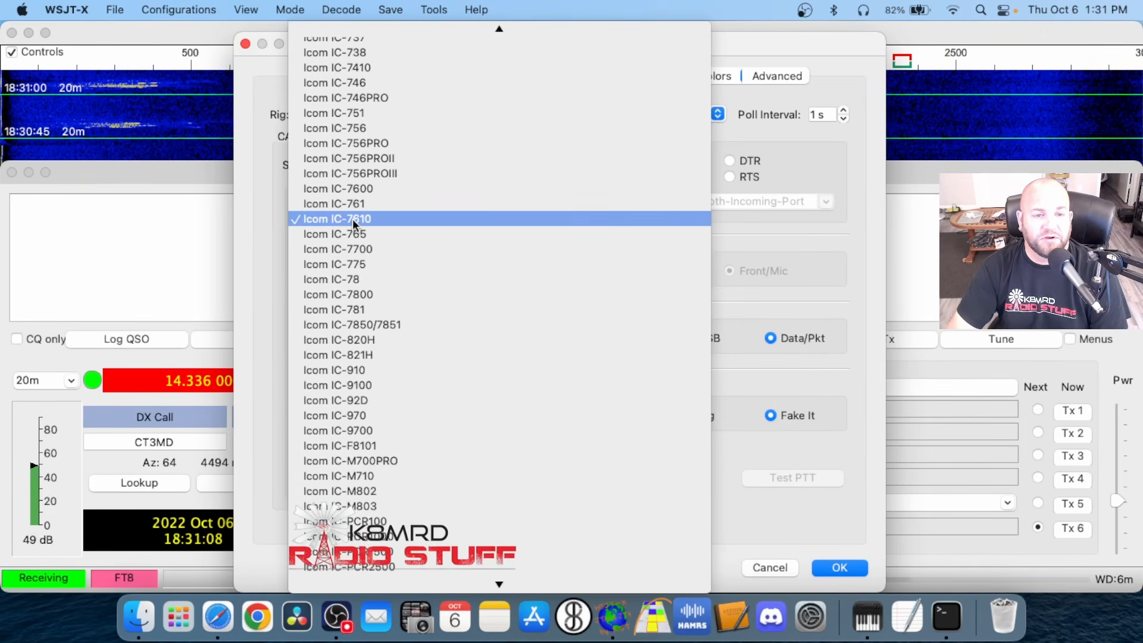
{"action": "left_click", "coordinate": [407, 219]}
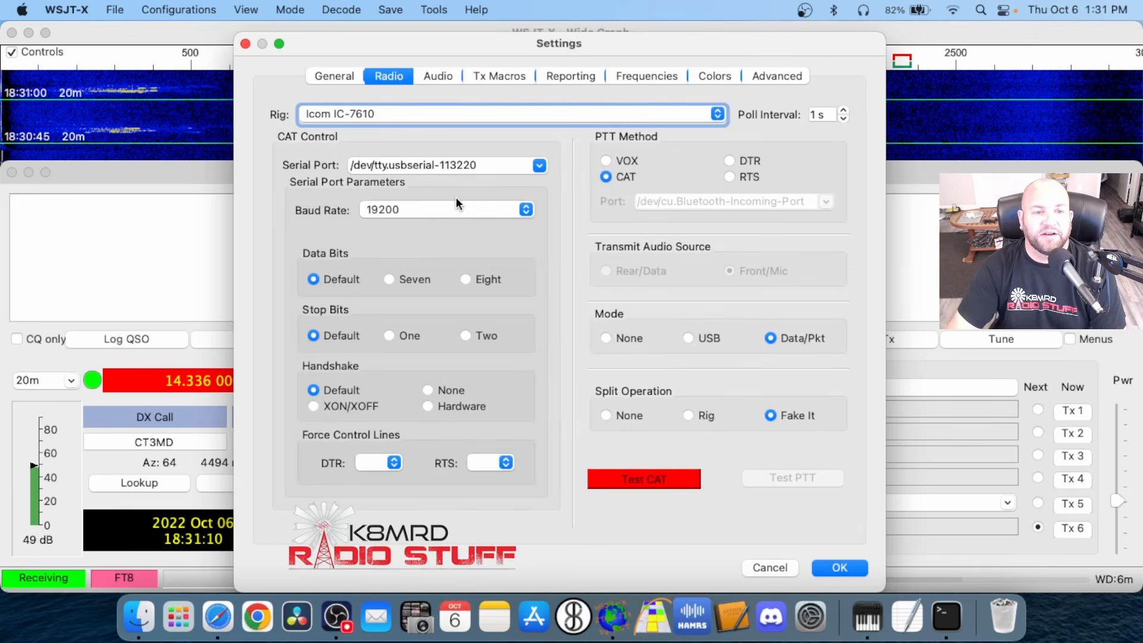
Check the available serial ports, open System Information, and find the USB details of the CP2102 USB to UART Bridge Controllers
{"action": "left_click", "coordinate": [538, 167]}
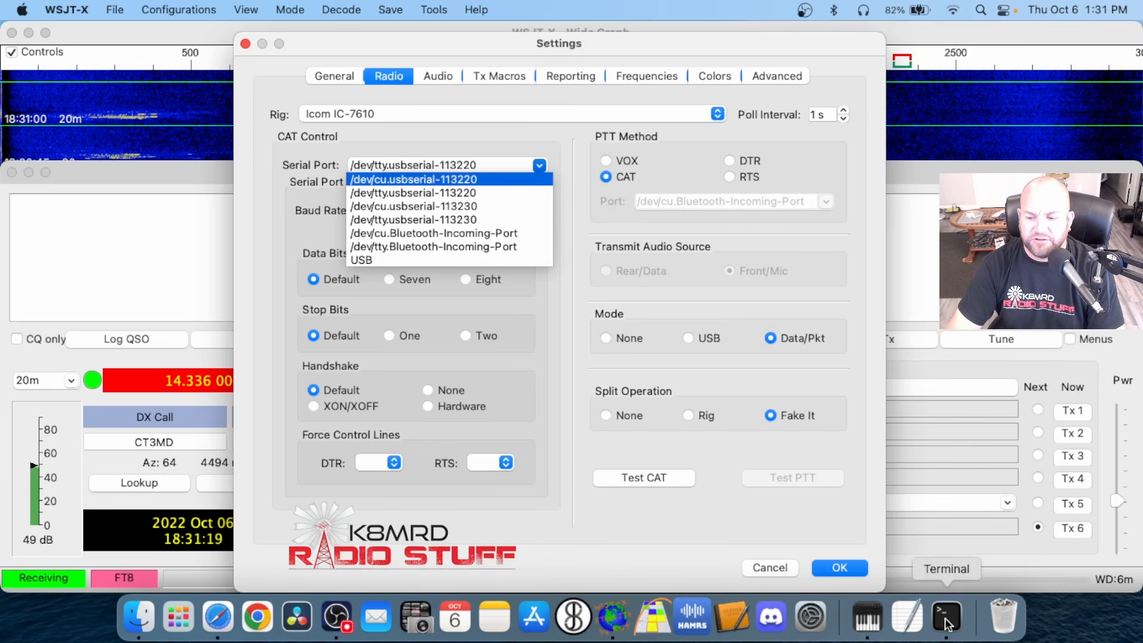
{"action": "key", "text": "super+space"}
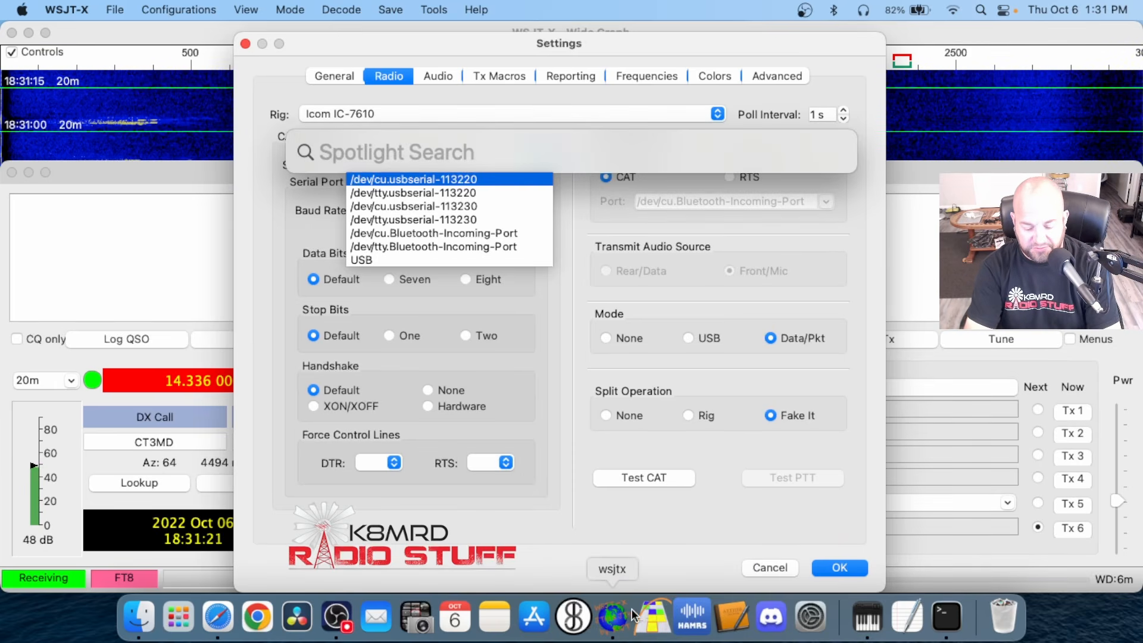
{"action": "type", "text": "sy"}
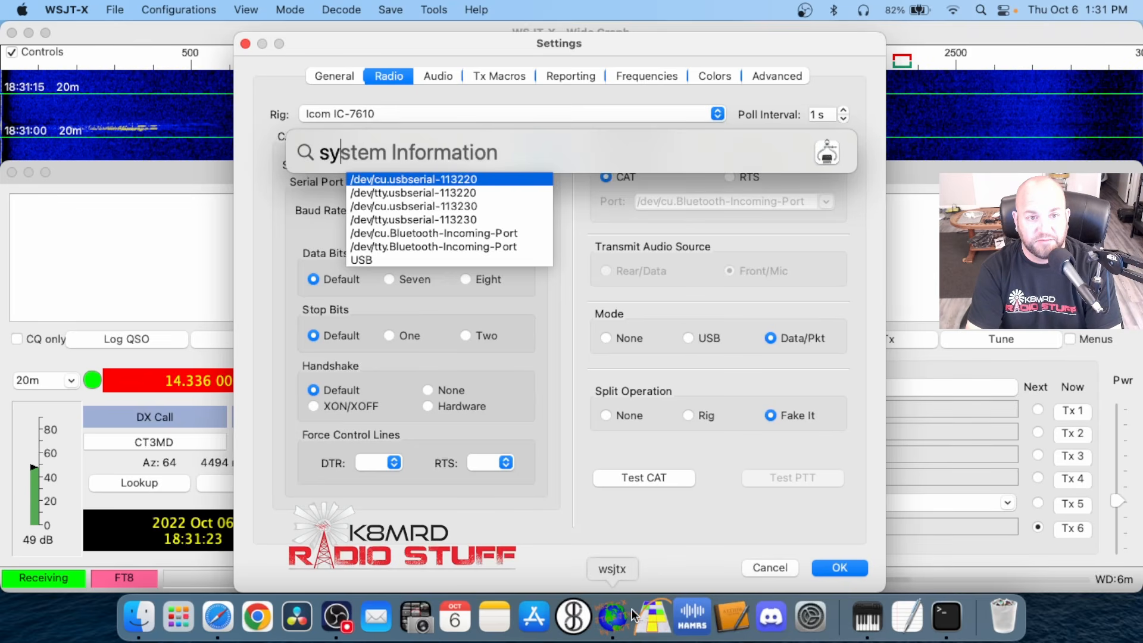
{"action": "type", "text": "stem information"}
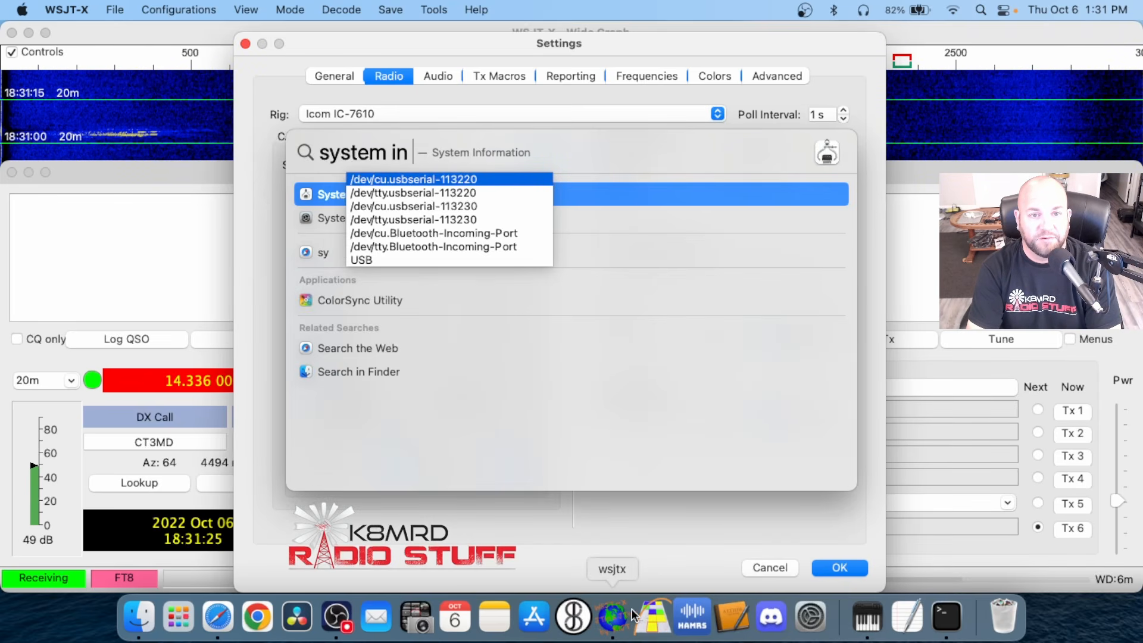
{"action": "key", "text": "Escape"}
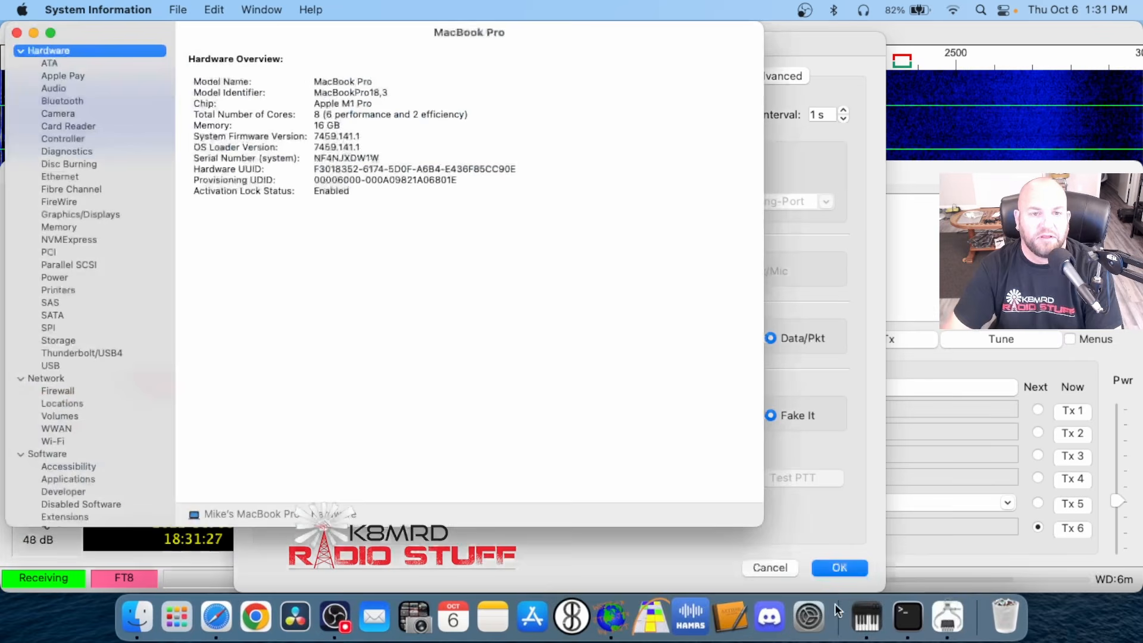
{"action": "left_click", "coordinate": [53, 365]}
{"action": "scroll", "coordinate": [562, 346], "scroll_direction": "down", "scroll_amount": 5}
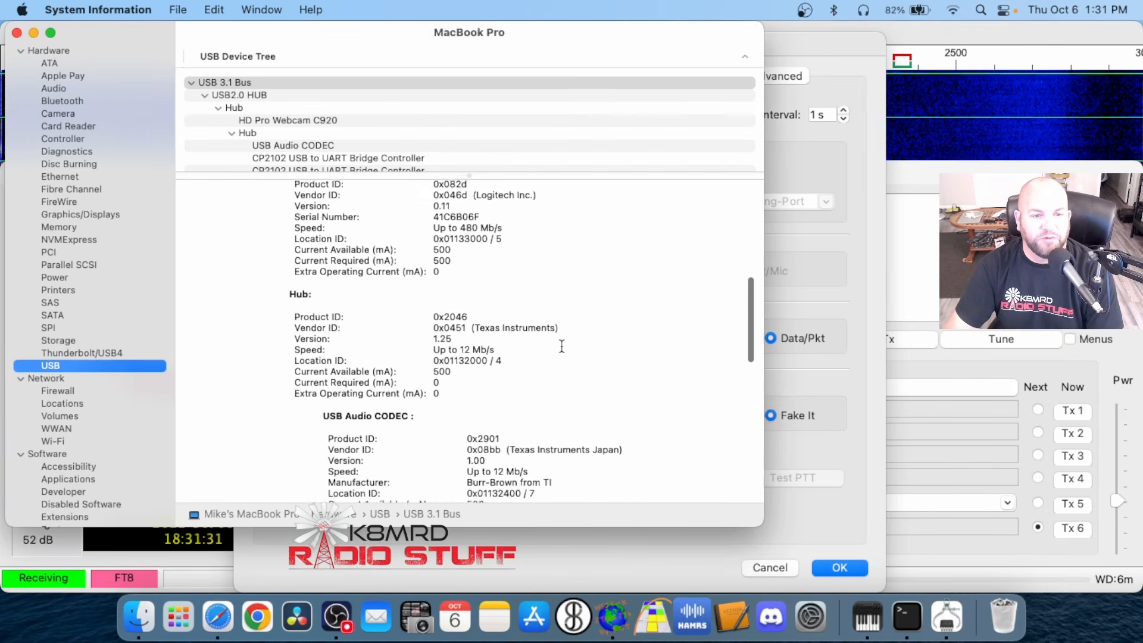
{"action": "scroll", "coordinate": [562, 346], "scroll_direction": "down", "scroll_amount": 8}
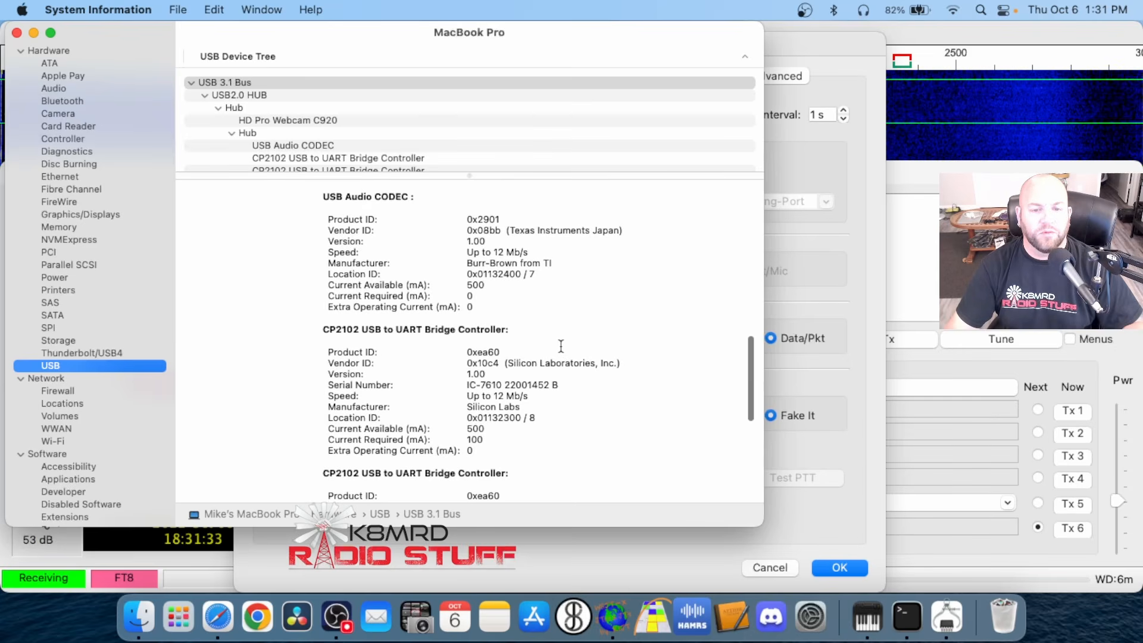
{"action": "scroll", "coordinate": [562, 346], "scroll_direction": "down", "scroll_amount": 5}
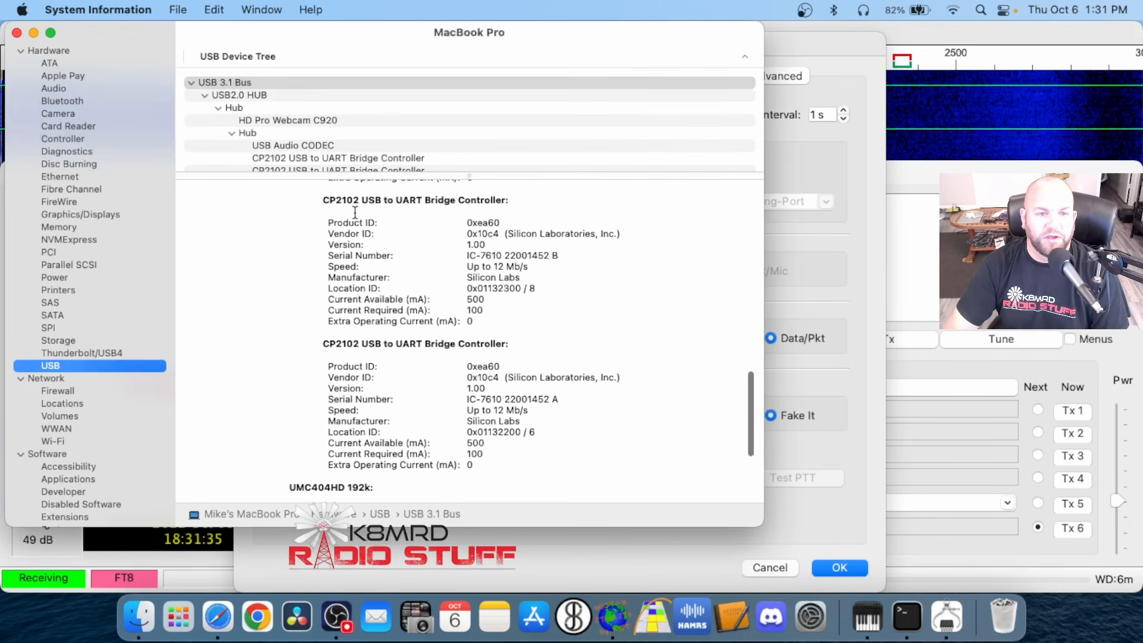
Compare the serial numbers and location IDs of the two CP2102 USB to UART Bridge Controllers to identify the IC-7610's ports
{"action": "left_click_drag", "start_coordinate": [316, 200], "coordinate": [514, 200]}
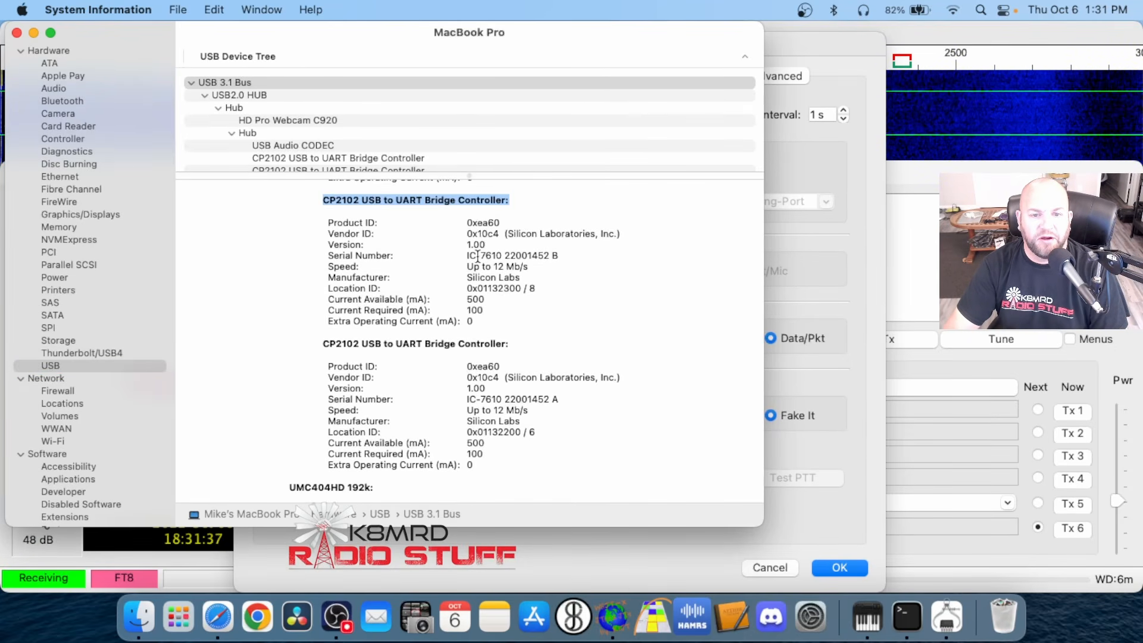
{"action": "left_click_drag", "start_coordinate": [469, 255], "coordinate": [501, 255]}
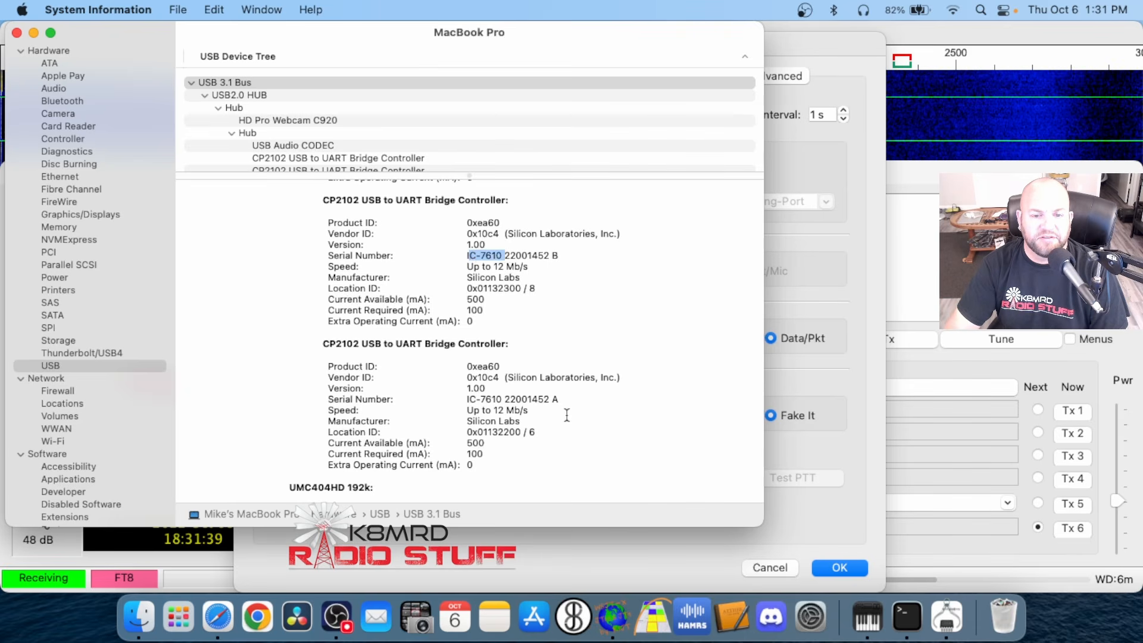
{"action": "left_click_drag", "start_coordinate": [468, 400], "coordinate": [510, 403]}
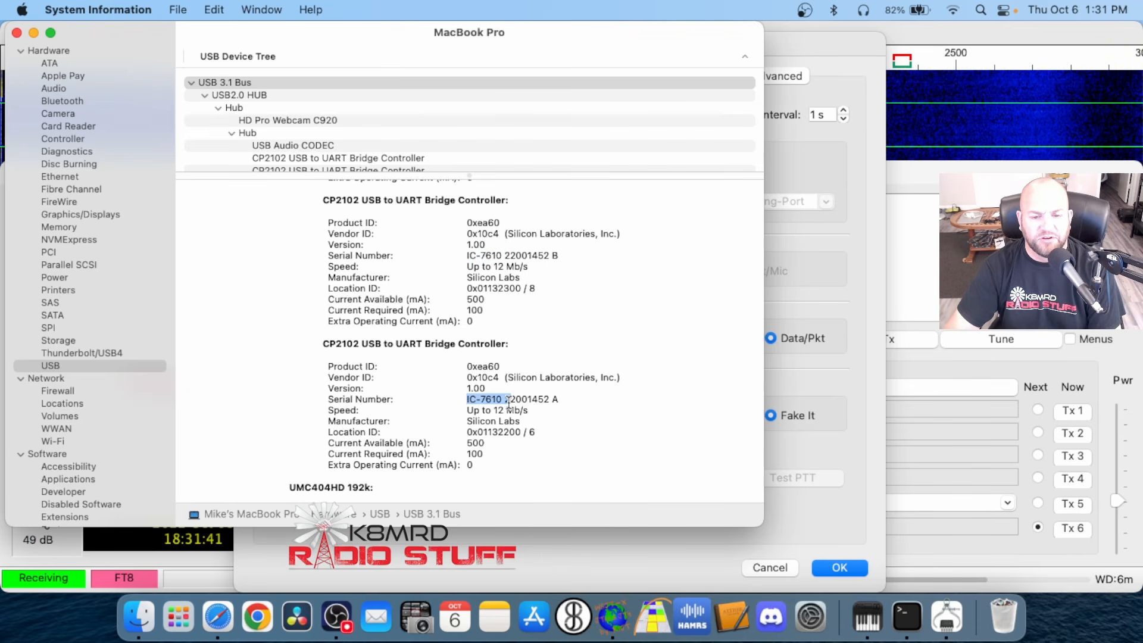
{"action": "left_click_drag", "start_coordinate": [483, 291], "coordinate": [496, 293]}
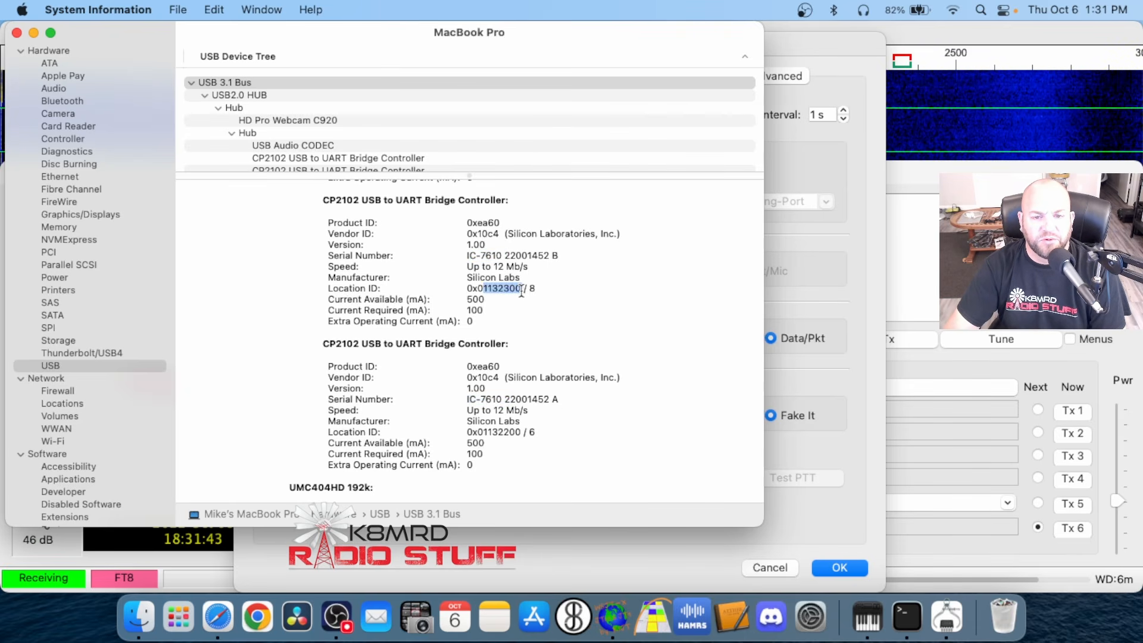
{"action": "left_click_drag", "start_coordinate": [338, 289], "coordinate": [391, 288]}
{"action": "left_click_drag", "start_coordinate": [488, 289], "coordinate": [527, 290]}
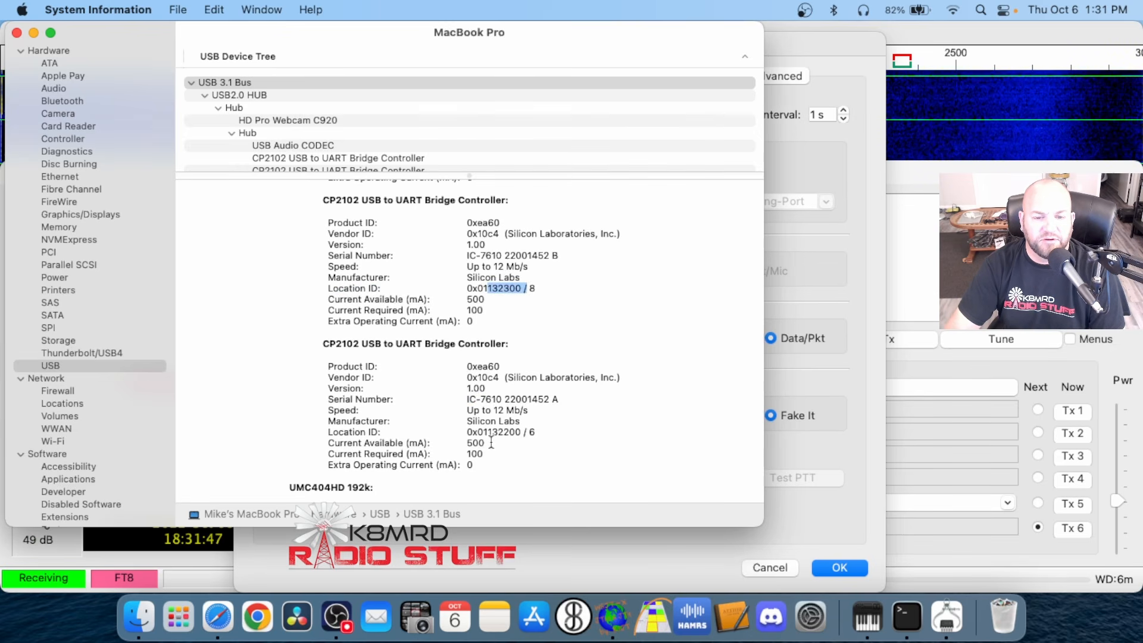
{"action": "left_click_drag", "start_coordinate": [487, 433], "coordinate": [533, 434]}
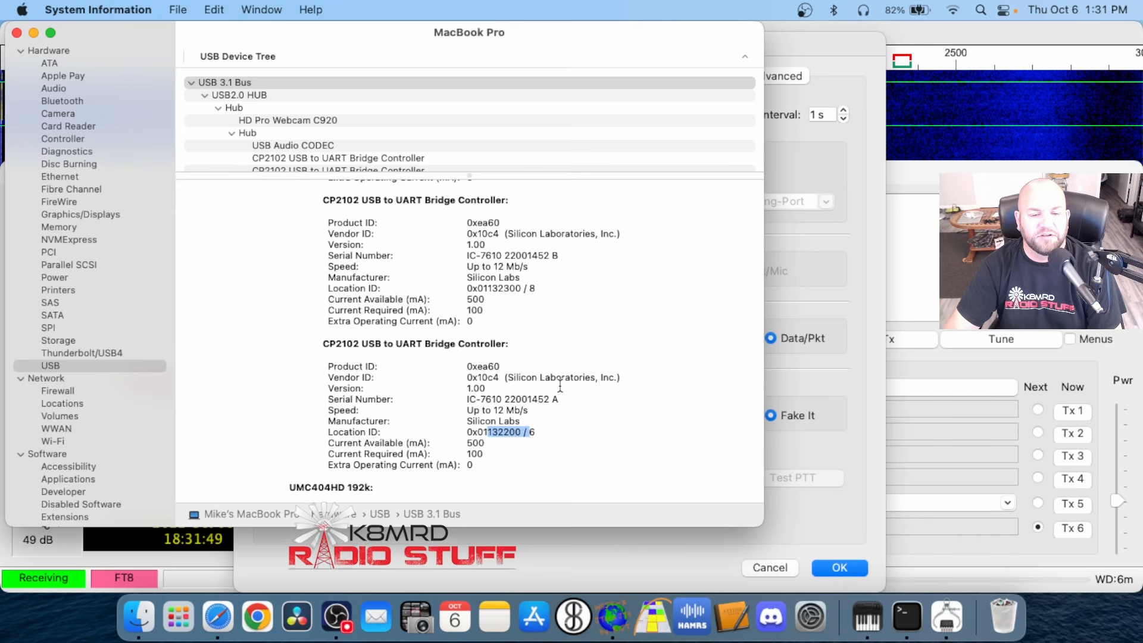
Close System Information and set the WSJT-X serial port to /dev/tty.usbserial-113220
{"action": "left_click", "coordinate": [15, 33]}
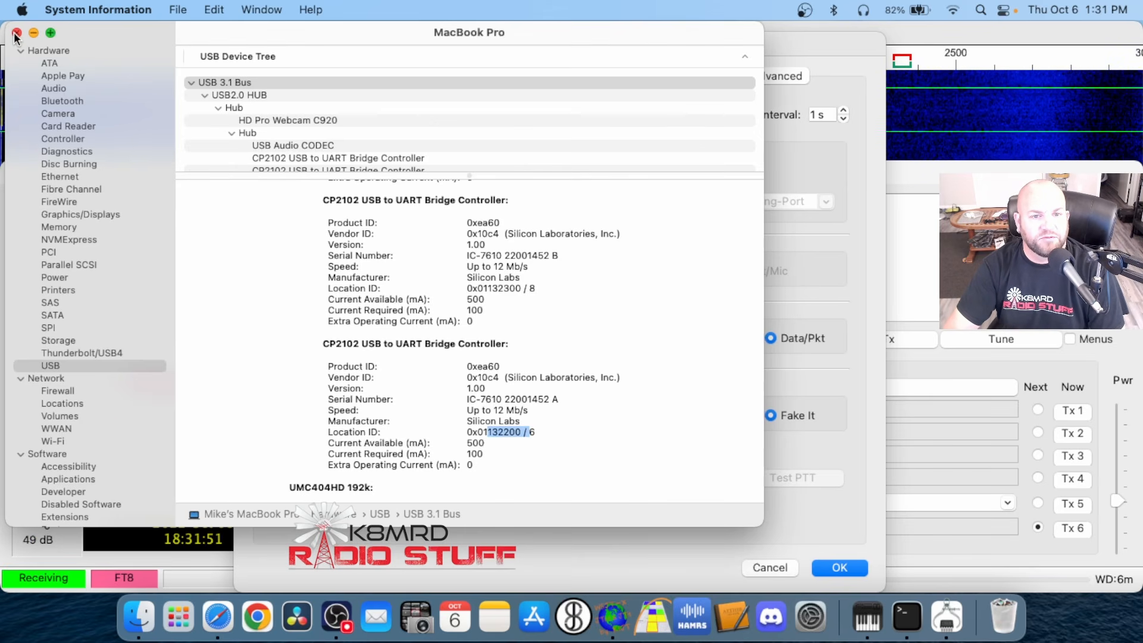
{"action": "left_click", "coordinate": [542, 165]}
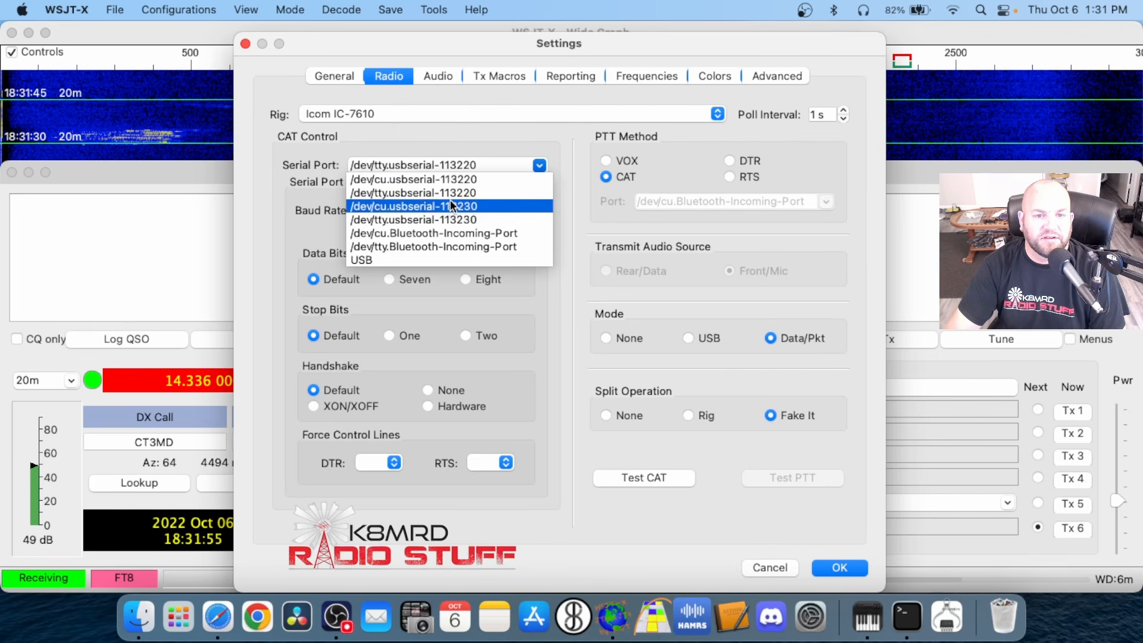
{"action": "left_click", "coordinate": [481, 194]}
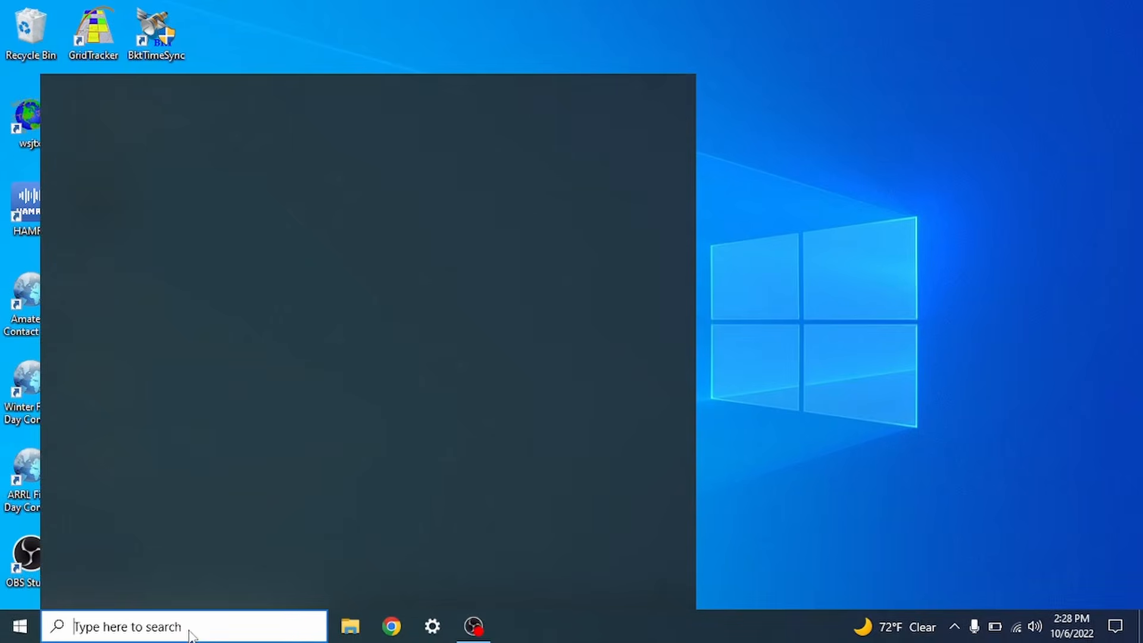
On the Windows computer, open Device Manager and expand Ports (COM & LPT) to check the serial ports
{"action": "type", "text": "DEVICE"}
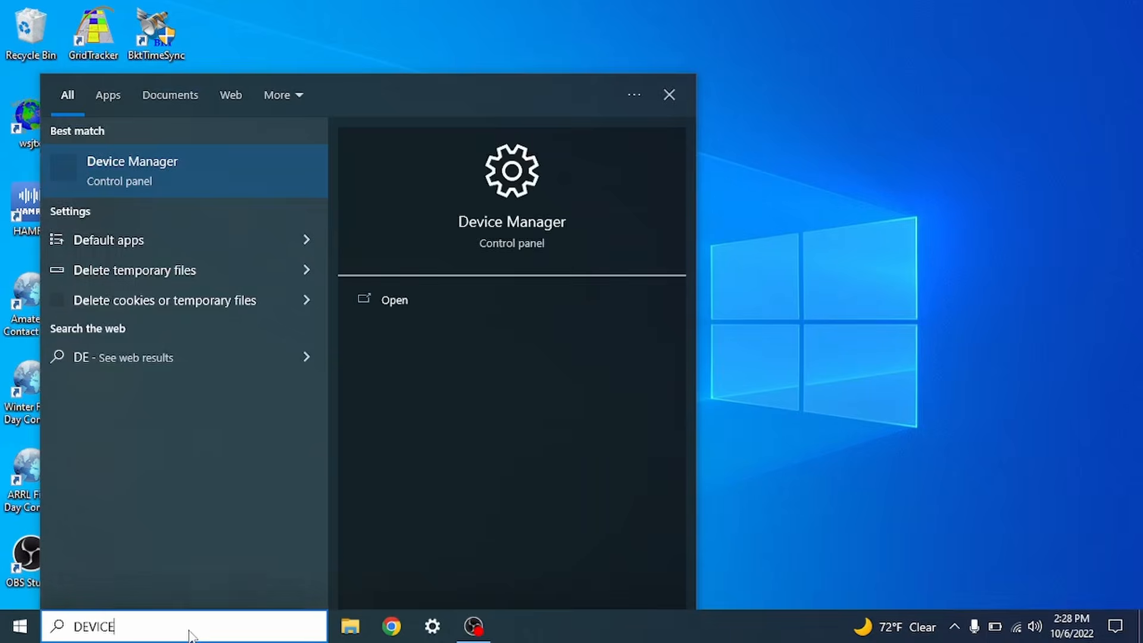
{"action": "key", "text": "Return"}
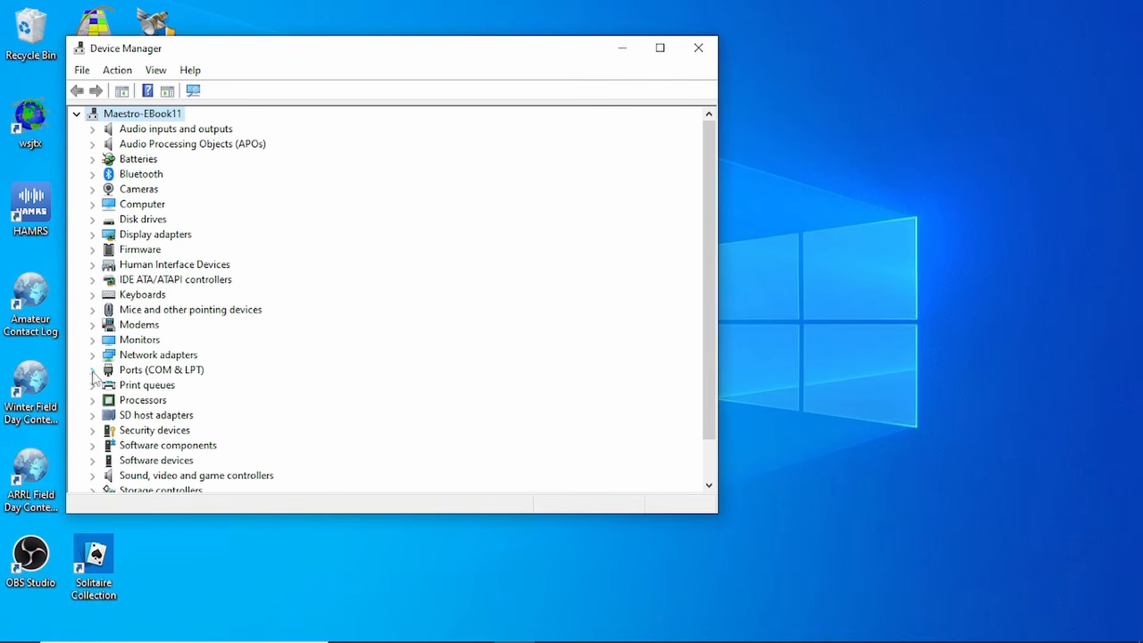
{"action": "left_click", "coordinate": [92, 370]}
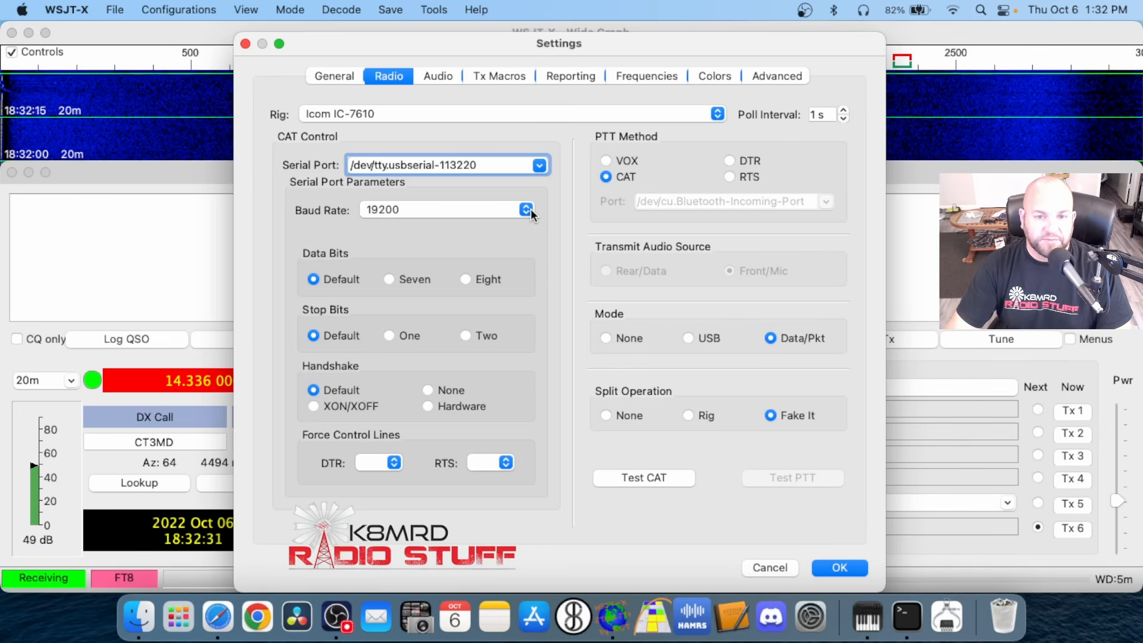
Back in the WSJT-X radio settings, set the baud rate to 19200 and the mode to Data/Pkt
{"action": "left_click", "coordinate": [526, 209]}
{"action": "left_click", "coordinate": [462, 209]}
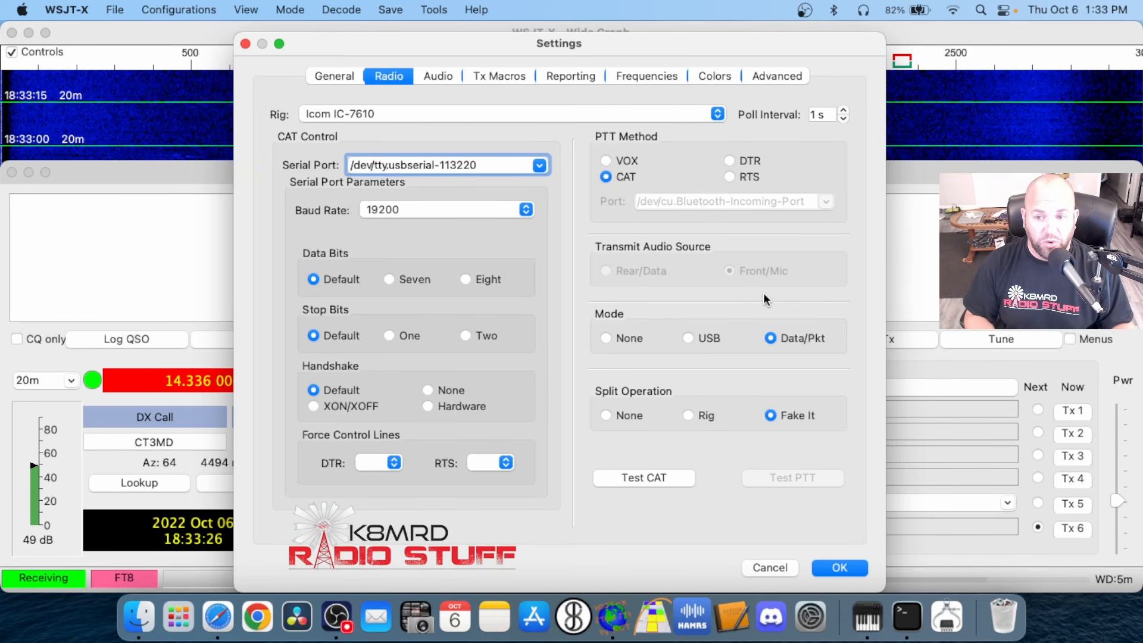
{"action": "left_click", "coordinate": [684, 340]}
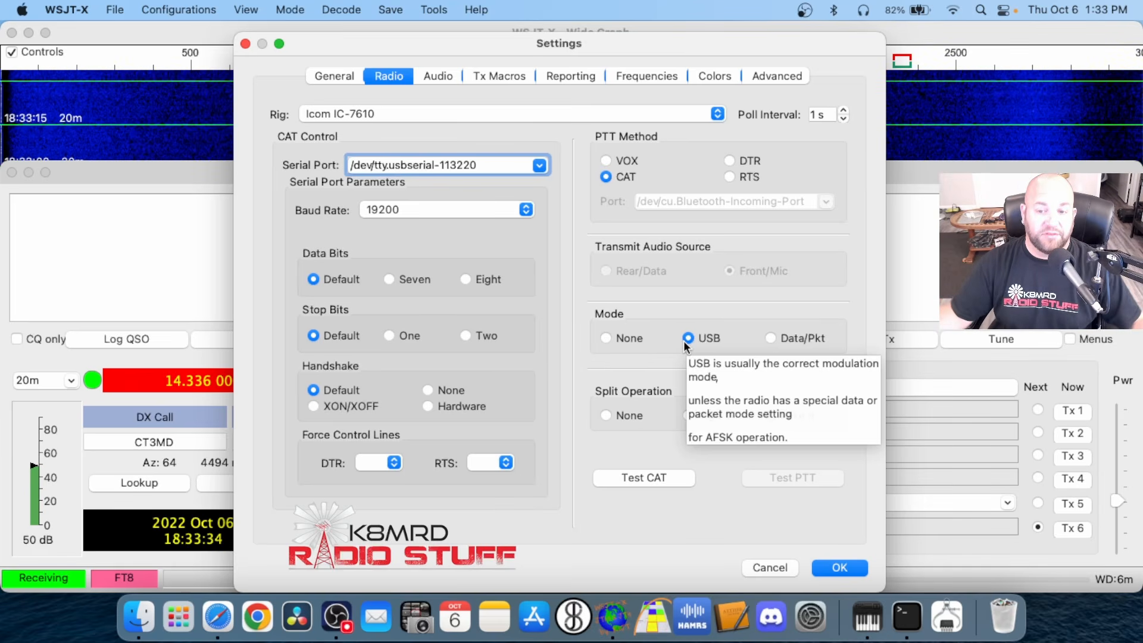
{"action": "left_click", "coordinate": [770, 338]}
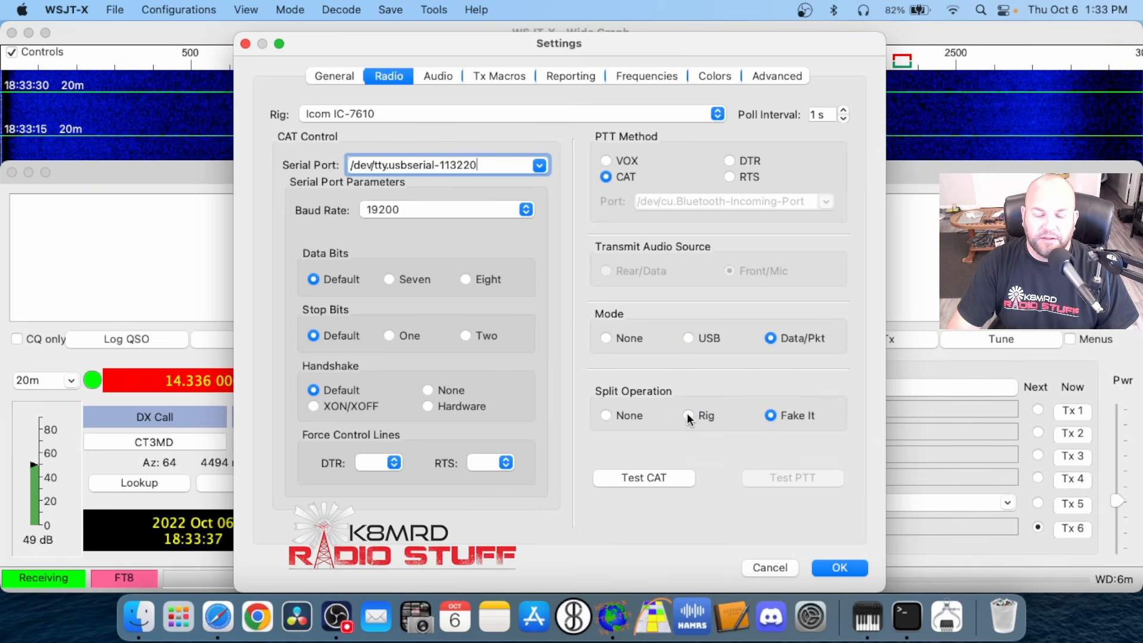
Switch Split Operation to Rig and back to Fake It in the radio settings
{"action": "left_click", "coordinate": [687, 416]}
{"action": "left_click", "coordinate": [774, 416]}
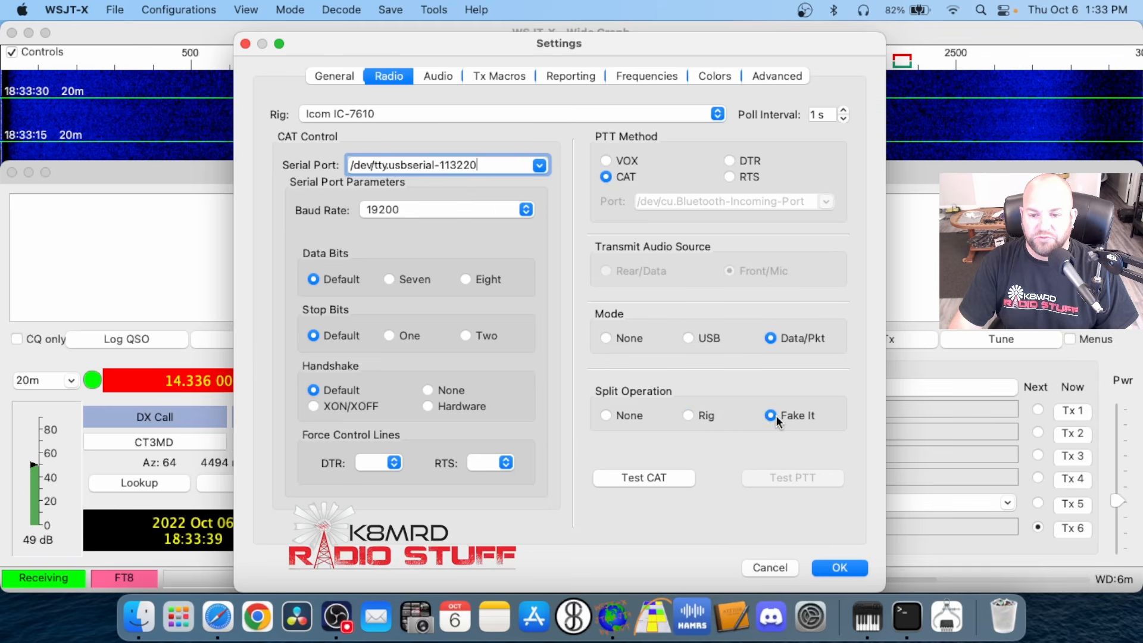
{"action": "left_click", "coordinate": [686, 416]}
{"action": "left_click", "coordinate": [772, 416]}
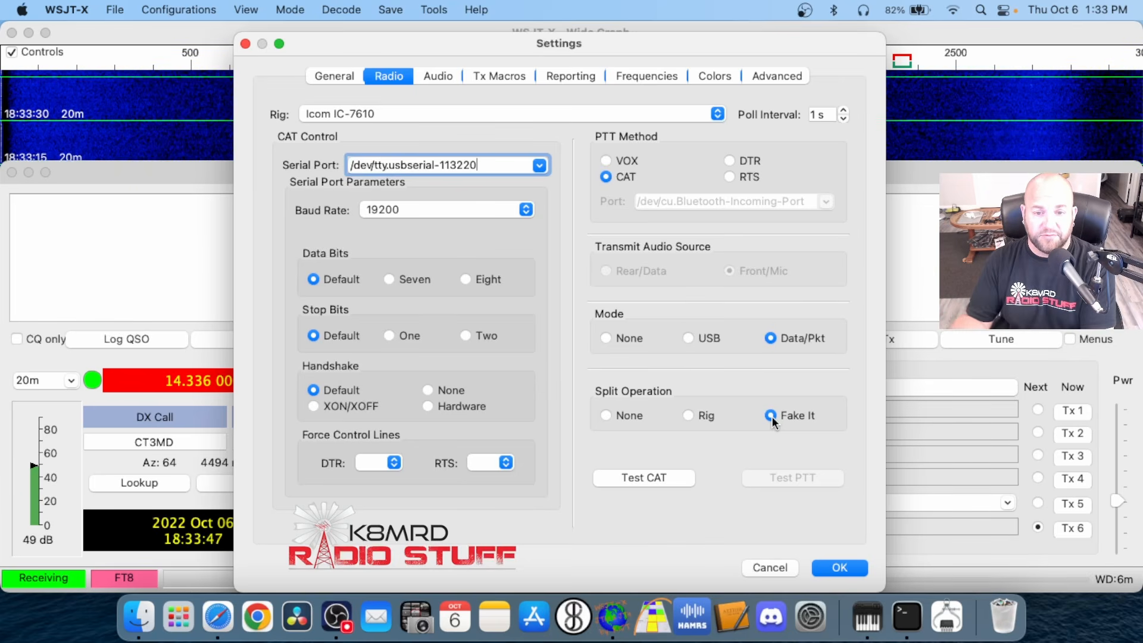
In the audio settings, choose USB Audio CODEC as the soundcard input
{"action": "left_click", "coordinate": [451, 77]}
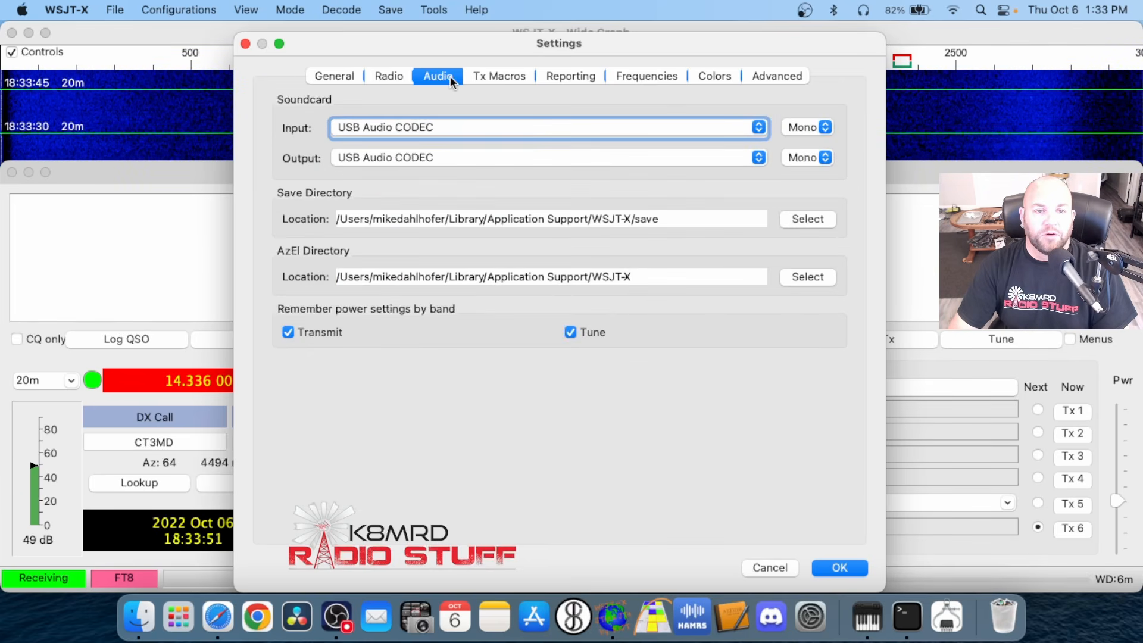
{"action": "left_click", "coordinate": [481, 128]}
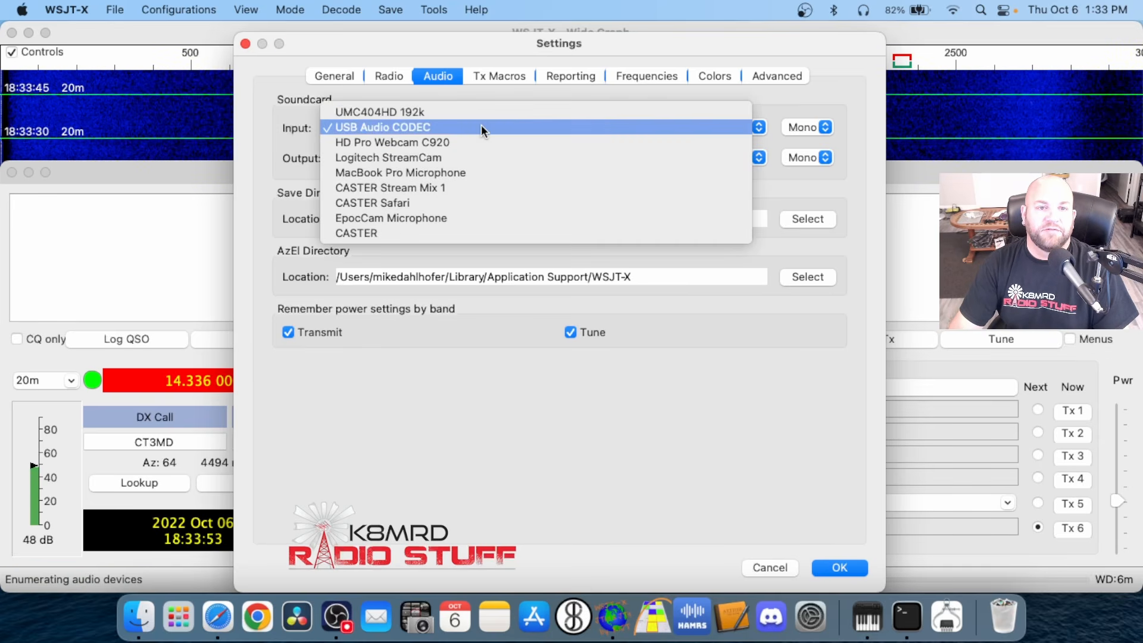
{"action": "left_click", "coordinate": [404, 127]}
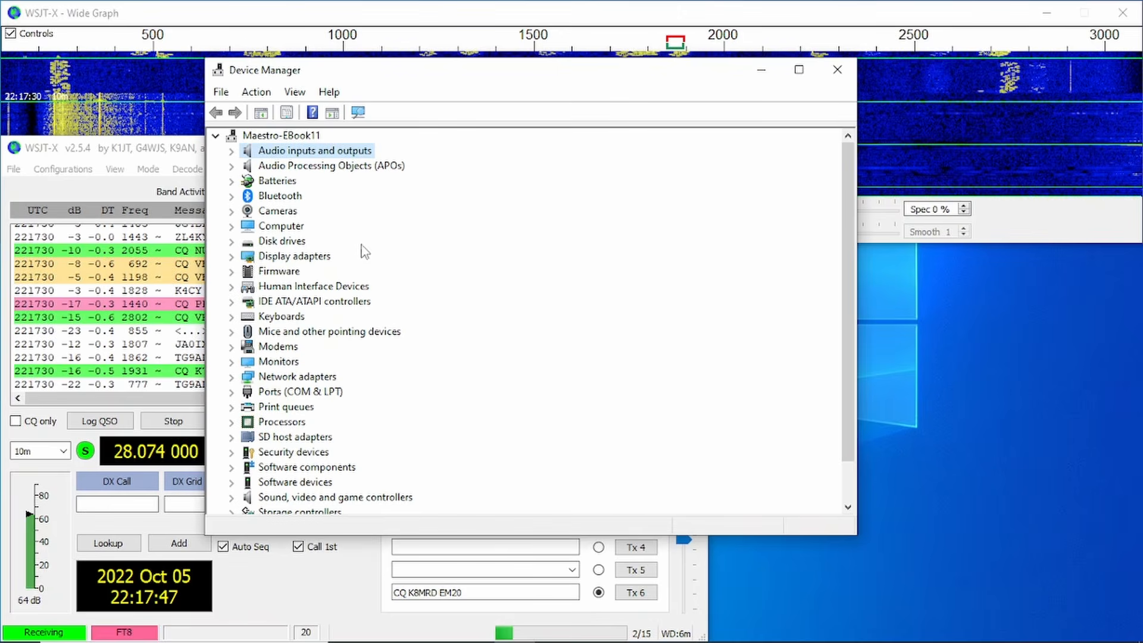
Expand Audio inputs and outputs in the Windows computer's Device Manager, and choose USB Audio CODEC as the WSJT-X soundcard output
{"action": "left_click", "coordinate": [233, 153]}
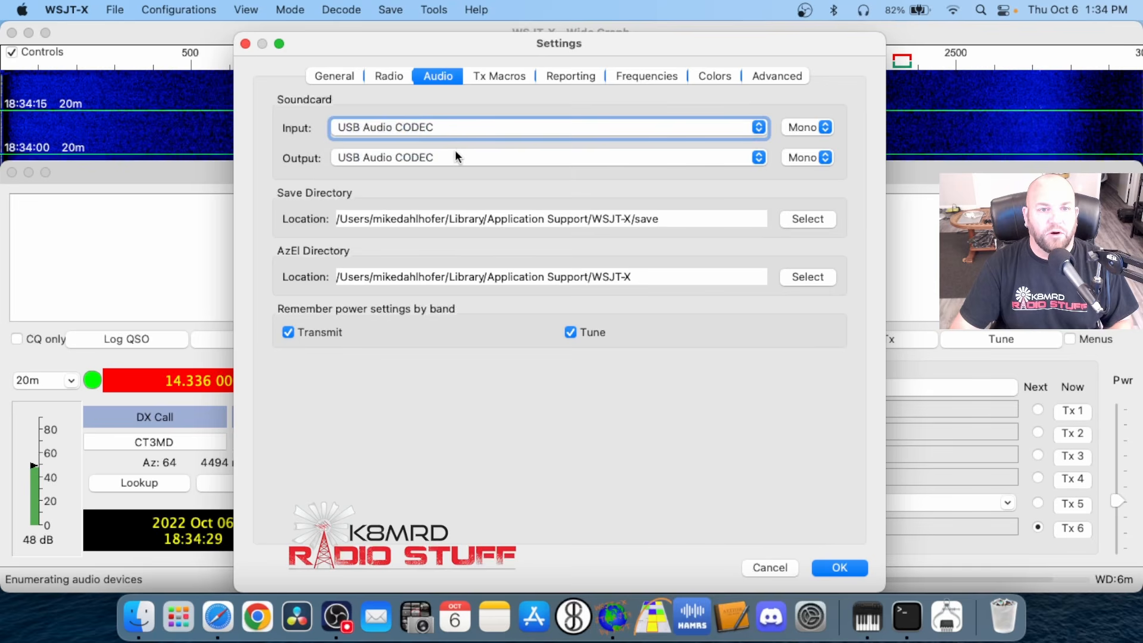
{"action": "left_click", "coordinate": [458, 156]}
{"action": "left_click", "coordinate": [445, 158]}
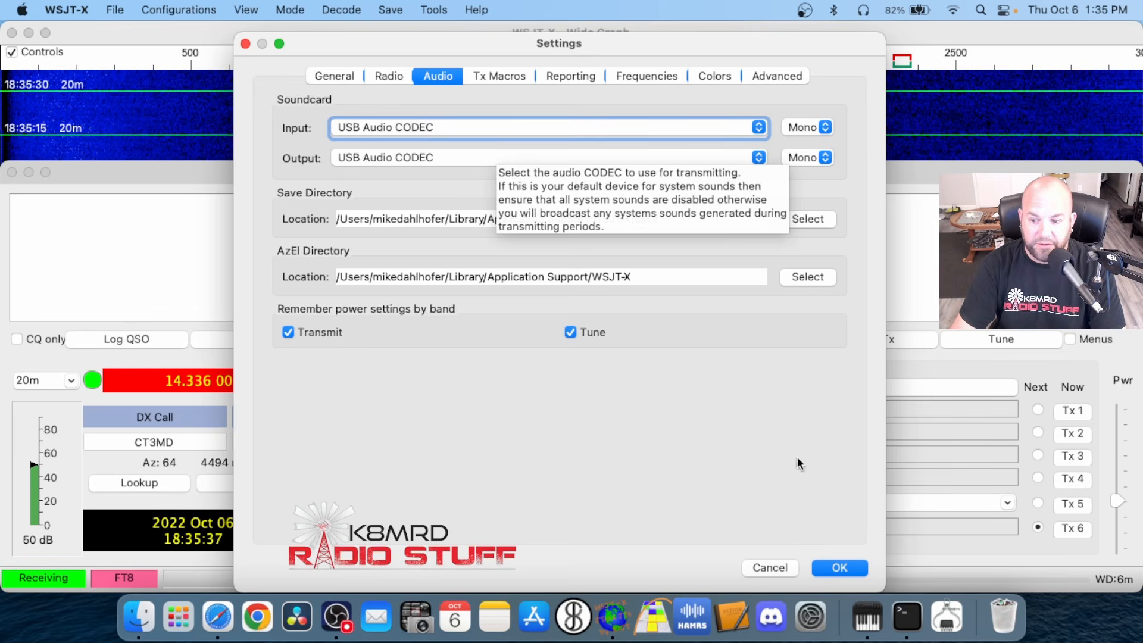
Examine the two USB Audio CODEC entries among the Mac's audio devices in System Information, and close it
{"action": "left_click", "coordinate": [947, 617]}
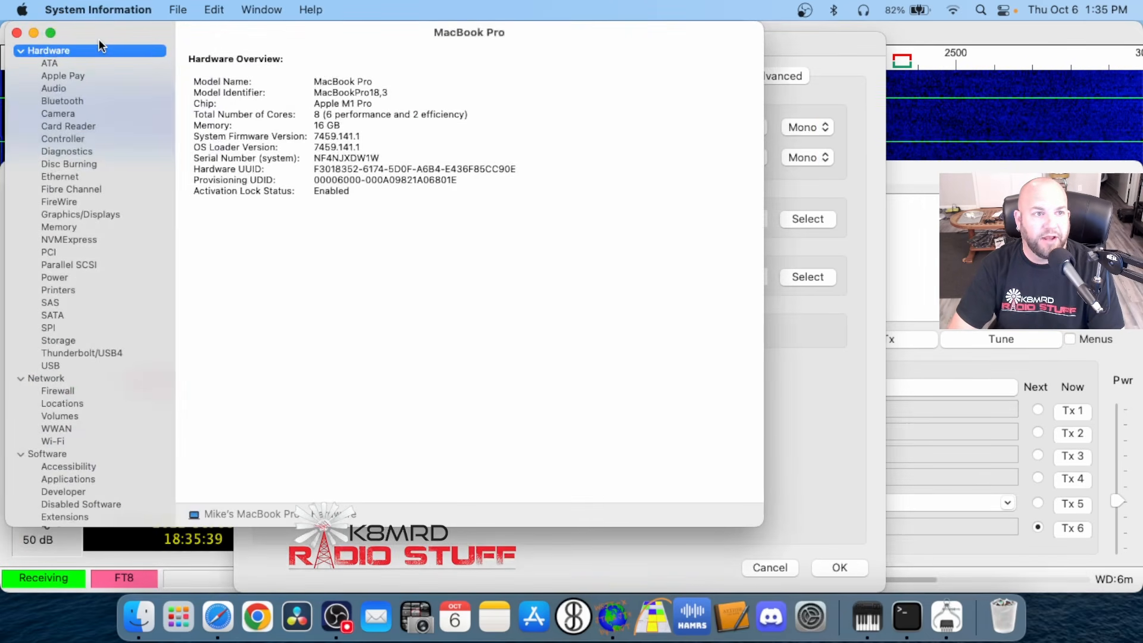
{"action": "left_click", "coordinate": [58, 88]}
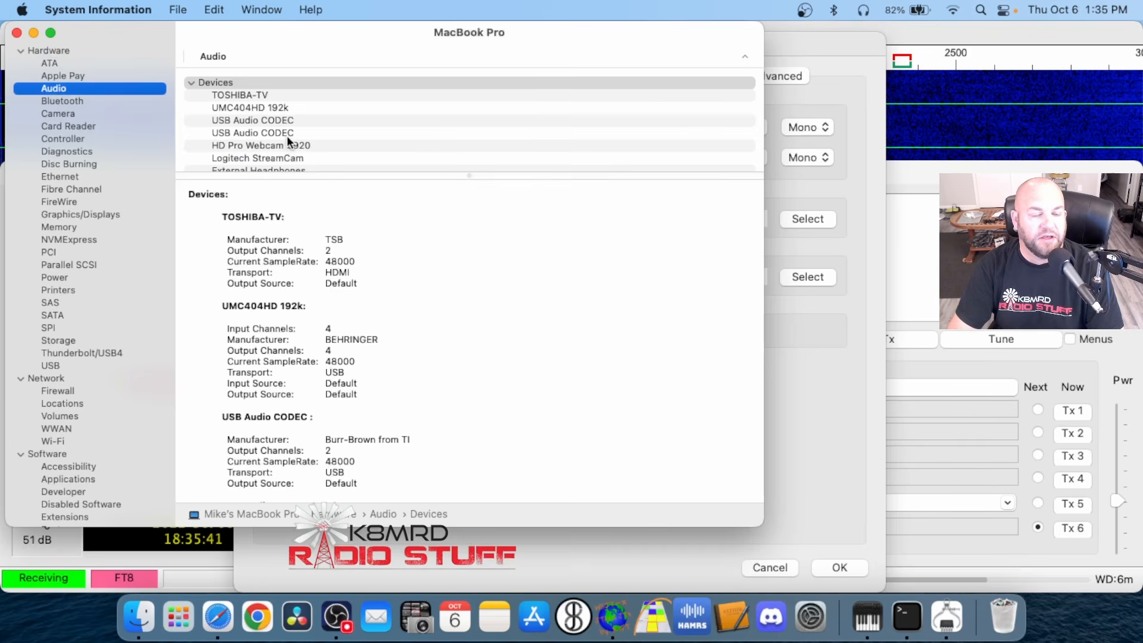
{"action": "scroll", "coordinate": [303, 309], "scroll_direction": "down", "scroll_amount": 8}
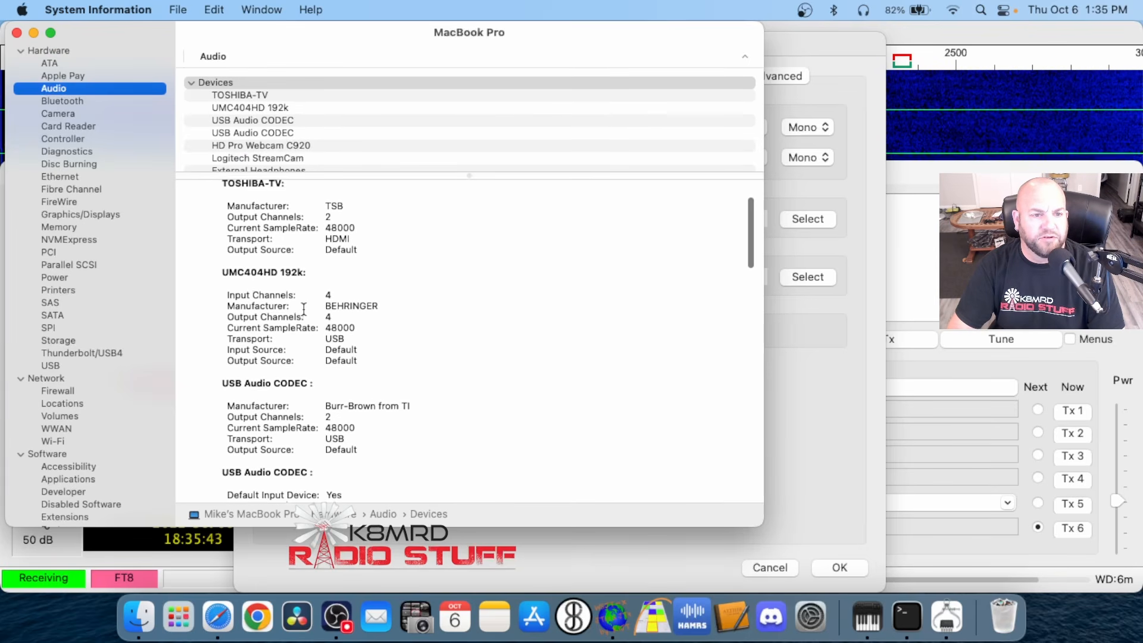
{"action": "scroll", "coordinate": [303, 309], "scroll_direction": "down", "scroll_amount": 10}
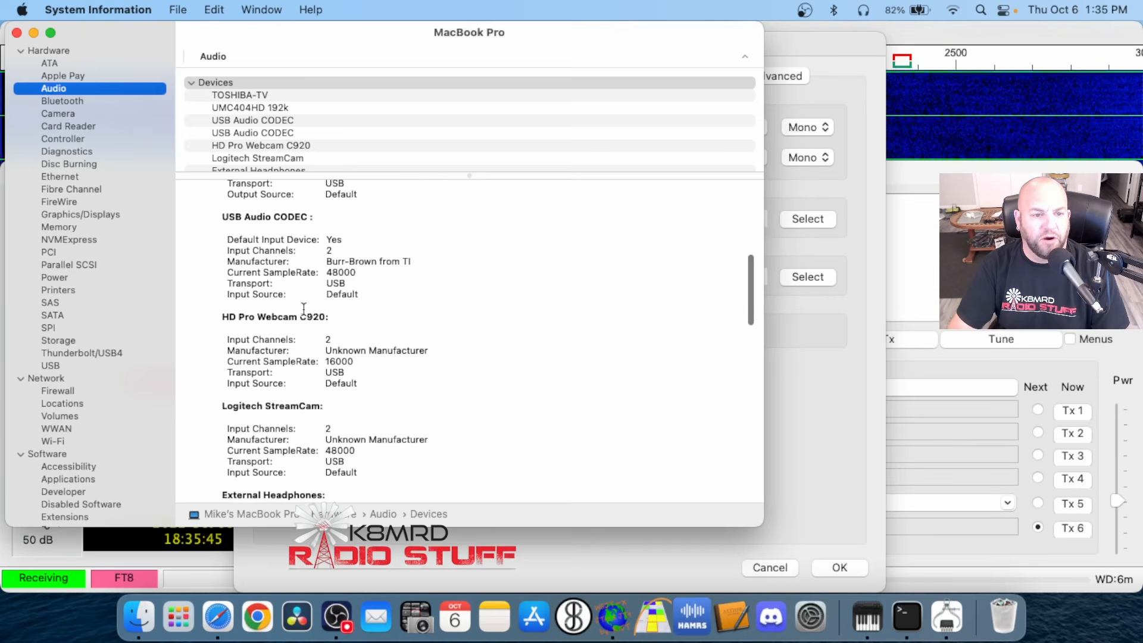
{"action": "scroll", "coordinate": [463, 334], "scroll_direction": "up", "scroll_amount": 15}
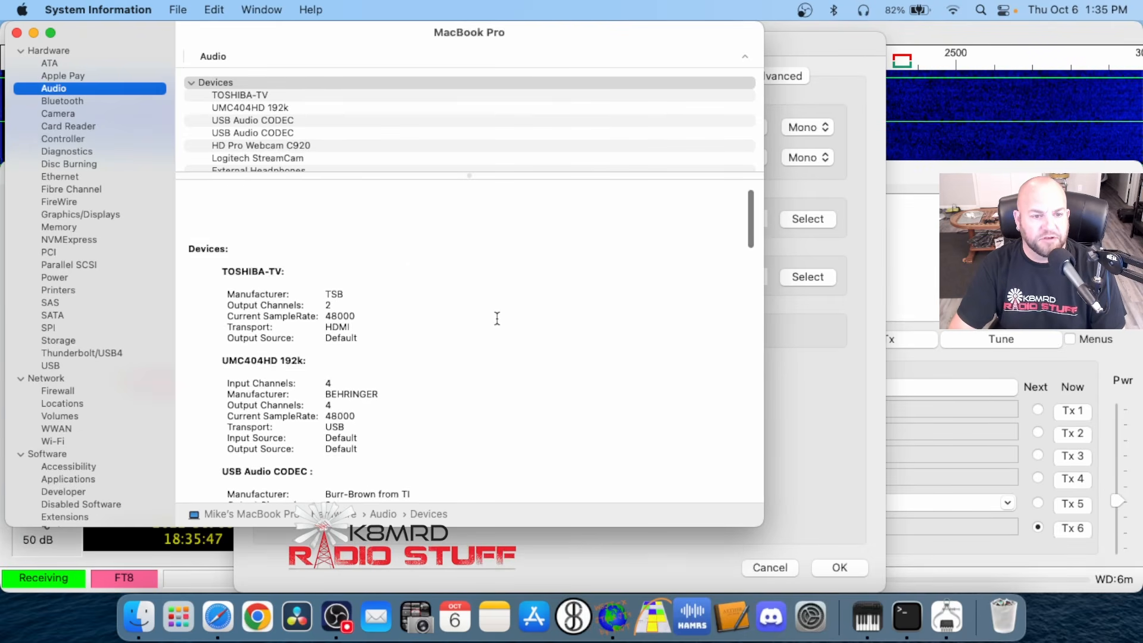
{"action": "scroll", "coordinate": [498, 319], "scroll_direction": "down", "scroll_amount": 5}
{"action": "left_click", "coordinate": [230, 337]}
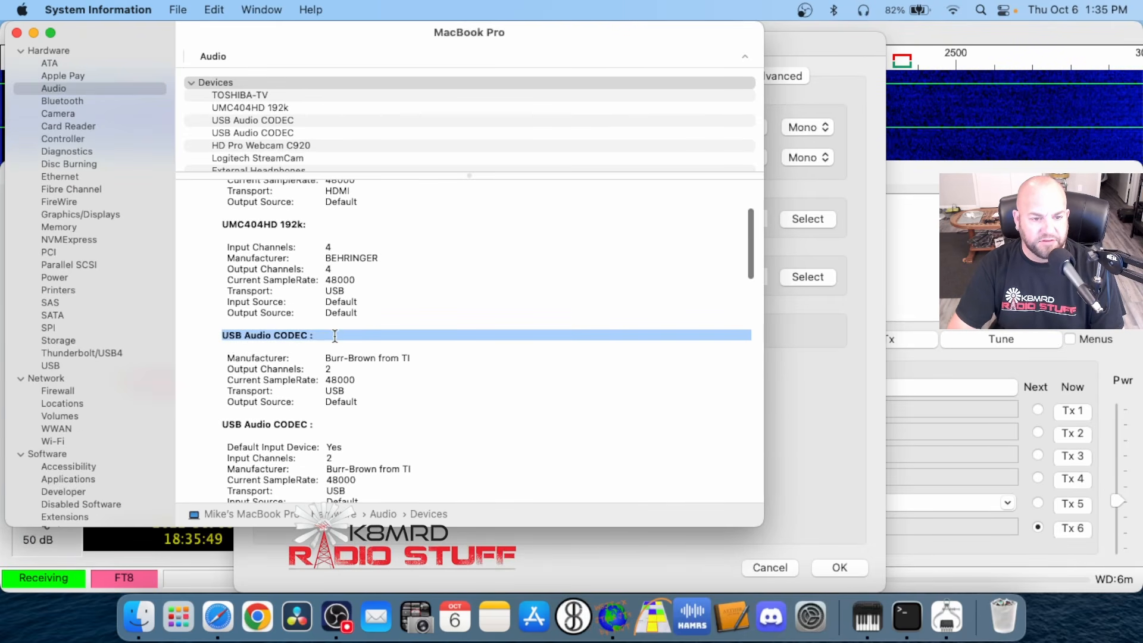
{"action": "scroll", "coordinate": [421, 388], "scroll_direction": "down", "scroll_amount": 3}
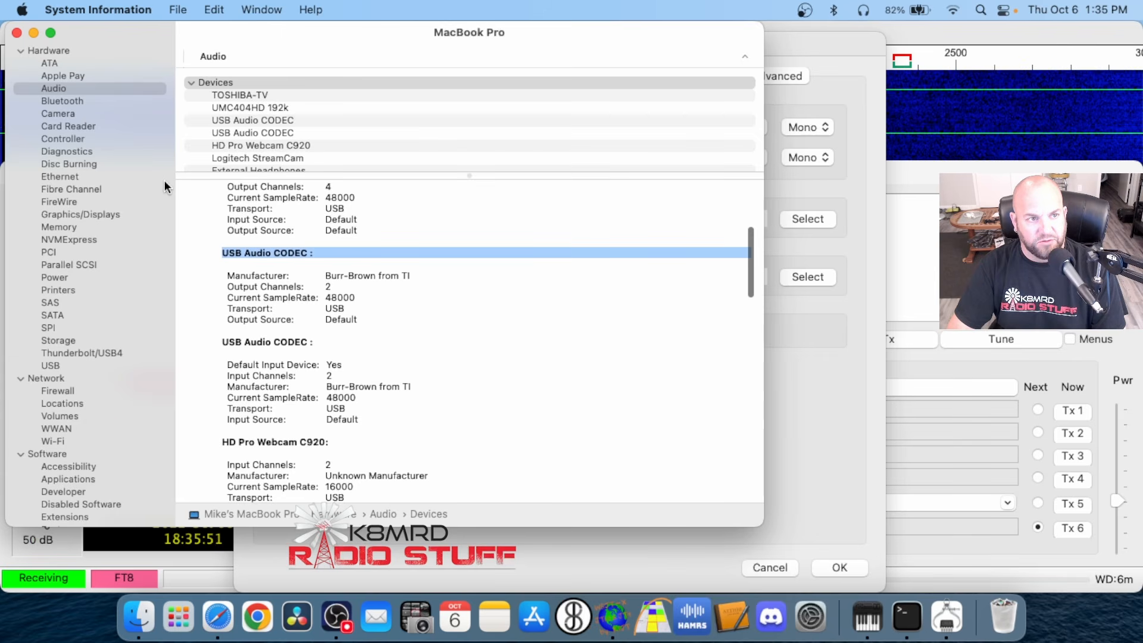
{"action": "left_click", "coordinate": [16, 33]}
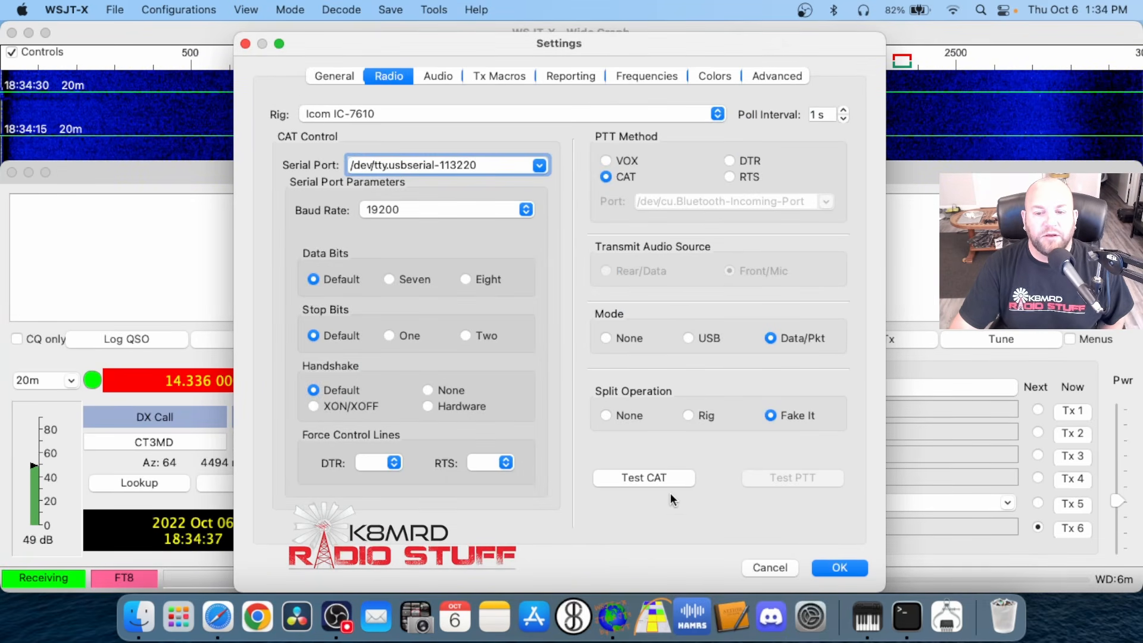
Test CAT control from the radio settings, and key and release the transmitter with the PTT test
{"action": "left_click", "coordinate": [641, 475]}
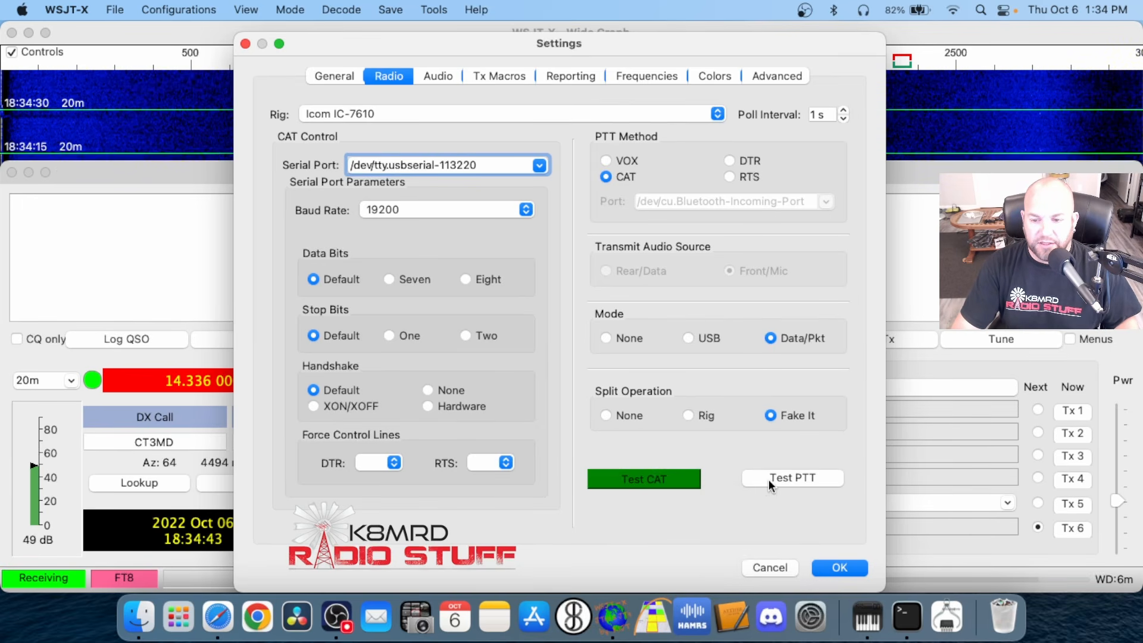
{"action": "left_click", "coordinate": [791, 479]}
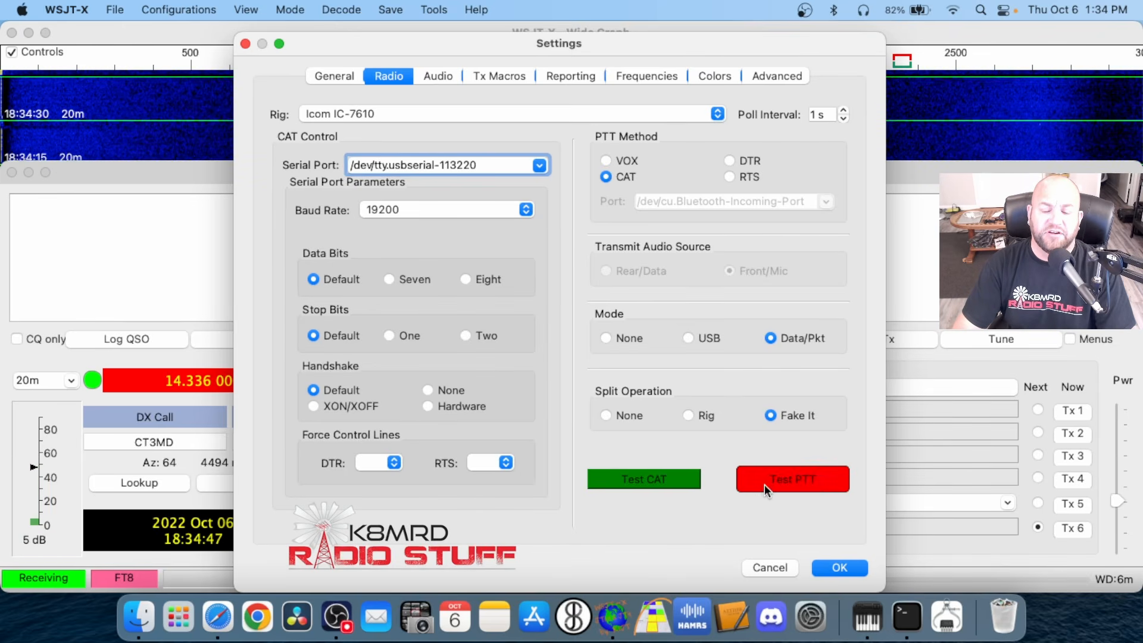
{"action": "left_click", "coordinate": [765, 484]}
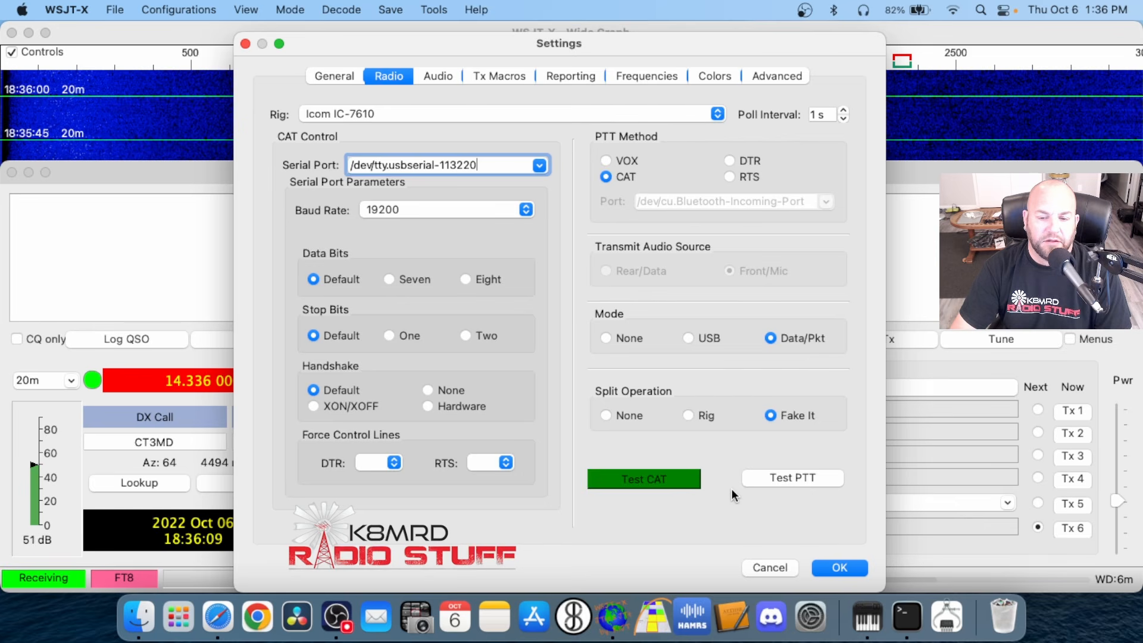
Check the saved Tx macros and move the Settings window aside to view the standard messages in the main window
{"action": "left_click", "coordinate": [510, 77]}
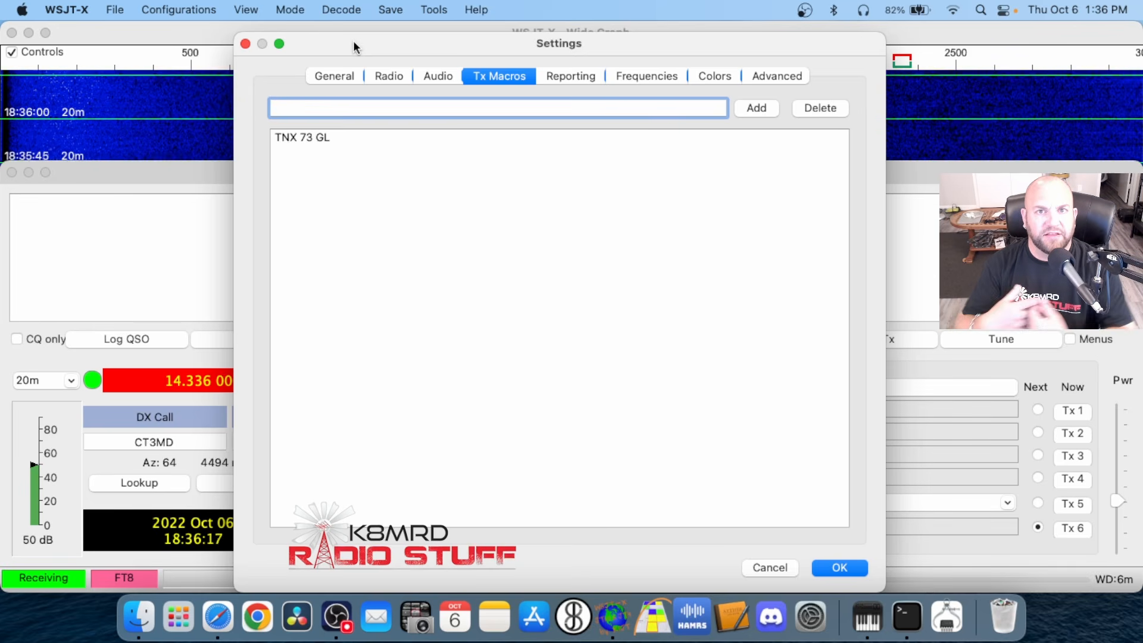
{"action": "left_click_drag", "start_coordinate": [354, 42], "coordinate": [1, 30]}
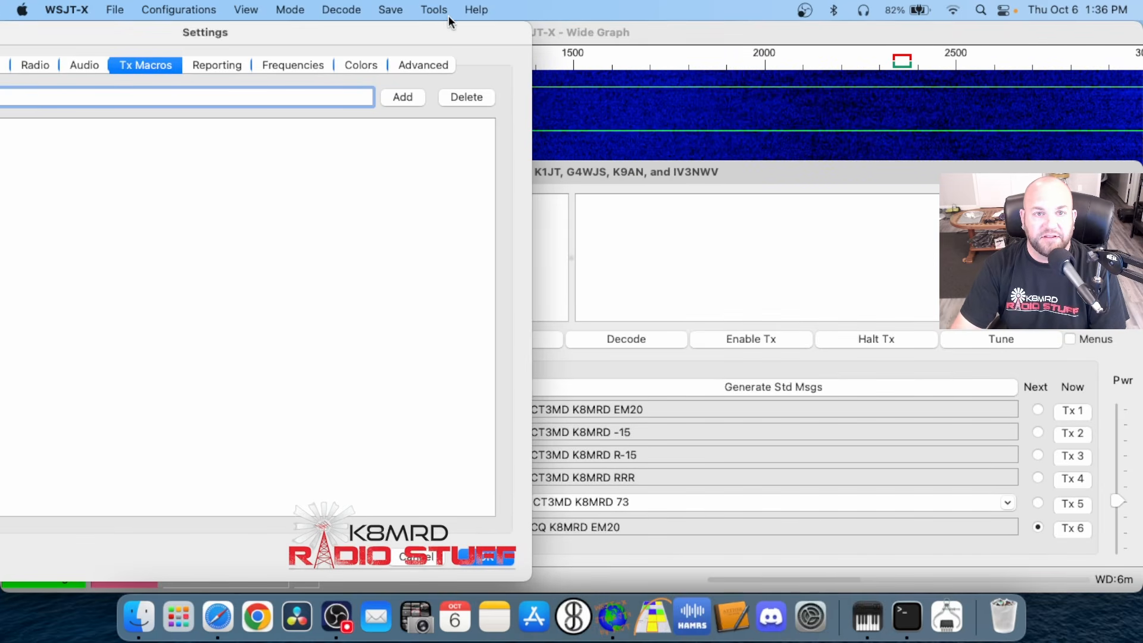
{"action": "left_click_drag", "start_coordinate": [449, 31], "coordinate": [337, 34]}
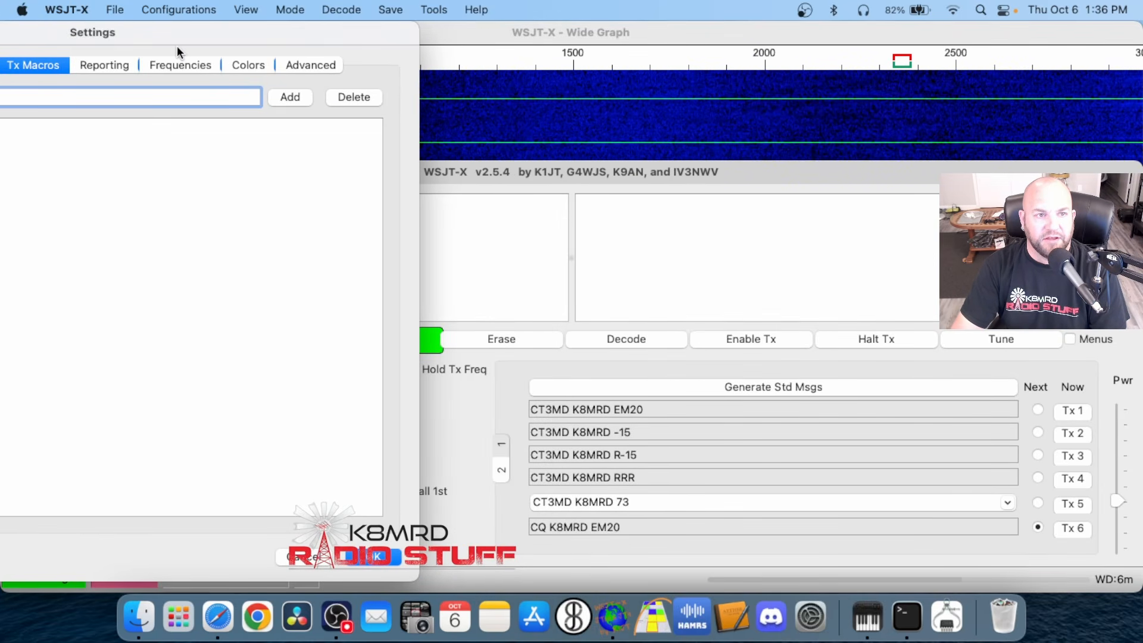
{"action": "left_click_drag", "start_coordinate": [176, 45], "coordinate": [218, 45]}
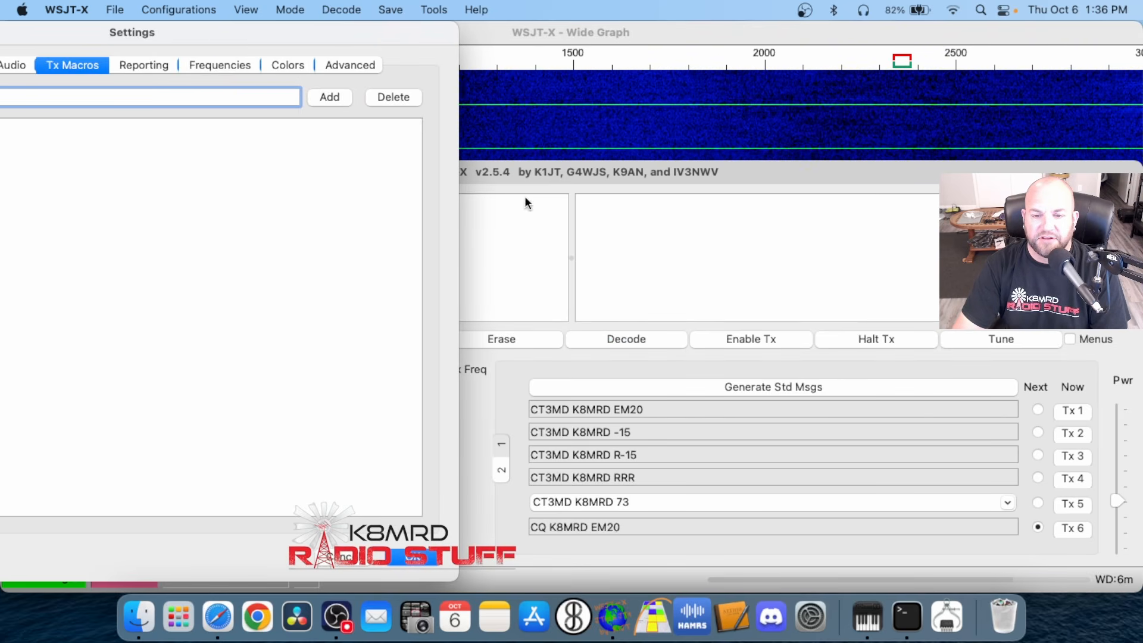
{"action": "left_click_drag", "start_coordinate": [393, 39], "coordinate": [546, 38]}
Accept the settings and choose the TNX 73 GL macro as the Tx 5 message
{"action": "left_click", "coordinate": [584, 549]}
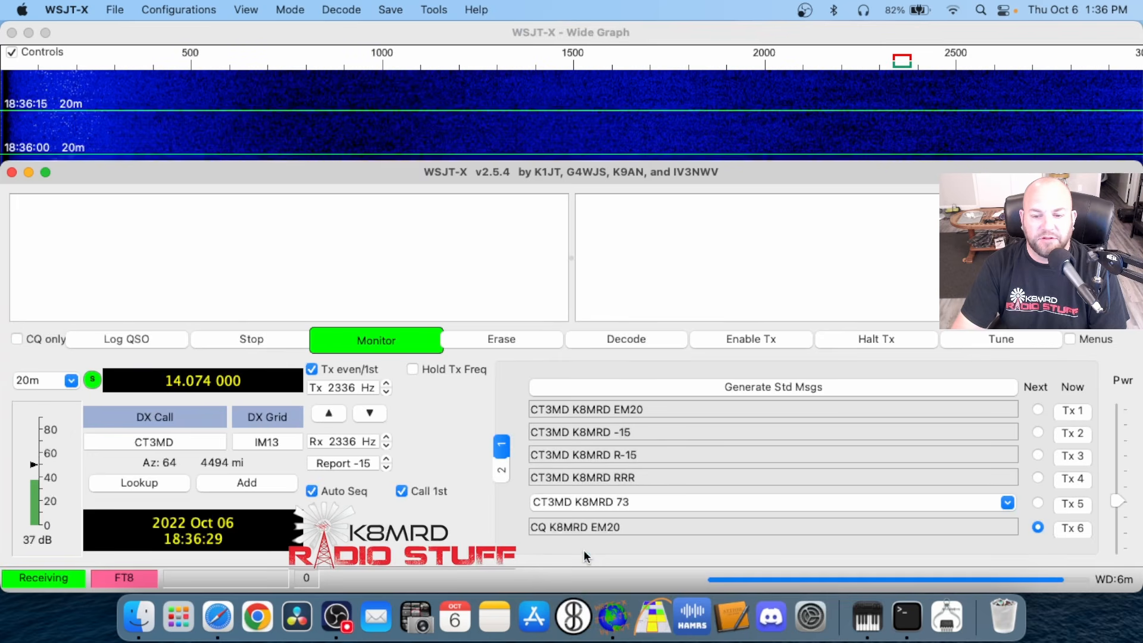
{"action": "left_click", "coordinate": [1007, 503]}
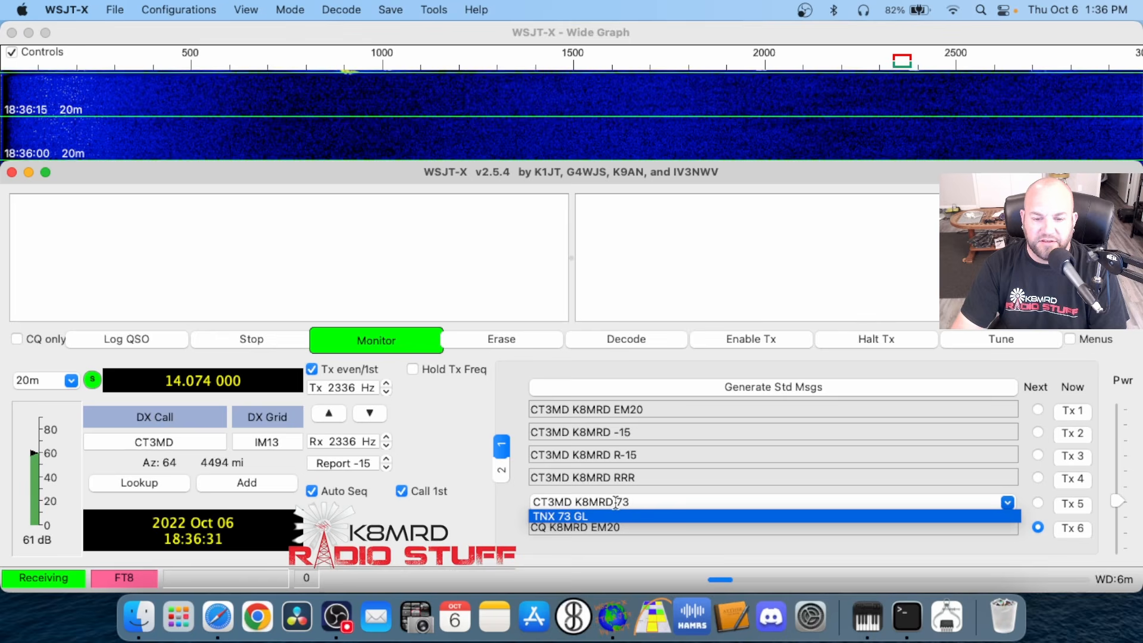
{"action": "left_click", "coordinate": [601, 515]}
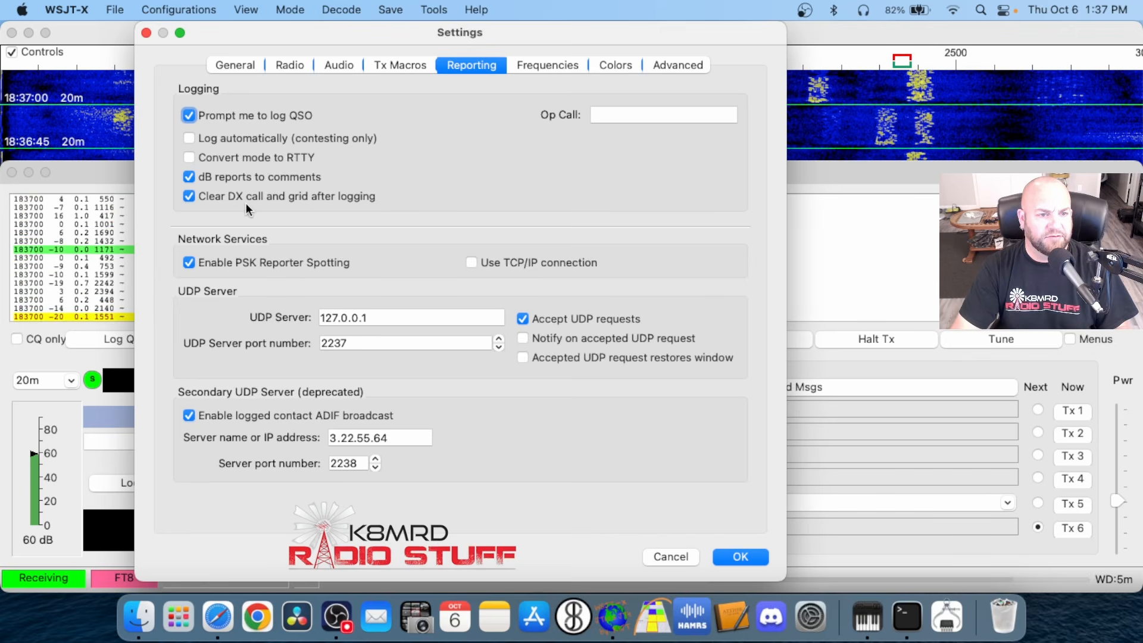
In the reporting settings, turn Clear DX call and grid after logging off and on again, moving the Settings window aside and back
{"action": "left_click_drag", "start_coordinate": [228, 38], "coordinate": [635, 38]}
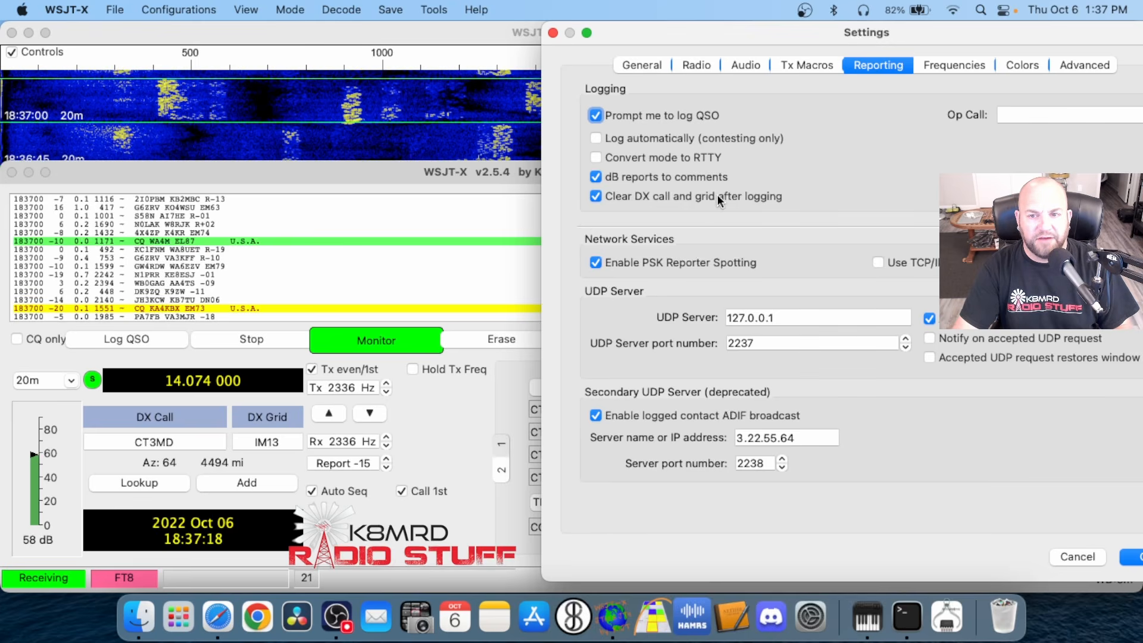
{"action": "left_click", "coordinate": [593, 195]}
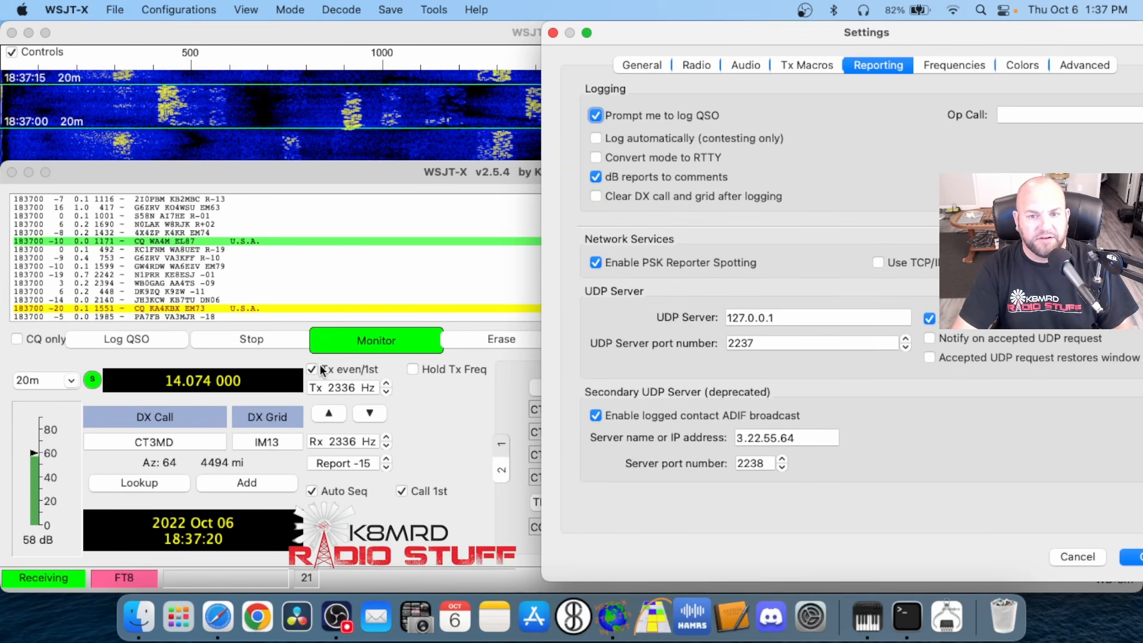
{"action": "left_click", "coordinate": [597, 196]}
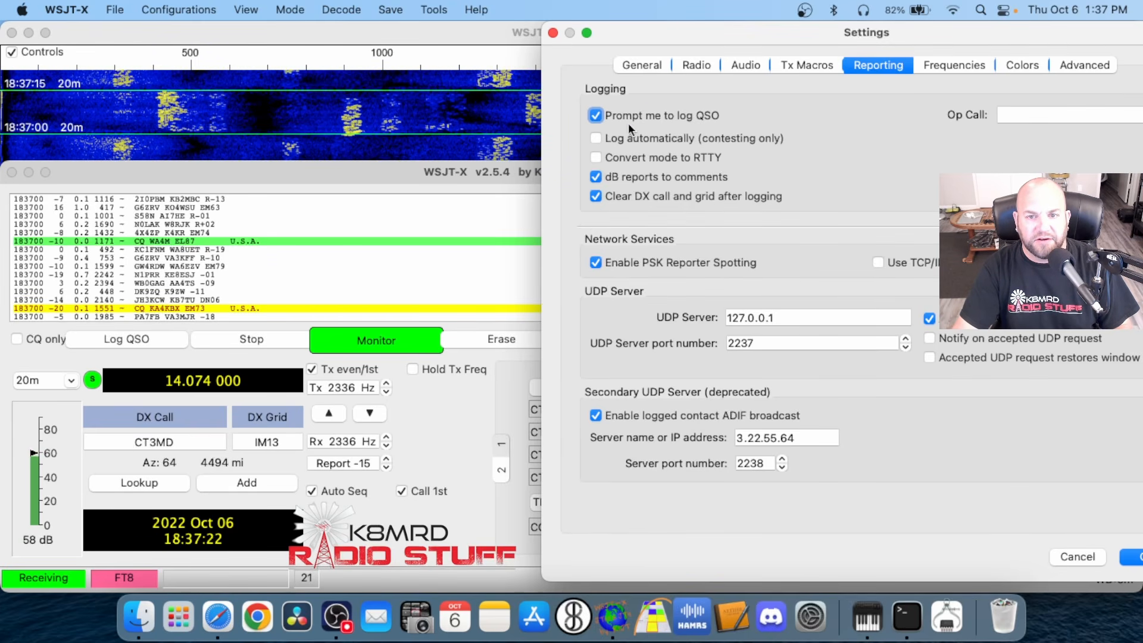
{"action": "left_click_drag", "start_coordinate": [680, 36], "coordinate": [255, 36]}
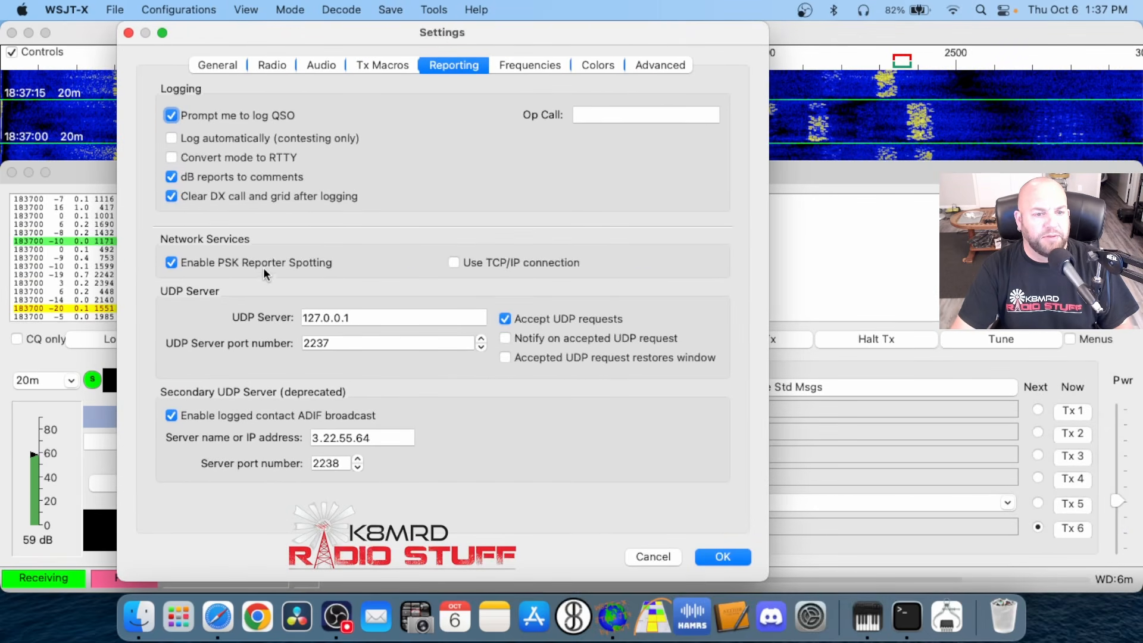
{"action": "mouse_move", "coordinate": [294, 263]}
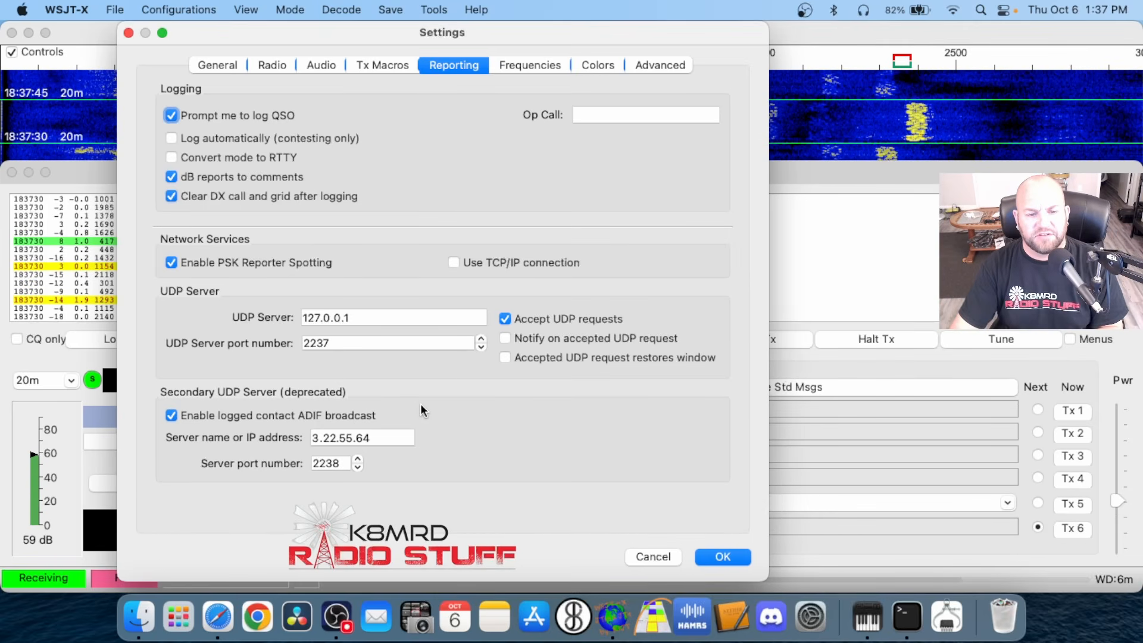
{"action": "mouse_move", "coordinate": [408, 415]}
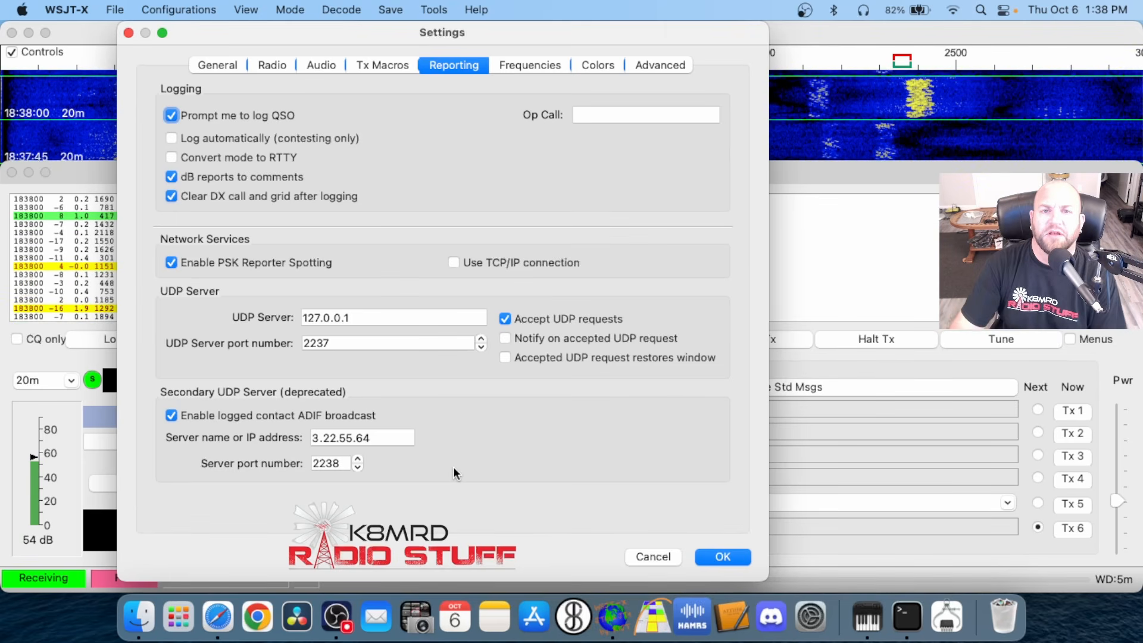
Open the Frequencies settings and look through the working frequencies by mode and band
{"action": "left_click", "coordinate": [521, 69]}
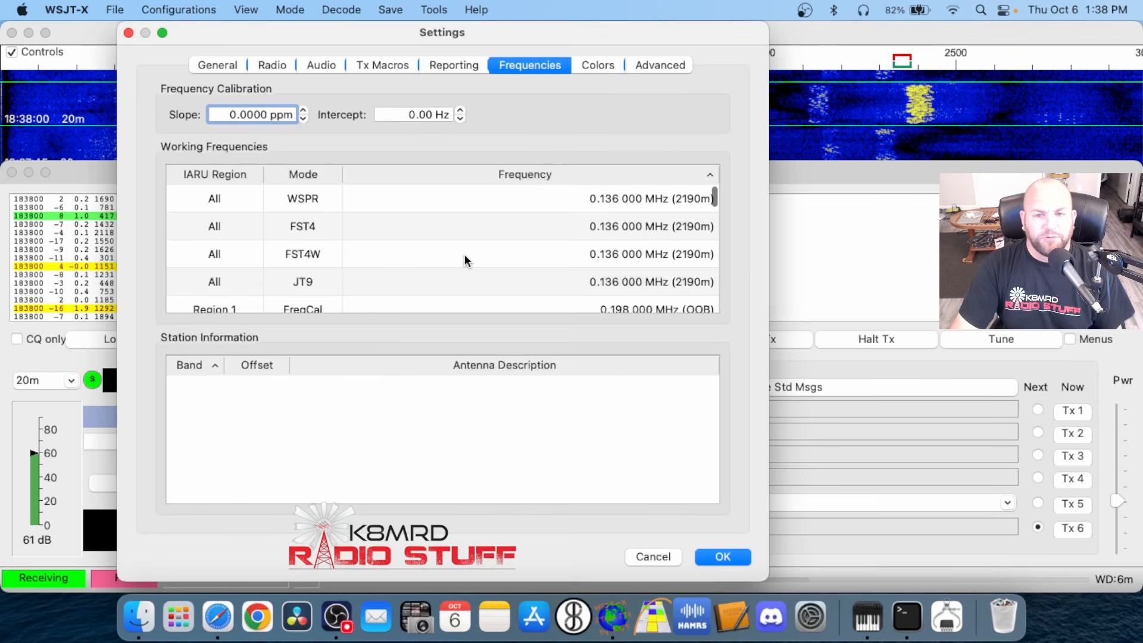
{"action": "scroll", "coordinate": [476, 255], "scroll_direction": "down", "scroll_amount": 10}
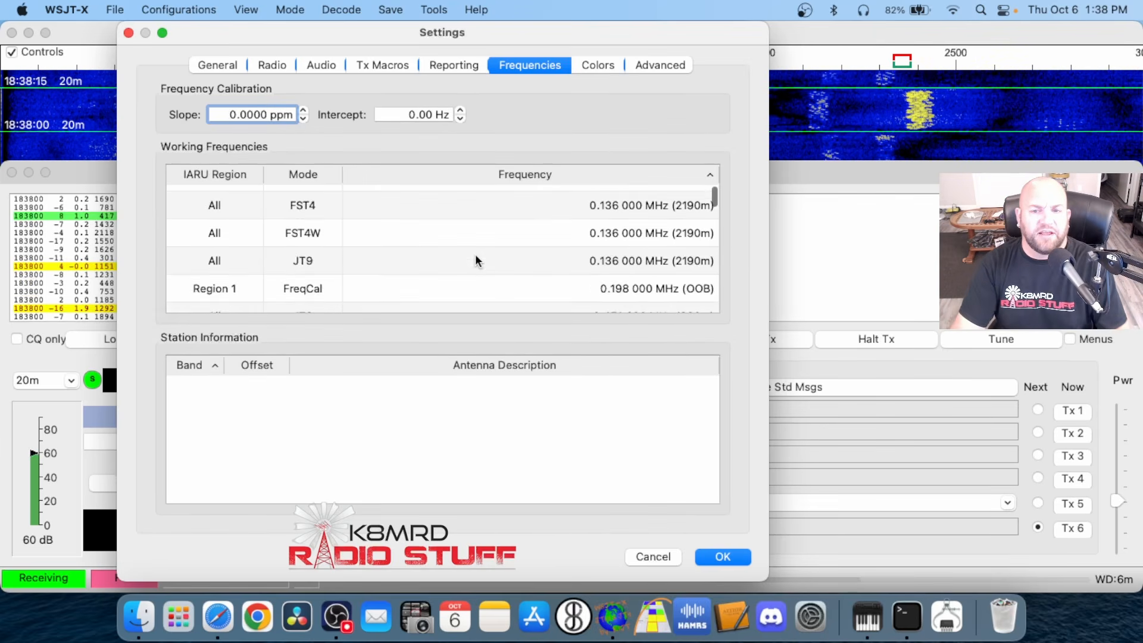
{"action": "scroll", "coordinate": [475, 255], "scroll_direction": "down", "scroll_amount": 15}
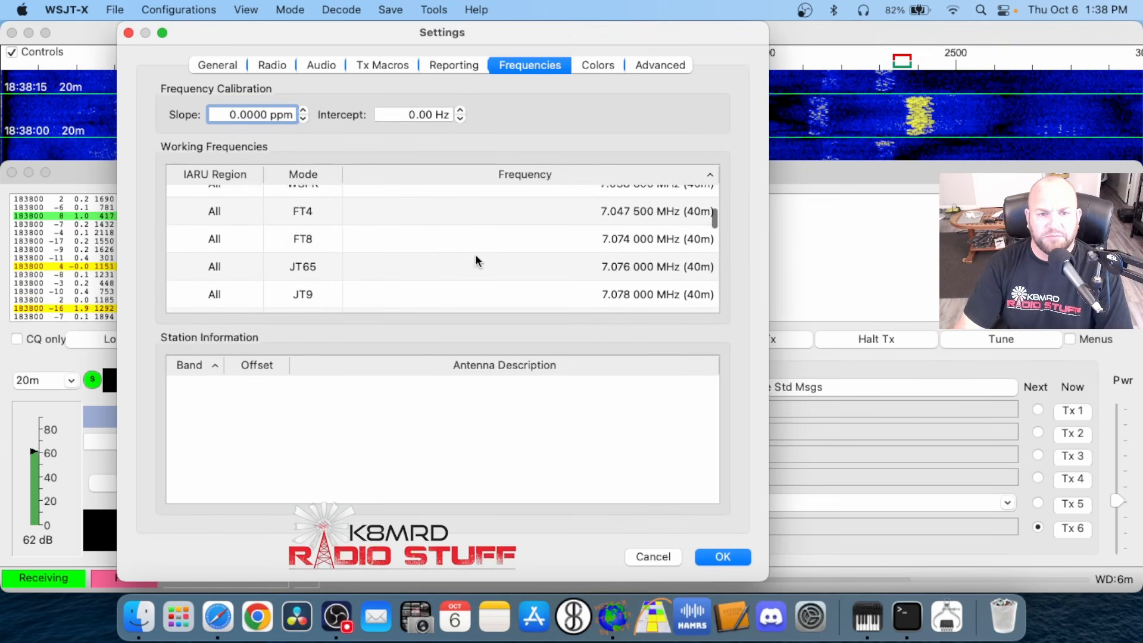
{"action": "scroll", "coordinate": [476, 259], "scroll_direction": "down", "scroll_amount": 15}
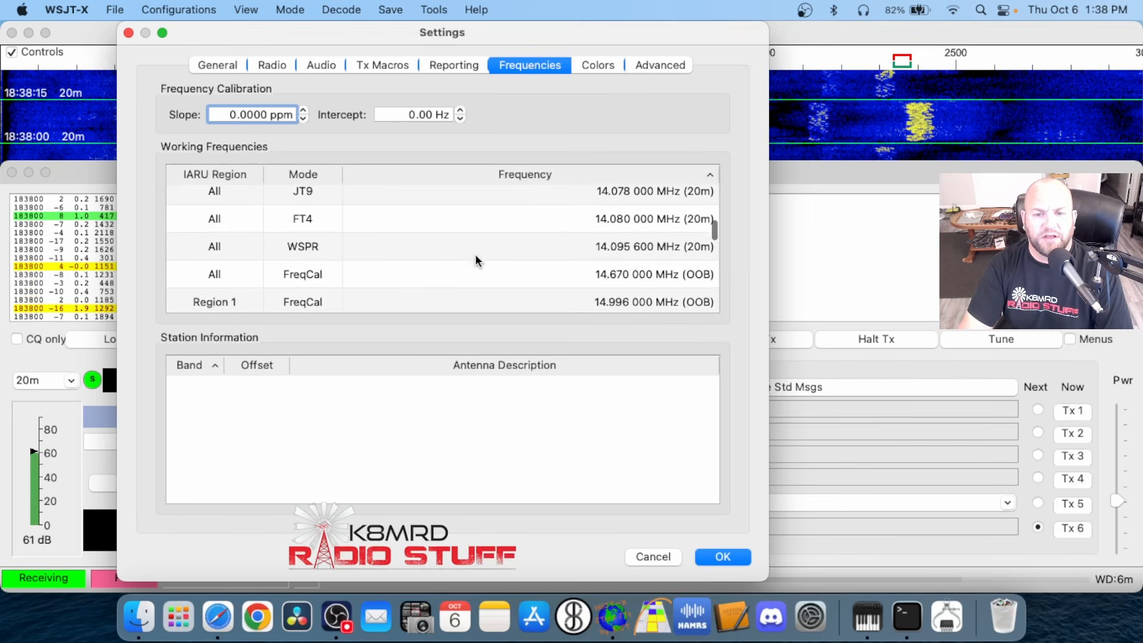
Examine the rest of the working frequencies list, from 20 m through the 6 m and 4 m entries
{"action": "scroll", "coordinate": [475, 260], "scroll_direction": "down", "scroll_amount": 15}
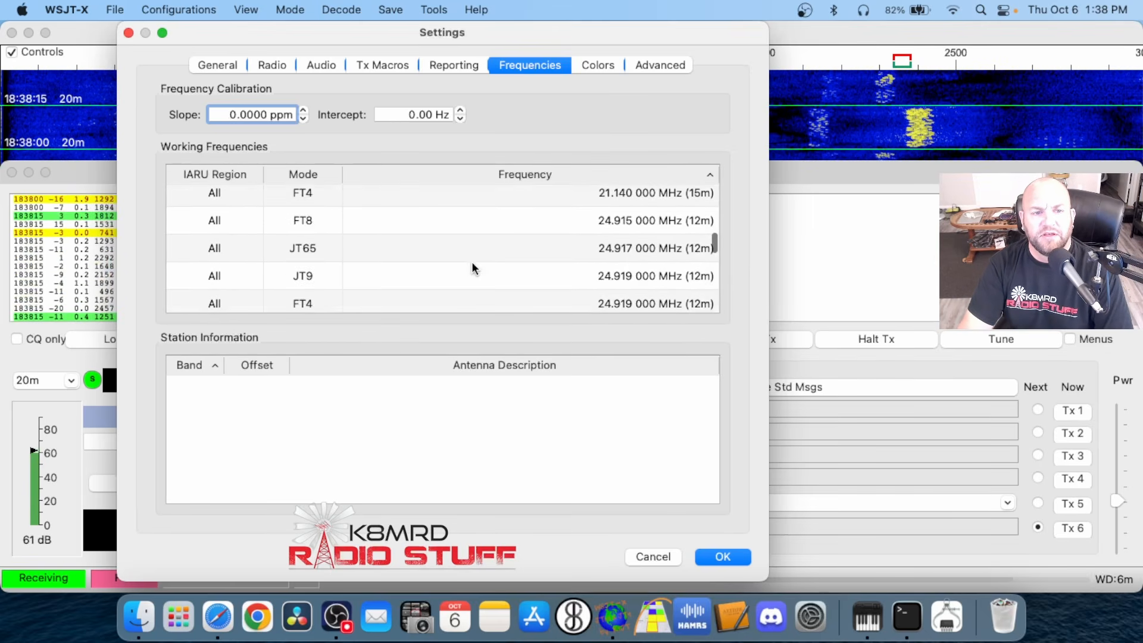
{"action": "scroll", "coordinate": [472, 262], "scroll_direction": "down", "scroll_amount": 4}
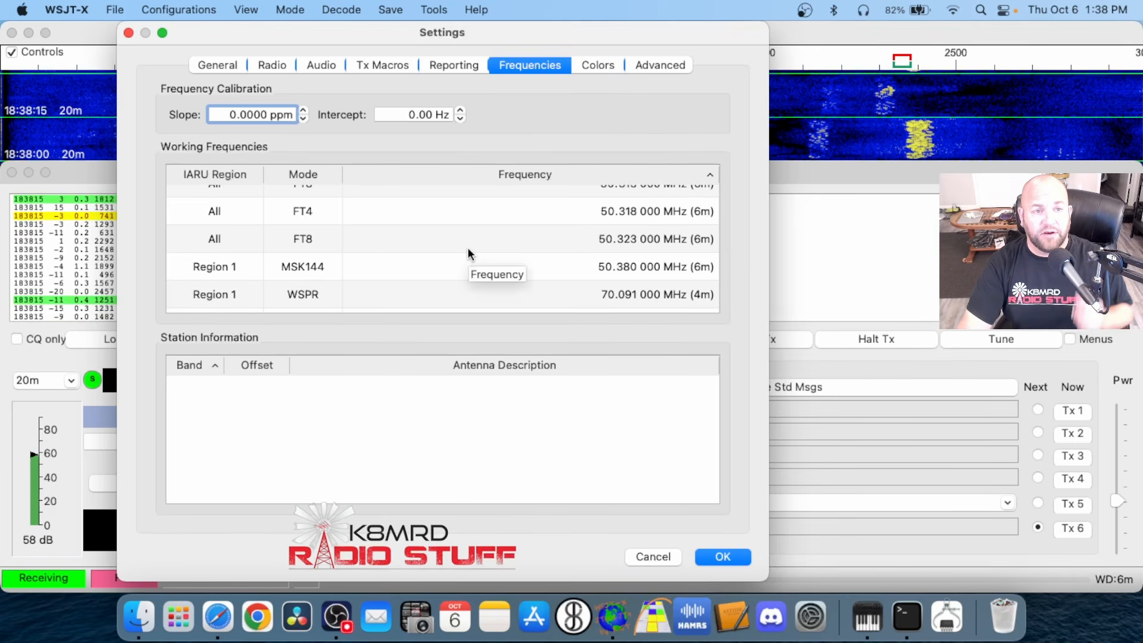
{"action": "mouse_move", "coordinate": [215, 112]}
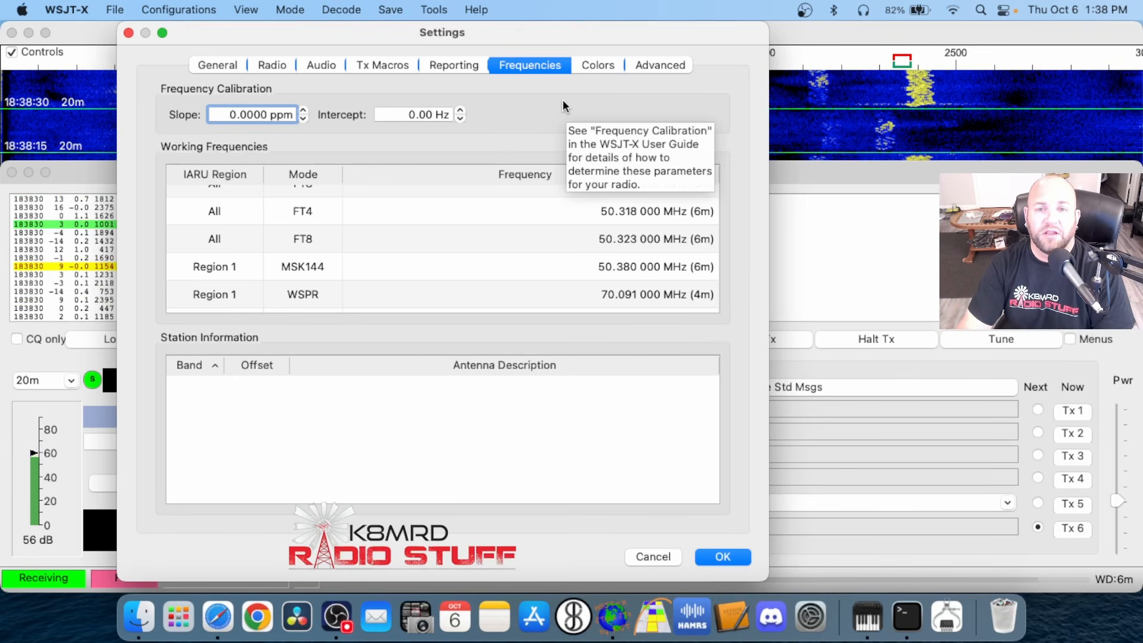
Open the Colors settings and move the Settings window aside to compare the decode highlighting list with the decoded messages
{"action": "left_click", "coordinate": [594, 66]}
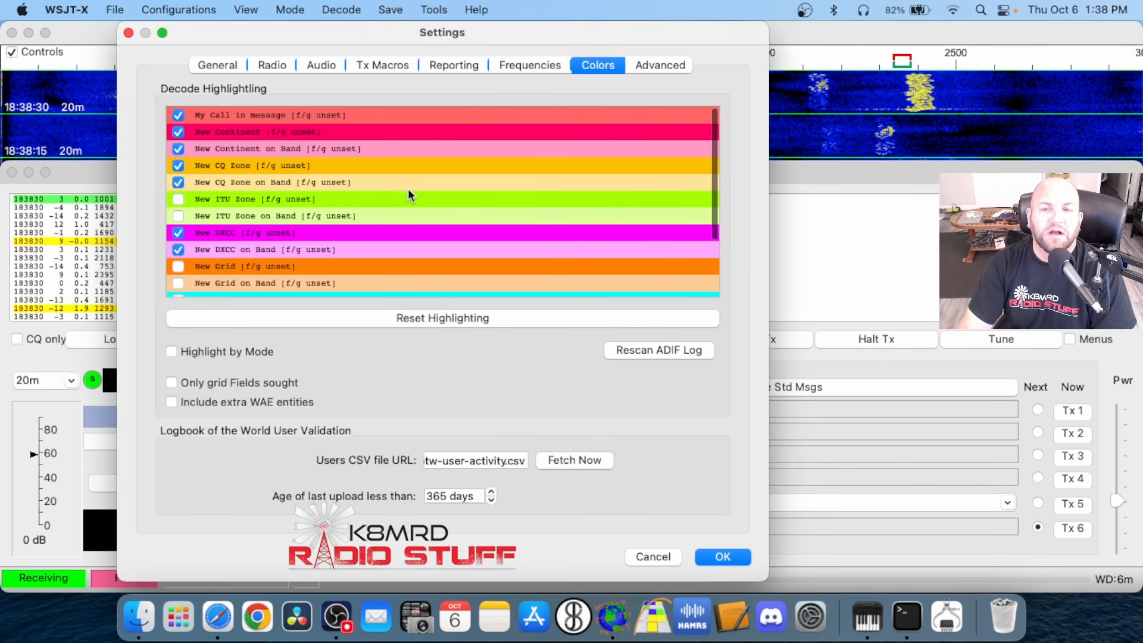
{"action": "left_click_drag", "start_coordinate": [352, 35], "coordinate": [516, 33]}
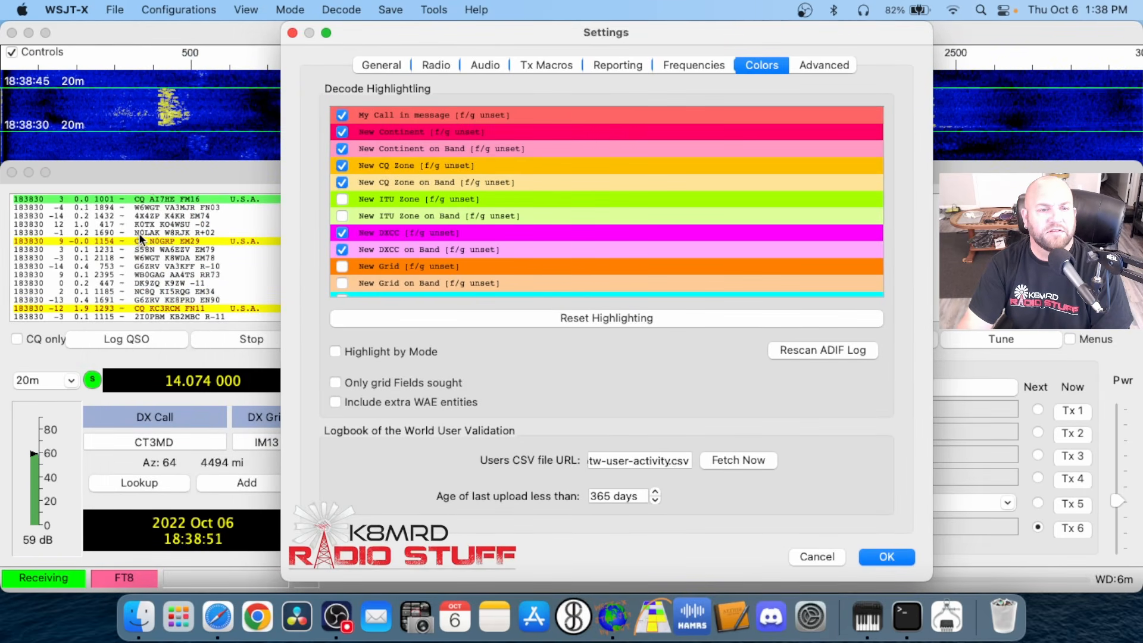
{"action": "scroll", "coordinate": [599, 194], "scroll_direction": "down", "scroll_amount": 5}
{"action": "scroll", "coordinate": [598, 194], "scroll_direction": "up", "scroll_amount": 5}
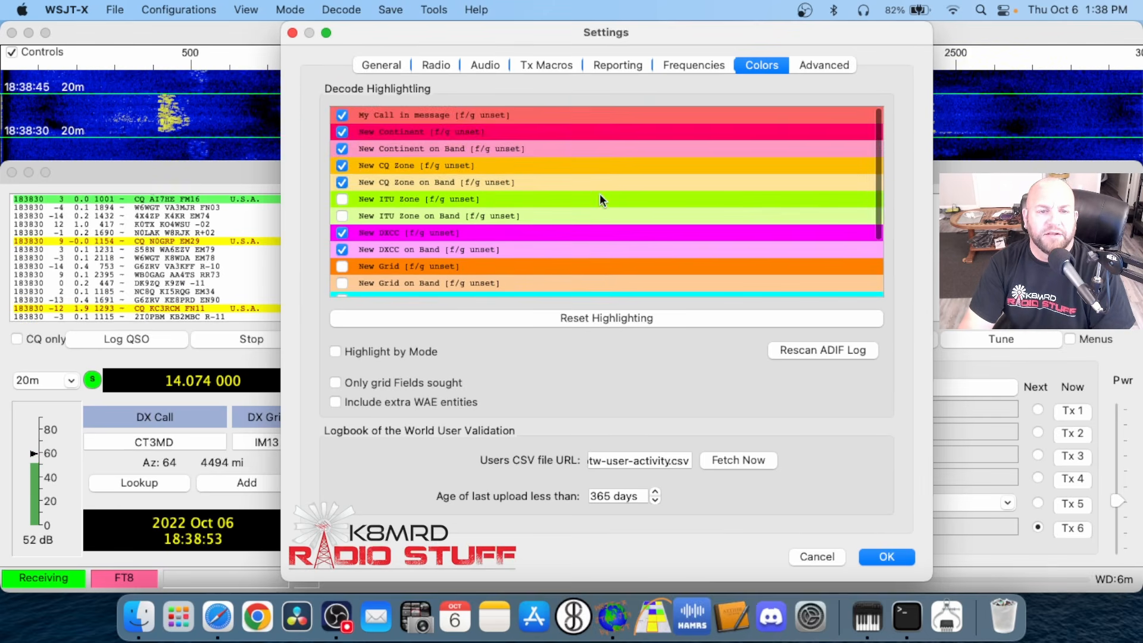
Open the foreground color choices for the New CQ Zone highlight and close them without picking a color
{"action": "right_click", "coordinate": [552, 162]}
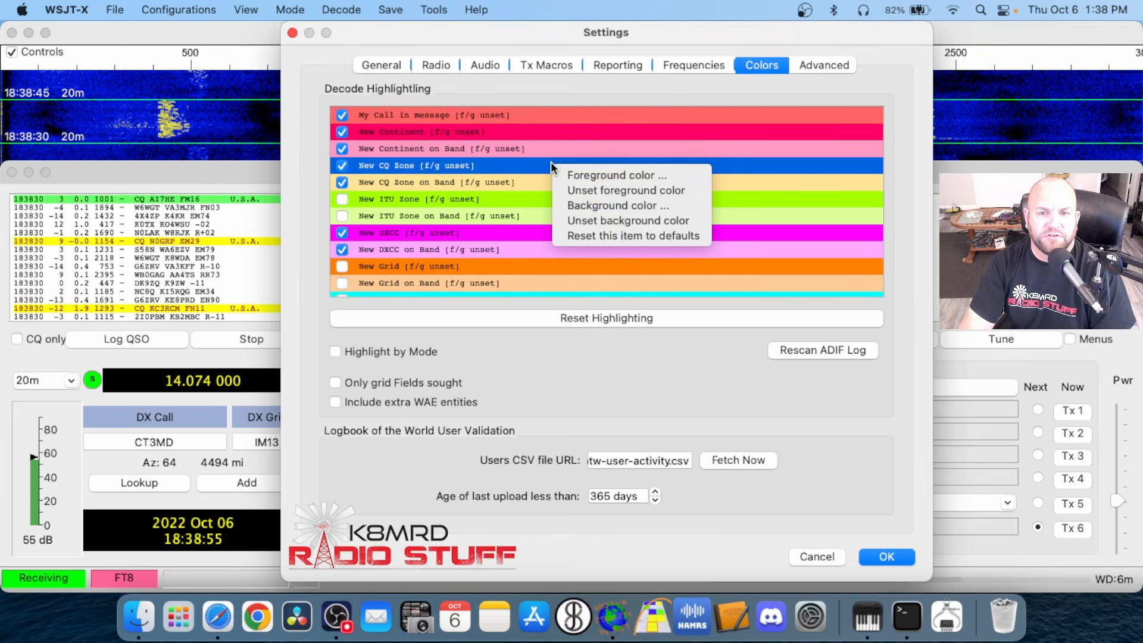
{"action": "left_click", "coordinate": [595, 177]}
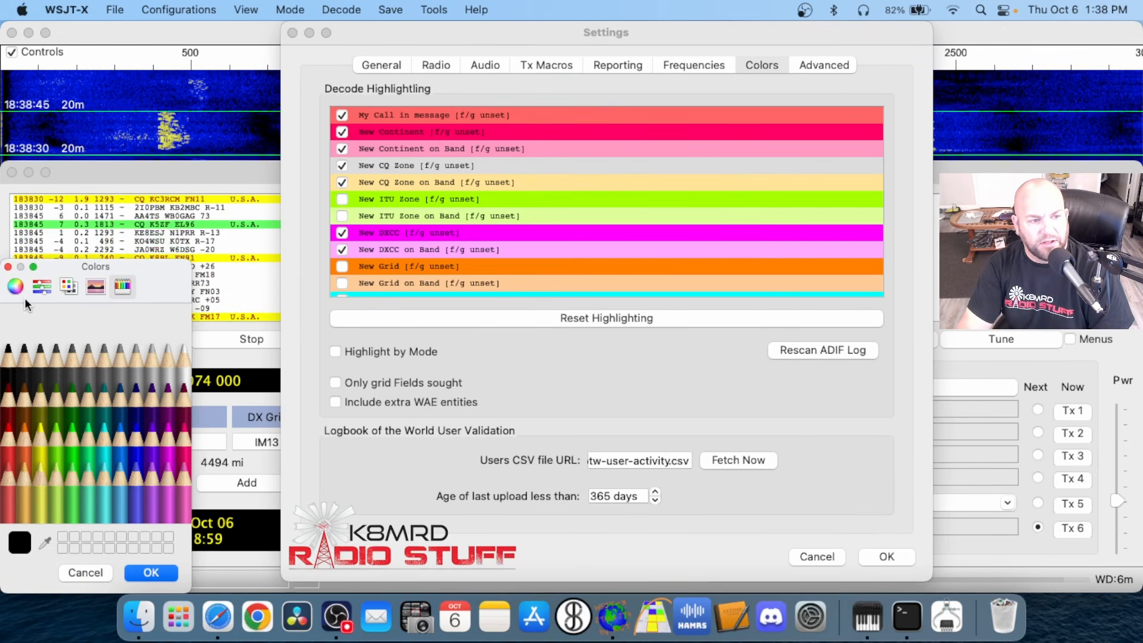
{"action": "left_click", "coordinate": [9, 267]}
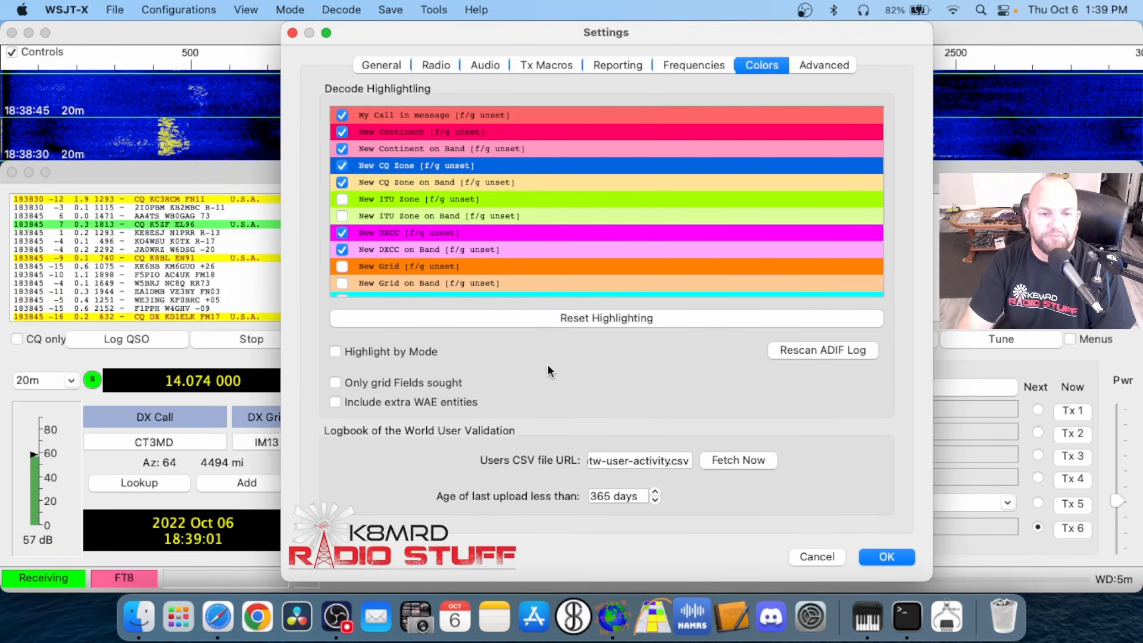
Check the Highlight by Mode option and the remaining highlight categories, selecting the LoTW User entry
{"action": "mouse_move", "coordinate": [380, 351]}
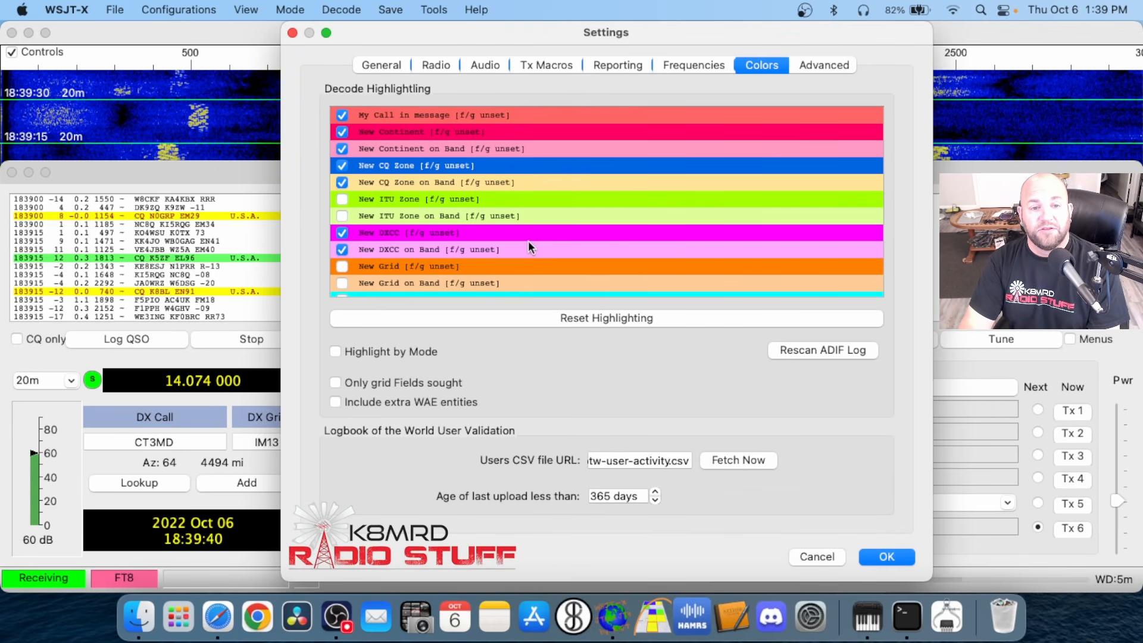
{"action": "scroll", "coordinate": [534, 231], "scroll_direction": "down", "scroll_amount": 5}
{"action": "left_click", "coordinate": [427, 255]}
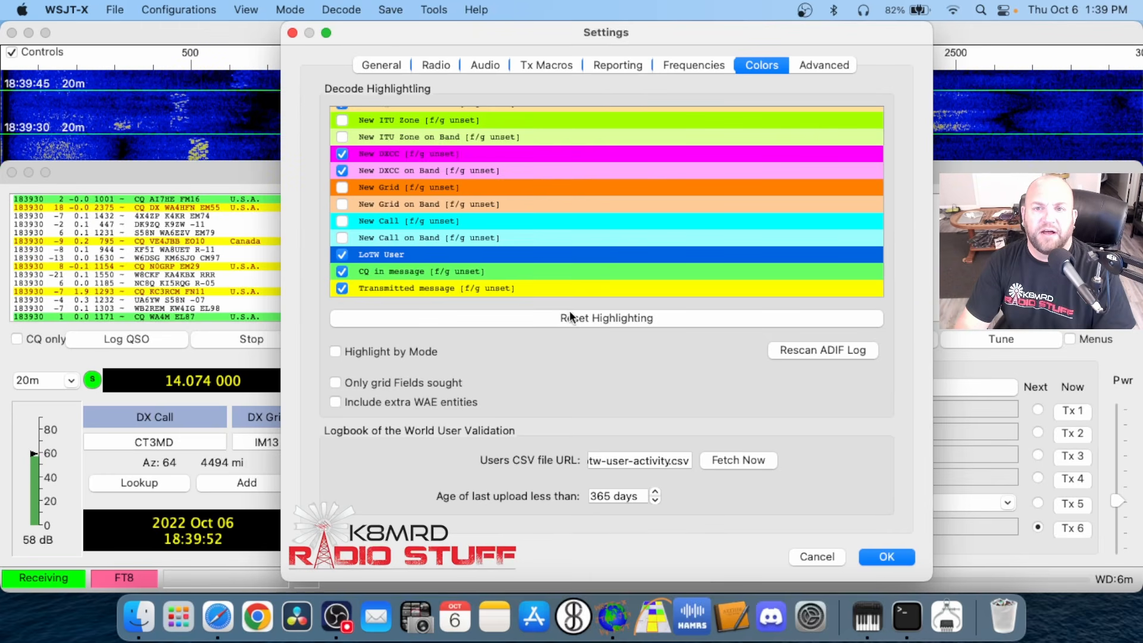
In the Advanced settings, enable special operating activity and try the ARRL Field Day, Fox and Hound options
{"action": "left_click", "coordinate": [824, 66]}
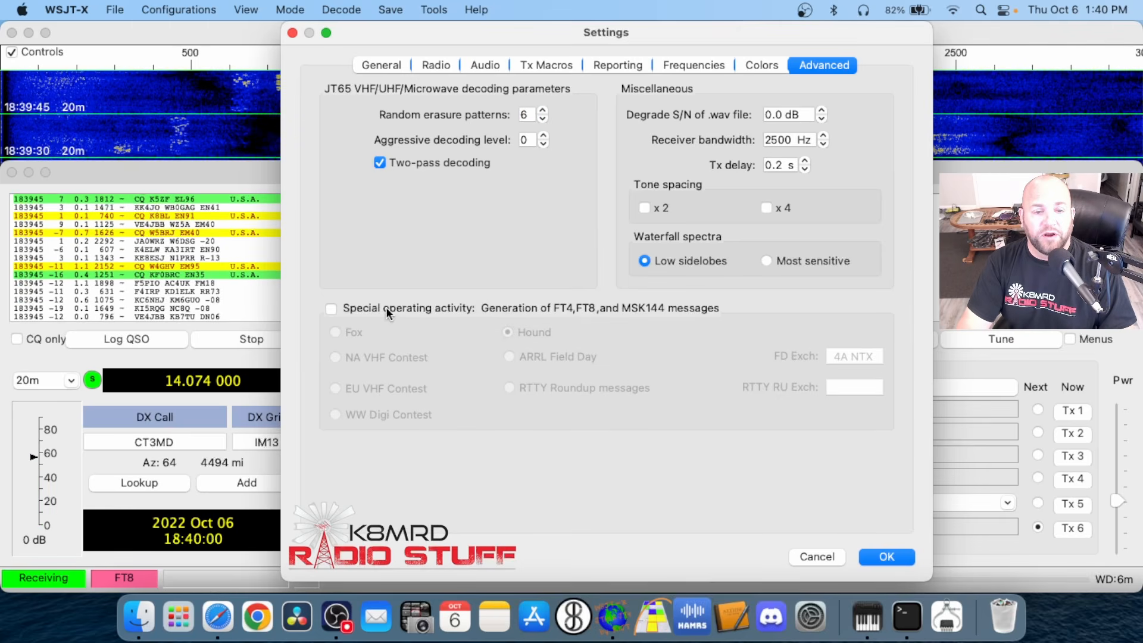
{"action": "left_click", "coordinate": [332, 307]}
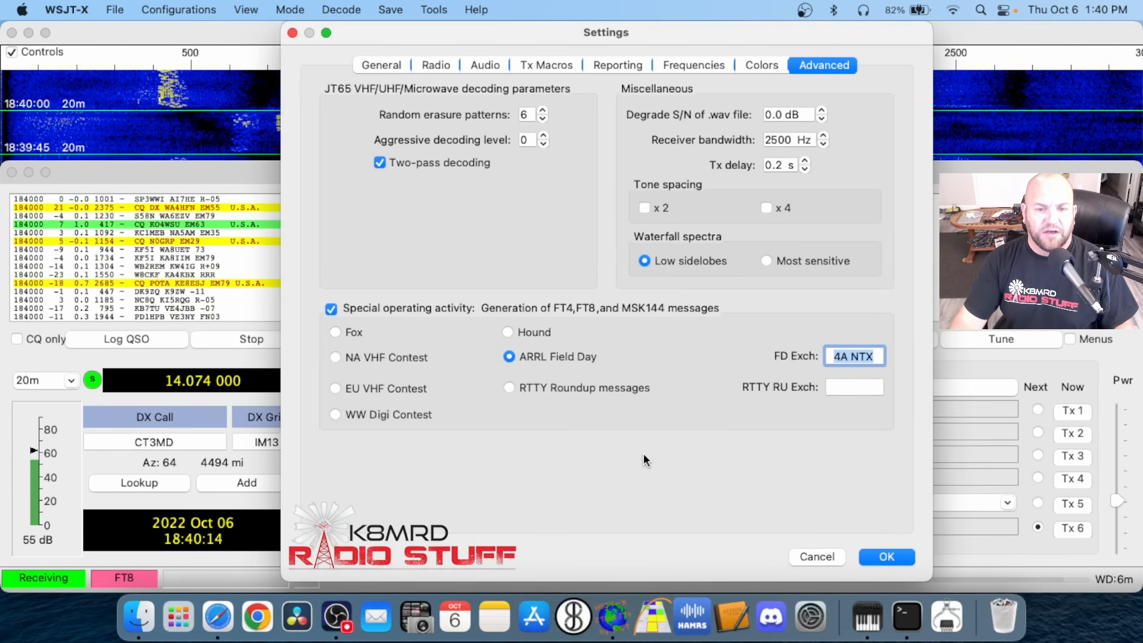
{"action": "left_click", "coordinate": [331, 332]}
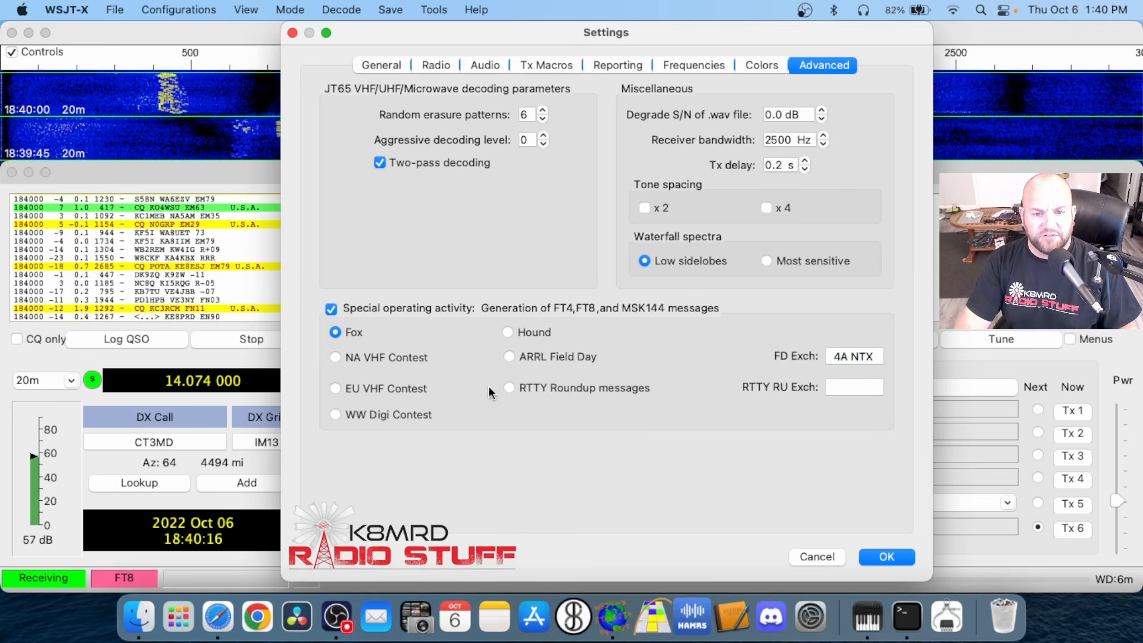
{"action": "left_click", "coordinate": [506, 332]}
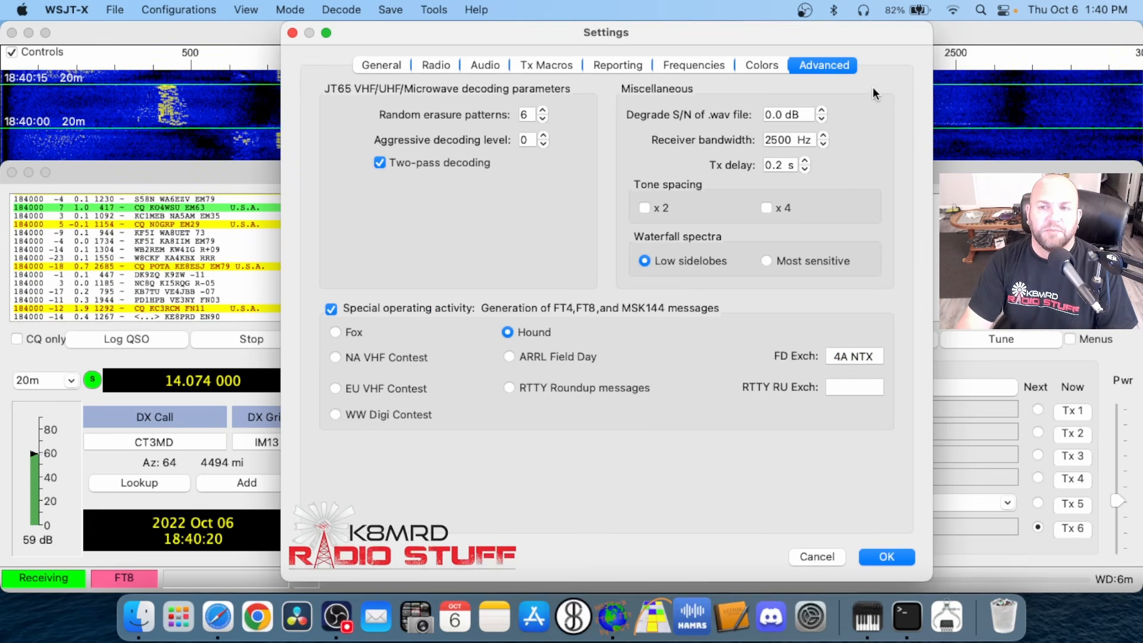
Turn special operating activity off, return to the General settings and accept the settings
{"action": "left_click", "coordinate": [332, 311]}
{"action": "left_click", "coordinate": [381, 65]}
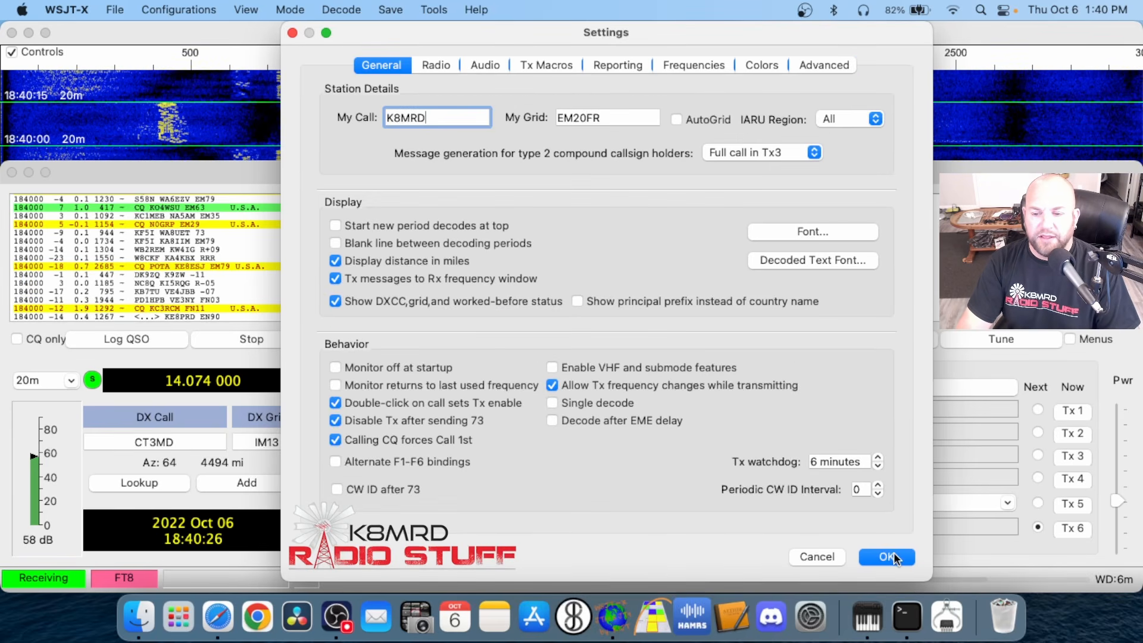
{"action": "left_click", "coordinate": [893, 555]}
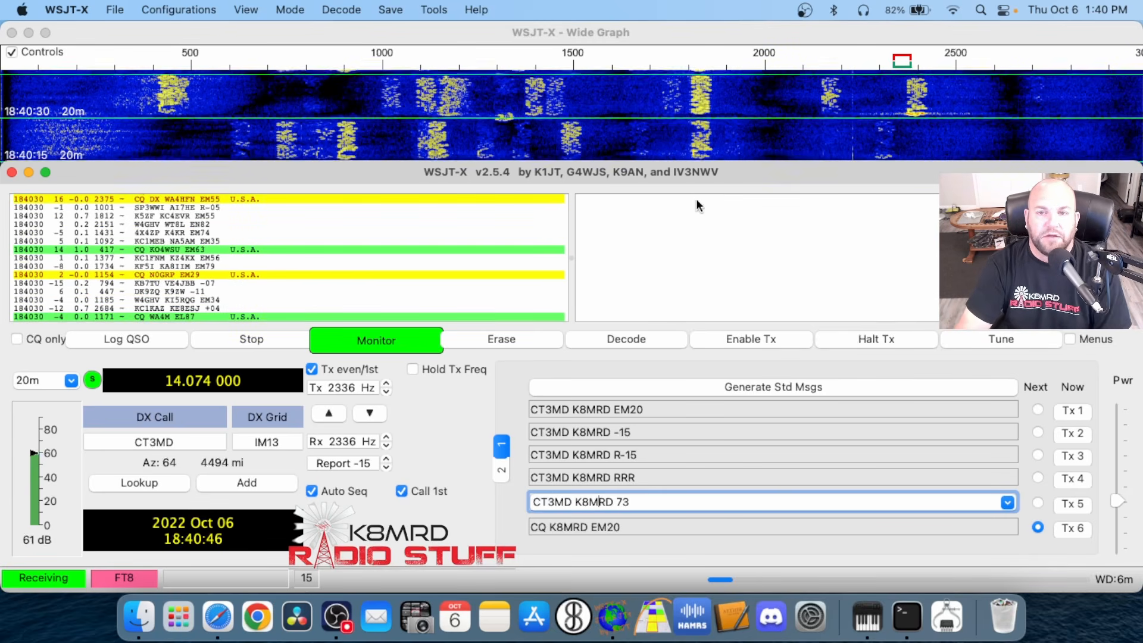
Bring the Wide Graph window to the front so its waterfall controls can be reached
{"action": "left_click", "coordinate": [632, 34]}
{"action": "left_click", "coordinate": [638, 266]}
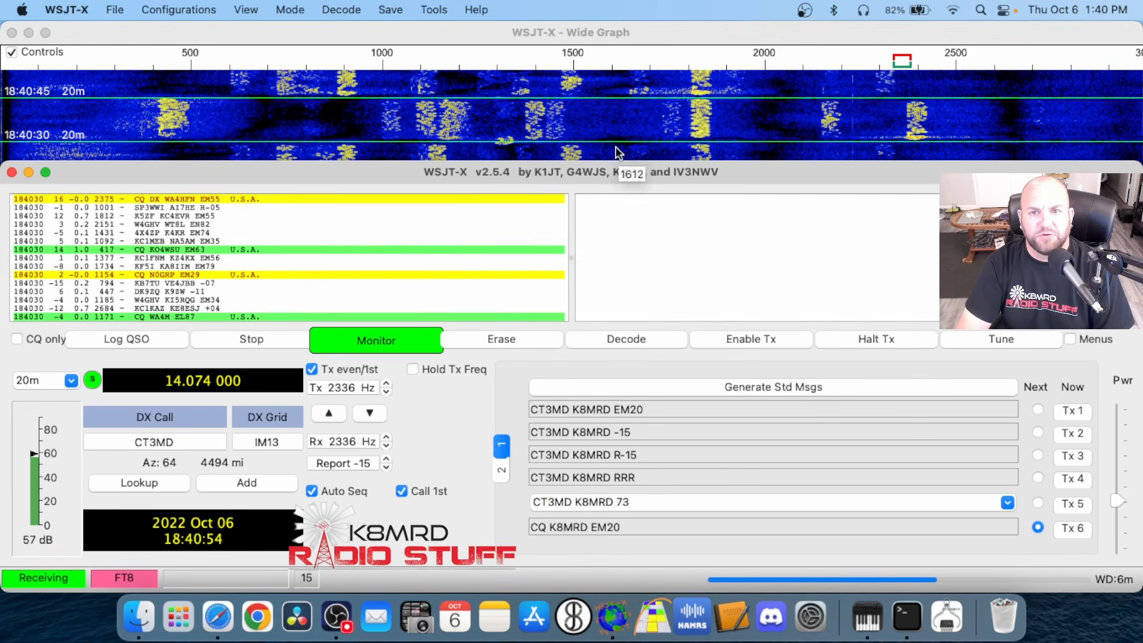
{"action": "left_click", "coordinate": [675, 35]}
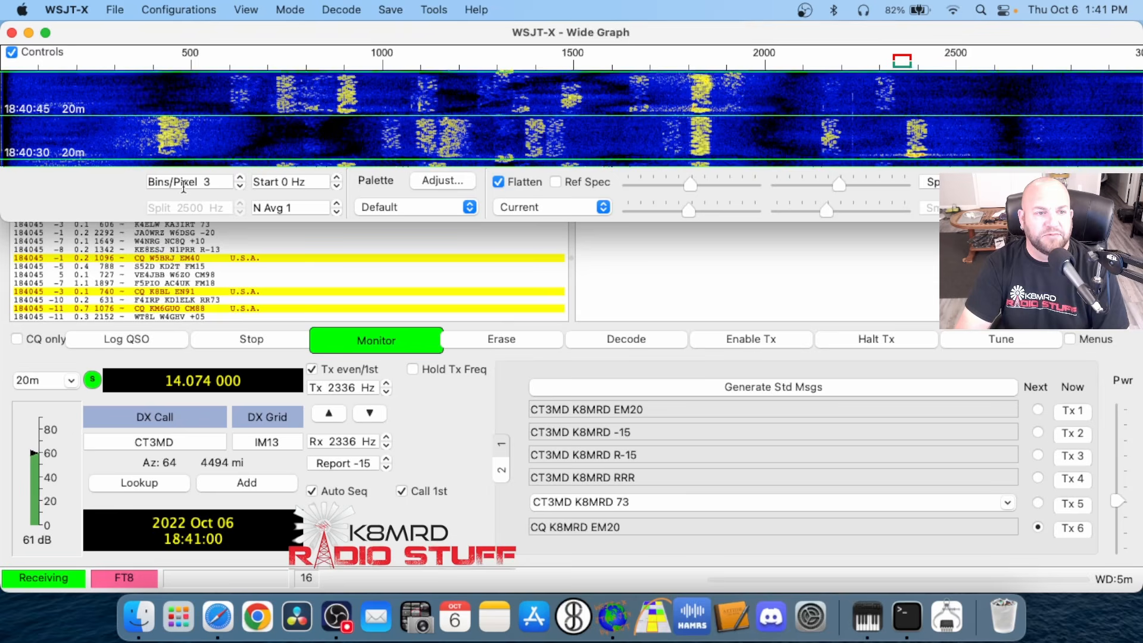
Try 5 bins per pixel on the Wide Graph, set it back to 3 and keep the start frequency at 0 Hz
{"action": "left_click", "coordinate": [240, 179]}
{"action": "left_click", "coordinate": [241, 178]}
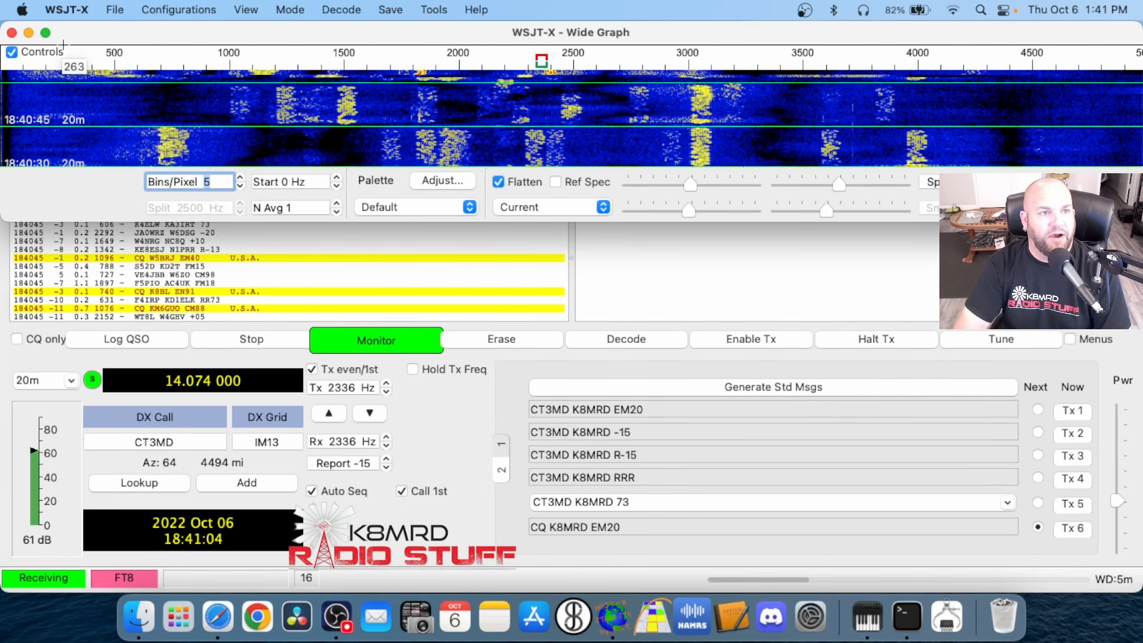
{"action": "left_click", "coordinate": [240, 185]}
{"action": "left_click", "coordinate": [240, 185]}
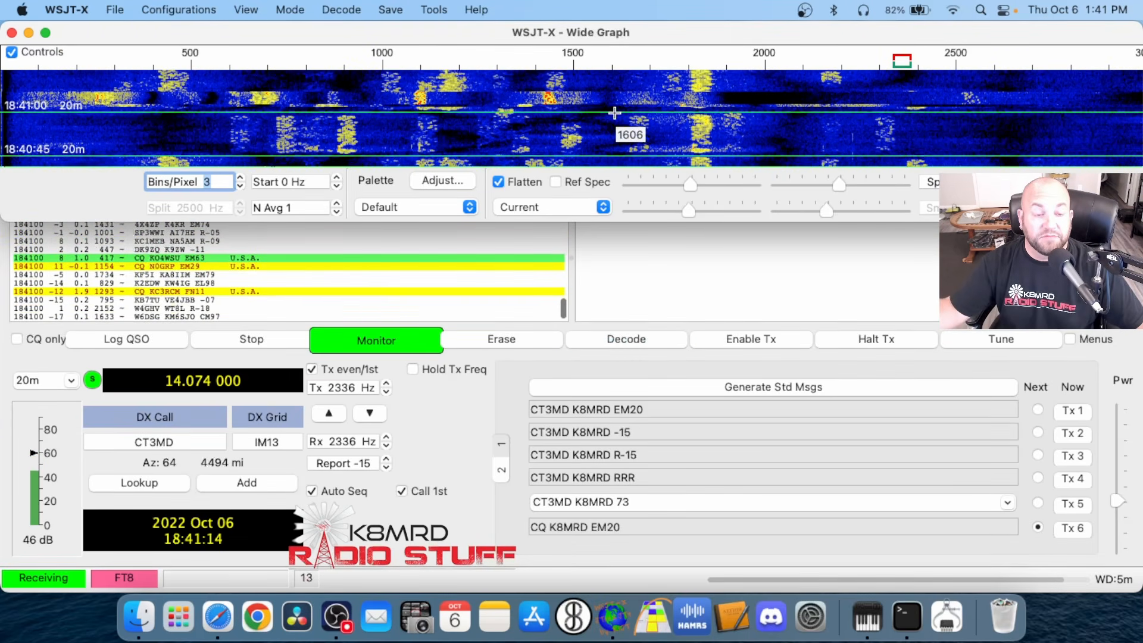
{"action": "left_click", "coordinate": [337, 179]}
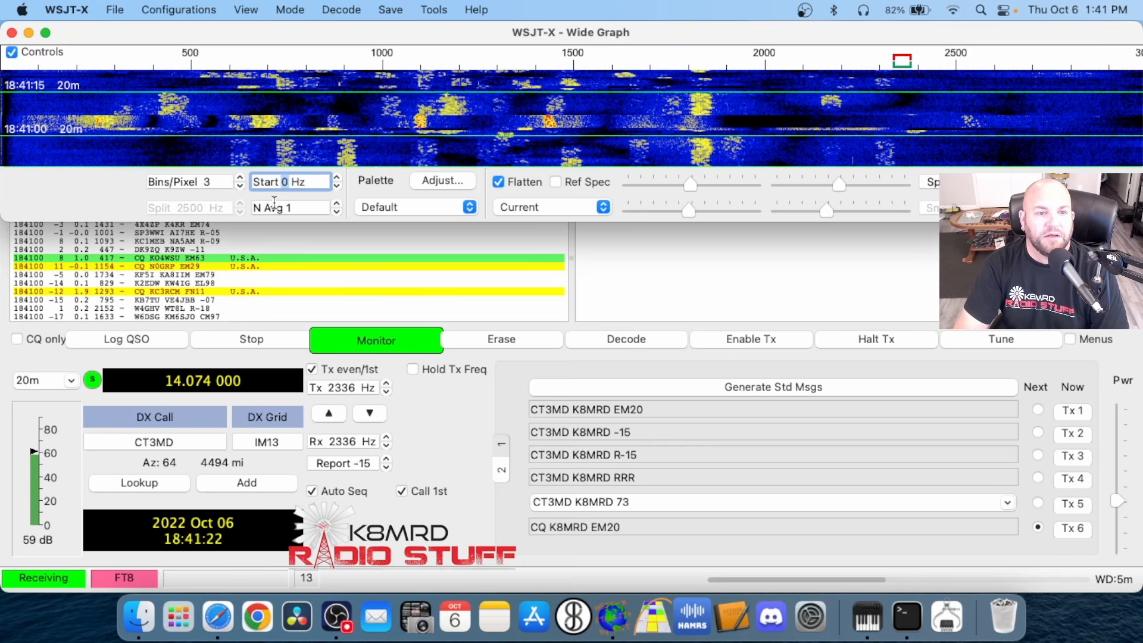
Try raising the waterfall averaging (N Avg) to 23 and set it back to 1
{"action": "left_click", "coordinate": [337, 214]}
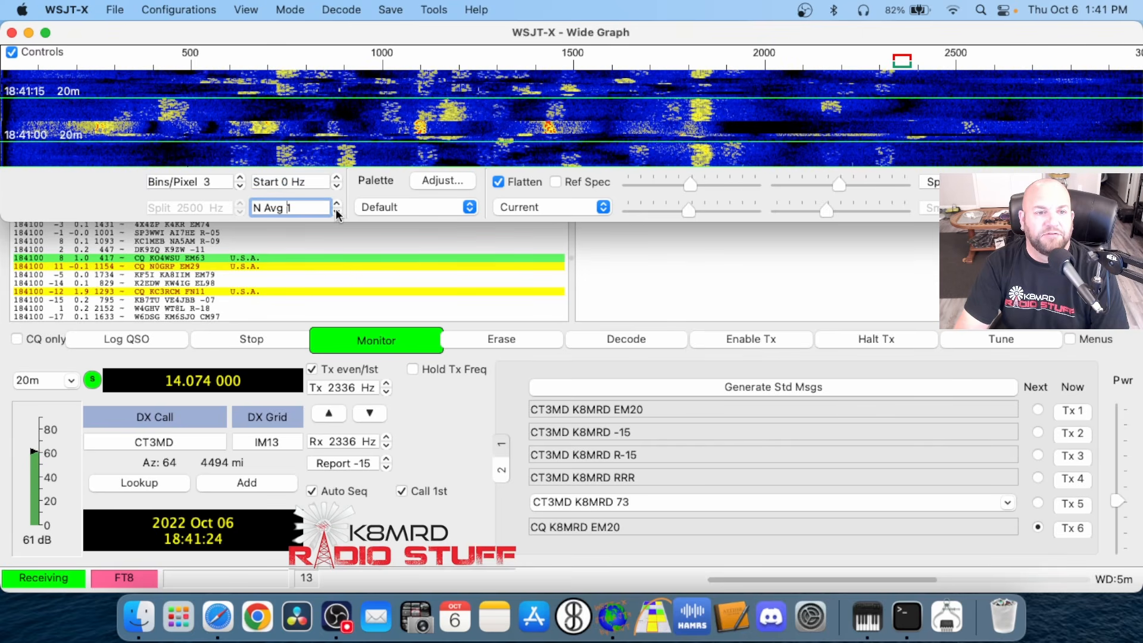
{"action": "left_click", "coordinate": [337, 204]}
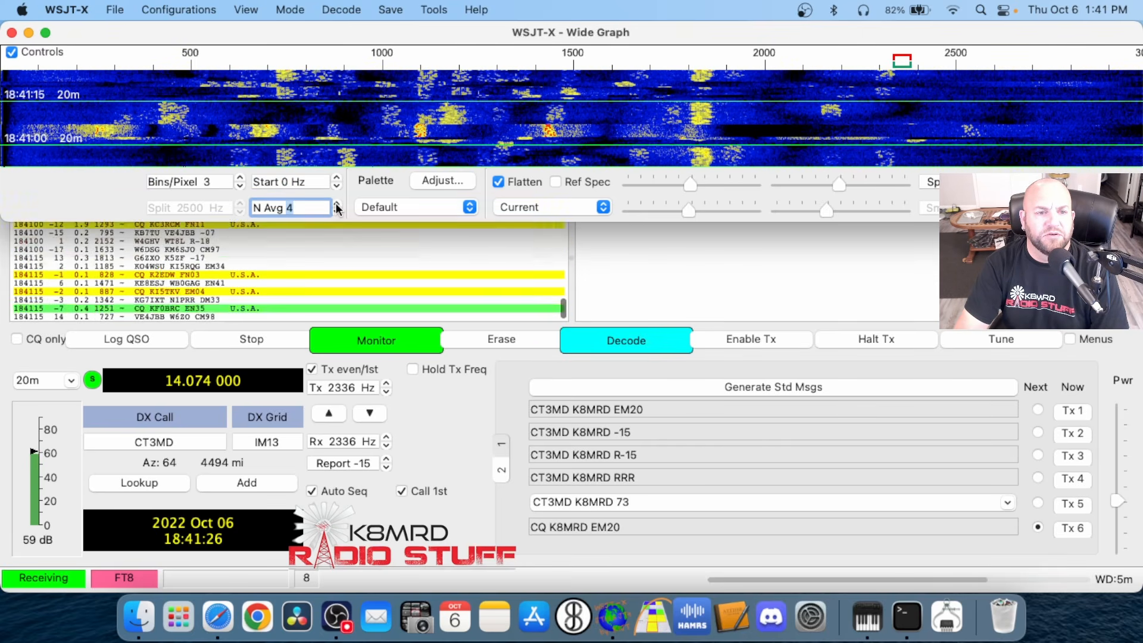
{"action": "left_click", "coordinate": [337, 203]}
{"action": "left_click", "coordinate": [336, 204]}
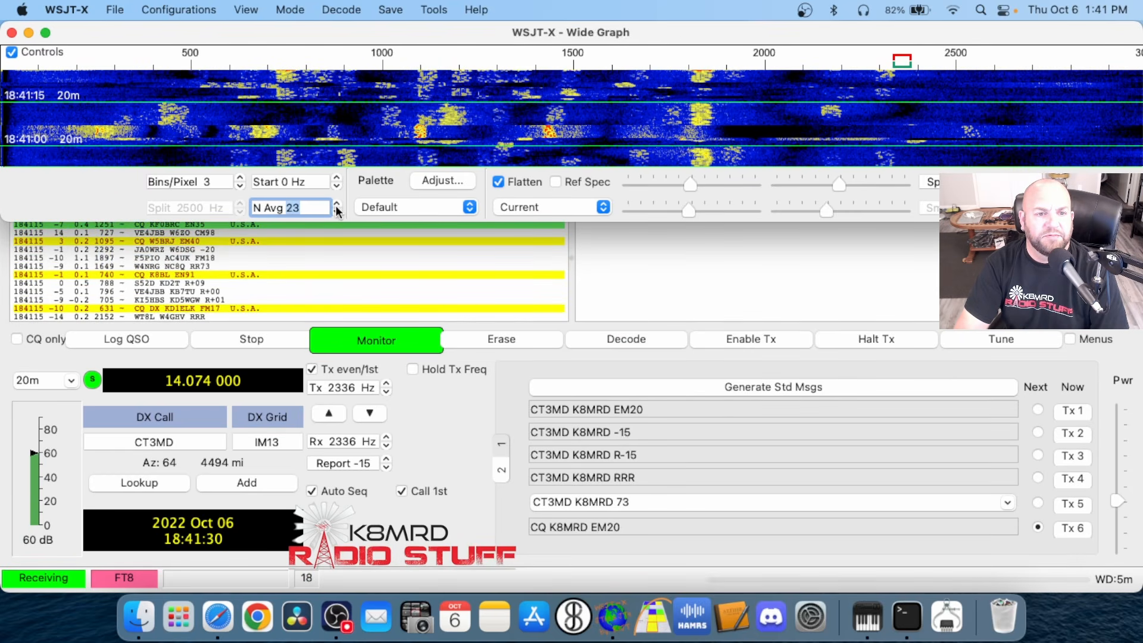
{"action": "left_click", "coordinate": [337, 212]}
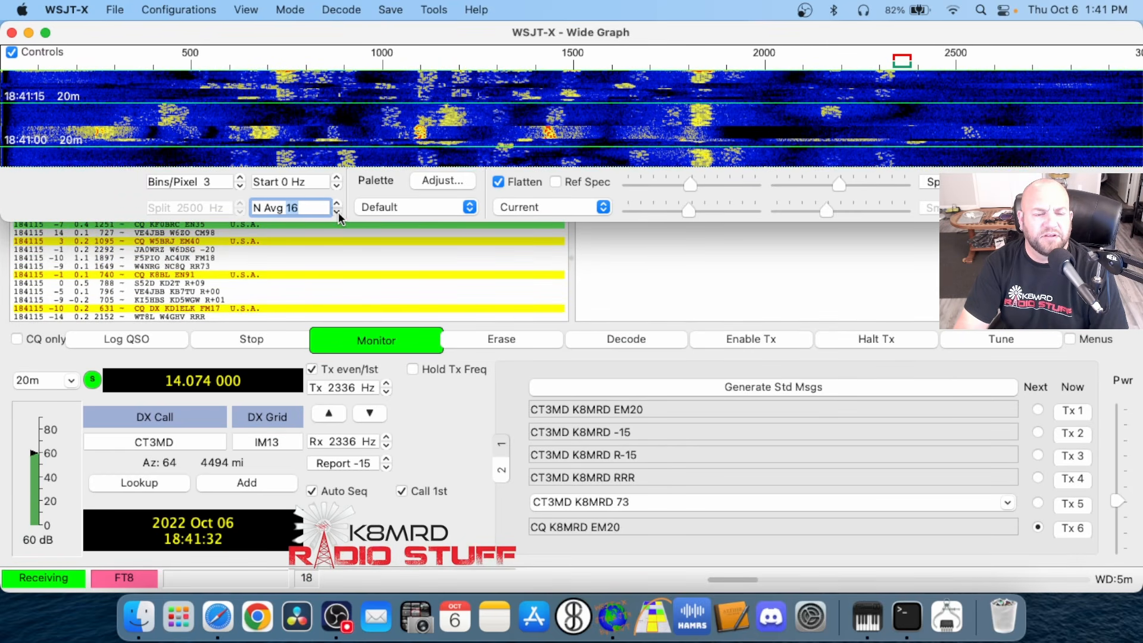
{"action": "left_click", "coordinate": [337, 212]}
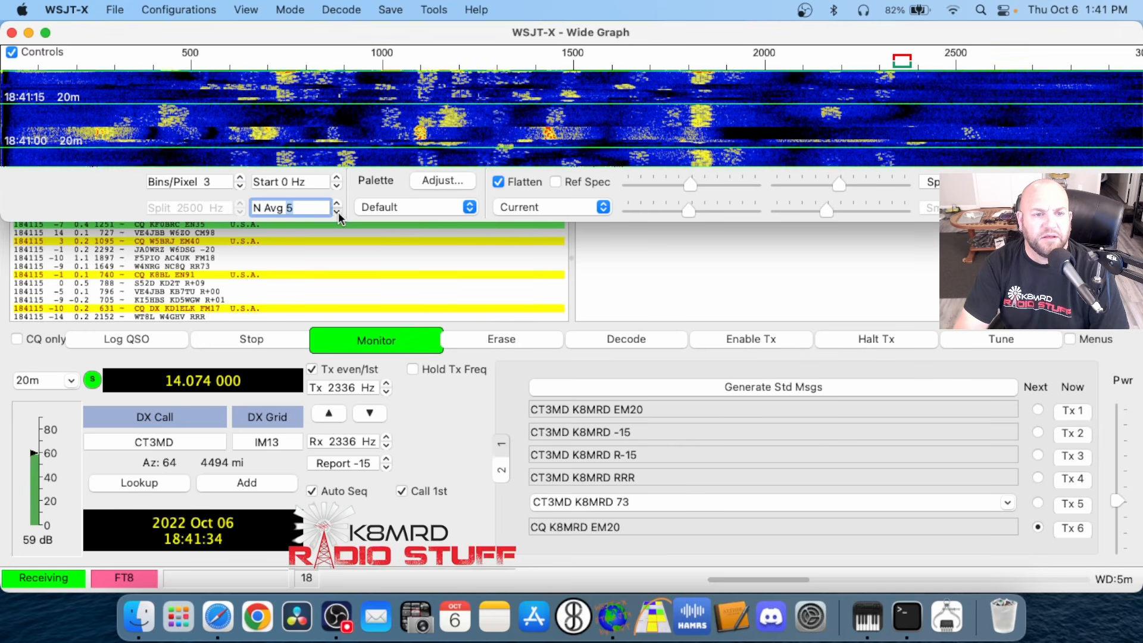
{"action": "left_click", "coordinate": [337, 212]}
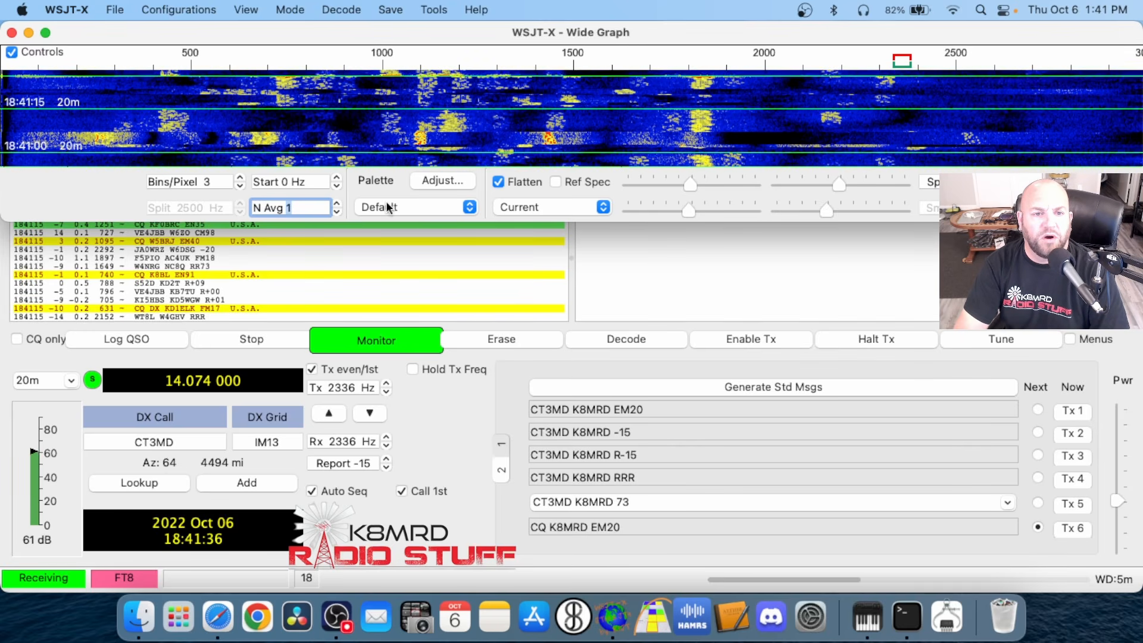
Try the Digipan, Gray2 and Linrad waterfall palettes and set the palette back to Default
{"action": "left_click", "coordinate": [452, 207]}
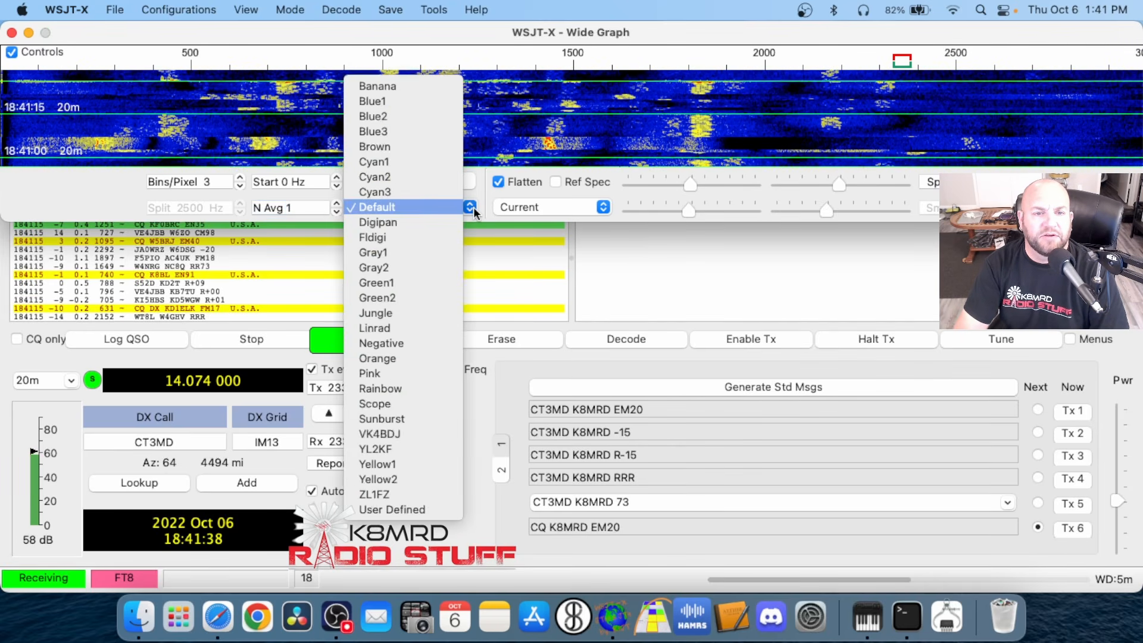
{"action": "left_click", "coordinate": [421, 228]}
{"action": "left_click", "coordinate": [417, 208]}
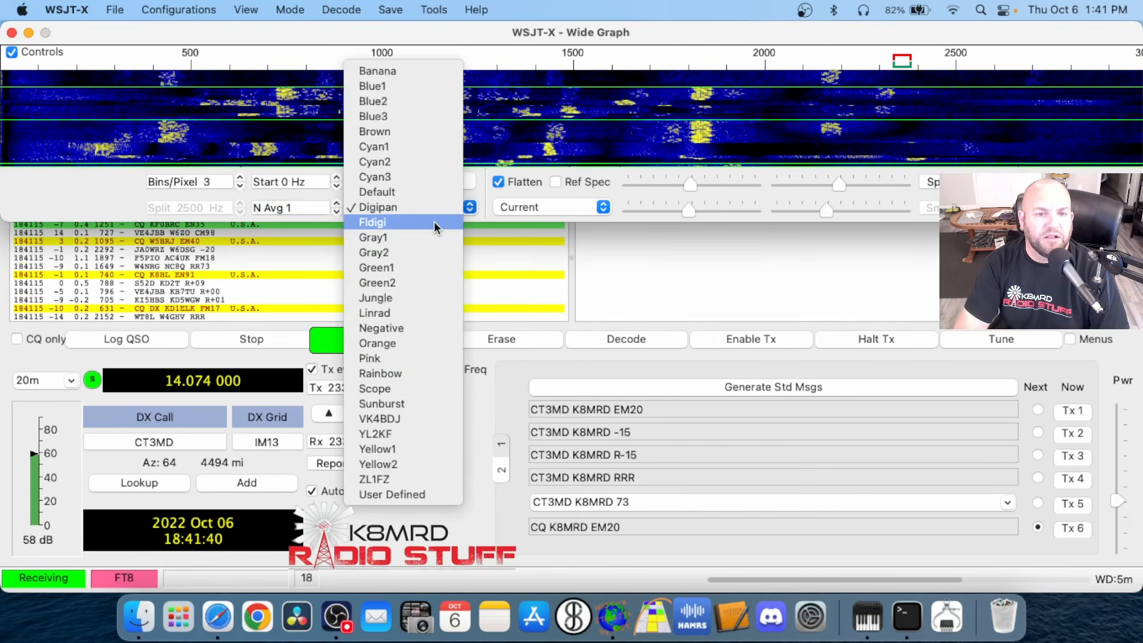
{"action": "left_click", "coordinate": [414, 253]}
{"action": "left_click", "coordinate": [452, 207]}
{"action": "left_click", "coordinate": [381, 274]}
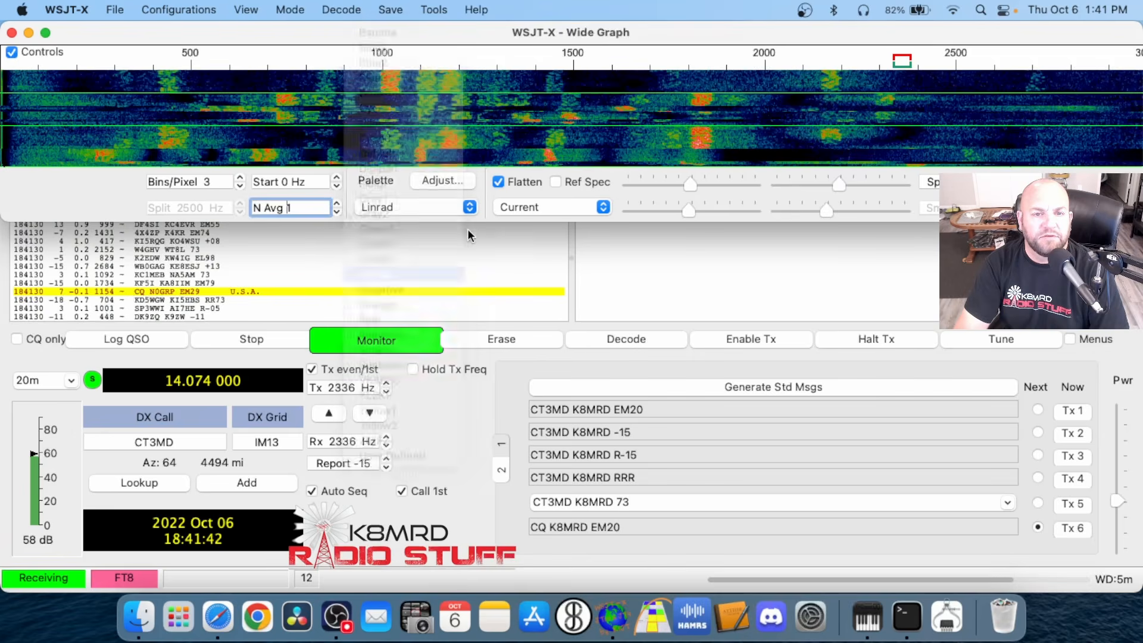
{"action": "left_click", "coordinate": [467, 211]}
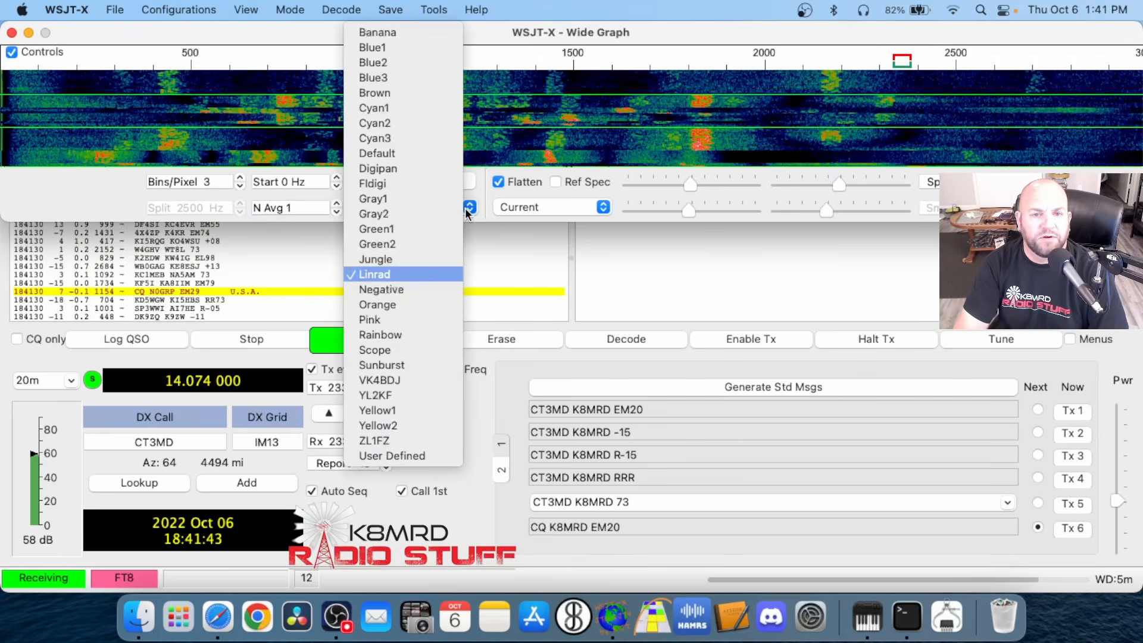
{"action": "left_click", "coordinate": [396, 153]}
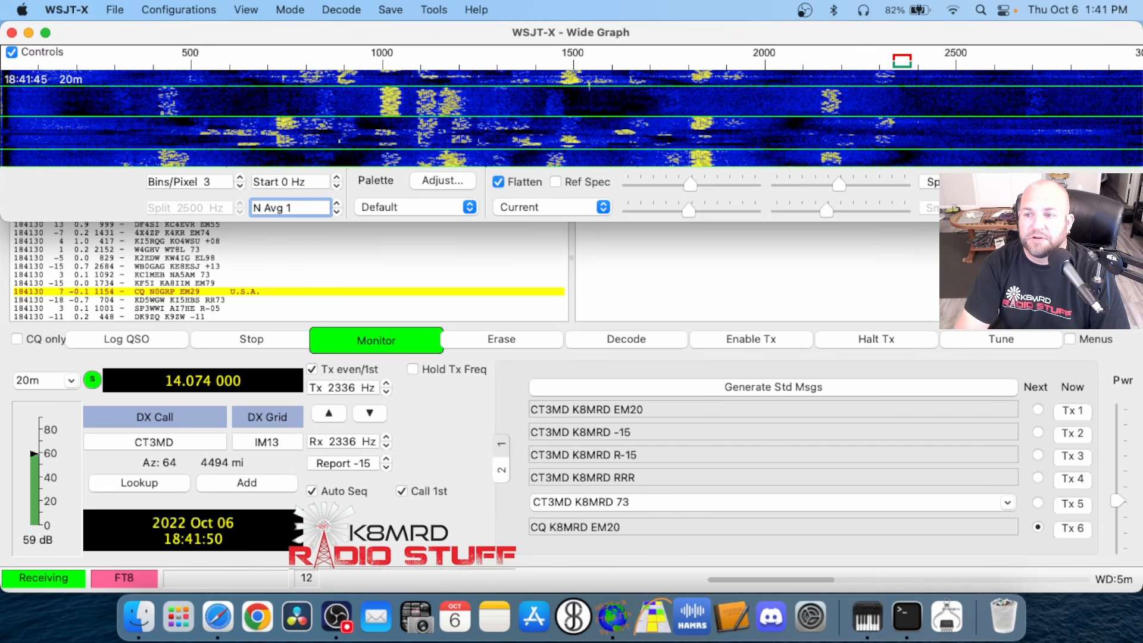
Enlarge the spectrum portion of the Wide Graph and turn Flatten off
{"action": "left_click", "coordinate": [992, 178]}
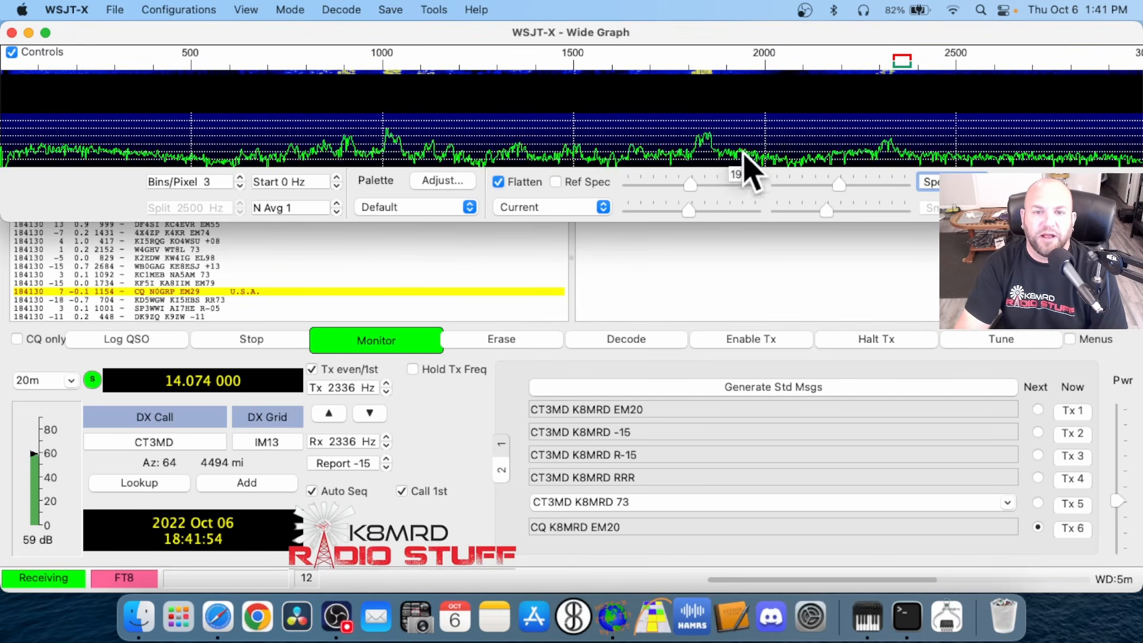
{"action": "left_click", "coordinate": [498, 181]}
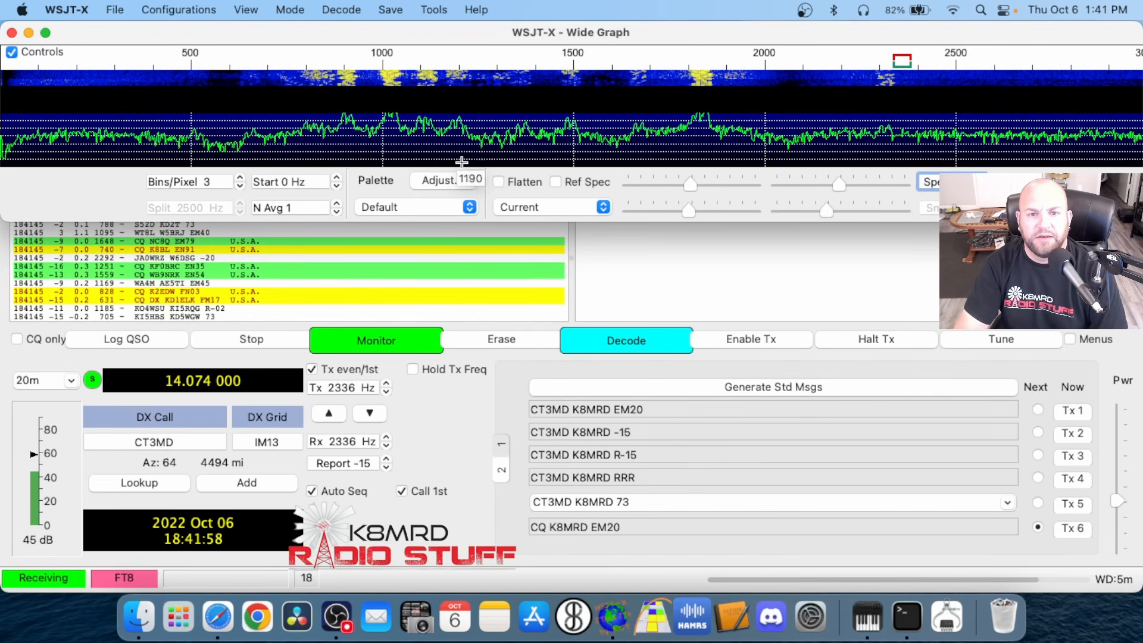
Turn Flatten back on for the Wide Graph and switch its spectrum display to Cumulative
{"action": "left_click", "coordinate": [499, 182]}
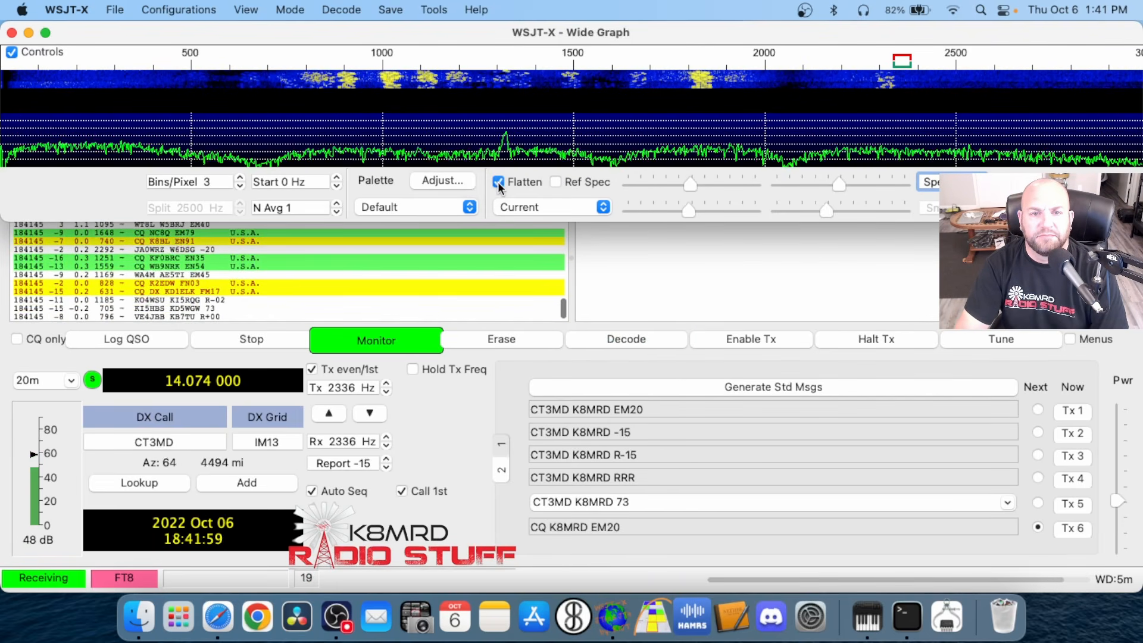
{"action": "left_click", "coordinate": [603, 208]}
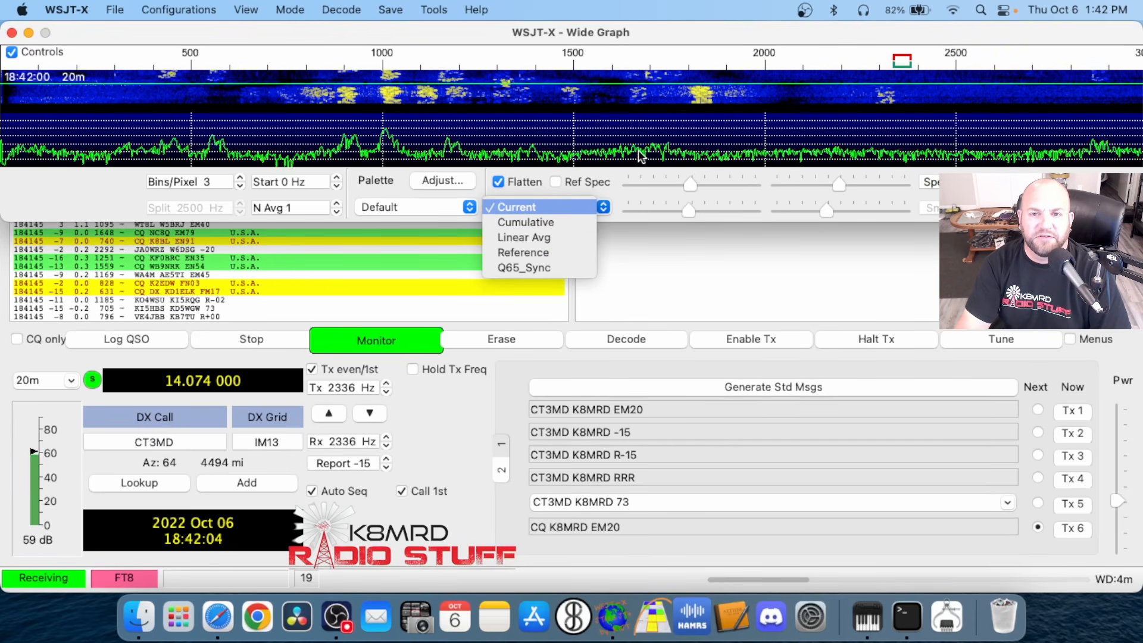
{"action": "left_click", "coordinate": [544, 222]}
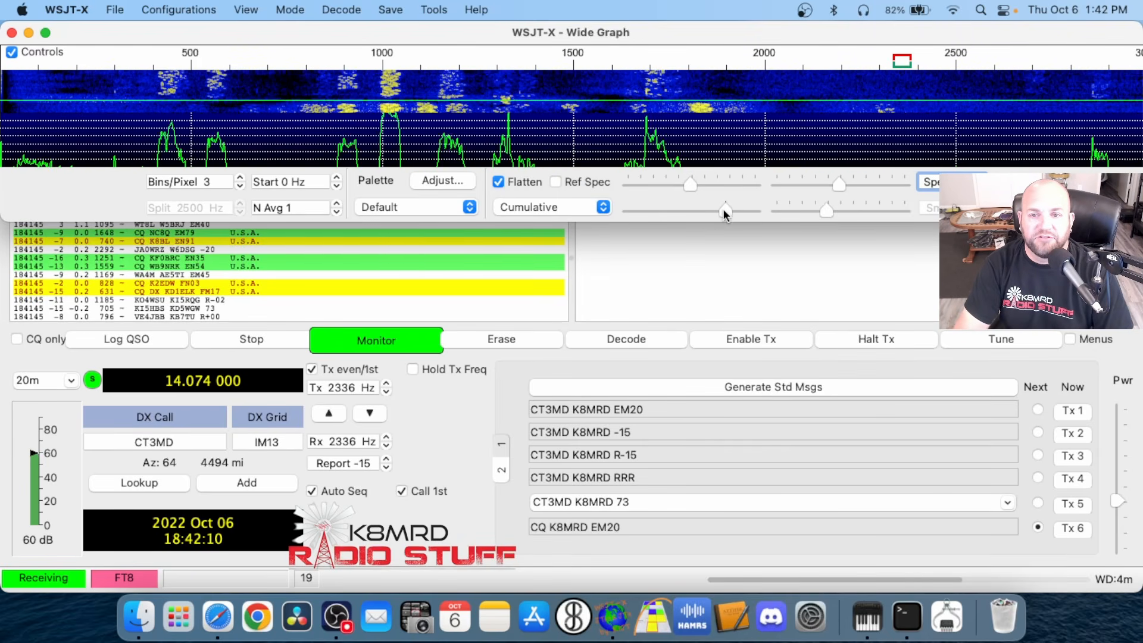
Adjust the spectrum gain and zero level on the Wide Graph, and switch the spectrum display to Linear Avg
{"action": "left_click_drag", "start_coordinate": [724, 211], "coordinate": [699, 210]}
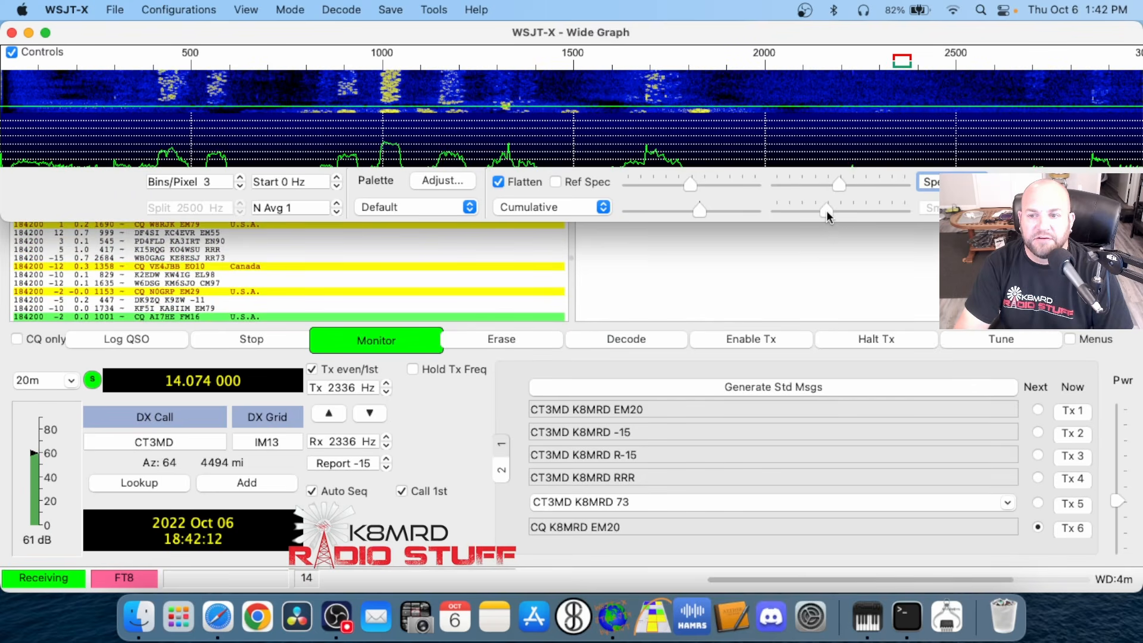
{"action": "left_click_drag", "start_coordinate": [828, 216], "coordinate": [849, 209]}
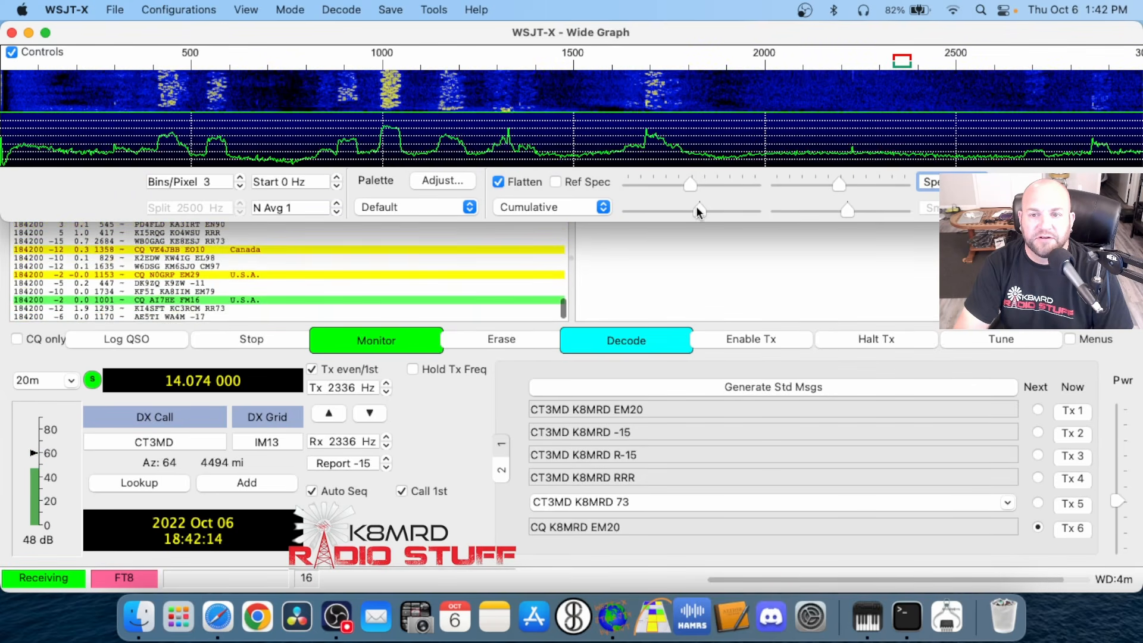
{"action": "left_click", "coordinate": [586, 208]}
{"action": "left_click", "coordinate": [557, 222]}
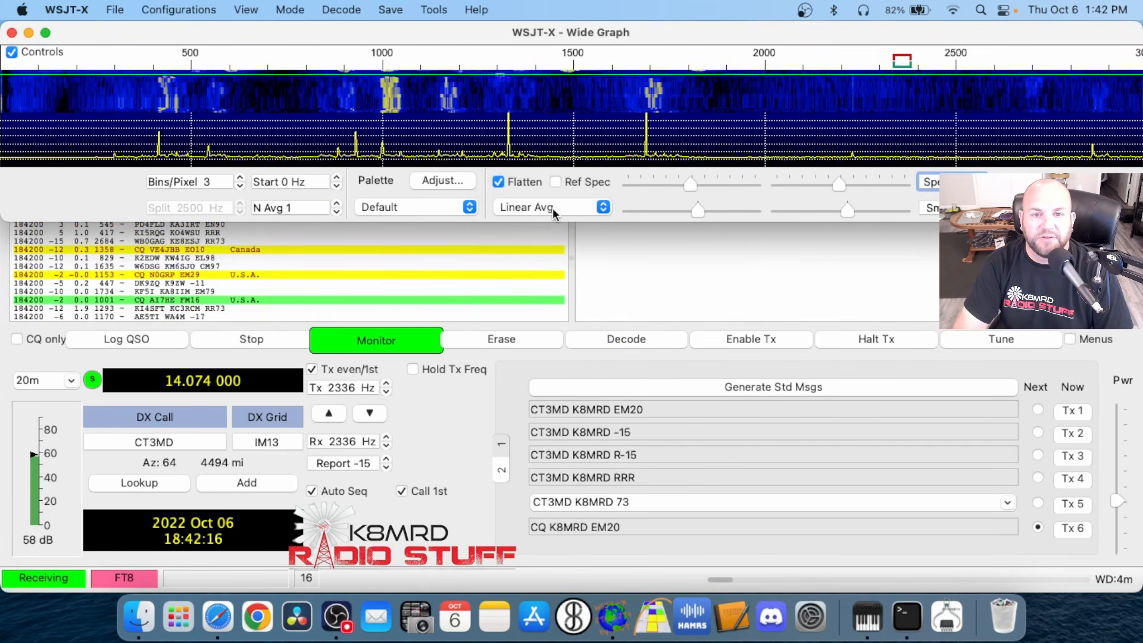
{"action": "left_click", "coordinate": [603, 209]}
{"action": "left_click", "coordinate": [542, 206]}
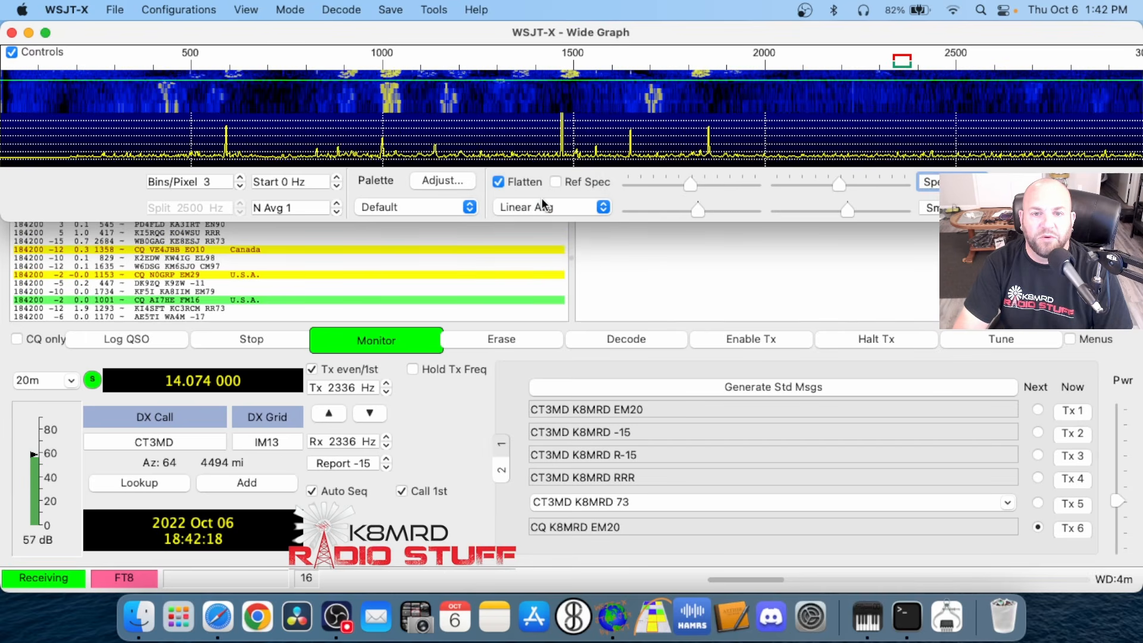
Shrink the spectrum portion to nothing so the Wide Graph shows only the waterfall, and bring the main window forward
{"action": "left_click", "coordinate": [994, 186]}
{"action": "left_click", "coordinate": [994, 186]}
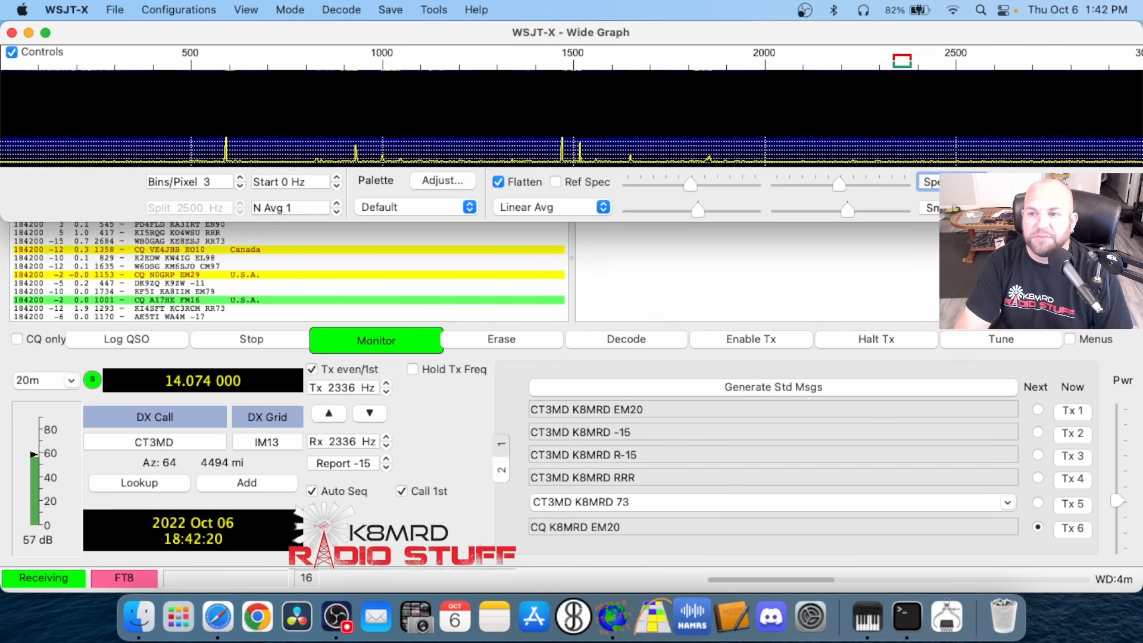
{"action": "left_click", "coordinate": [994, 186]}
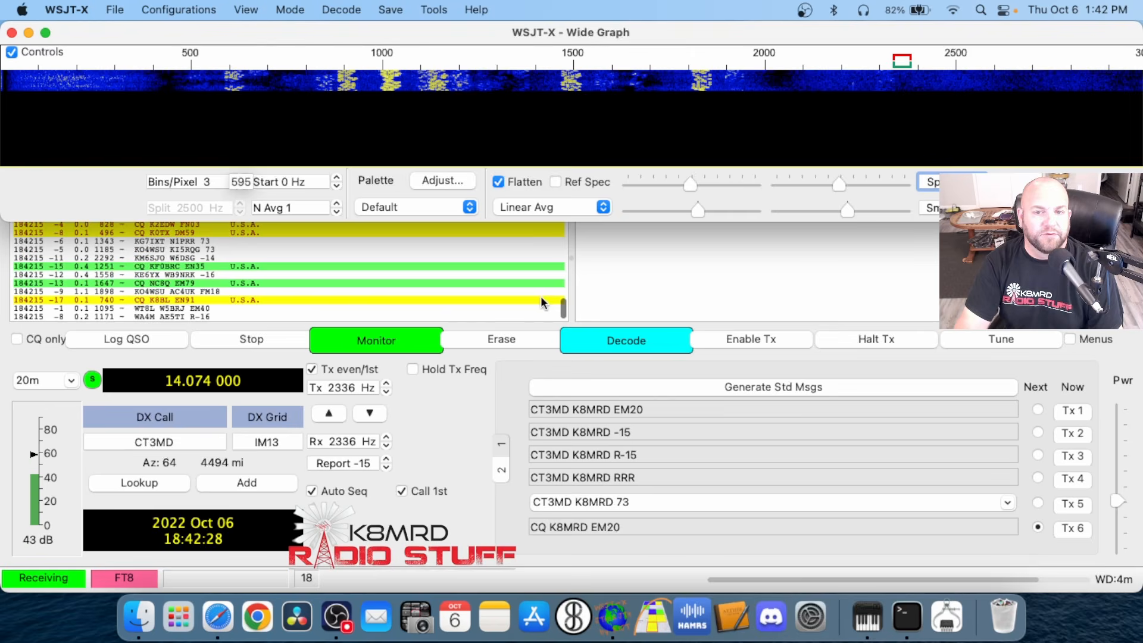
{"action": "left_click", "coordinate": [755, 274]}
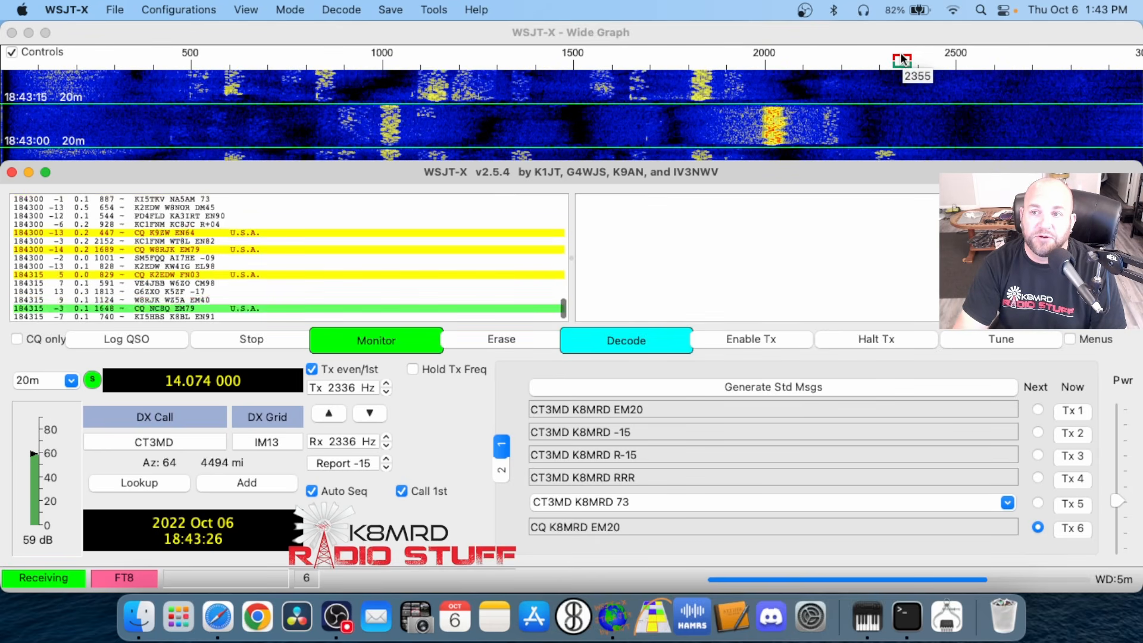
Set the receive offset alone to 1811 Hz and move it to 1668 Hz on the Wide Graph frequency scale
{"action": "left_click", "coordinate": [692, 60]}
{"action": "left_click", "coordinate": [703, 296]}
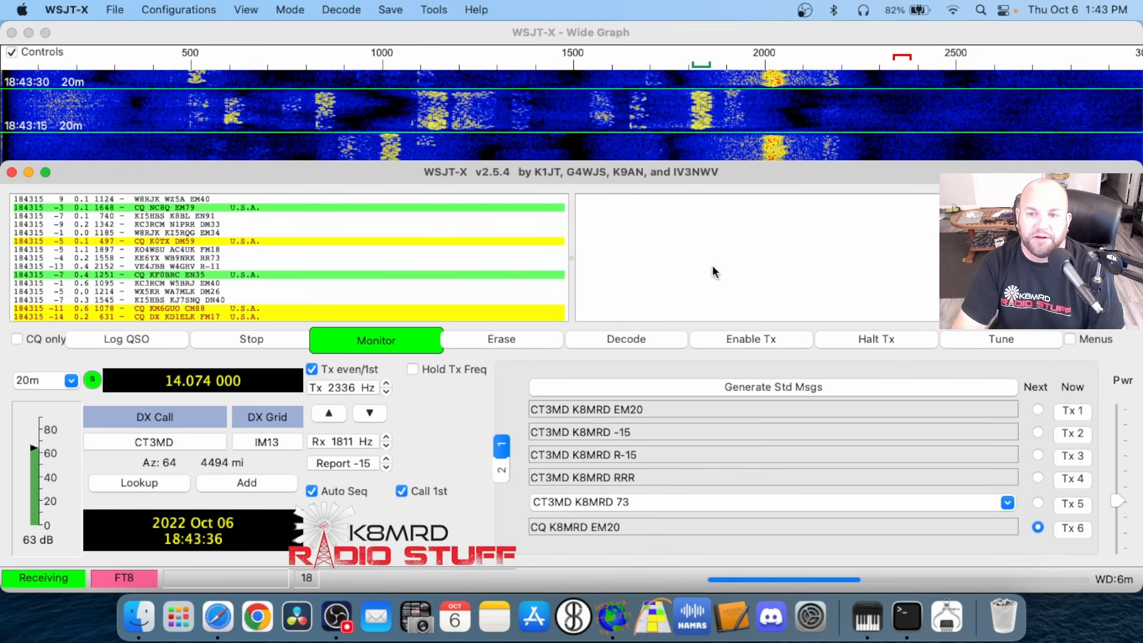
{"action": "left_click", "coordinate": [637, 60]}
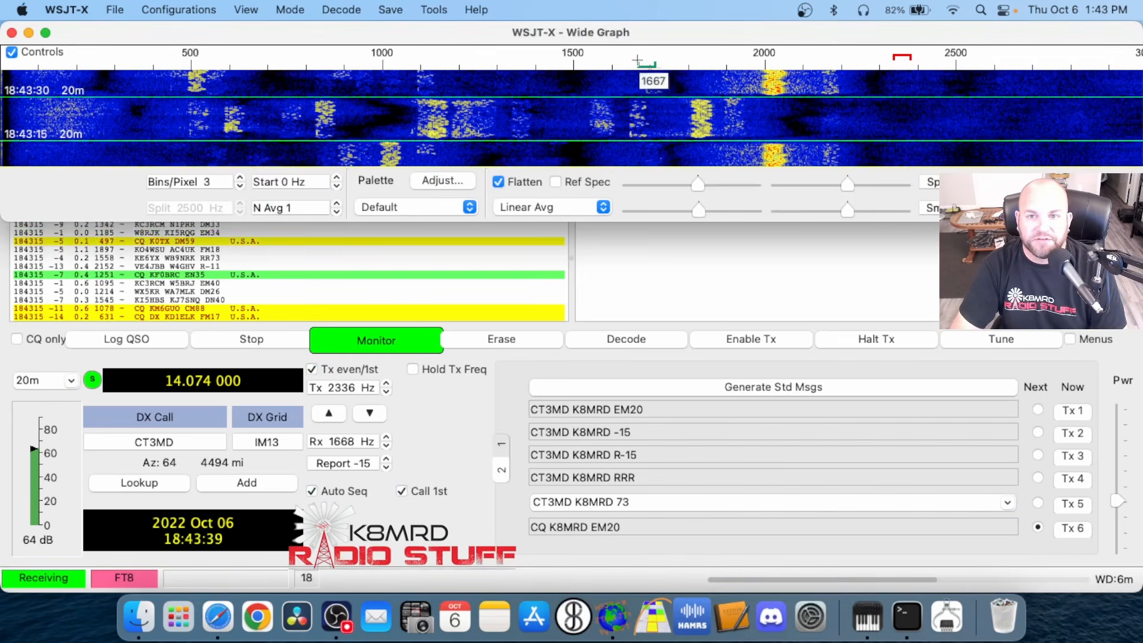
Set the receive and transmit offsets together to 2120 Hz and move both to 1441 Hz with Set Rx & Tx Offset
{"action": "right_click", "coordinate": [815, 59]}
{"action": "left_click", "coordinate": [818, 62]}
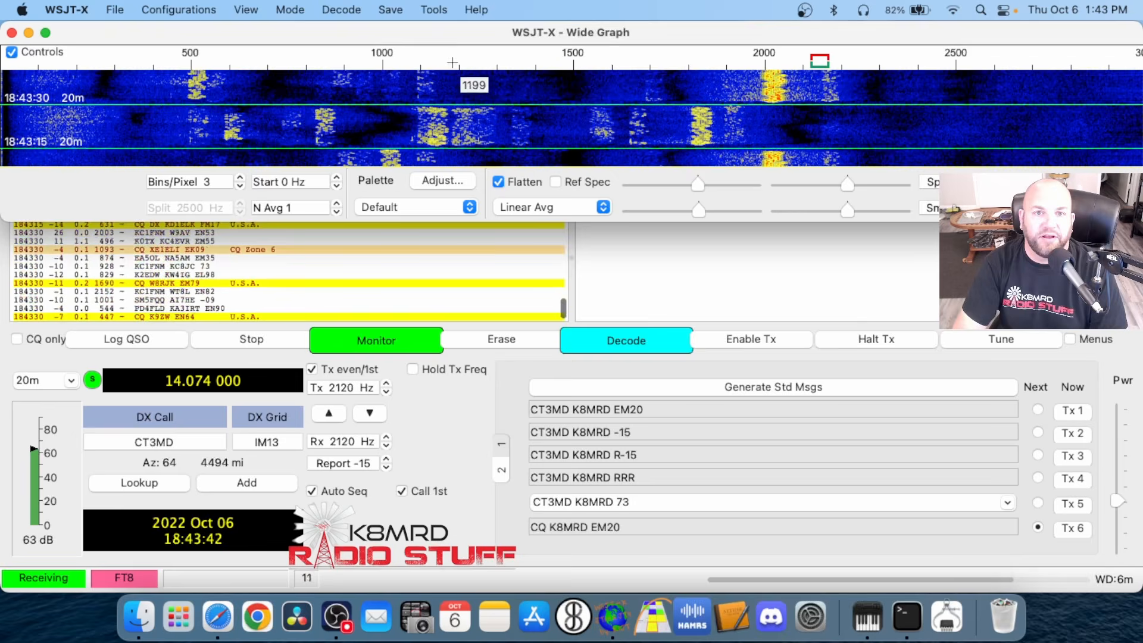
{"action": "right_click", "coordinate": [550, 56]}
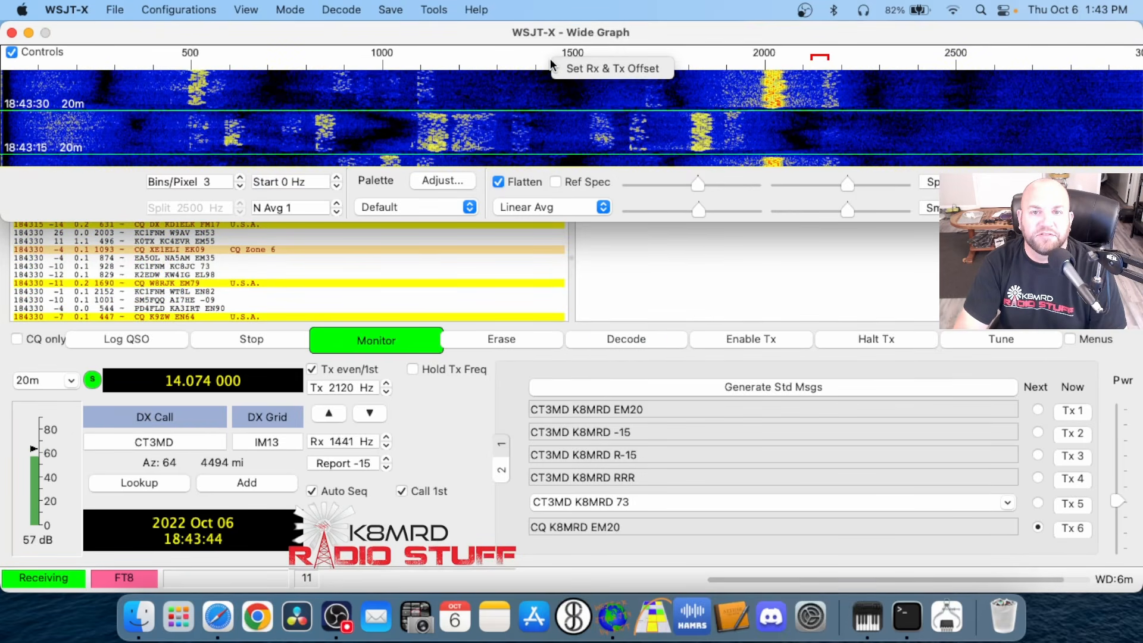
{"action": "left_click", "coordinate": [556, 65]}
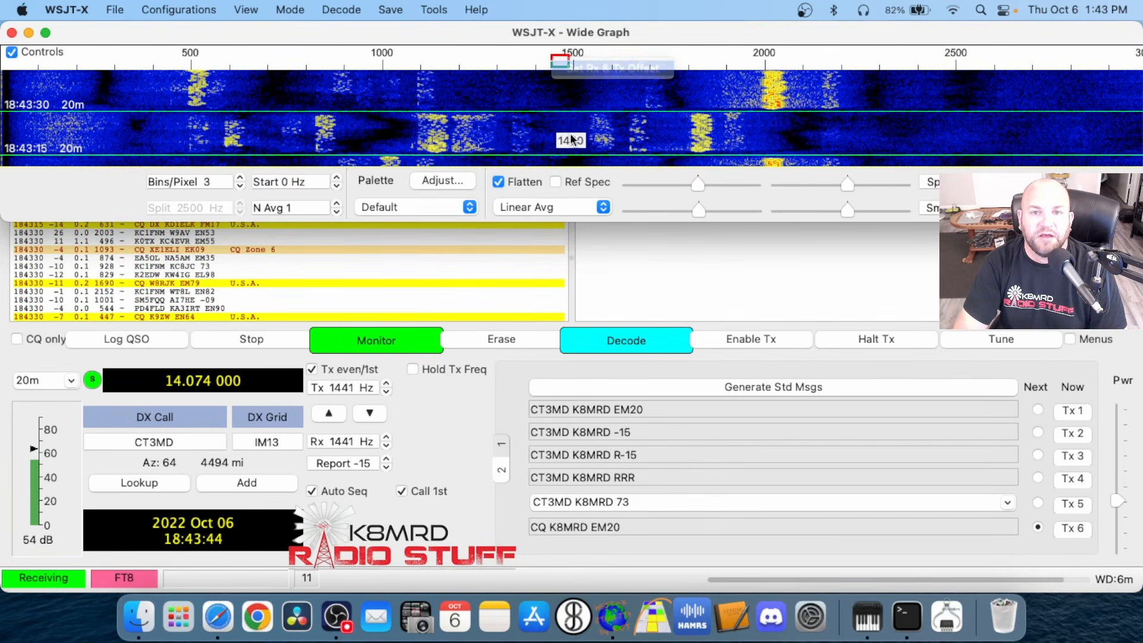
Move the joint receive and transmit offset along the waterfall through 1804, 1224, 2010 and 2250 Hz, ending at 2224 Hz
{"action": "left_click", "coordinate": [859, 59], "text": "super"}
{"action": "left_click", "coordinate": [690, 57], "text": "super"}
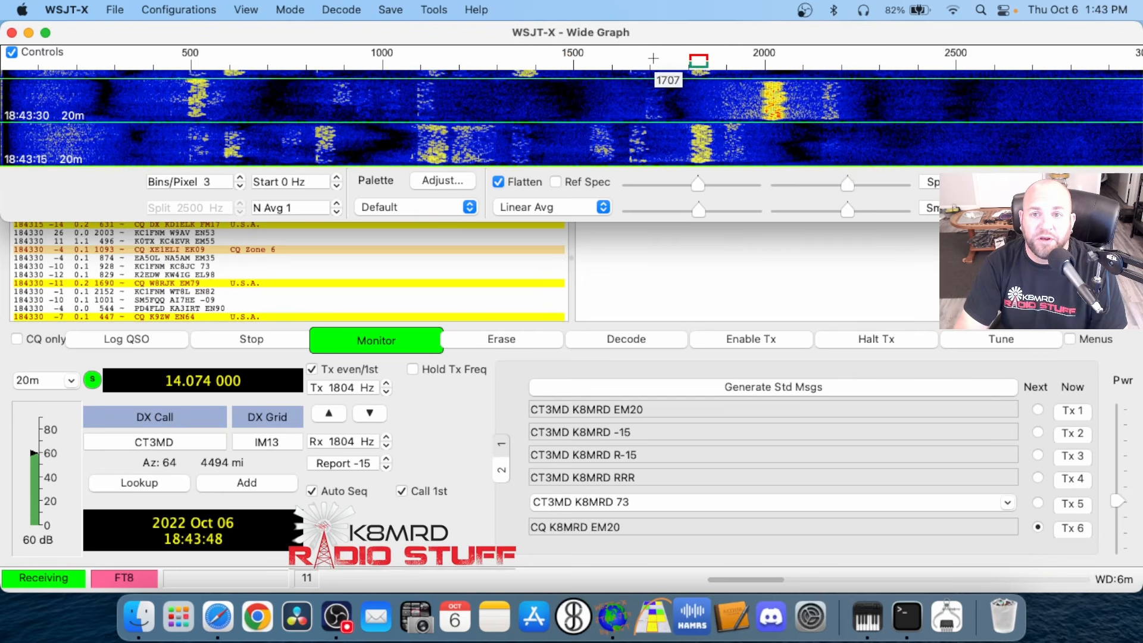
{"action": "left_click", "coordinate": [663, 58], "text": "super"}
{"action": "left_click", "coordinate": [581, 58], "text": "super"}
{"action": "left_click", "coordinate": [468, 58], "text": "super"}
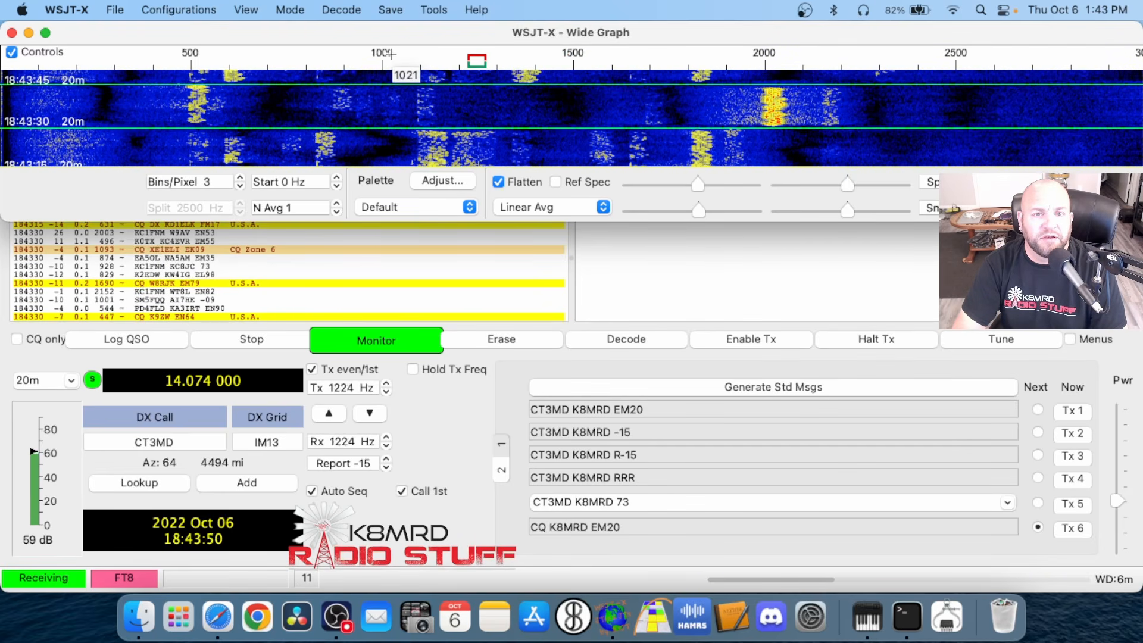
{"action": "left_click", "coordinate": [386, 58], "text": "super"}
{"action": "left_click", "coordinate": [767, 57], "text": "super"}
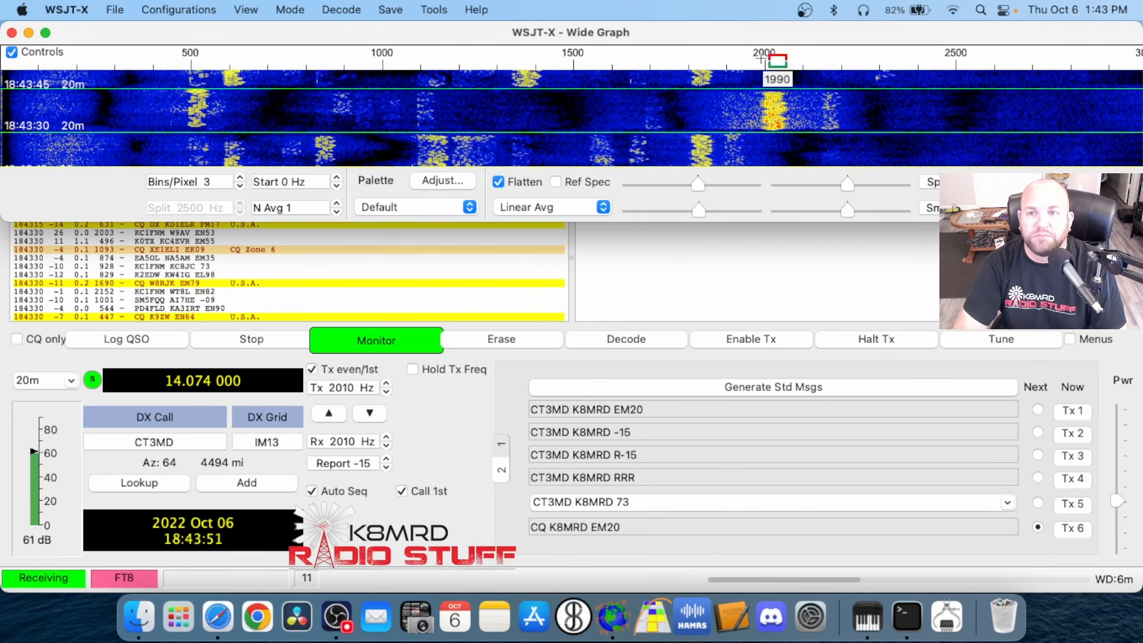
{"action": "left_click", "coordinate": [860, 58], "text": "super"}
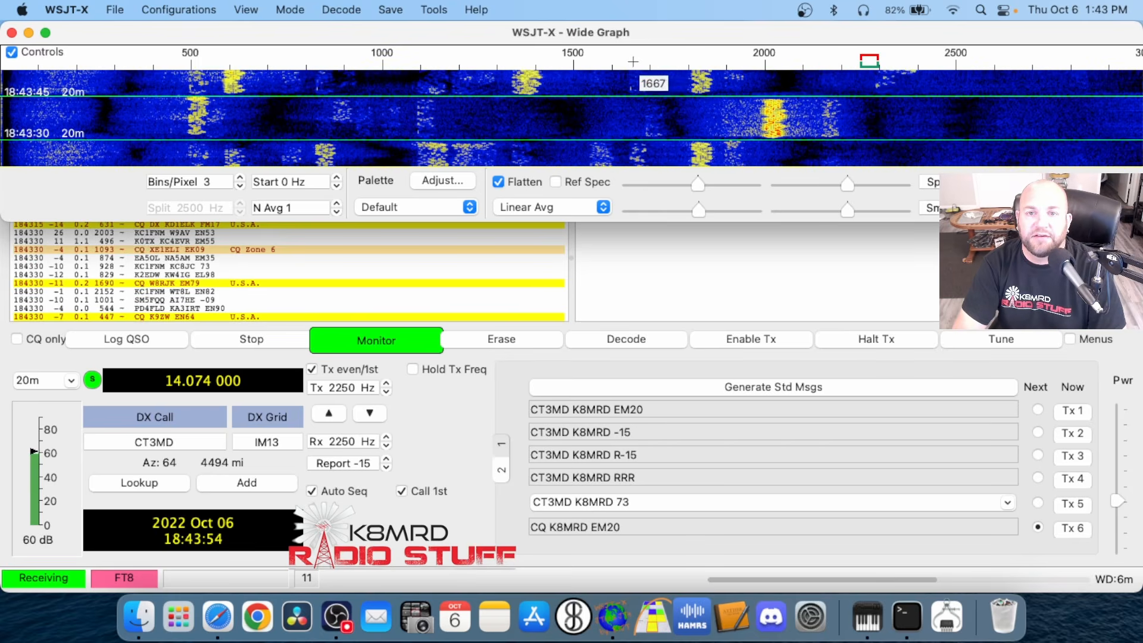
{"action": "left_click", "coordinate": [294, 58]}
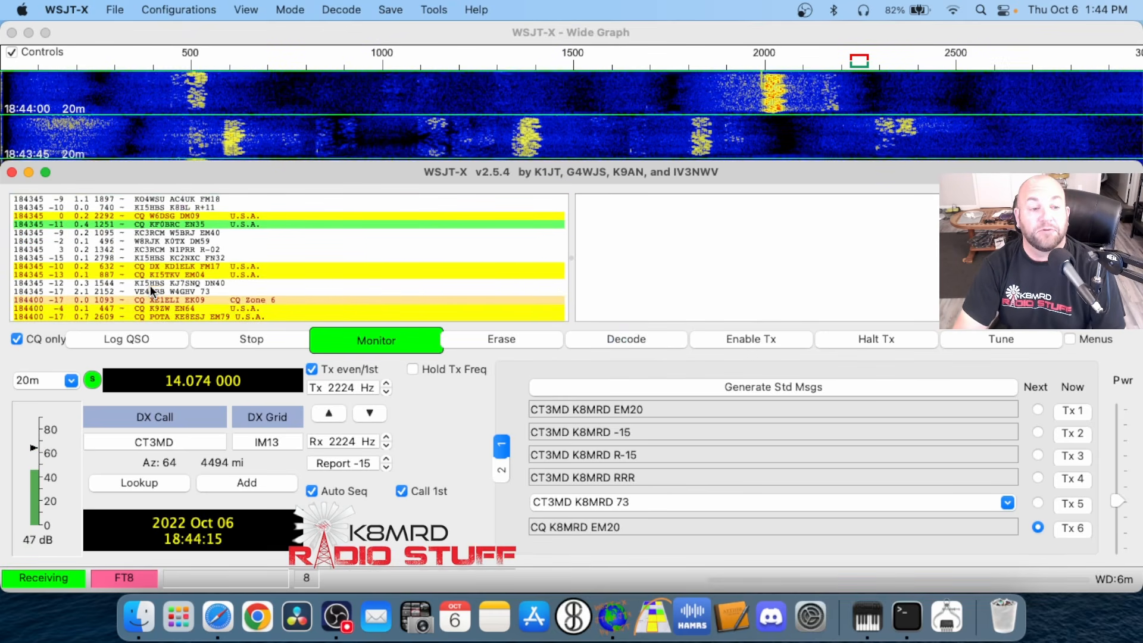
Turn the CQ only filter off and look back through the earlier decoded messages
{"action": "left_click", "coordinate": [17, 339]}
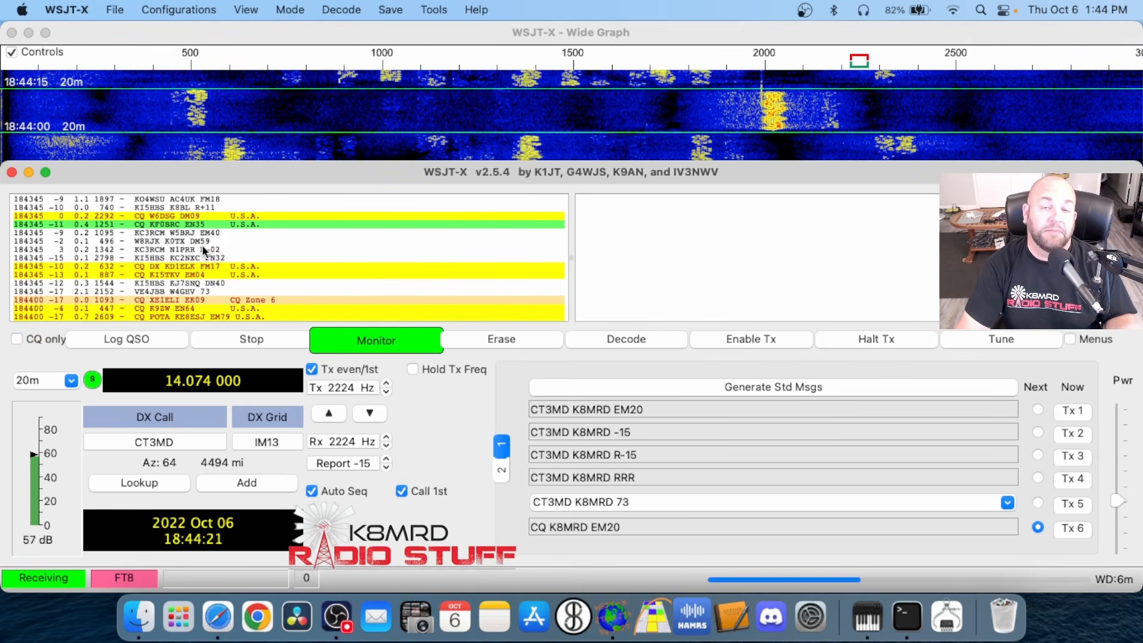
{"action": "scroll", "coordinate": [170, 245], "scroll_direction": "up", "scroll_amount": 4}
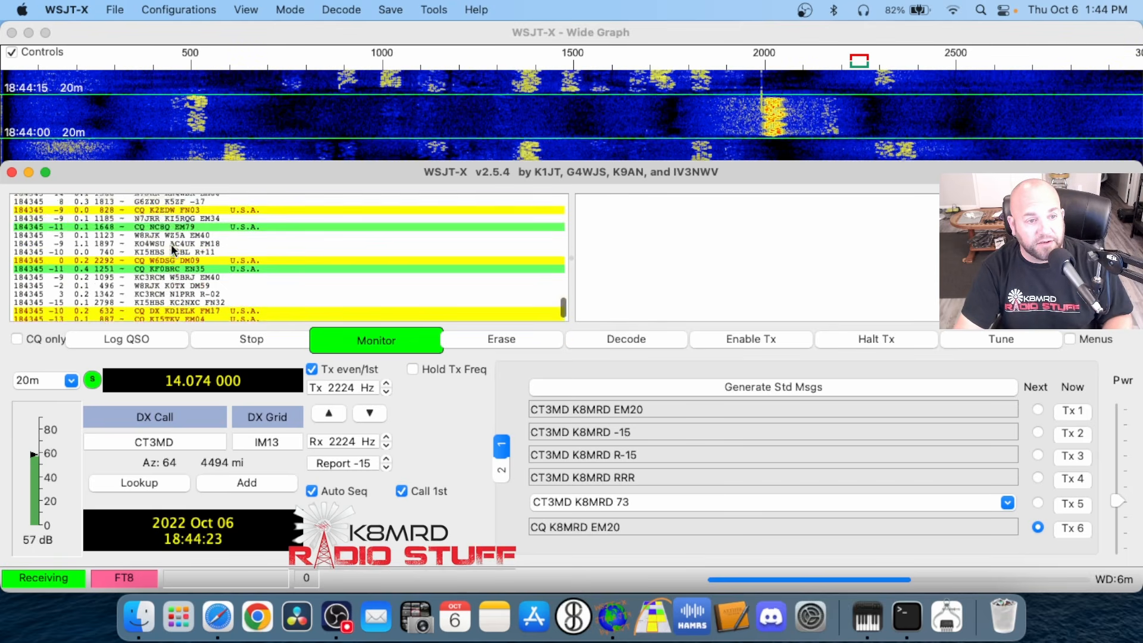
{"action": "scroll", "coordinate": [168, 232], "scroll_direction": "up", "scroll_amount": 2}
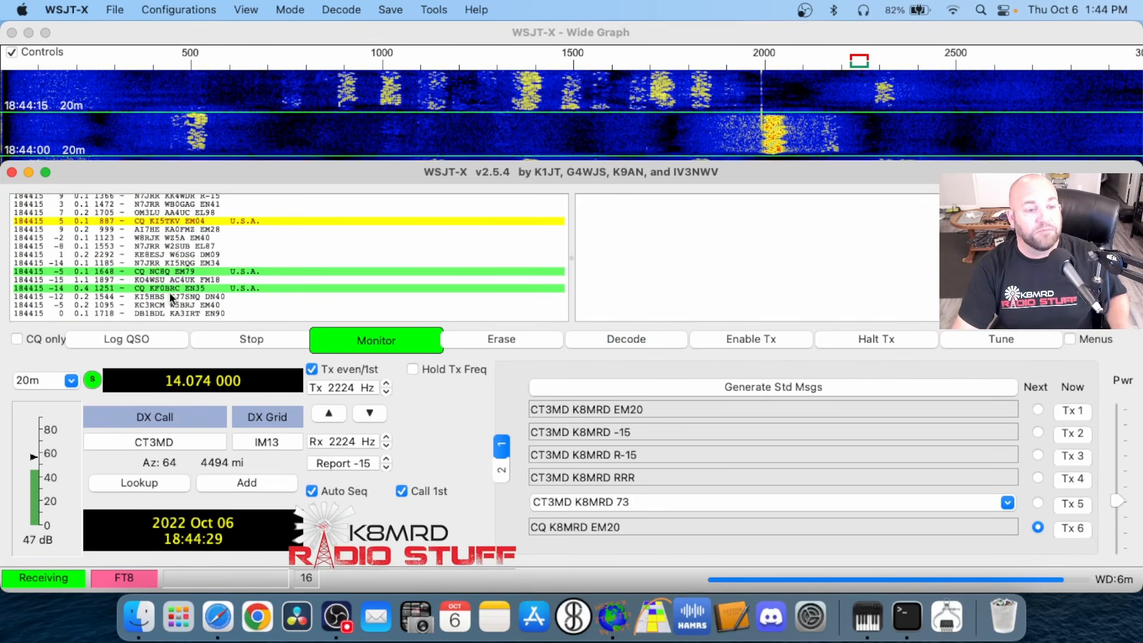
Review the fields of the QSO logging form and close it without logging the contact
{"action": "left_click", "coordinate": [126, 340]}
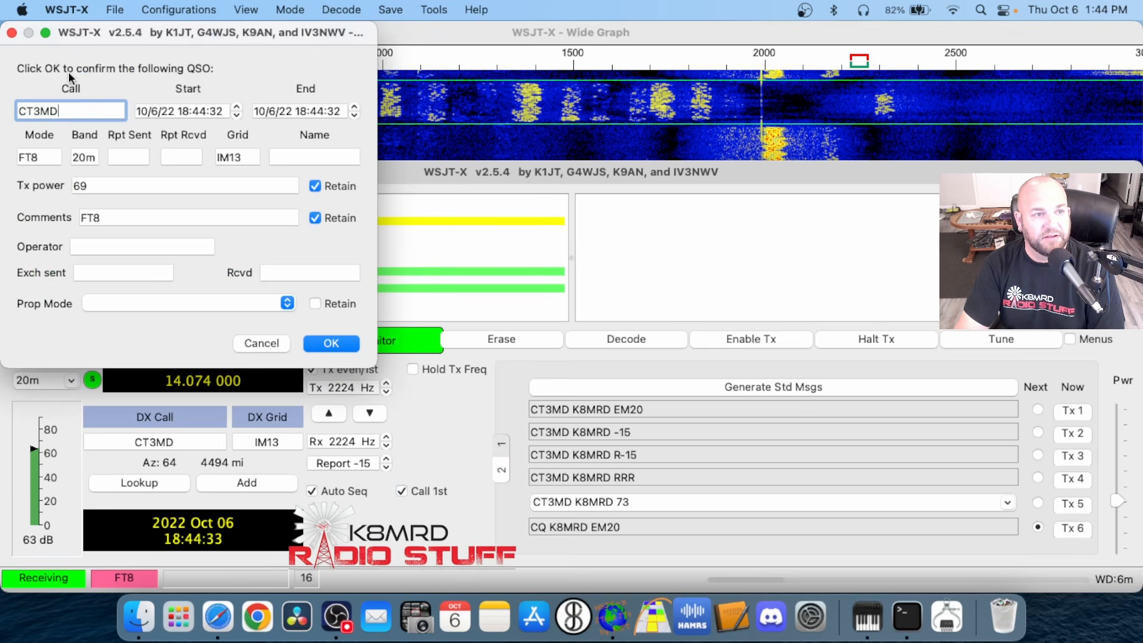
{"action": "left_click_drag", "start_coordinate": [101, 40], "coordinate": [150, 84]}
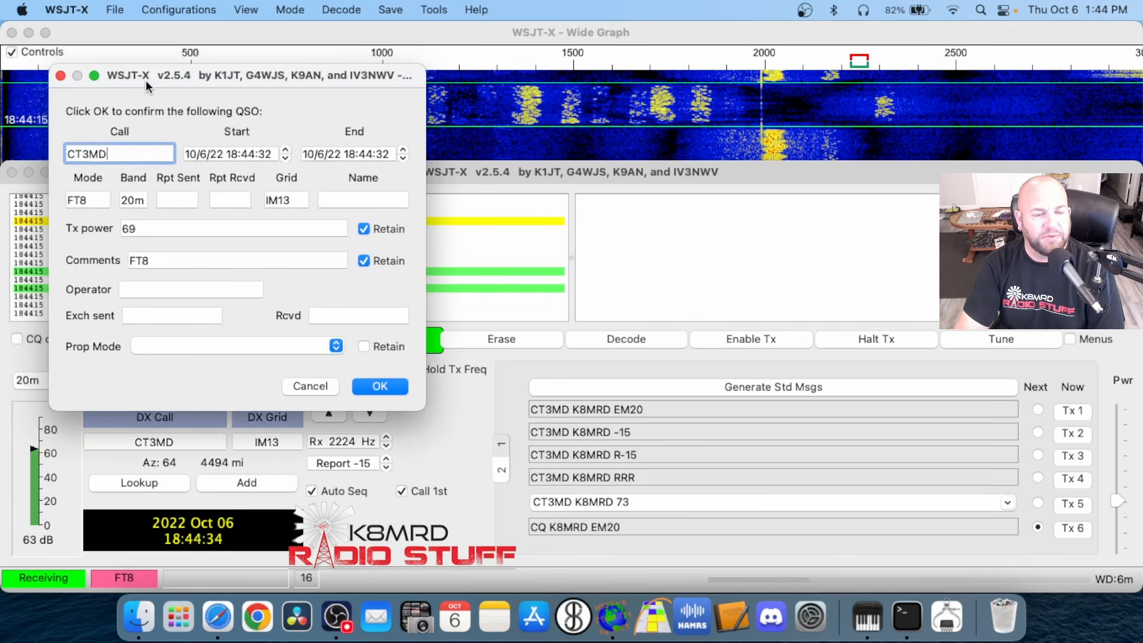
{"action": "left_click", "coordinate": [313, 386]}
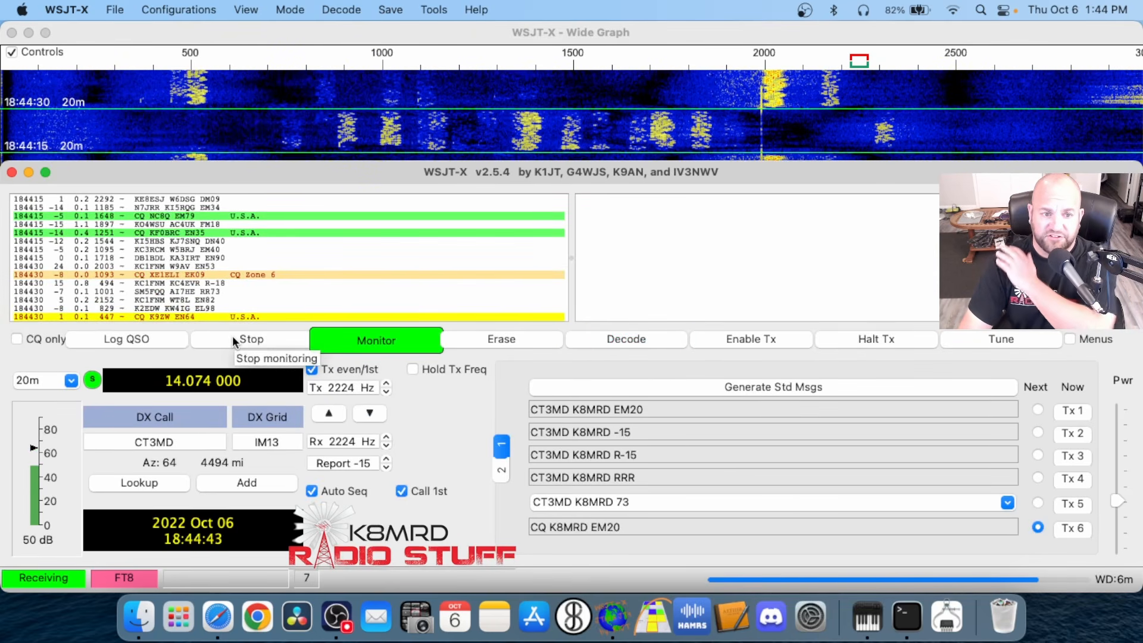
Stop and restart monitoring several times, leaving the receiver monitoring
{"action": "left_click", "coordinate": [233, 338]}
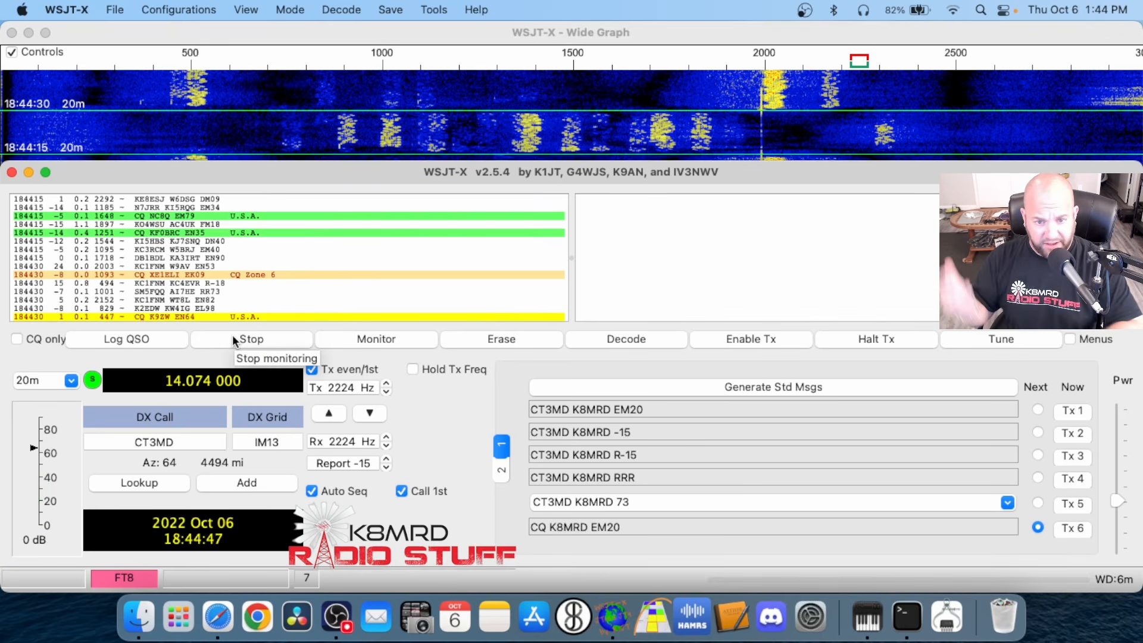
{"action": "left_click", "coordinate": [374, 336]}
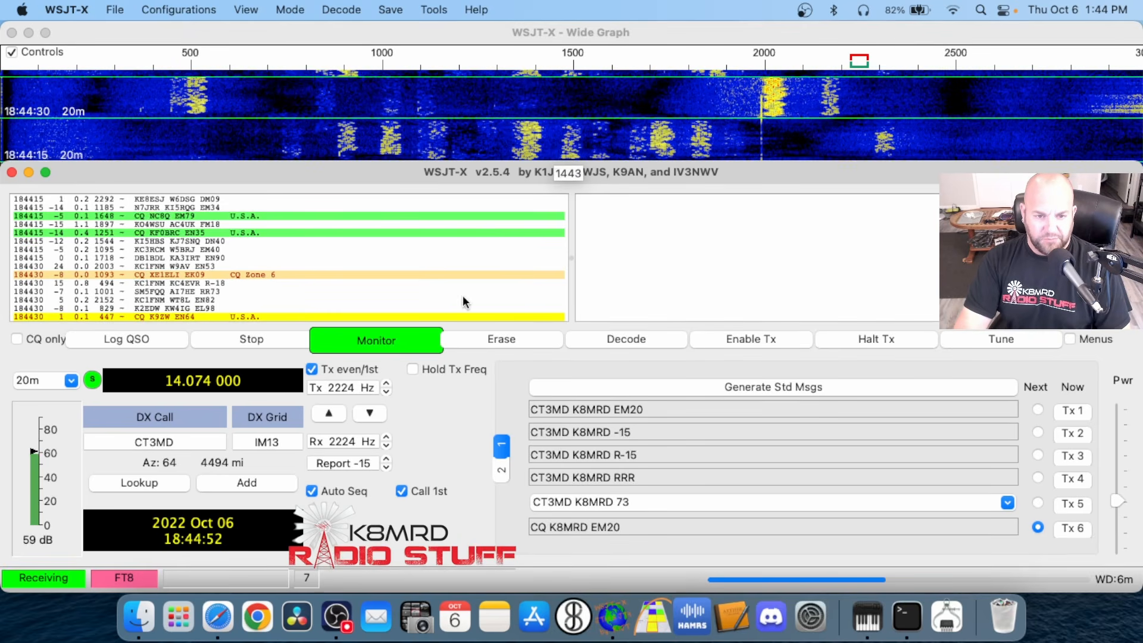
{"action": "left_click", "coordinate": [386, 338]}
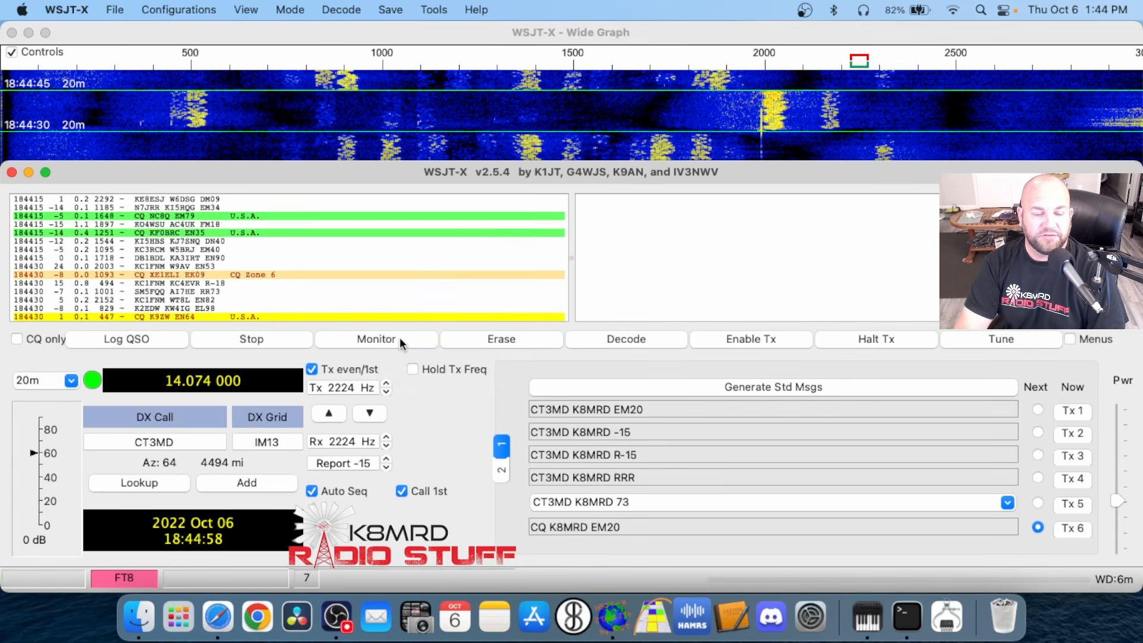
{"action": "left_click", "coordinate": [399, 337]}
{"action": "left_click", "coordinate": [289, 336]}
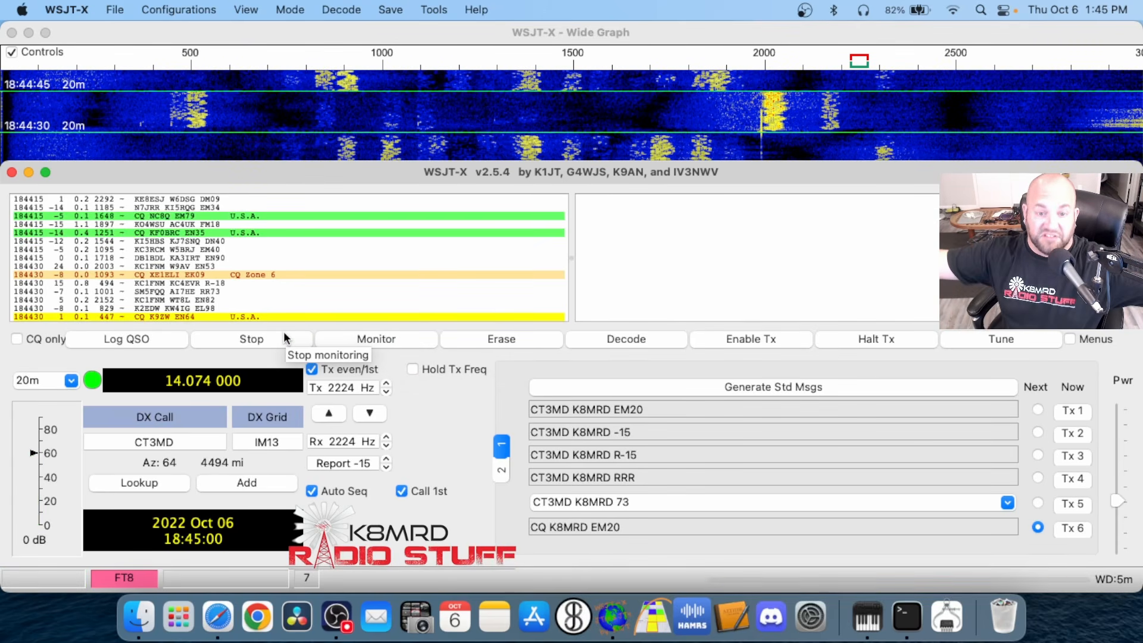
{"action": "left_click", "coordinate": [375, 341]}
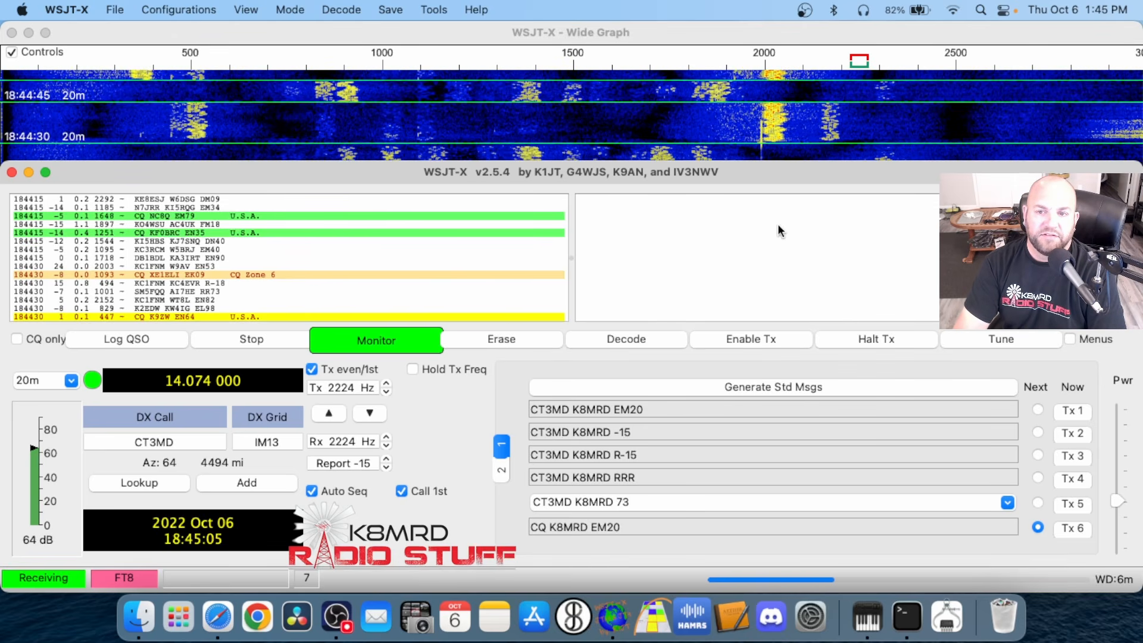
Erase the receive message pane and briefly transmit the CQ message at 2224 Hz before halting the transmission
{"action": "left_click", "coordinate": [543, 335]}
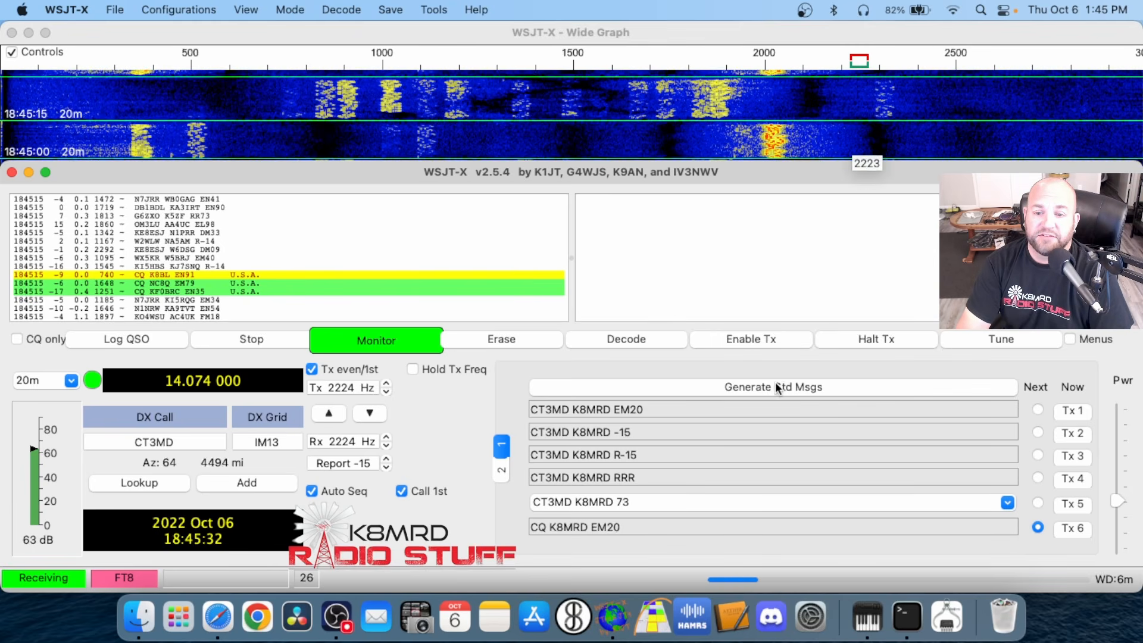
{"action": "left_click", "coordinate": [759, 349]}
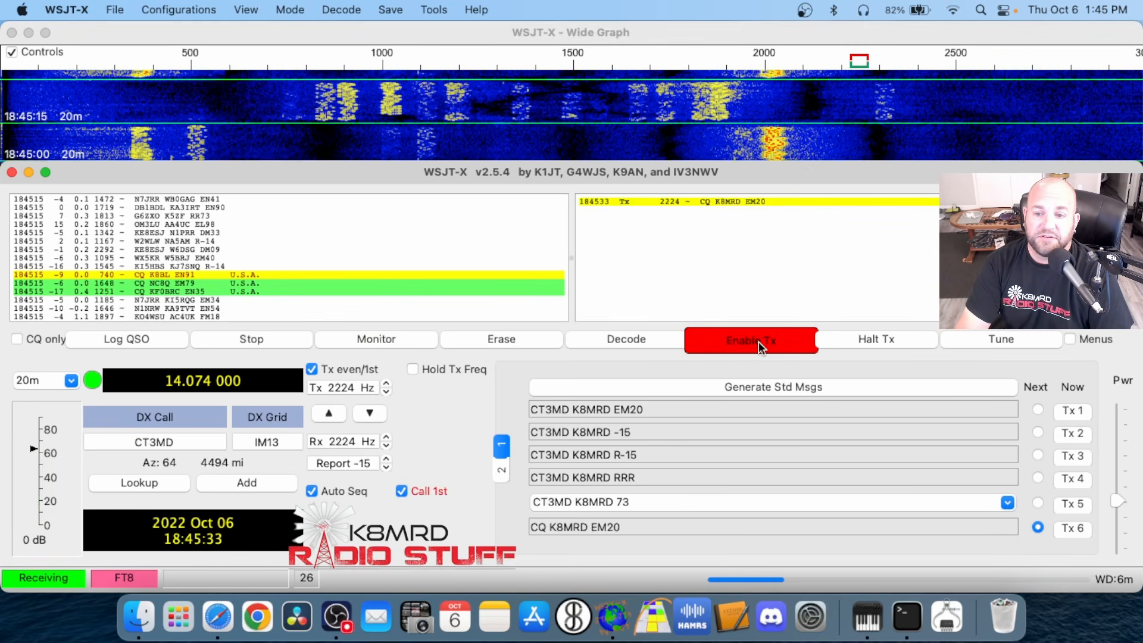
{"action": "left_click", "coordinate": [865, 341]}
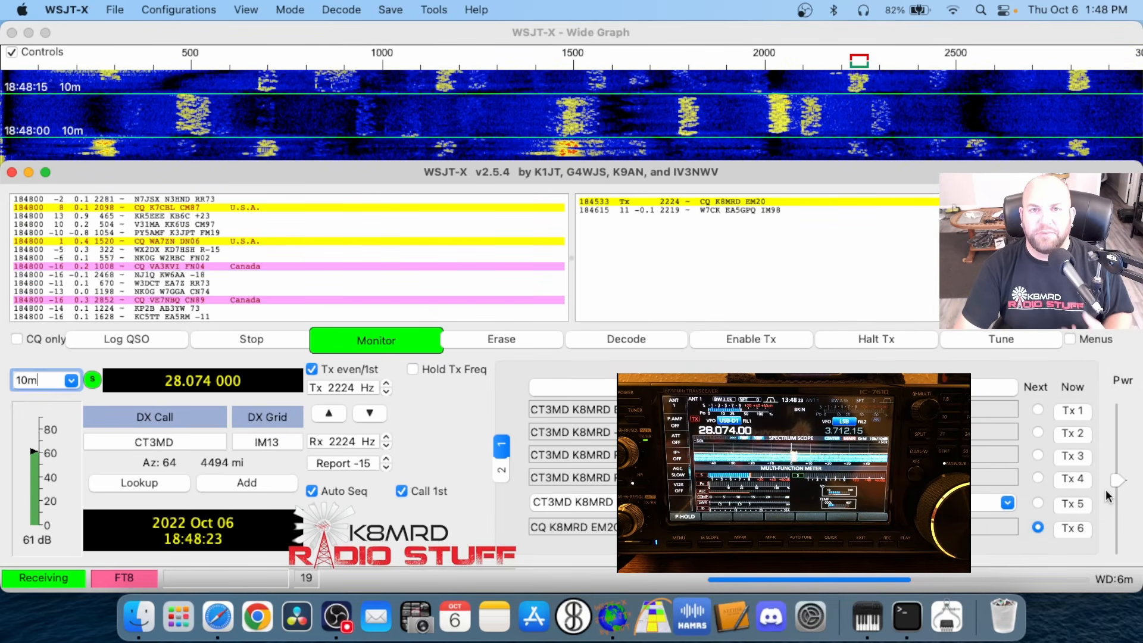
Transmit a pure tuning tone and adjust the Tx audio level while watching the radio's meters
{"action": "left_click", "coordinate": [995, 340]}
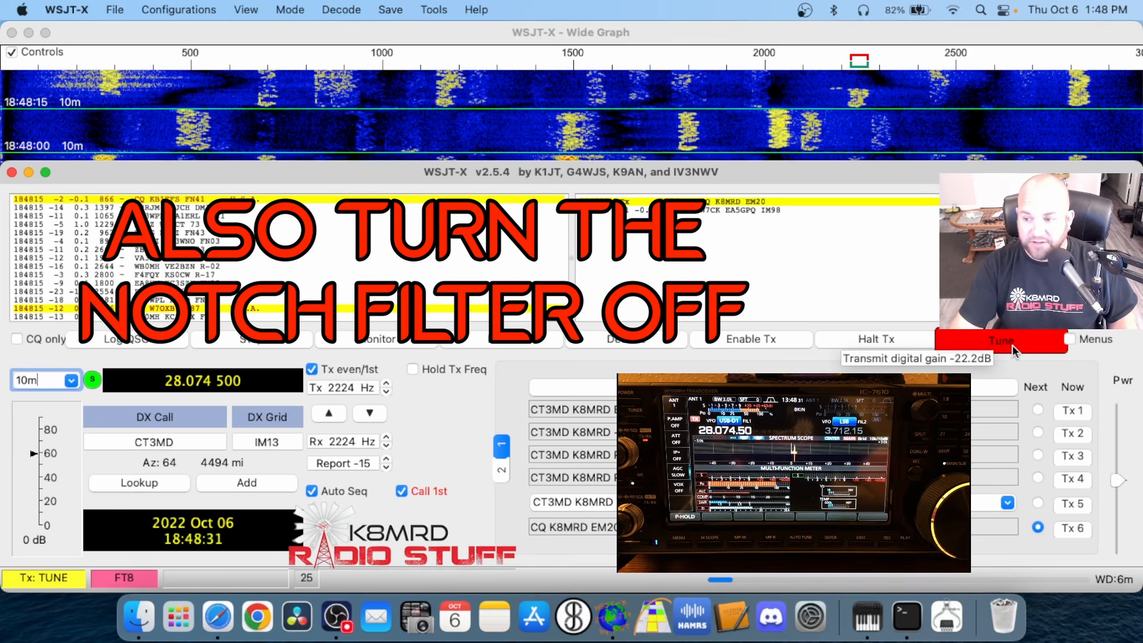
{"action": "mouse_move", "coordinate": [1116, 475]}
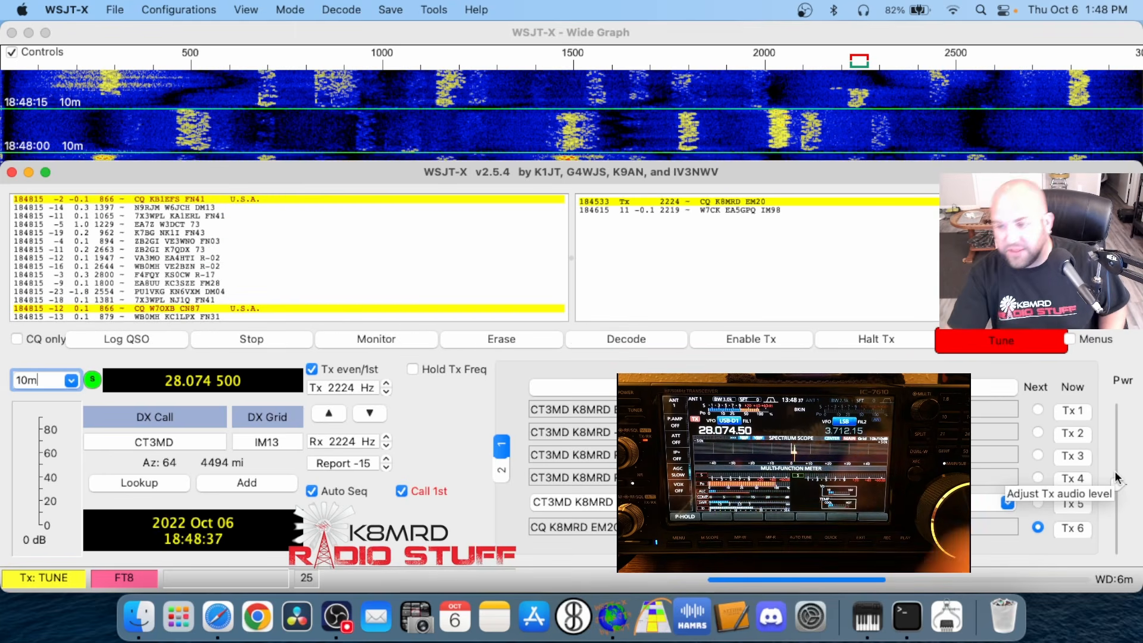
{"action": "left_click", "coordinate": [1118, 479]}
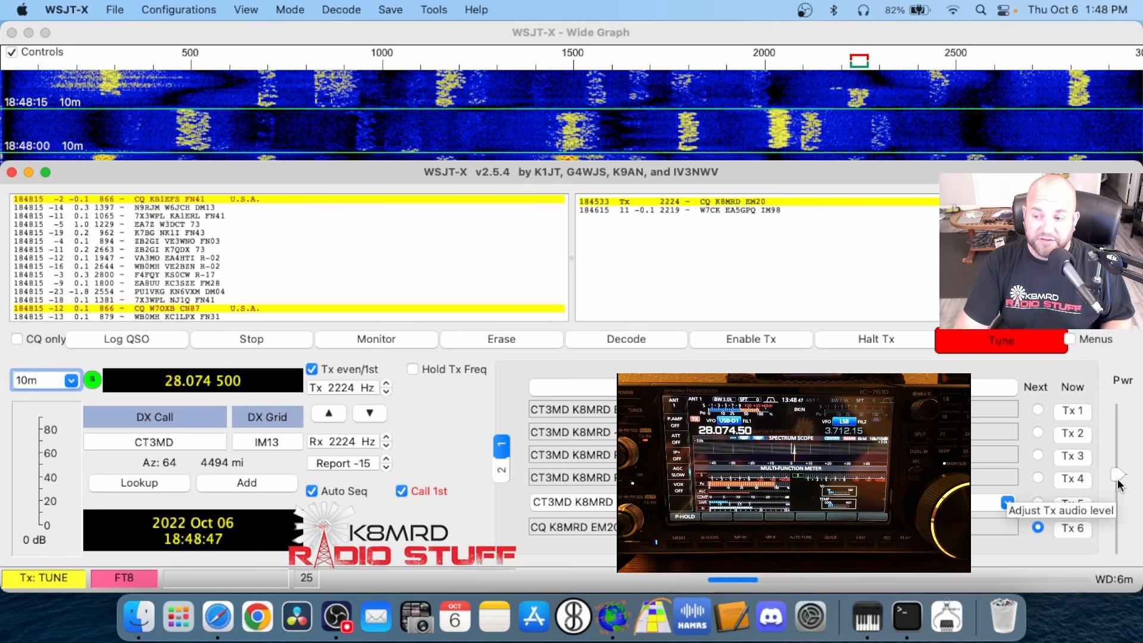
{"action": "scroll", "coordinate": [1119, 479], "scroll_direction": "down", "scroll_amount": 4}
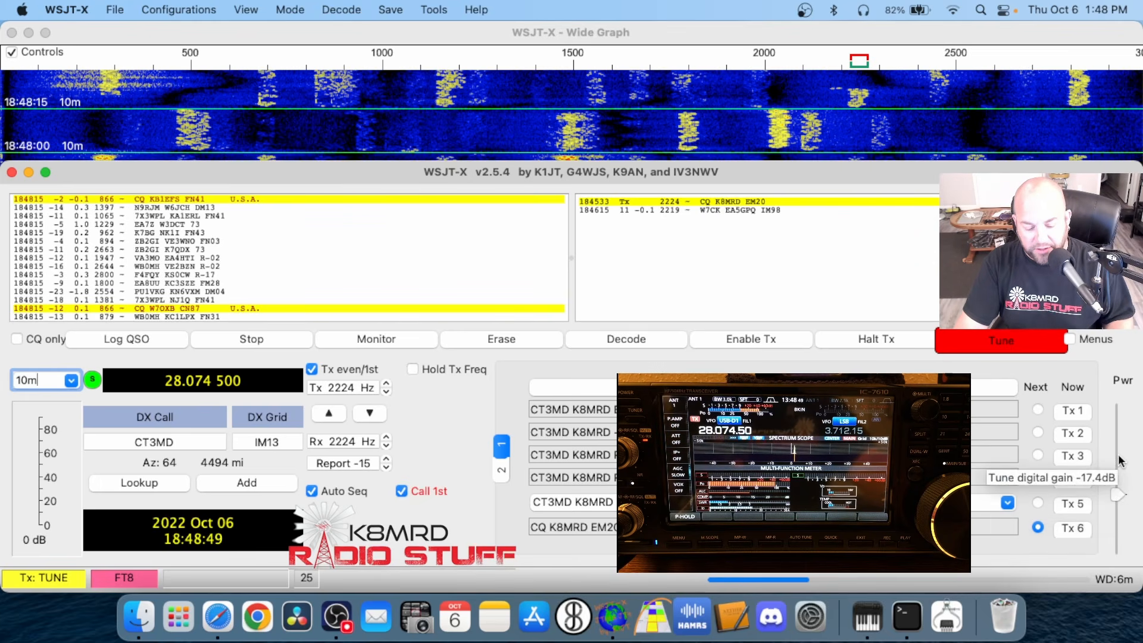
{"action": "scroll", "coordinate": [1119, 446], "scroll_direction": "down", "scroll_amount": 5}
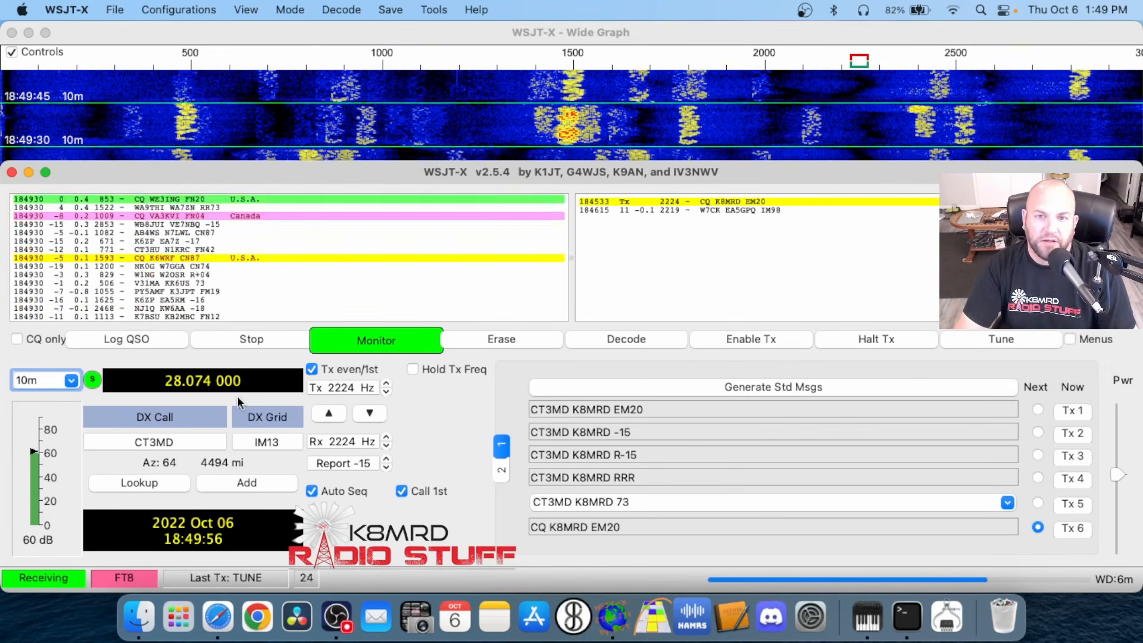
Switch the operating band to 15 m (21.074 MHz) and back to 10 m (28.074 MHz)
{"action": "left_click", "coordinate": [71, 381]}
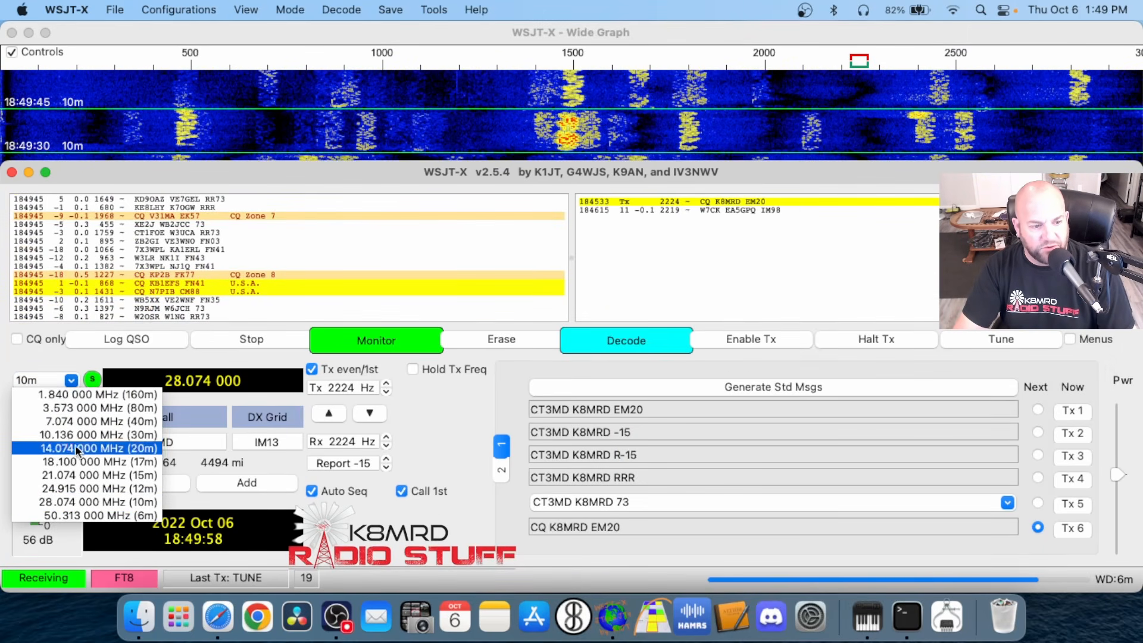
{"action": "left_click", "coordinate": [77, 383]}
{"action": "left_click", "coordinate": [65, 381]}
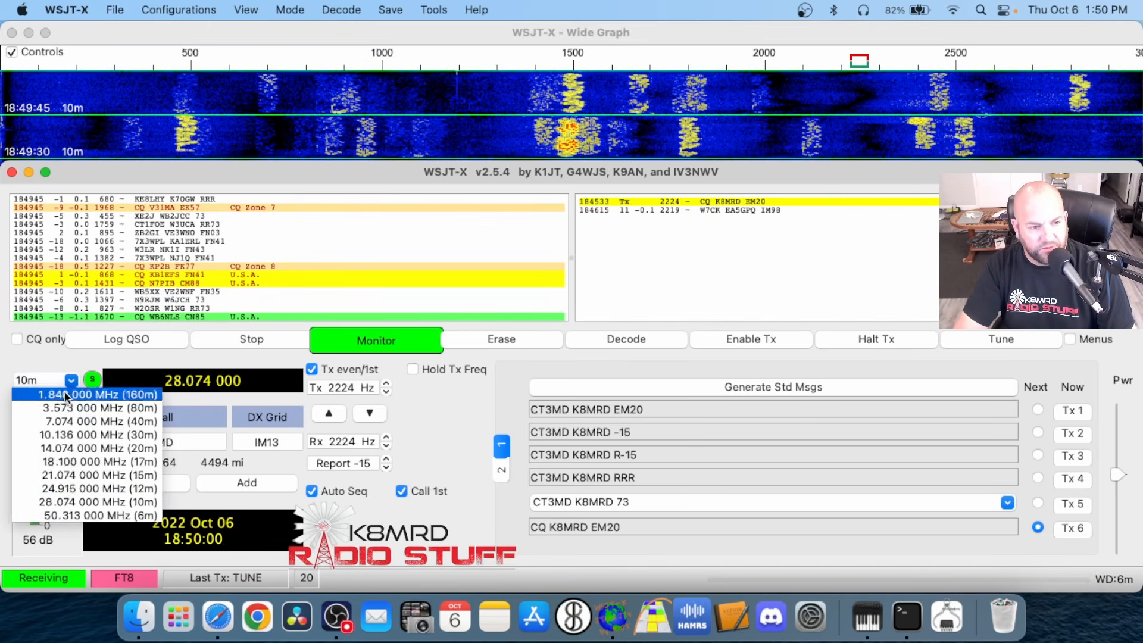
{"action": "left_click", "coordinate": [69, 475]}
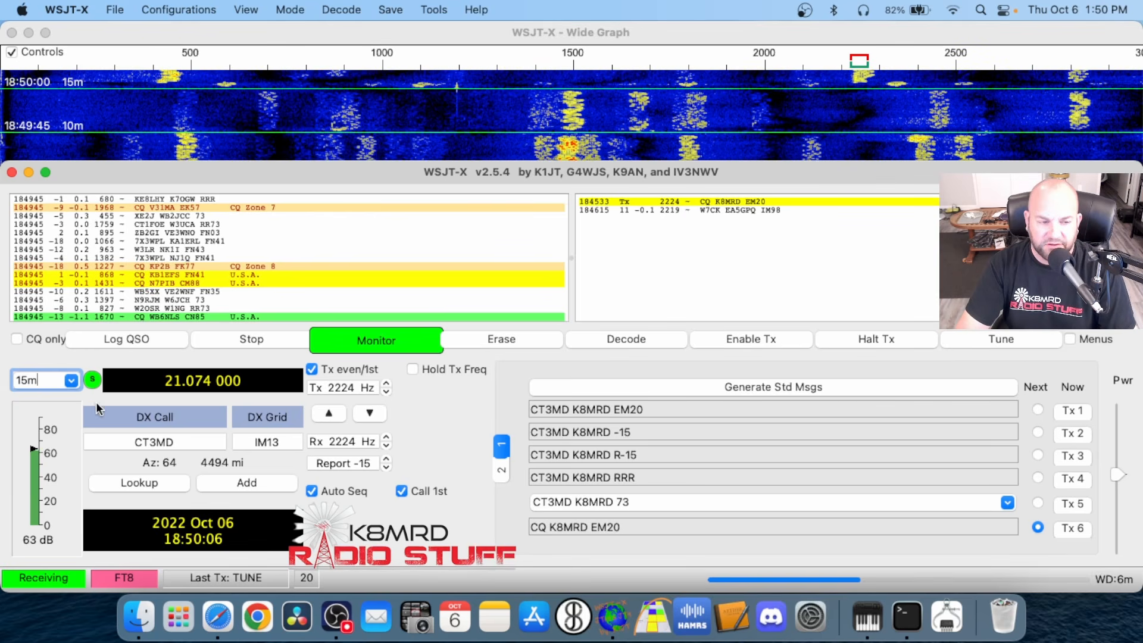
{"action": "left_click", "coordinate": [71, 381]}
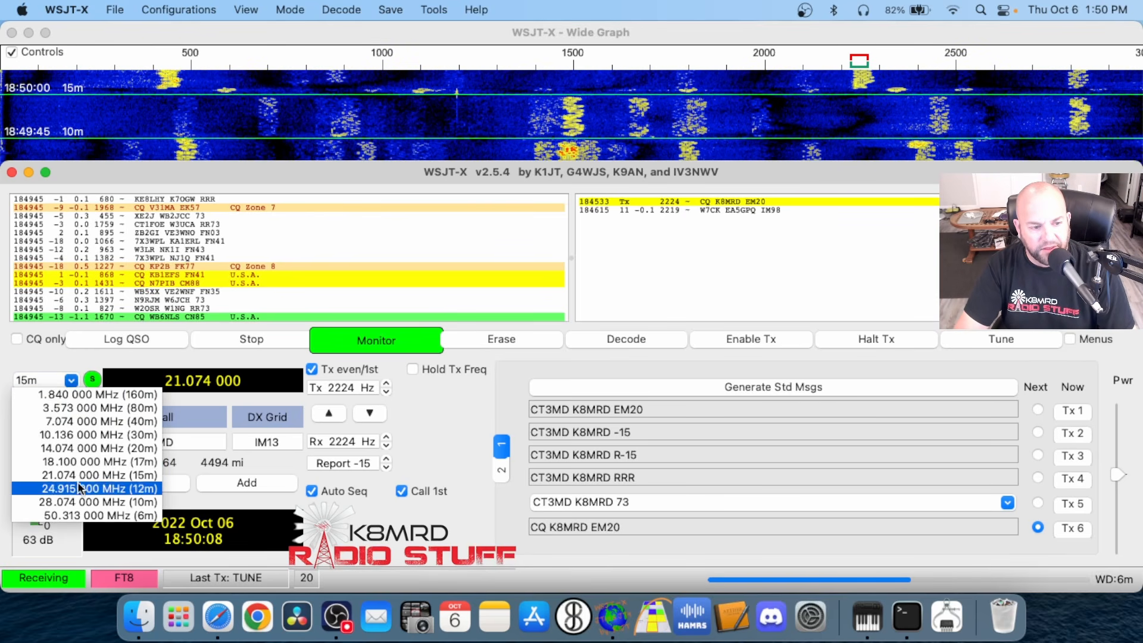
{"action": "left_click", "coordinate": [80, 502]}
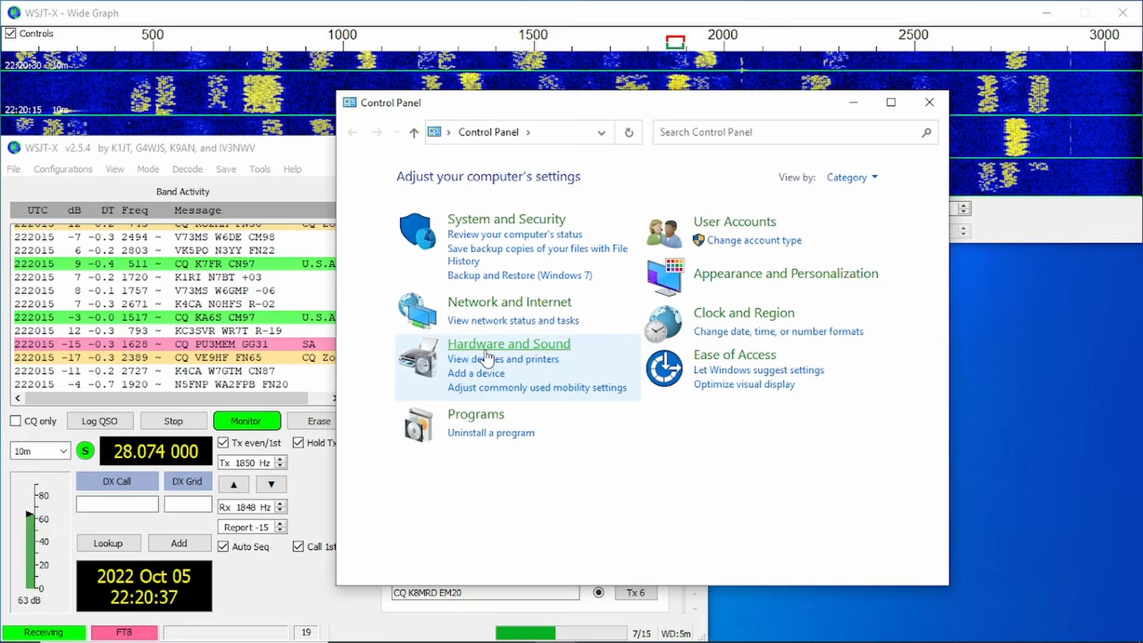
Switch to the Windows Control Panel and display the recording devices in its Sound settings
{"action": "left_click", "coordinate": [471, 285]}
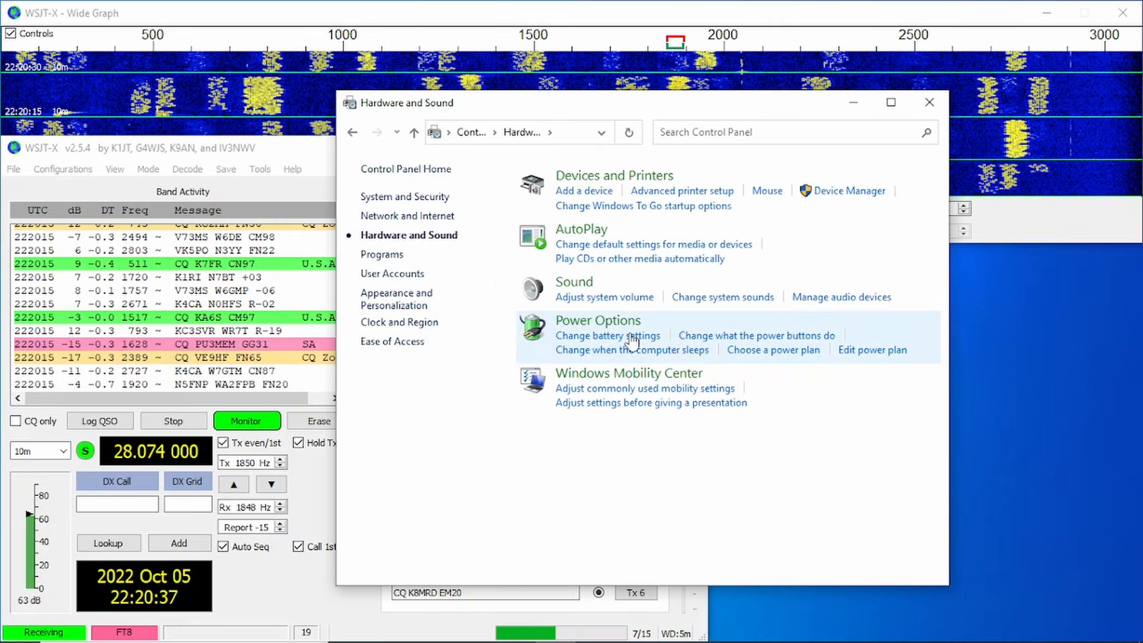
{"action": "left_click", "coordinate": [798, 297]}
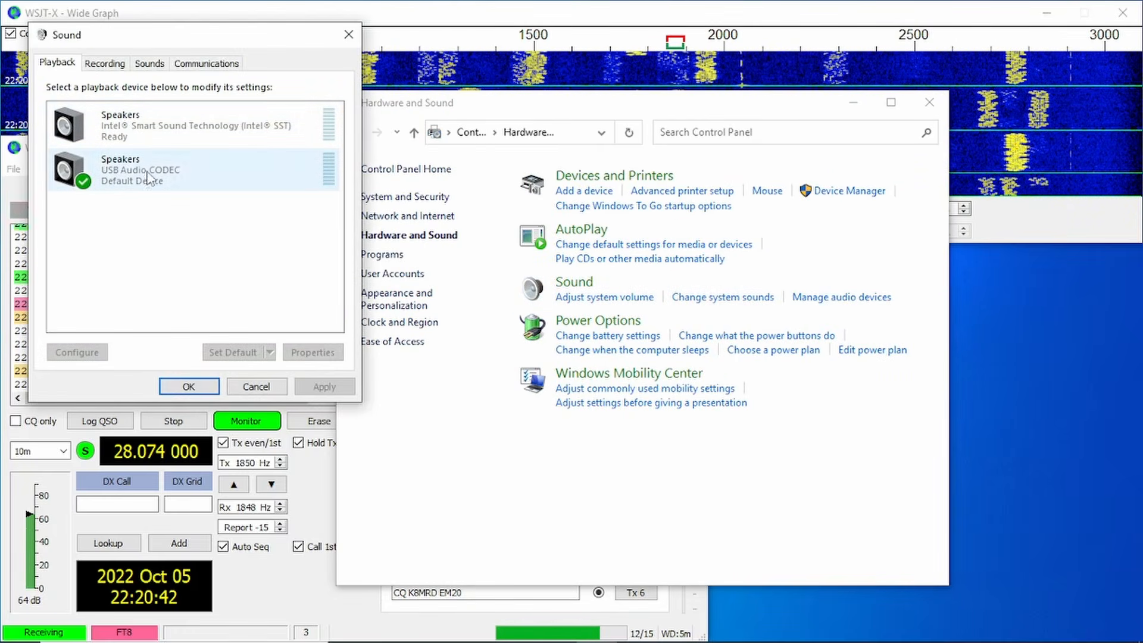
{"action": "left_click", "coordinate": [105, 63]}
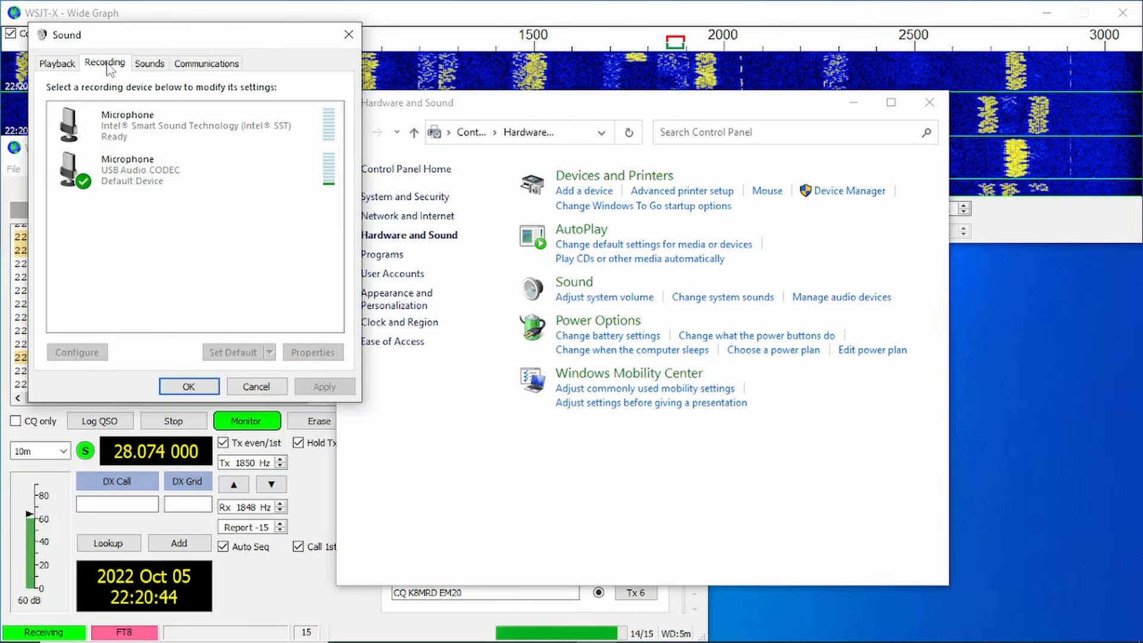
Open the properties of the USB Audio CODEC microphone and adjust its recording level while watching the WSJT-X receive meter
{"action": "left_click", "coordinate": [146, 177]}
{"action": "right_click", "coordinate": [147, 177]}
{"action": "left_click", "coordinate": [188, 170]}
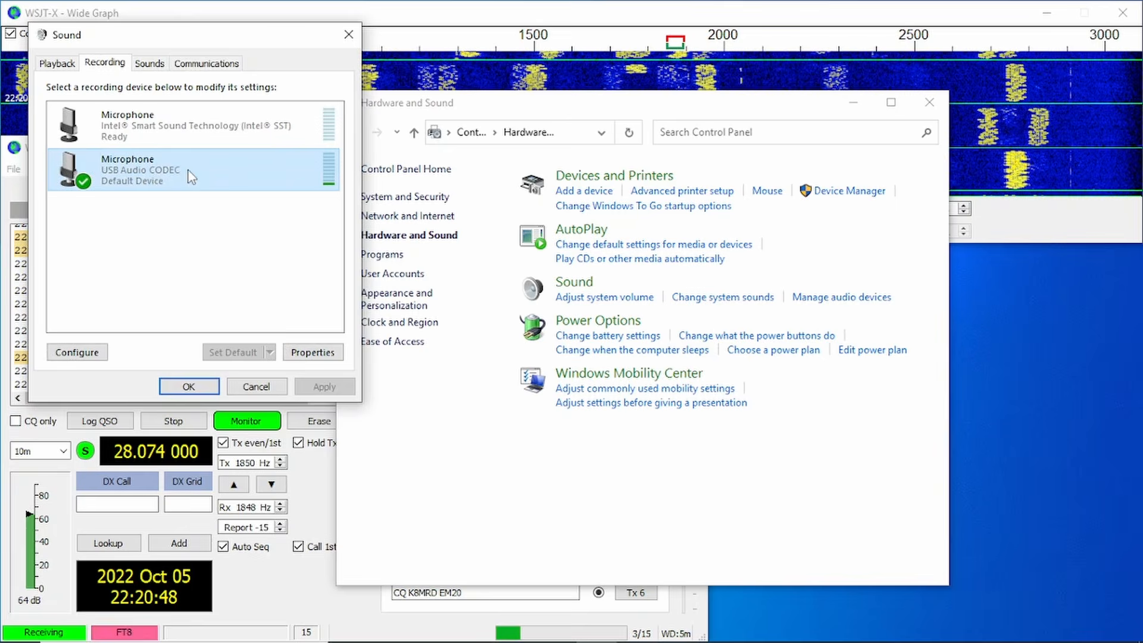
{"action": "double_click", "coordinate": [190, 177]}
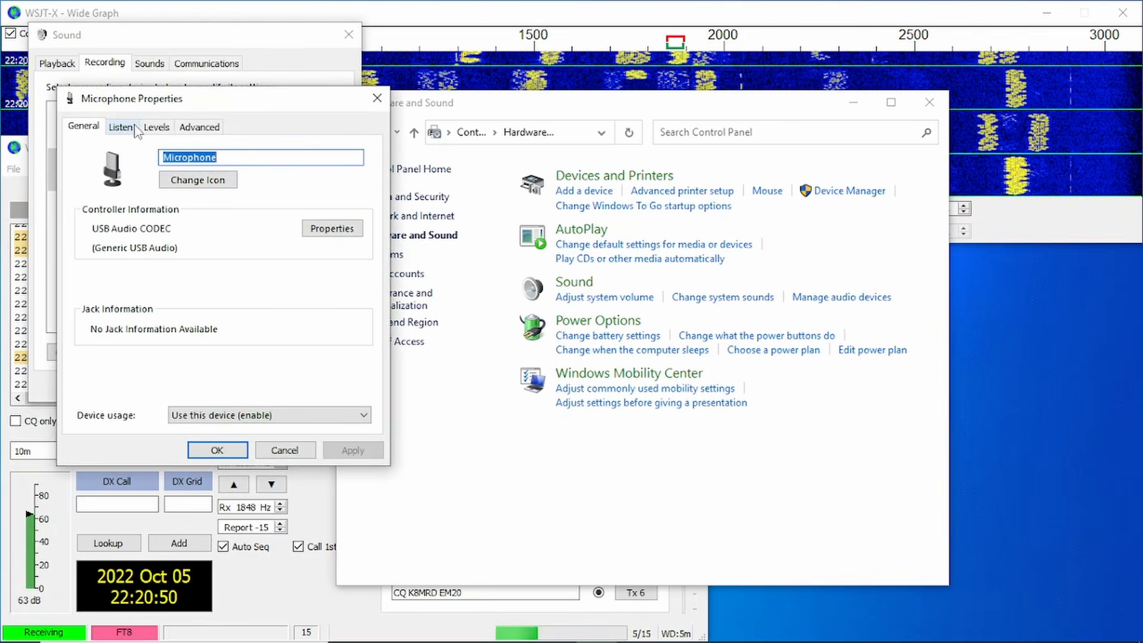
{"action": "left_click", "coordinate": [156, 127]}
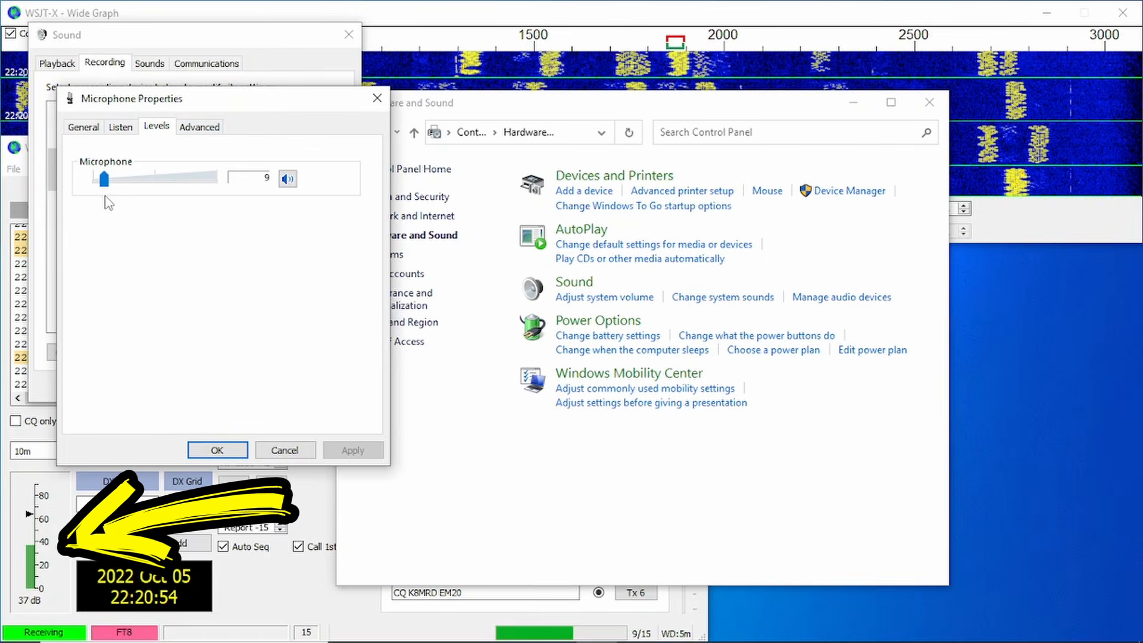
{"action": "left_click_drag", "start_coordinate": [96, 206], "coordinate": [178, 179]}
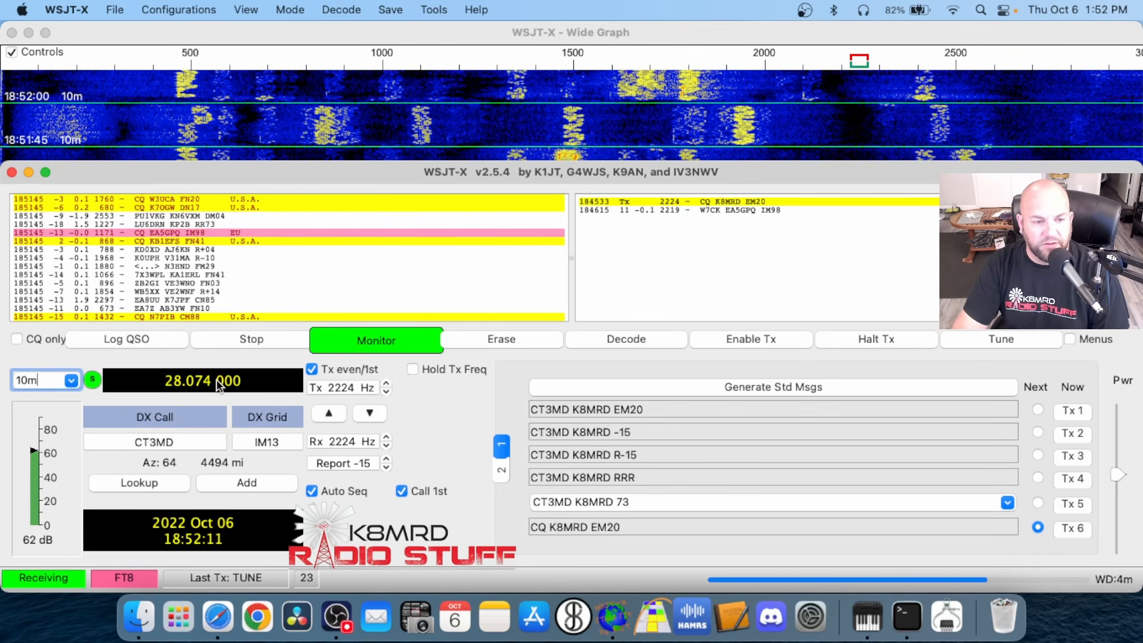
Back in WSJT-X on the Mac, change the band to 40 m and then to 15 m (21.074 MHz)
{"action": "left_click", "coordinate": [69, 380]}
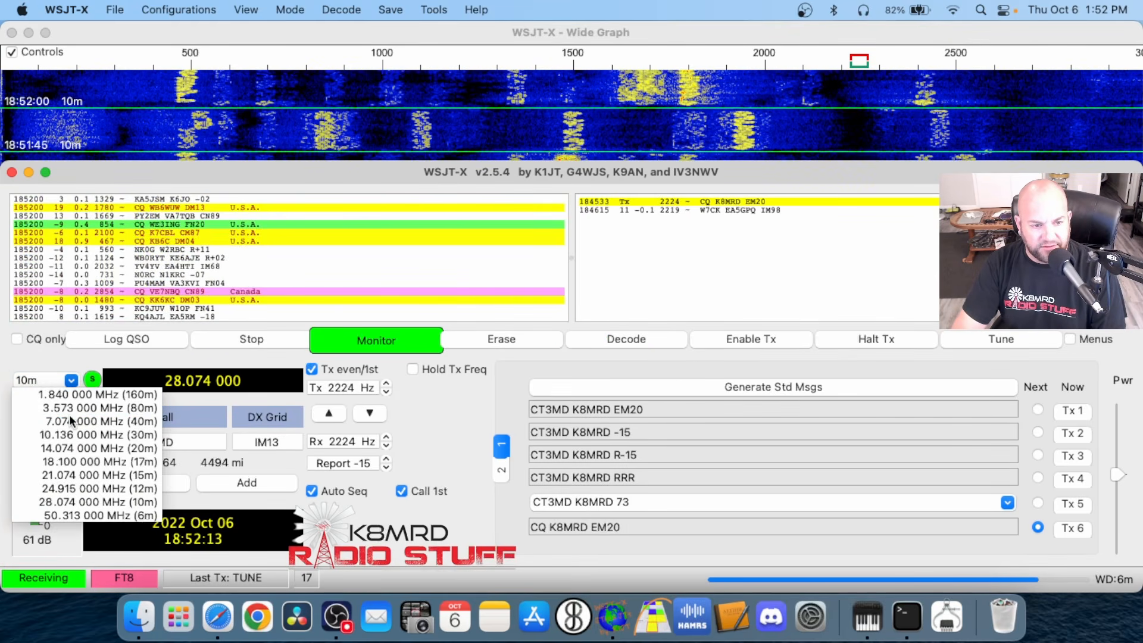
{"action": "left_click", "coordinate": [69, 416]}
{"action": "left_click", "coordinate": [72, 381]}
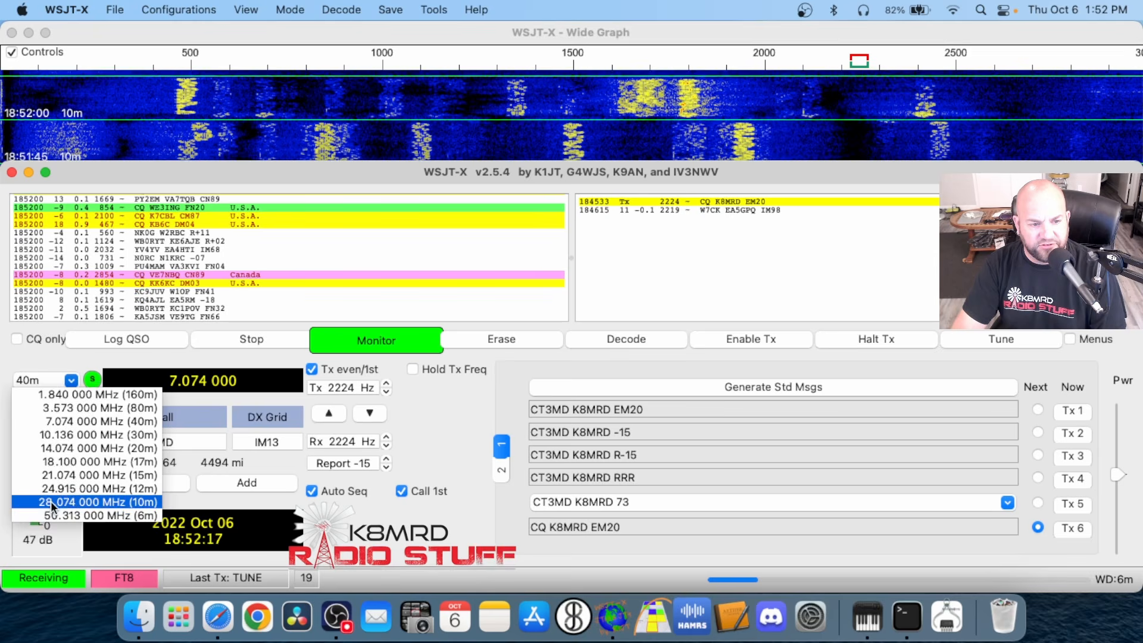
{"action": "left_click", "coordinate": [52, 475]}
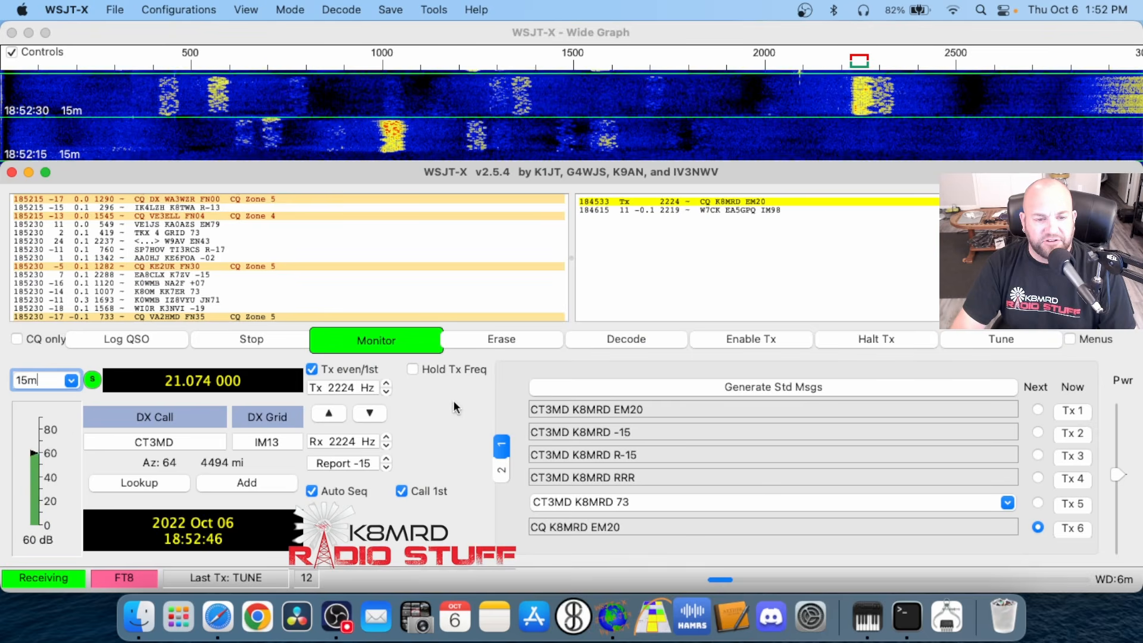
Disable the Tx even/1st option and enable it again
{"action": "left_click", "coordinate": [313, 370]}
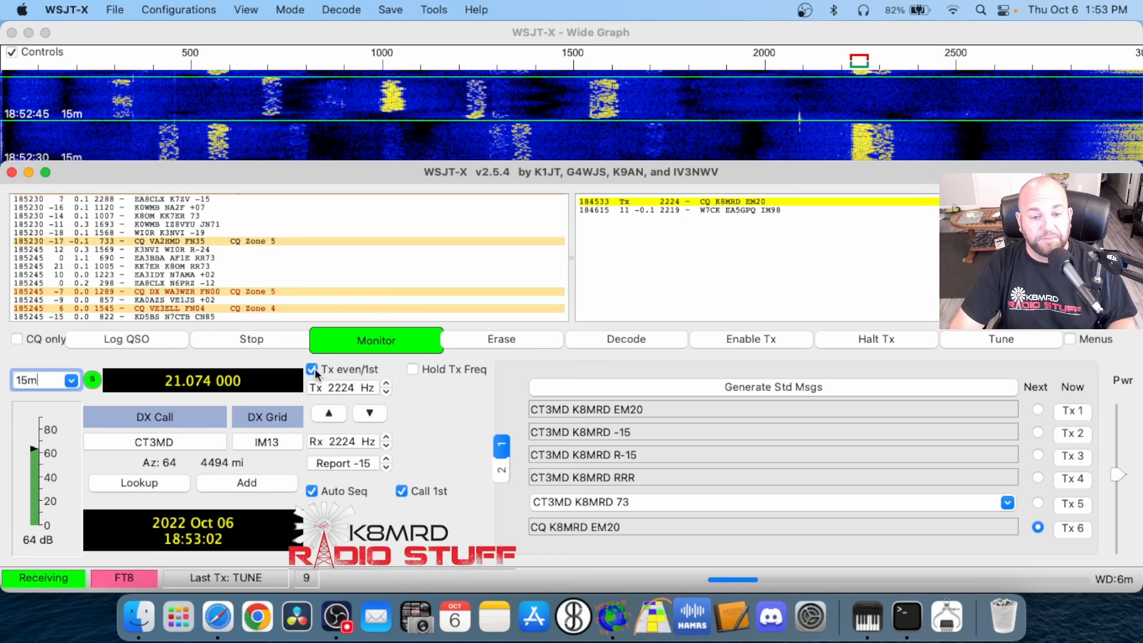
{"action": "left_click", "coordinate": [337, 364]}
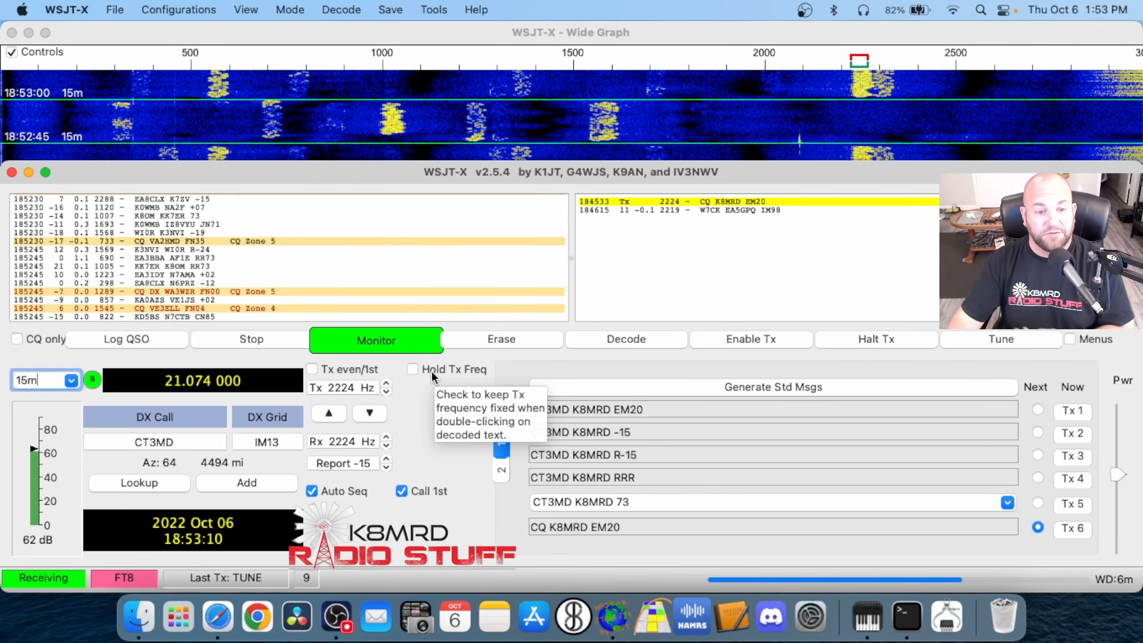
{"action": "left_click", "coordinate": [314, 370]}
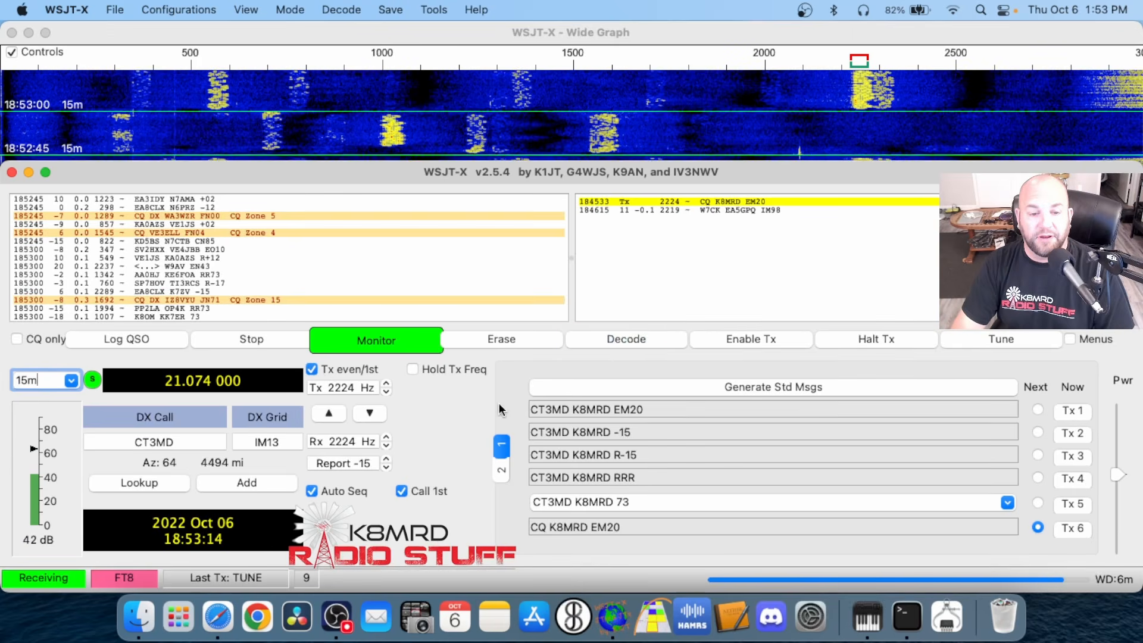
Toggle Hold Tx Freq on and off while looking at a decoded CQ message, leaving the option enabled
{"action": "left_click", "coordinate": [412, 369]}
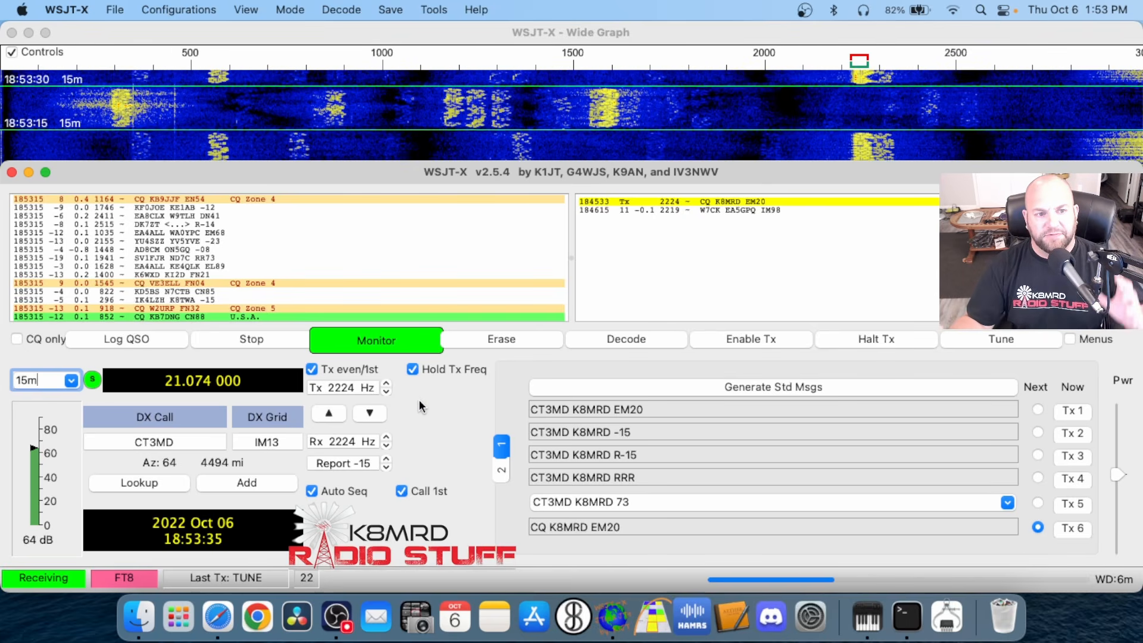
{"action": "left_click", "coordinate": [205, 314]}
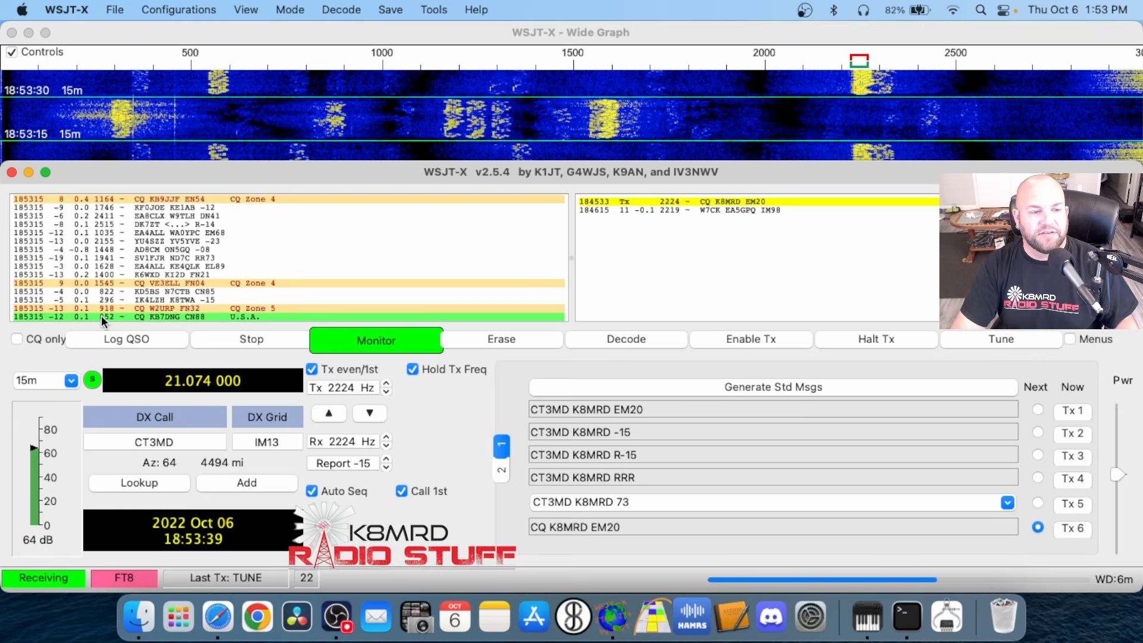
{"action": "left_click", "coordinate": [410, 369]}
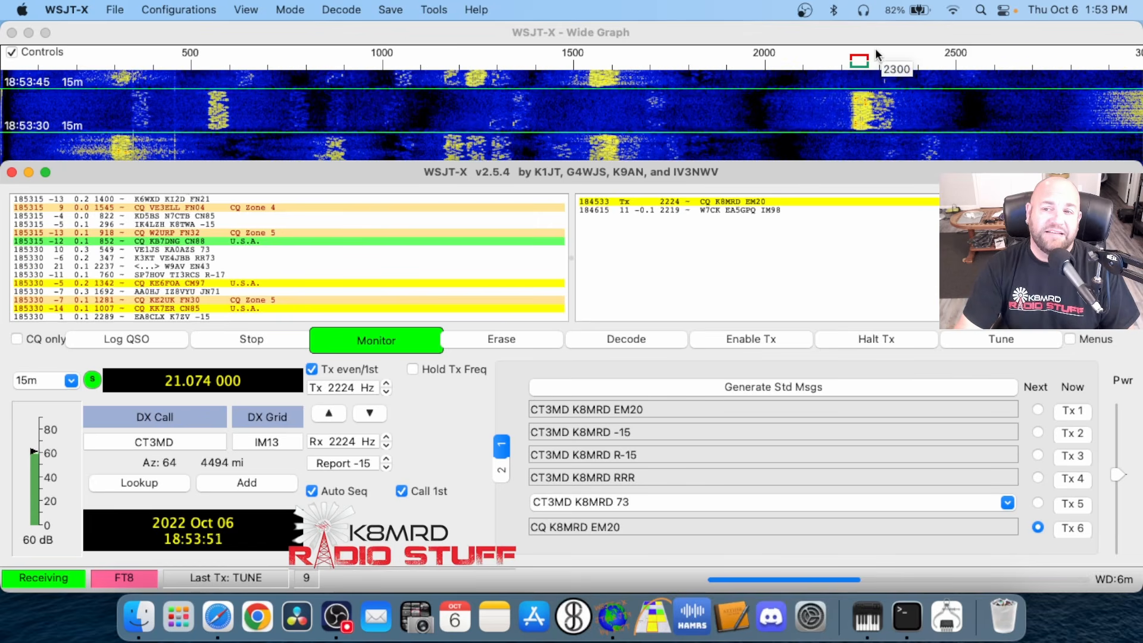
{"action": "left_click", "coordinate": [412, 369]}
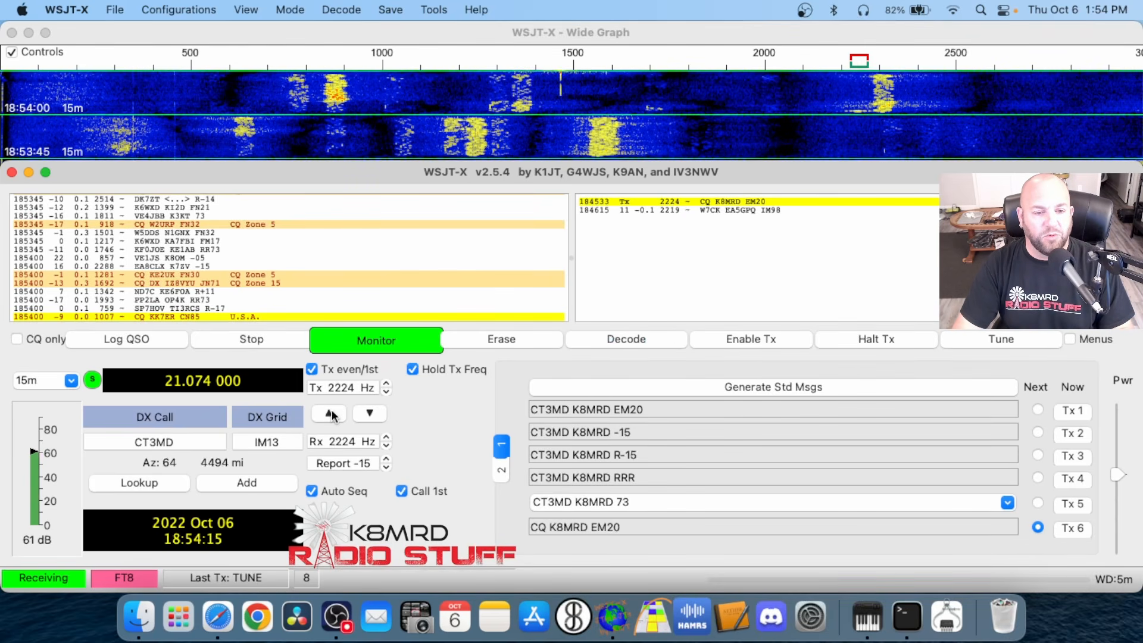
Raise the Tx frequency to 2266 Hz and set the Rx frequency to match it
{"action": "left_click_drag", "start_coordinate": [388, 384], "coordinate": [387, 385]}
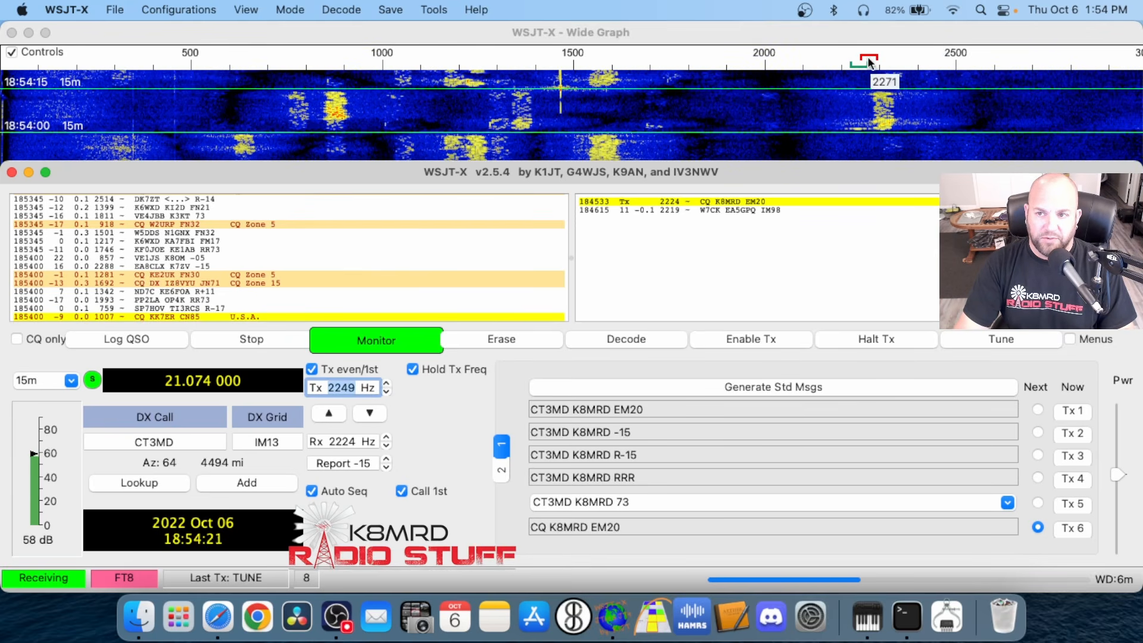
{"action": "left_click", "coordinate": [388, 385]}
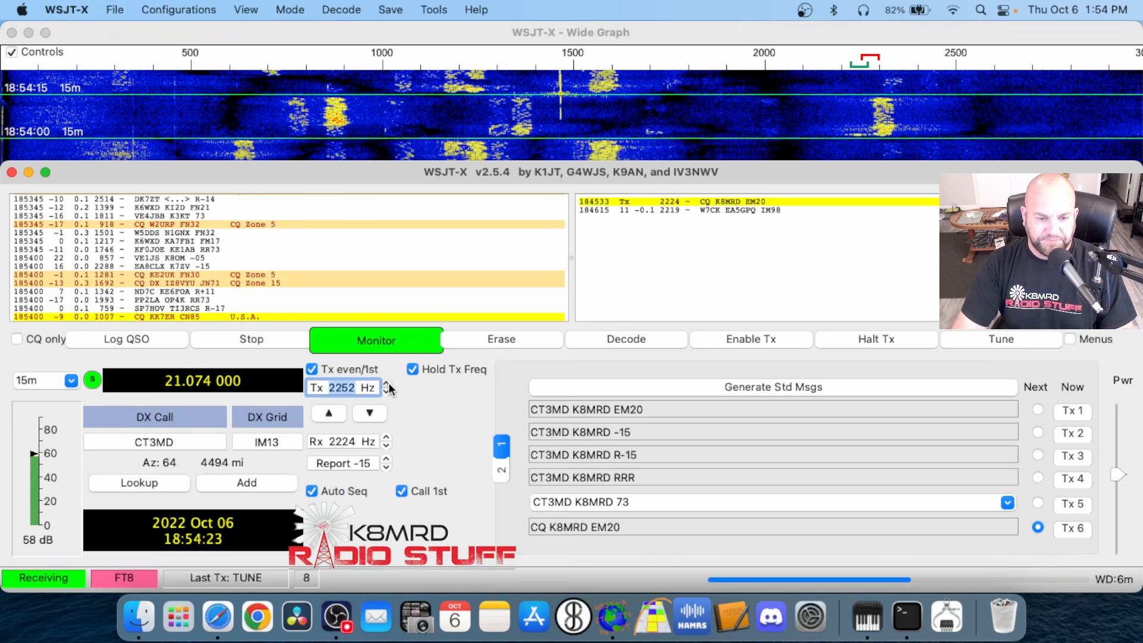
{"action": "left_click_drag", "start_coordinate": [388, 384], "coordinate": [388, 384]}
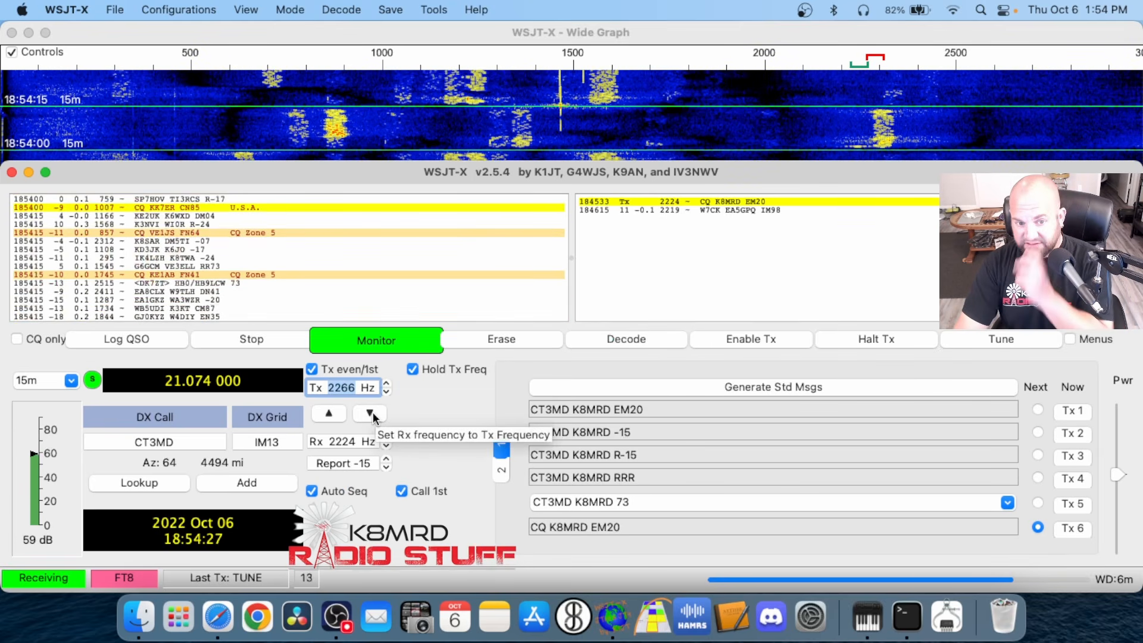
{"action": "left_click", "coordinate": [372, 412]}
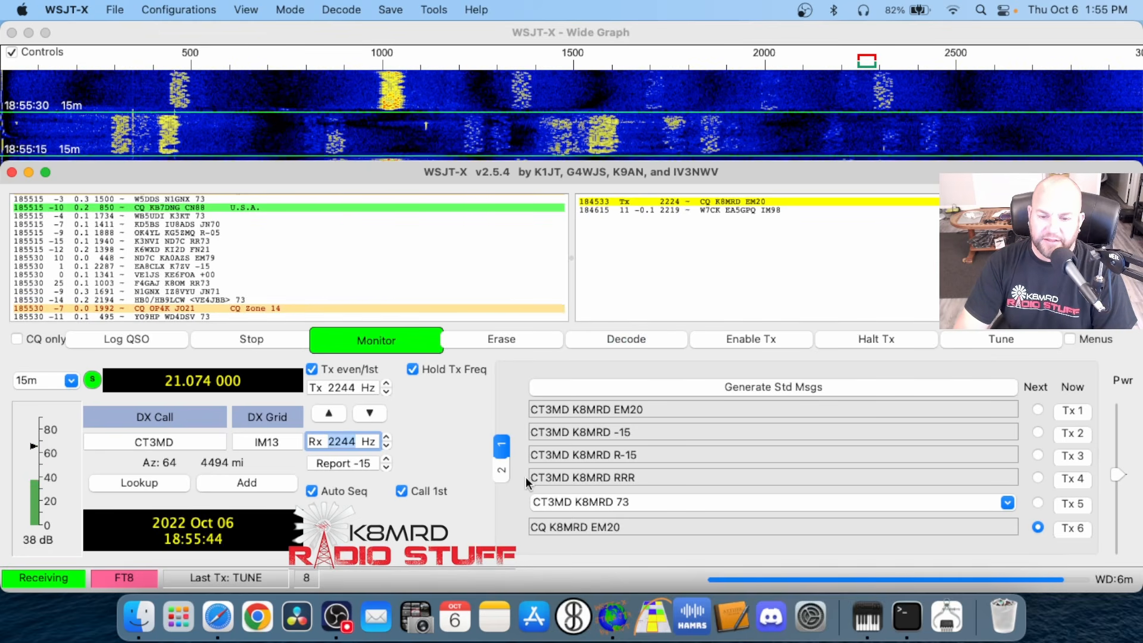
Go through the standard messages Tx 1 to Tx 6 one by one to review the QSO sequence
{"action": "left_click", "coordinate": [859, 412]}
{"action": "left_click", "coordinate": [856, 434]}
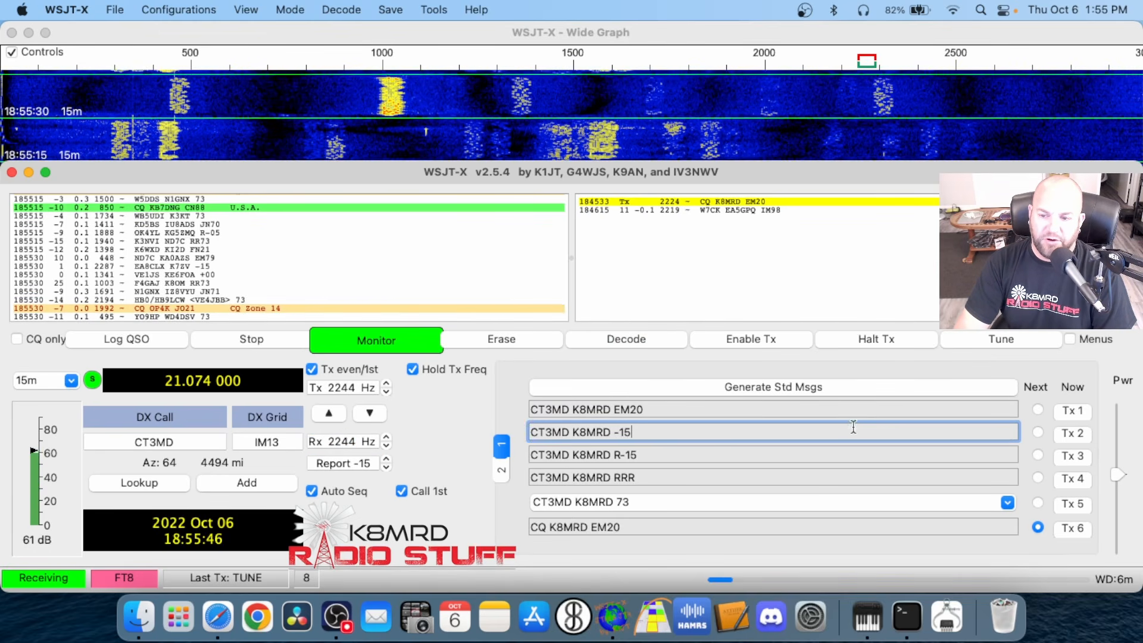
{"action": "left_click", "coordinate": [852, 456]}
{"action": "left_click", "coordinate": [850, 478]}
{"action": "left_click", "coordinate": [846, 504]}
{"action": "left_click", "coordinate": [840, 527]}
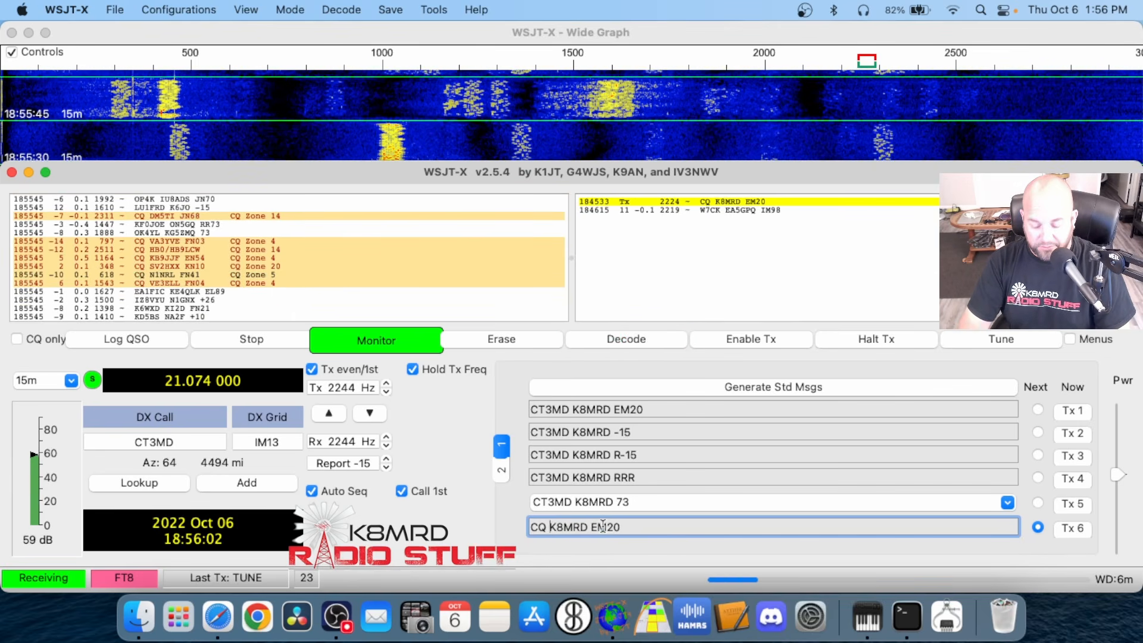
Insert POTA after CQ in the Tx 6 message, then remove it again
{"action": "type", "text": "POTA"}
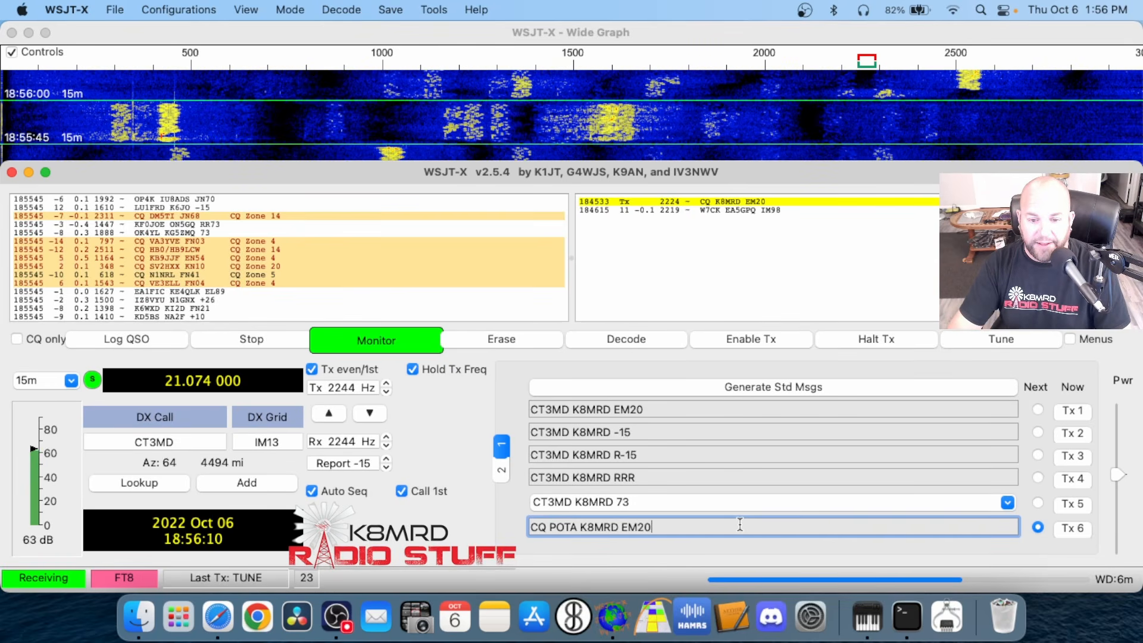
{"action": "double_click", "coordinate": [564, 527]}
{"action": "key", "text": "BackSpace"}
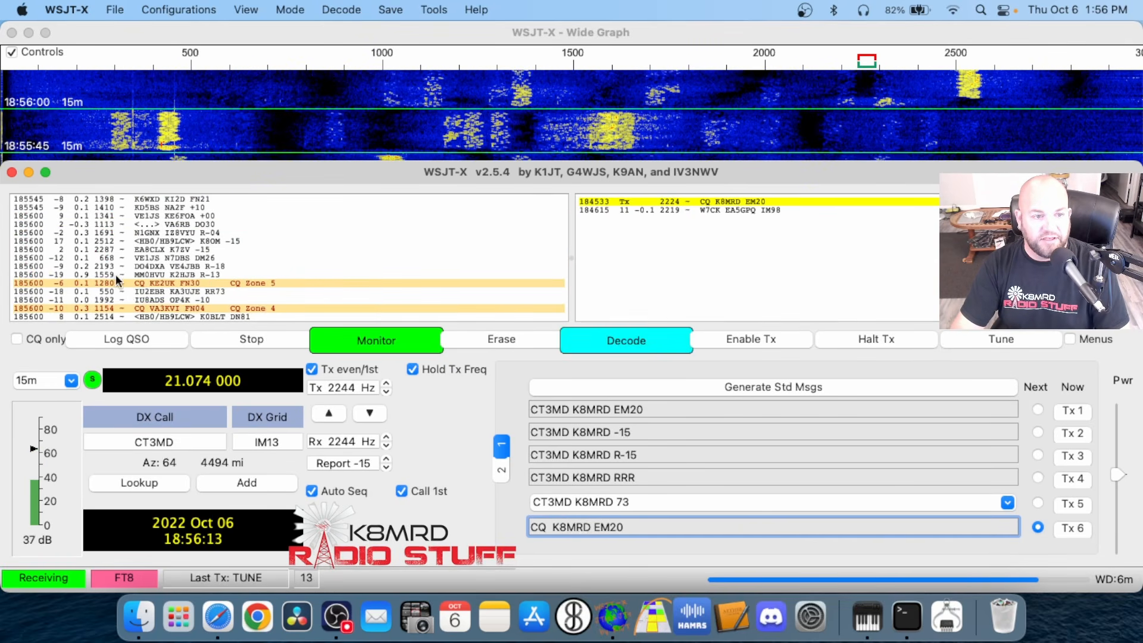
Look back through the decoded messages for a CQ DX call, insert DX after CQ in the Tx 6 message, and remove it again
{"action": "scroll", "coordinate": [154, 249], "scroll_direction": "up", "scroll_amount": 5}
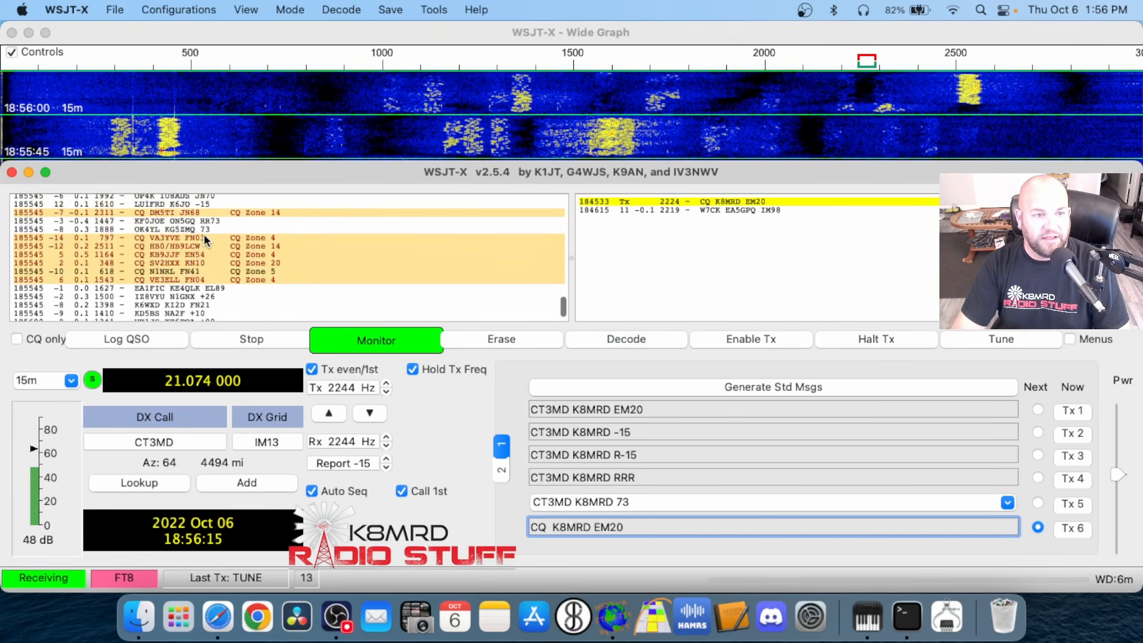
{"action": "scroll", "coordinate": [203, 235], "scroll_direction": "up", "scroll_amount": 5}
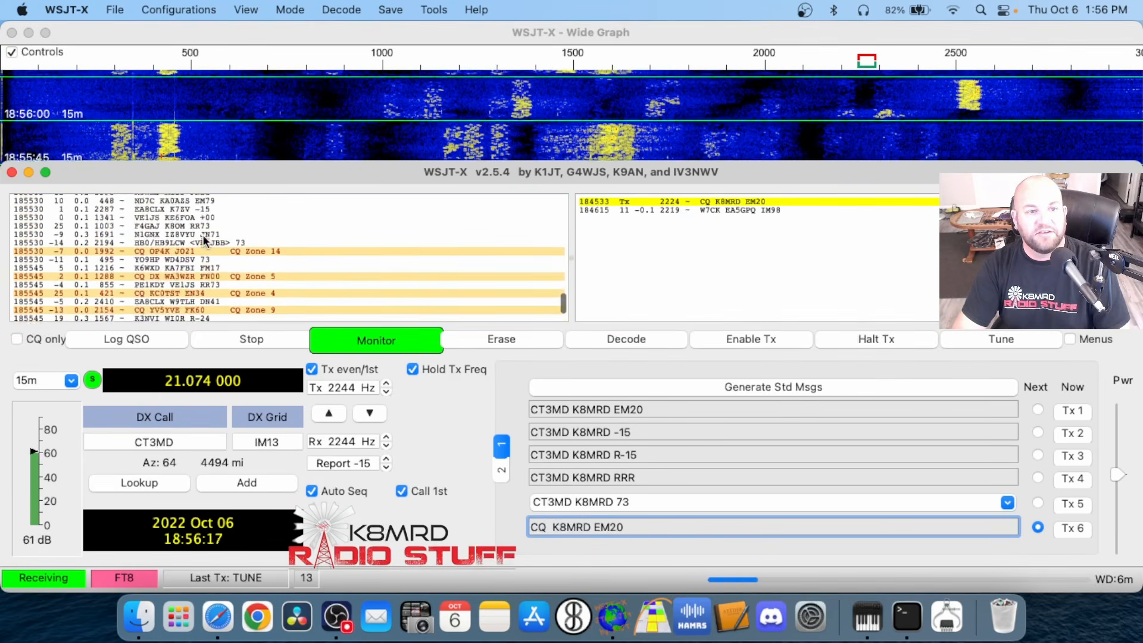
{"action": "scroll", "coordinate": [202, 236], "scroll_direction": "up", "scroll_amount": 8}
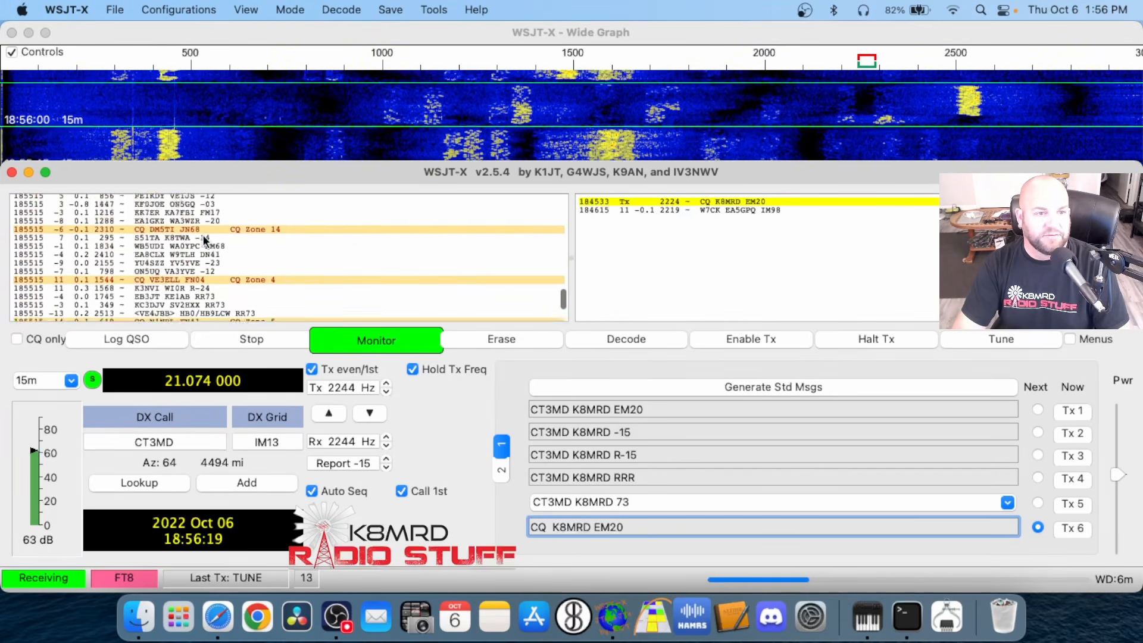
{"action": "scroll", "coordinate": [203, 238], "scroll_direction": "up", "scroll_amount": 4}
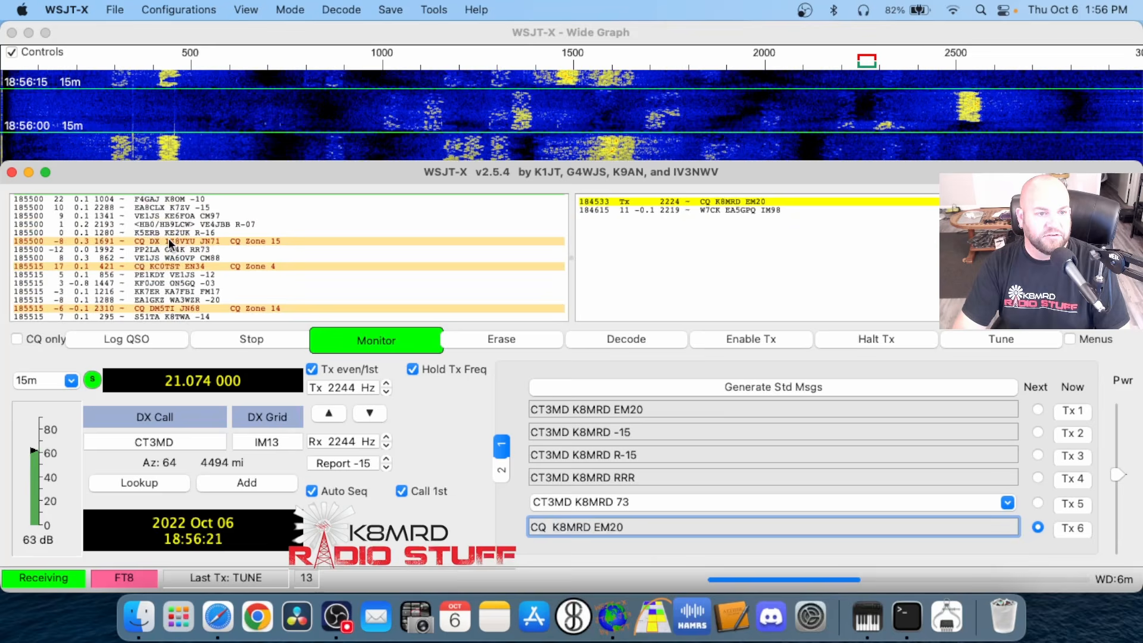
{"action": "left_click", "coordinate": [541, 528]}
{"action": "type", "text": "D"}
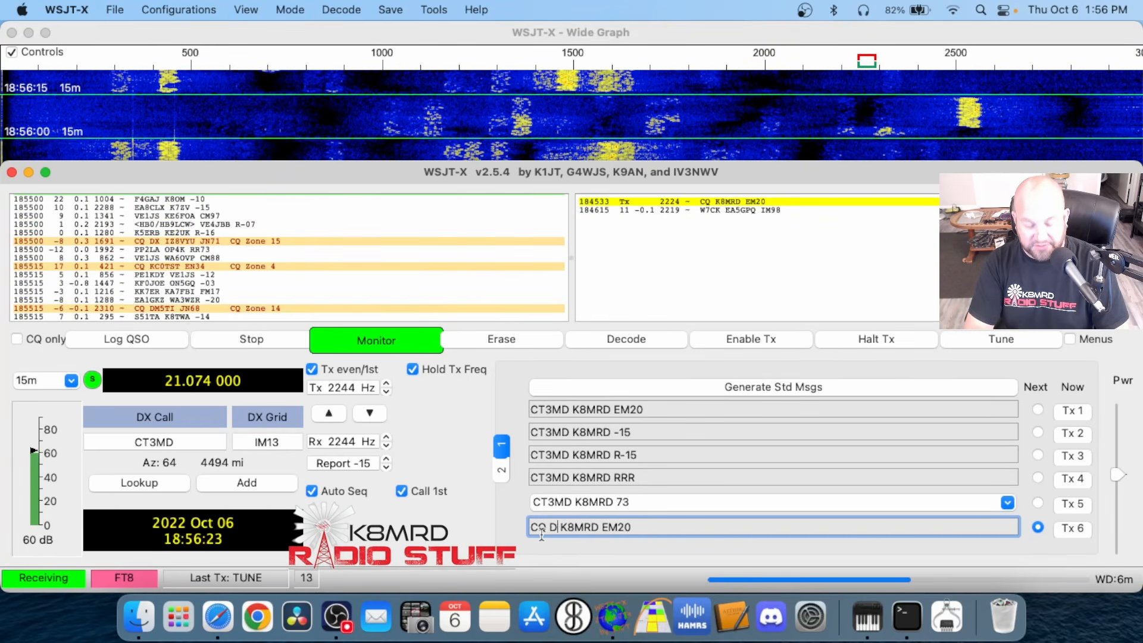
{"action": "type", "text": "X"}
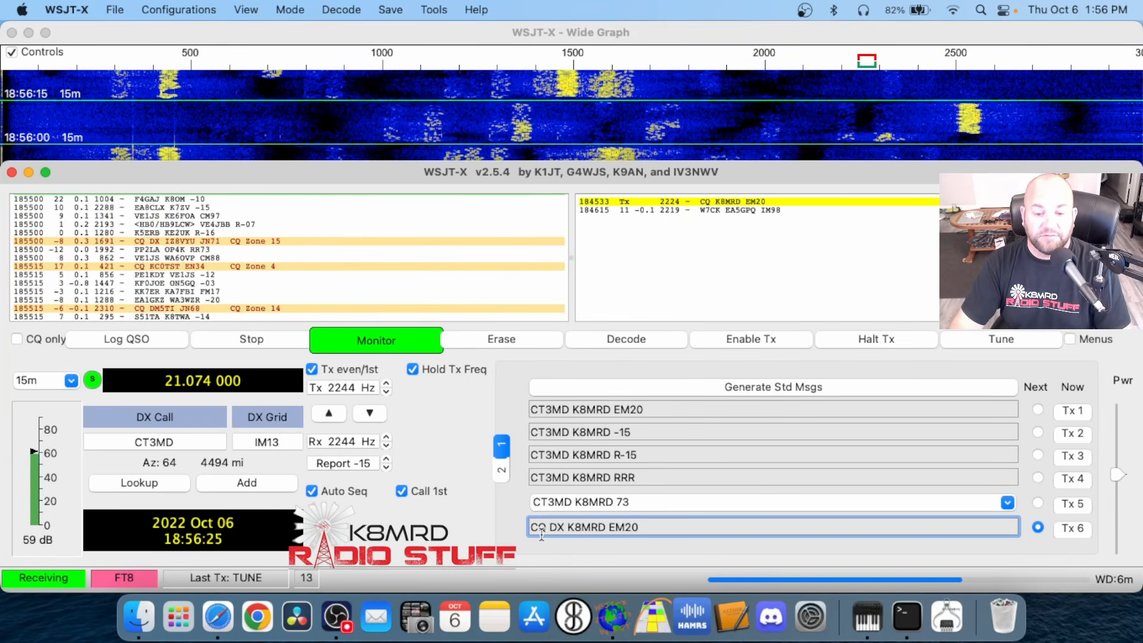
{"action": "key", "text": "BackSpace"}
{"action": "key", "text": "BackSpace"}
{"action": "key", "text": "BackSpace"}
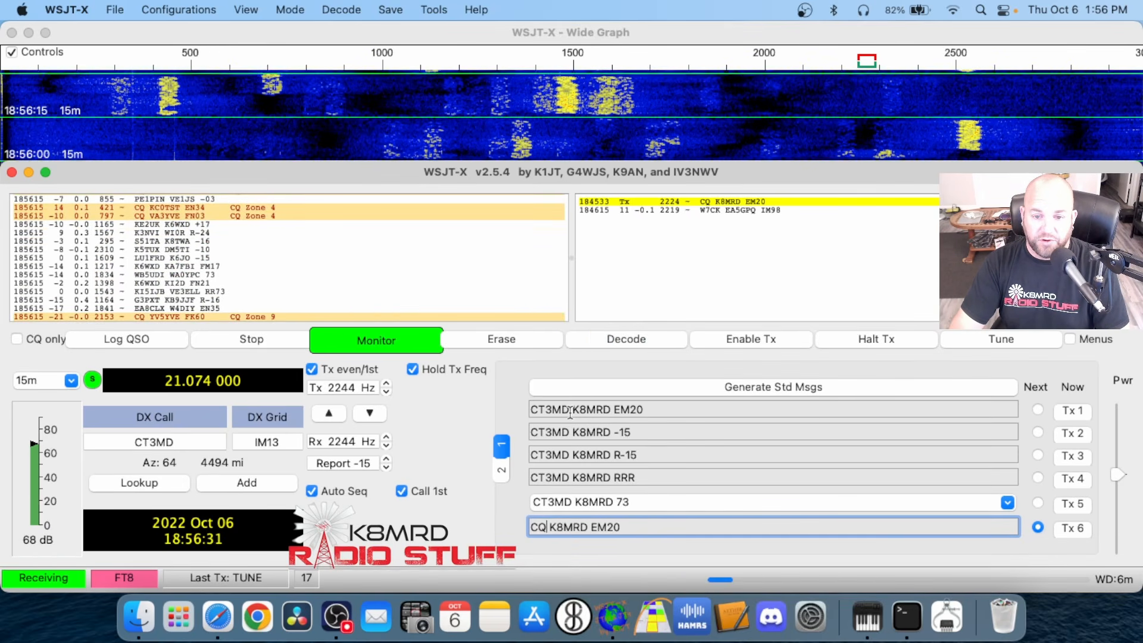
Replace the called station in the Tx 1 message with another call sign, clear it again, and select Tx 6 as the next message
{"action": "left_click_drag", "start_coordinate": [571, 412], "coordinate": [494, 404]}
{"action": "key", "text": "BackSpace"}
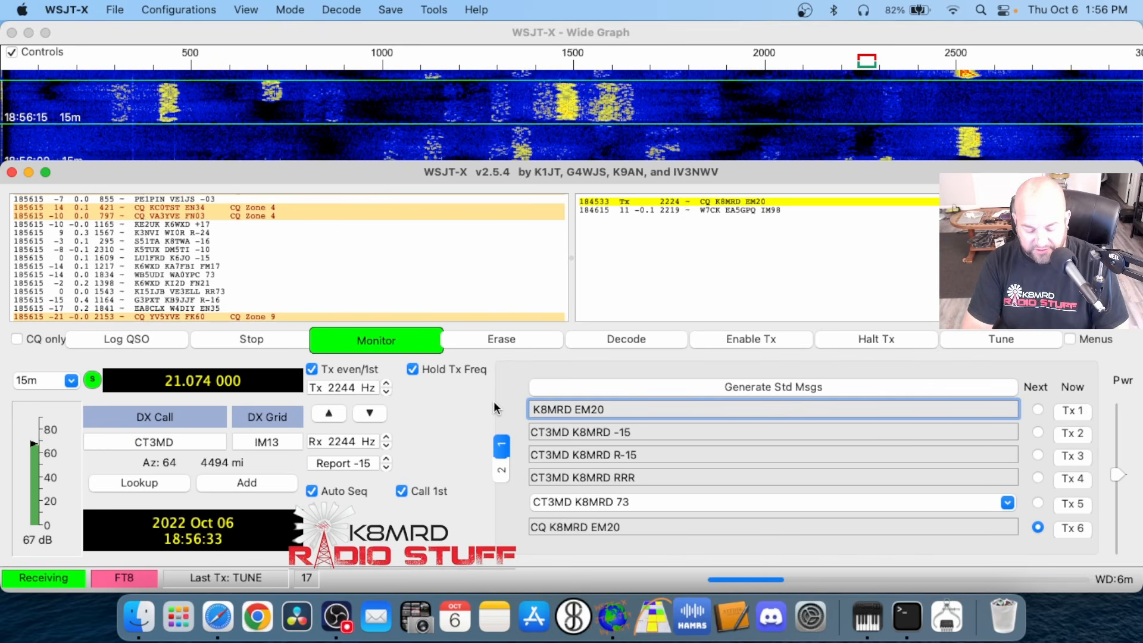
{"action": "type", "text": "KC "}
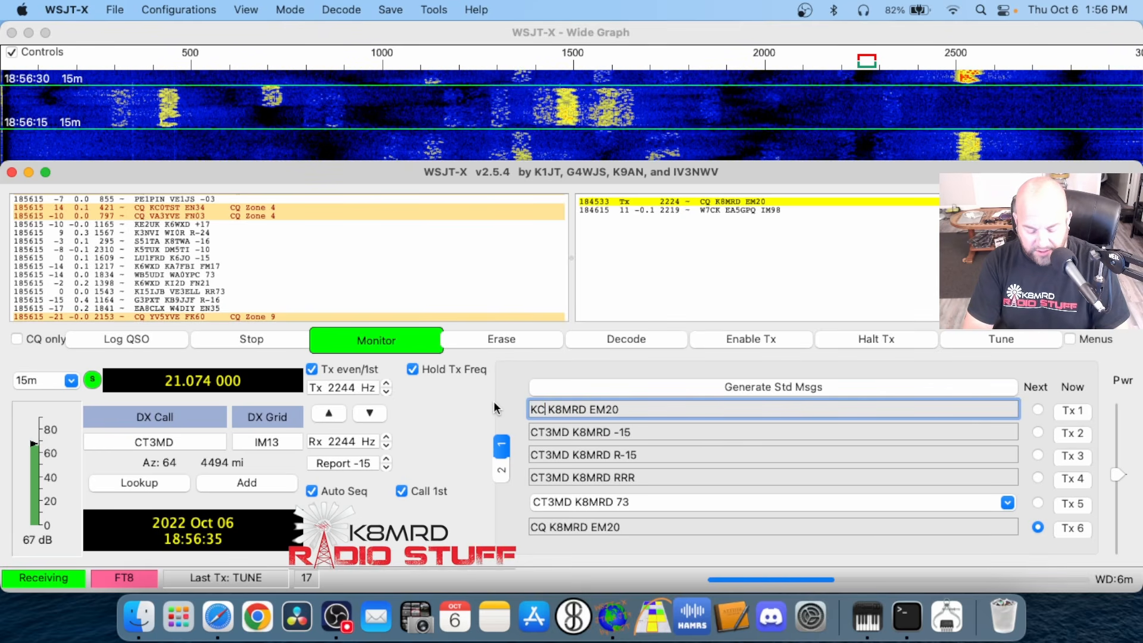
{"action": "type", "text": "5HWB"}
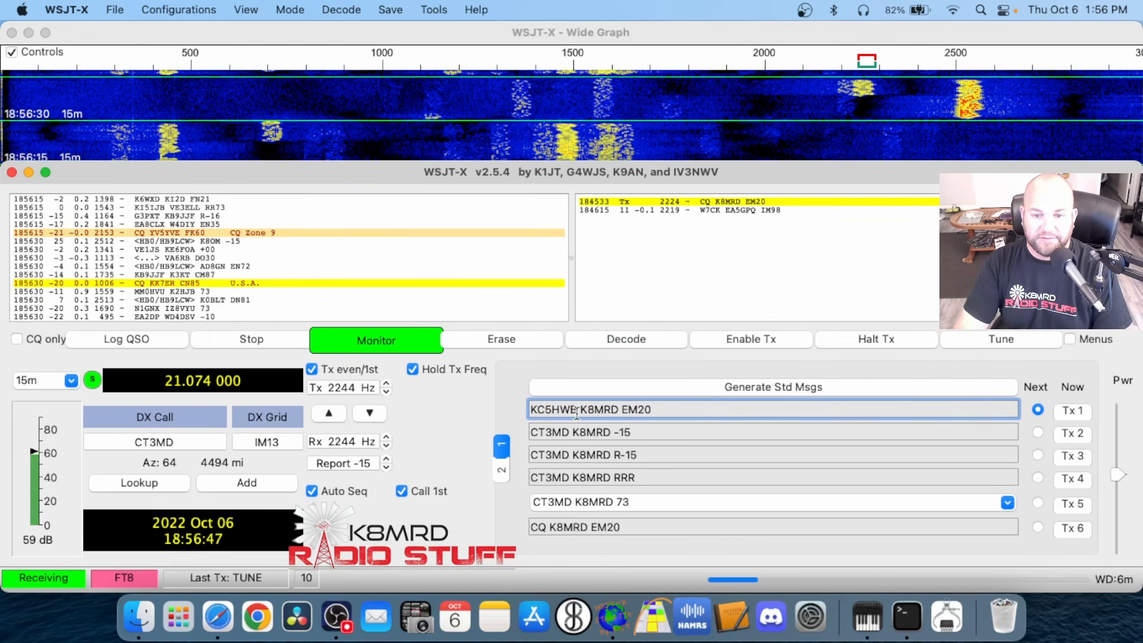
{"action": "key", "text": "BackSpace"}
{"action": "key", "text": "BackSpace"}
{"action": "key", "text": "BackSpace"}
{"action": "key", "text": "BackSpace"}
{"action": "key", "text": "BackSpace"}
{"action": "key", "text": "BackSpace"}
{"action": "left_click", "coordinate": [1039, 527]}
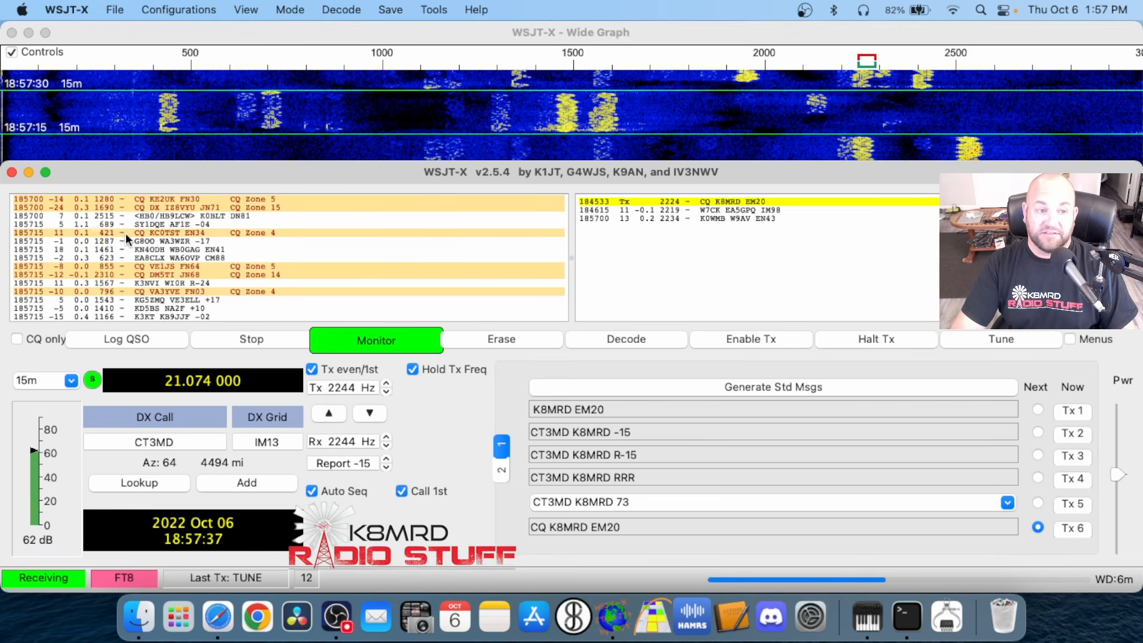
Move Tx and Rx to a clear spot on the Wide Graph and set both frequencies to 2050 Hz
{"action": "scroll", "coordinate": [170, 287], "scroll_direction": "up", "scroll_amount": 3}
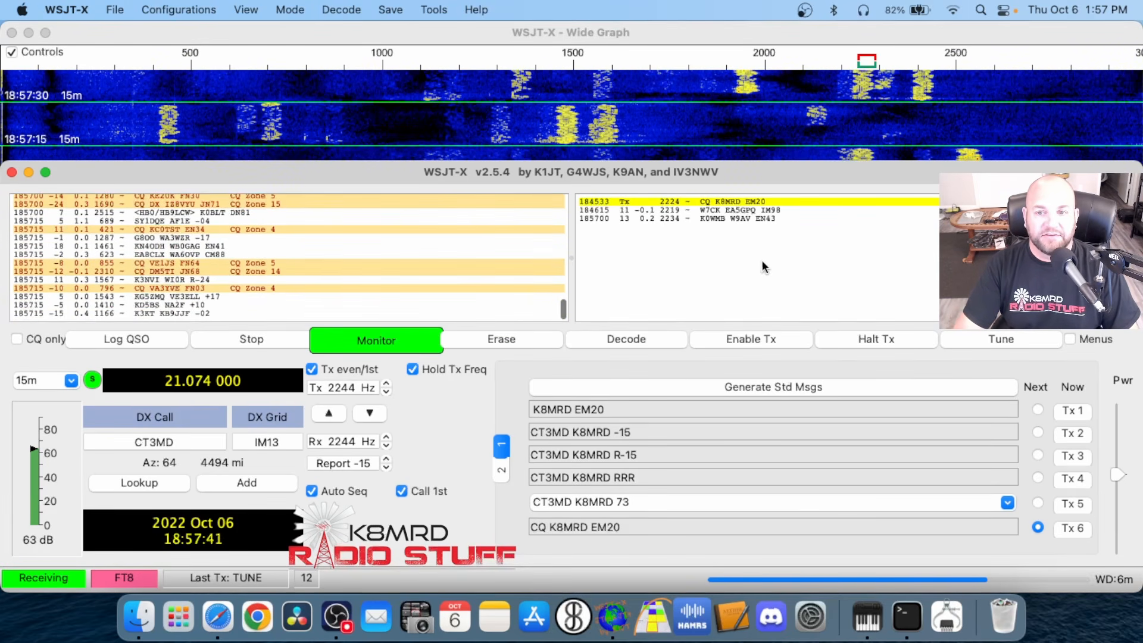
{"action": "left_click", "coordinate": [824, 76]}
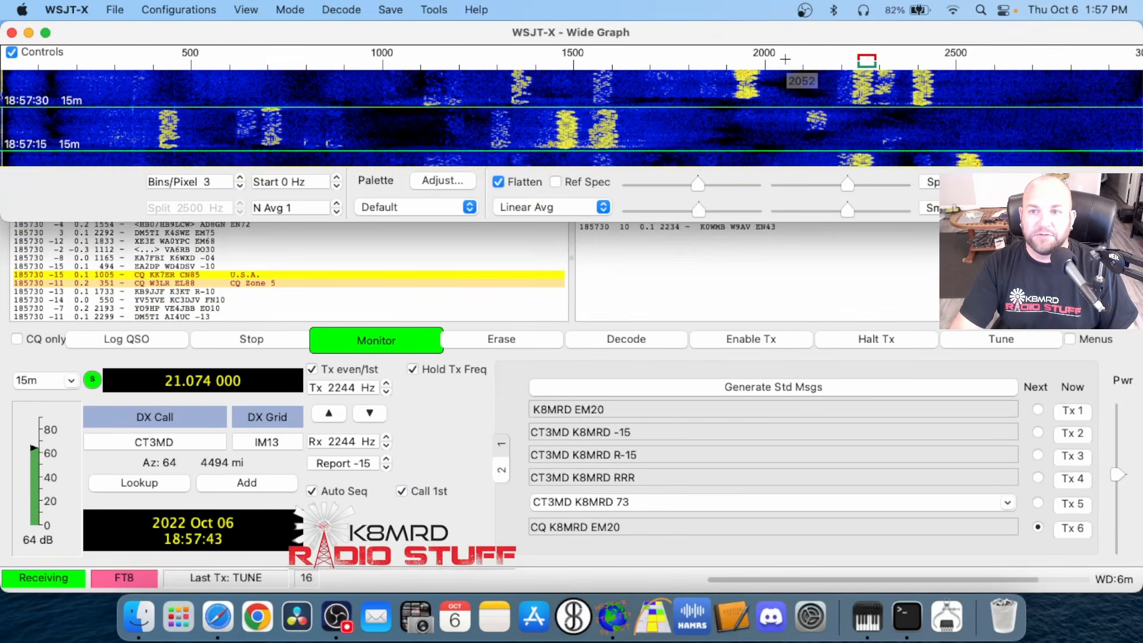
{"action": "double_click", "coordinate": [794, 76]}
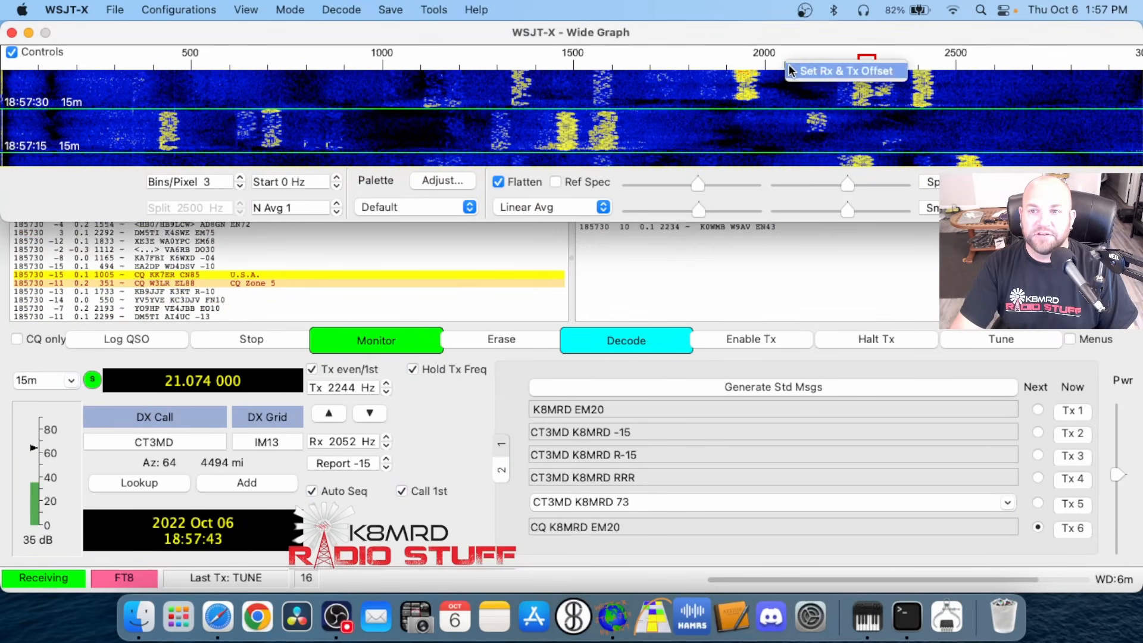
{"action": "left_click", "coordinate": [387, 392]}
{"action": "left_click", "coordinate": [387, 392]}
{"action": "left_click", "coordinate": [386, 392]}
{"action": "left_click", "coordinate": [386, 384]}
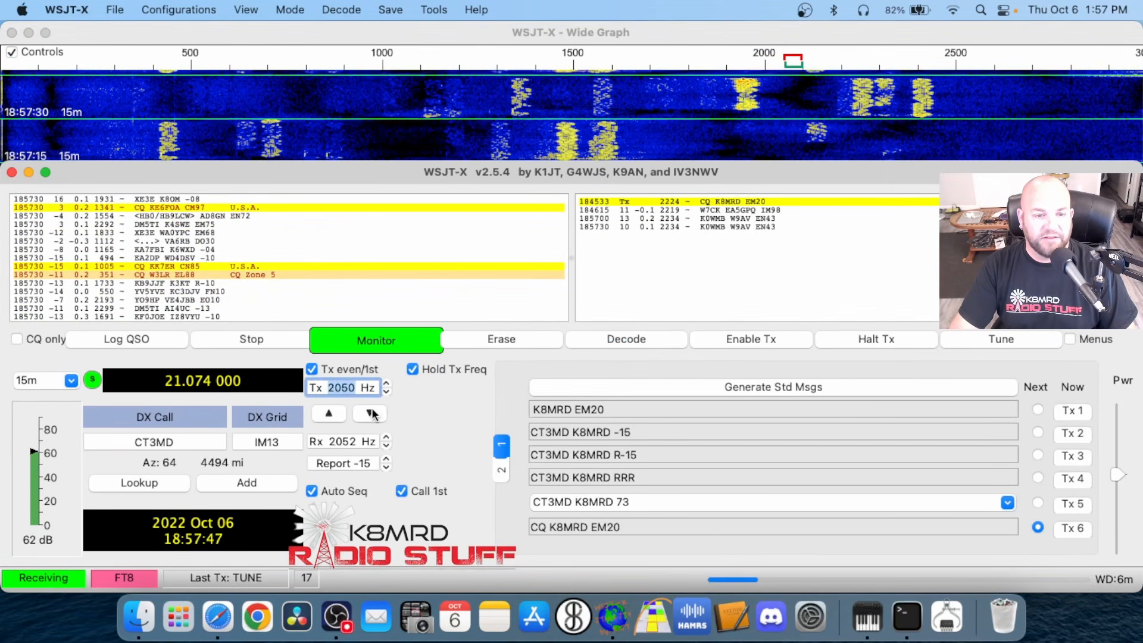
{"action": "left_click", "coordinate": [369, 413]}
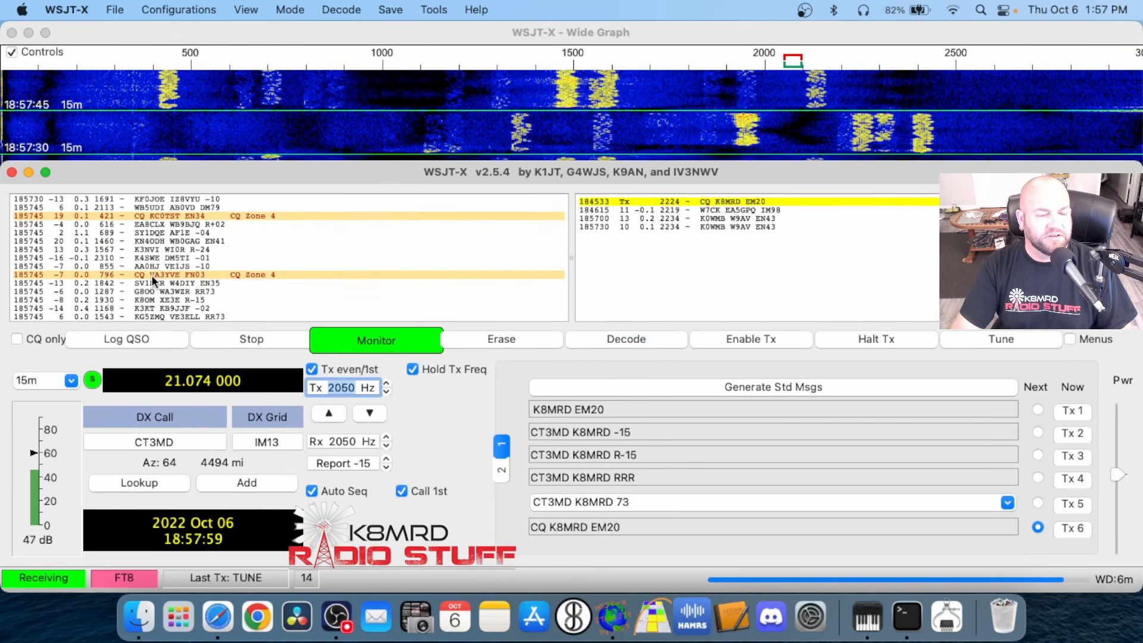
Answer the CQ from grid FN03 at 796 Hz and enter 100 as the Tx power in the QSO log entry
{"action": "double_click", "coordinate": [151, 274]}
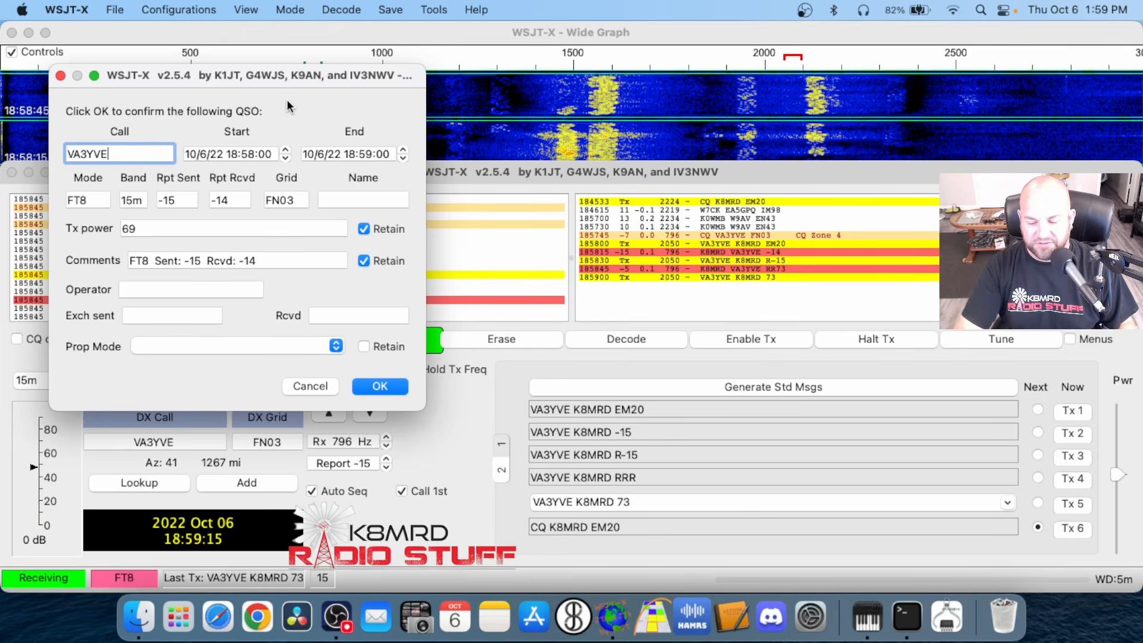
{"action": "left_click", "coordinate": [162, 231]}
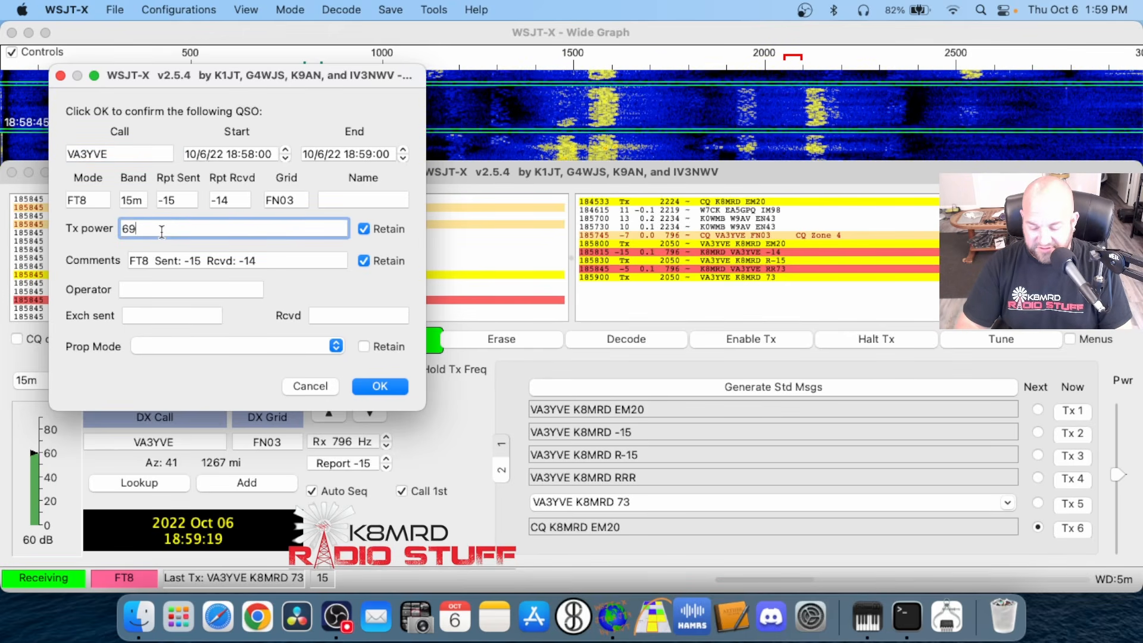
{"action": "key", "text": "BackSpace"}
{"action": "key", "text": "BackSpace"}
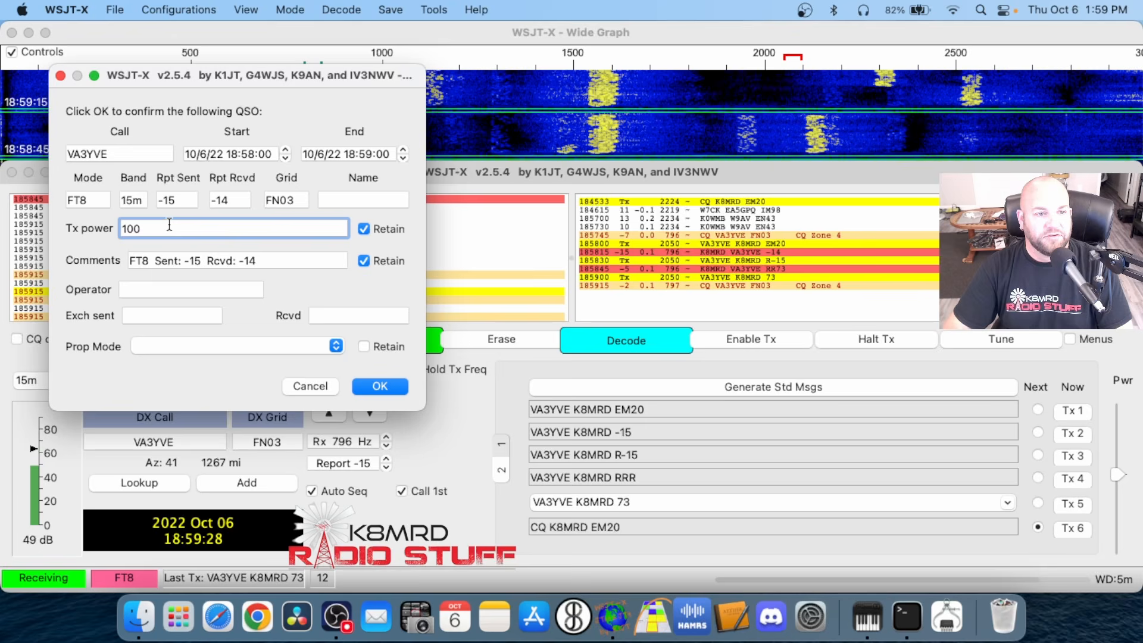
Toggle Retain off and on for Tx power and comments, go through the comments, operator and exchange fields, and log the QSO
{"action": "left_click", "coordinate": [364, 228]}
{"action": "left_click", "coordinate": [364, 261]}
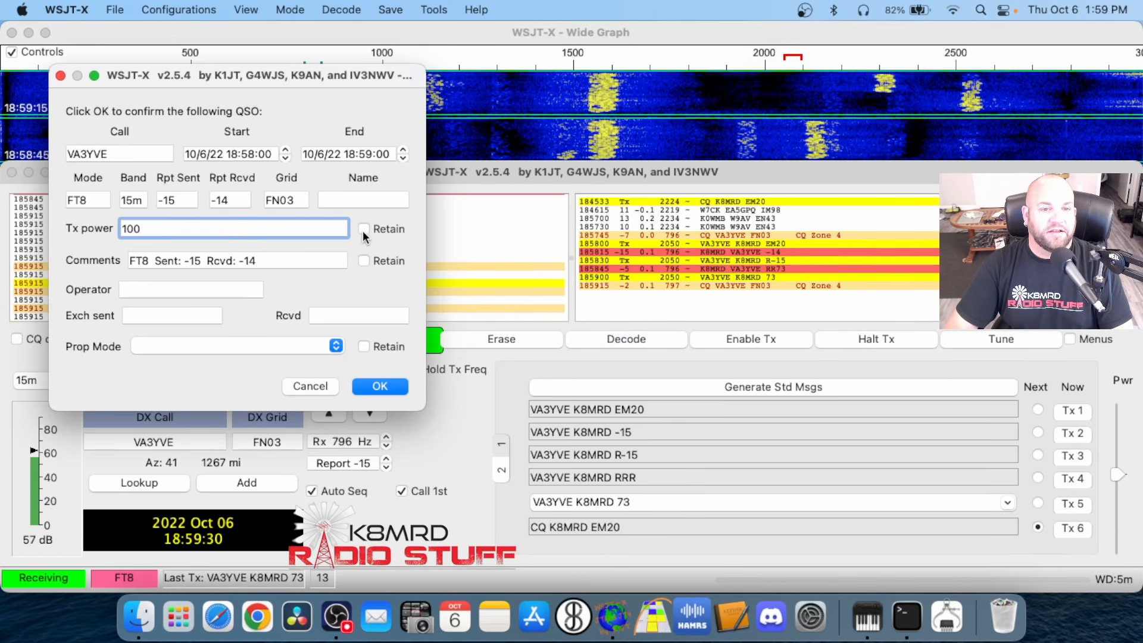
{"action": "left_click", "coordinate": [358, 262]}
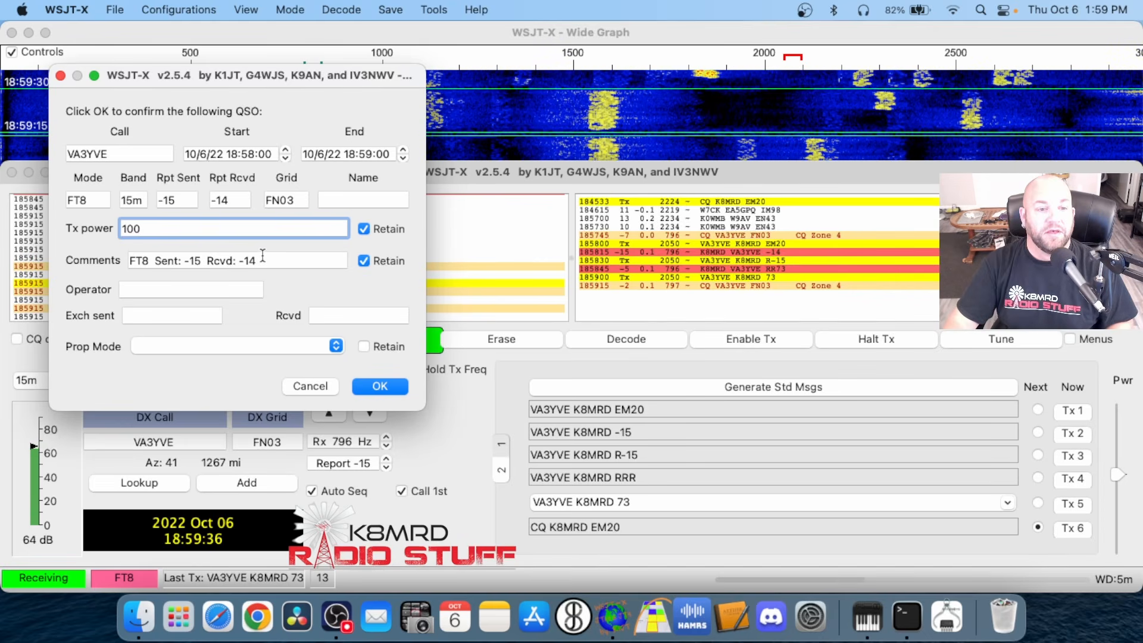
{"action": "left_click_drag", "start_coordinate": [262, 256], "coordinate": [162, 261]}
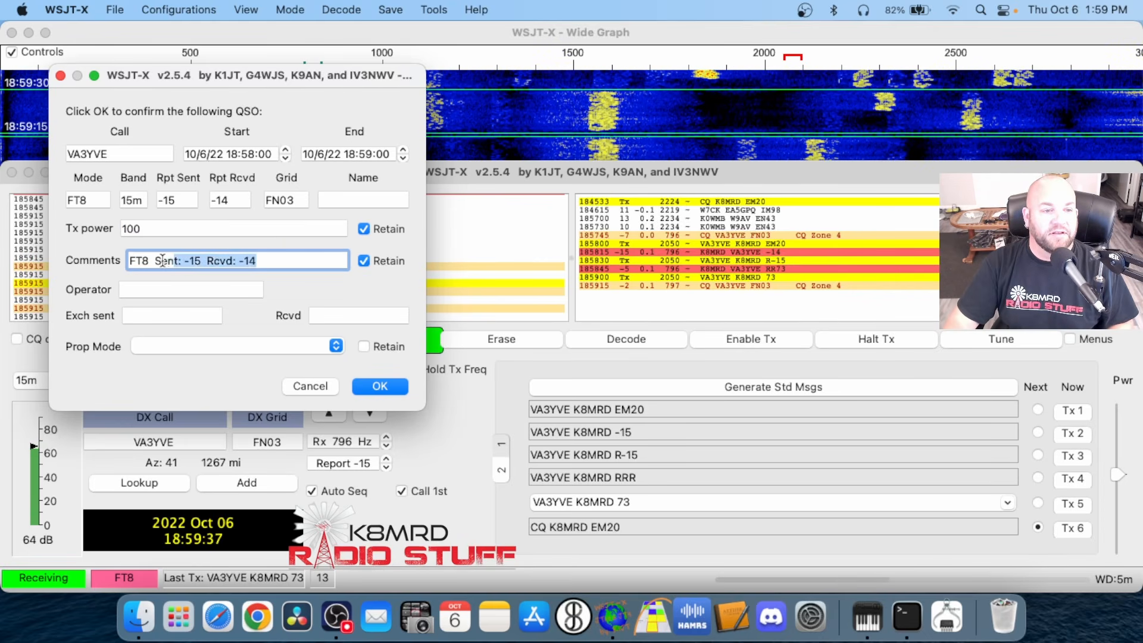
{"action": "left_click", "coordinate": [174, 232]}
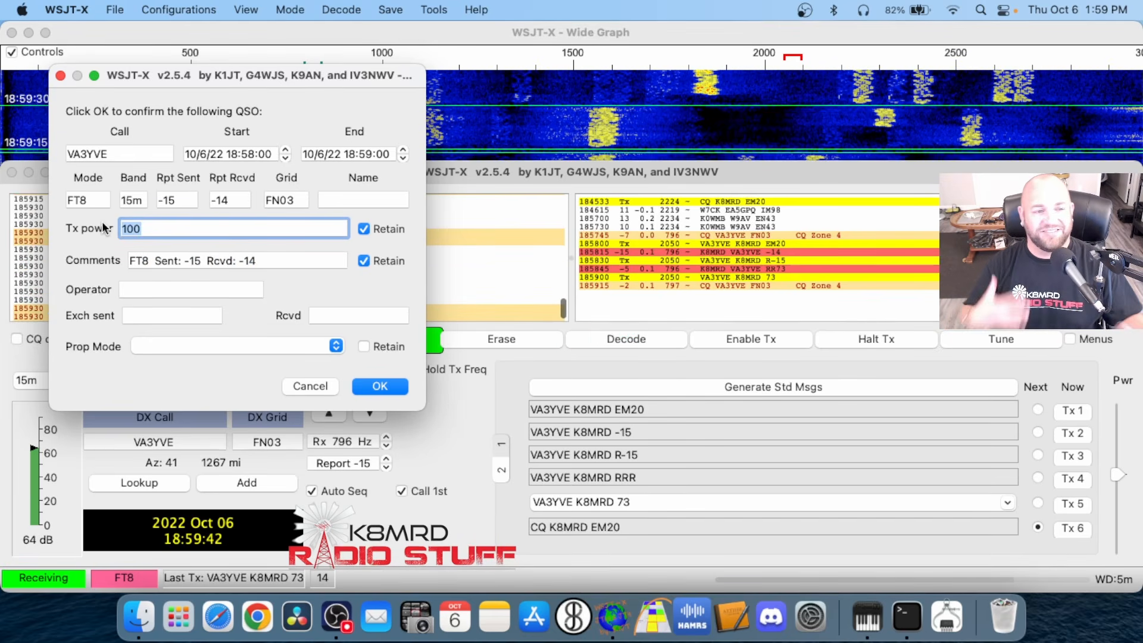
{"action": "left_click", "coordinate": [127, 290]}
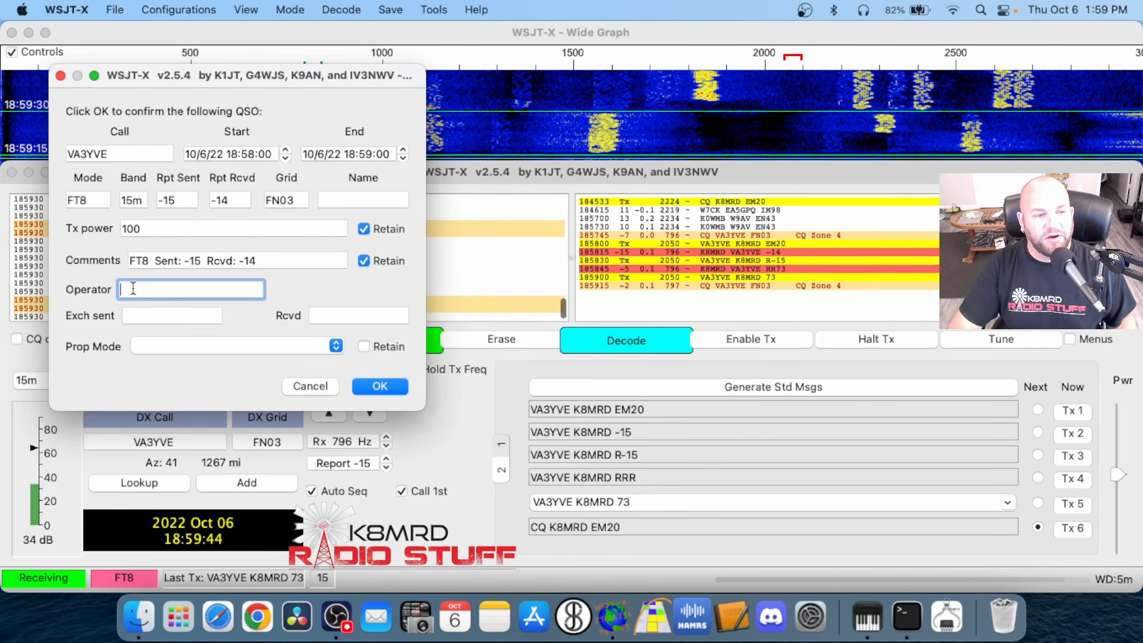
{"action": "left_click", "coordinate": [142, 318]}
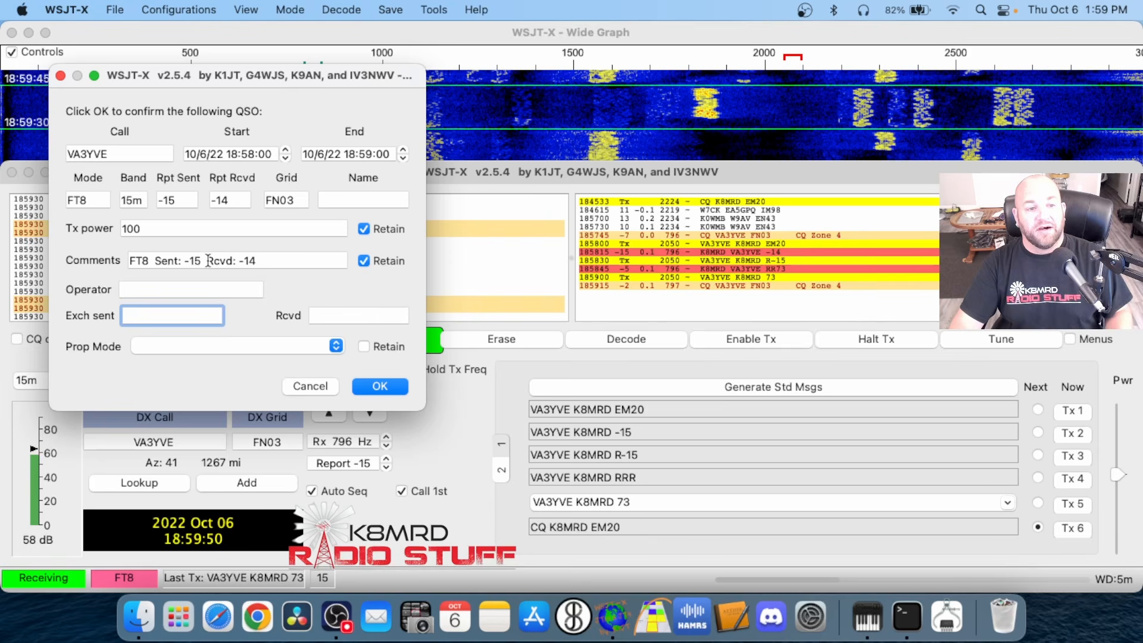
{"action": "left_click", "coordinate": [199, 230]}
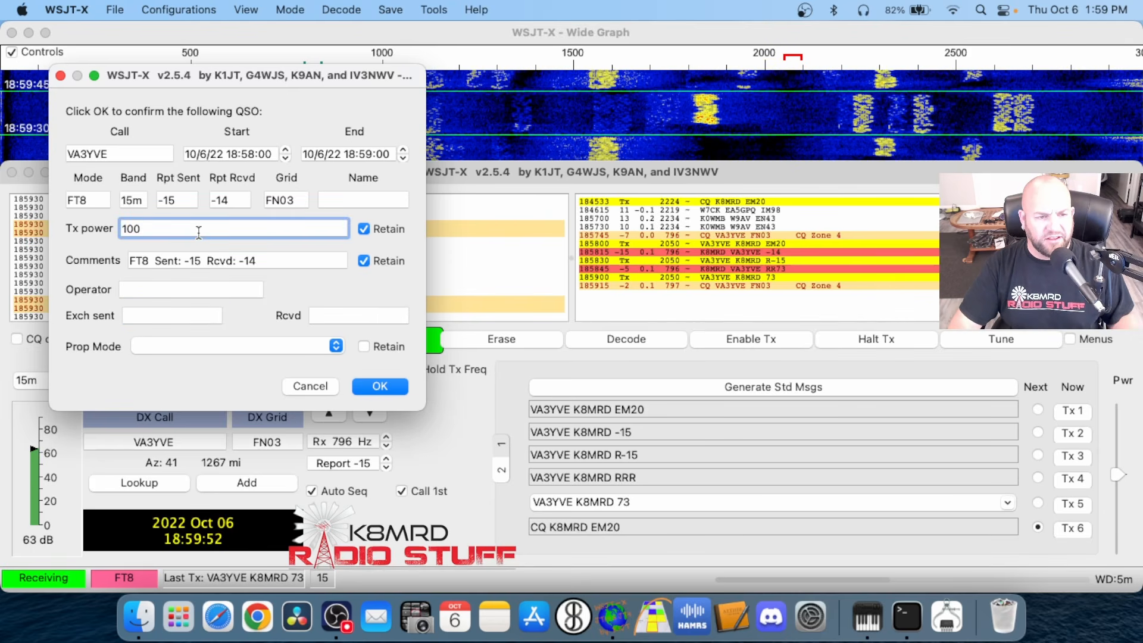
{"action": "left_click", "coordinate": [400, 388]}
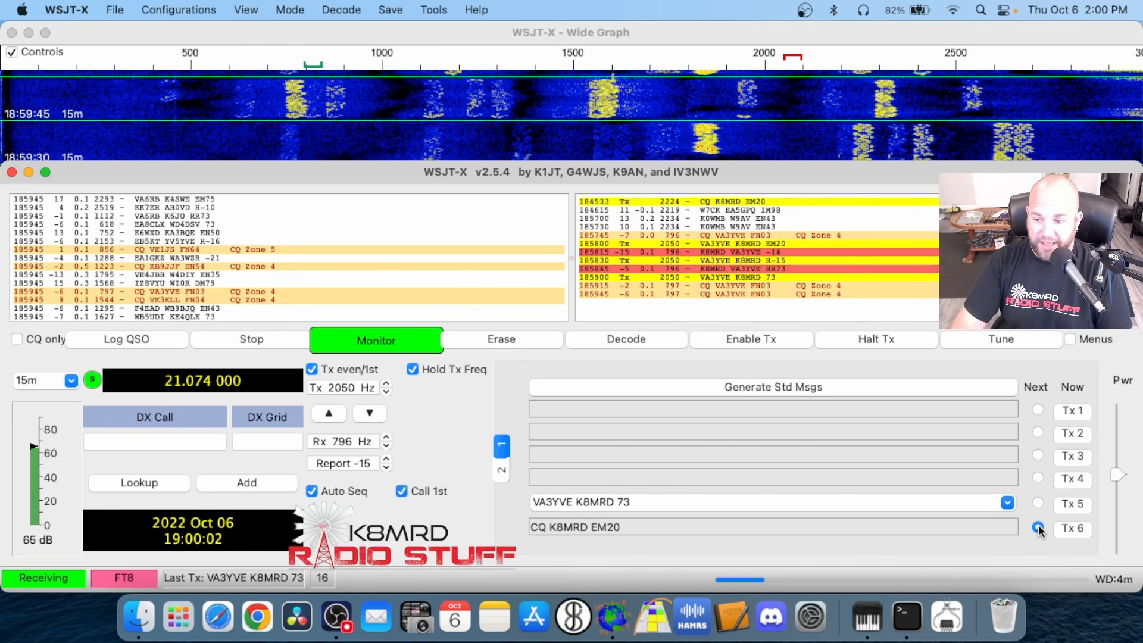
Match the Rx frequency to Tx at 2050 Hz and call CQ with Tx 6, raising the transmit power while sending
{"action": "left_click", "coordinate": [368, 415]}
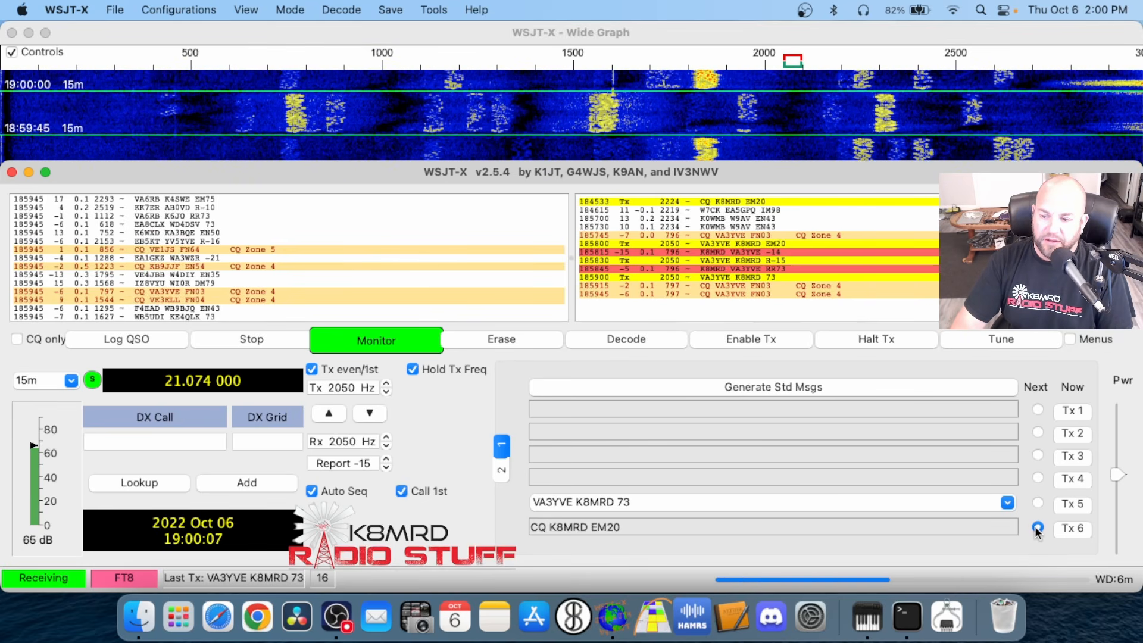
{"action": "left_click", "coordinate": [720, 337]}
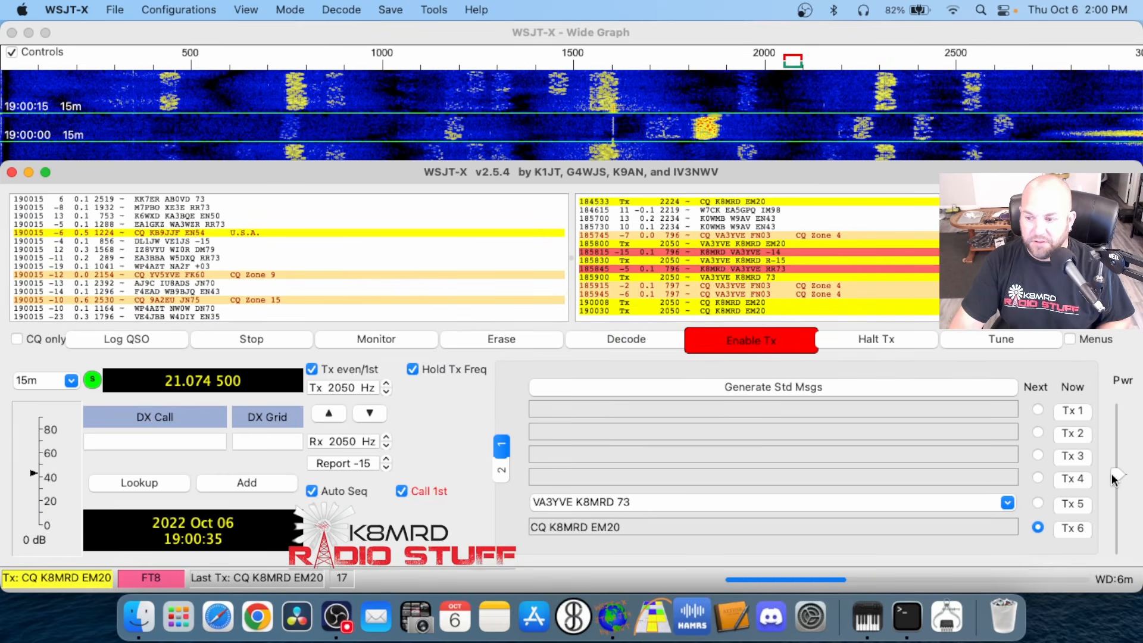
{"action": "scroll", "coordinate": [1113, 479], "scroll_direction": "up", "scroll_amount": 5}
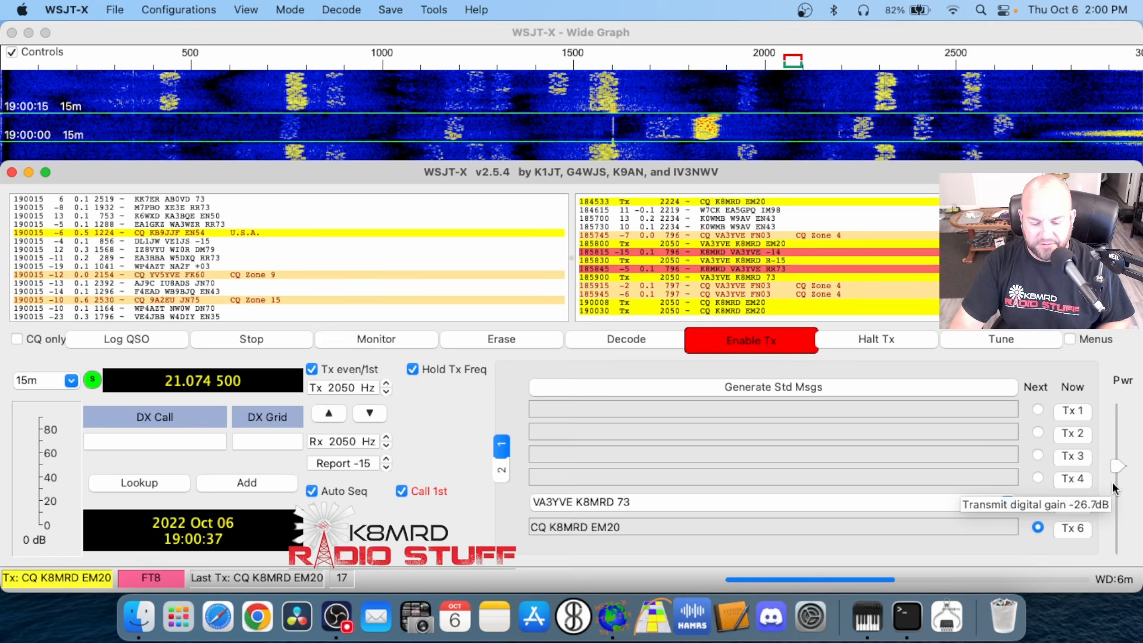
{"action": "scroll", "coordinate": [1113, 488], "scroll_direction": "up", "scroll_amount": 5}
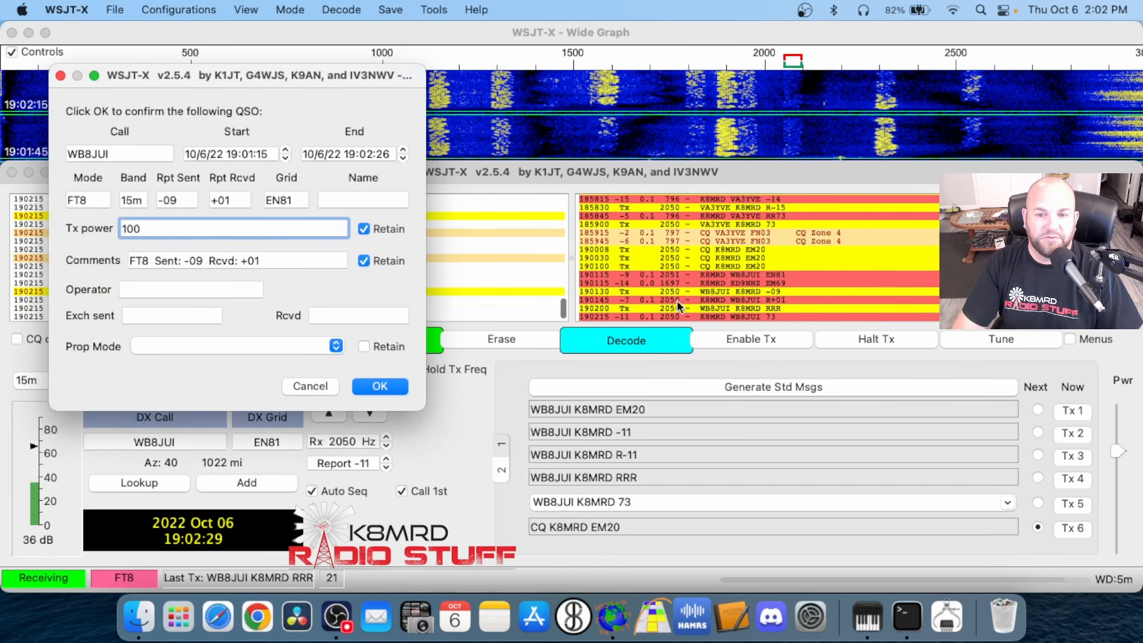
Change the Tx power to 69 in the log entry for the station in grid EN81 and log the QSO
{"action": "key", "text": "BackSpace"}
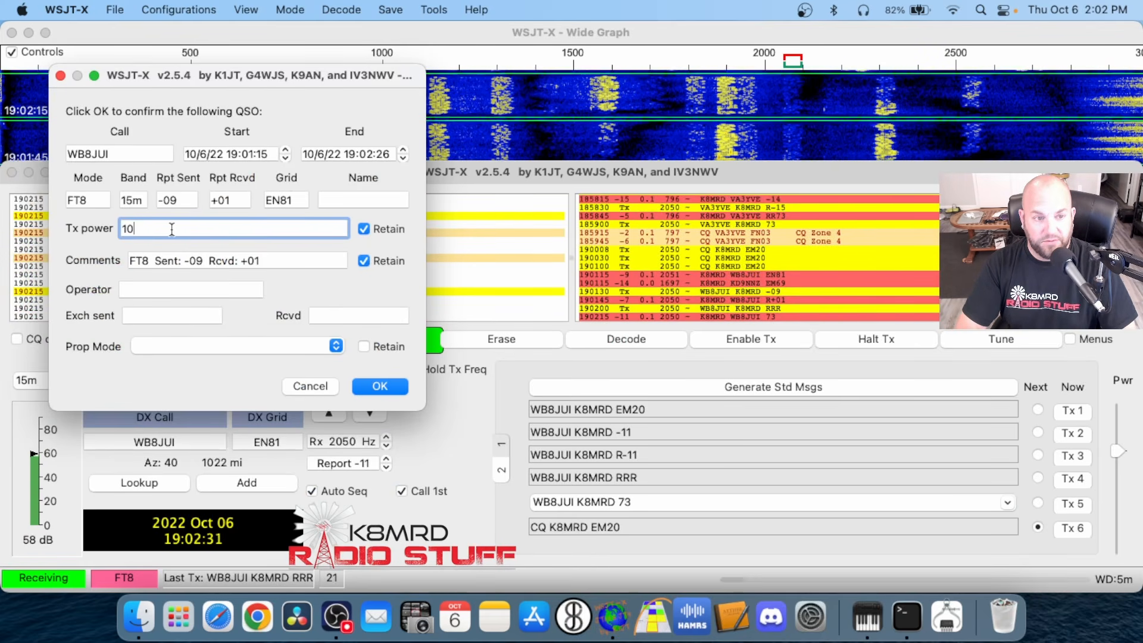
{"action": "key", "text": "BackSpace"}
{"action": "key", "text": "BackSpace"}
{"action": "type", "text": "69"}
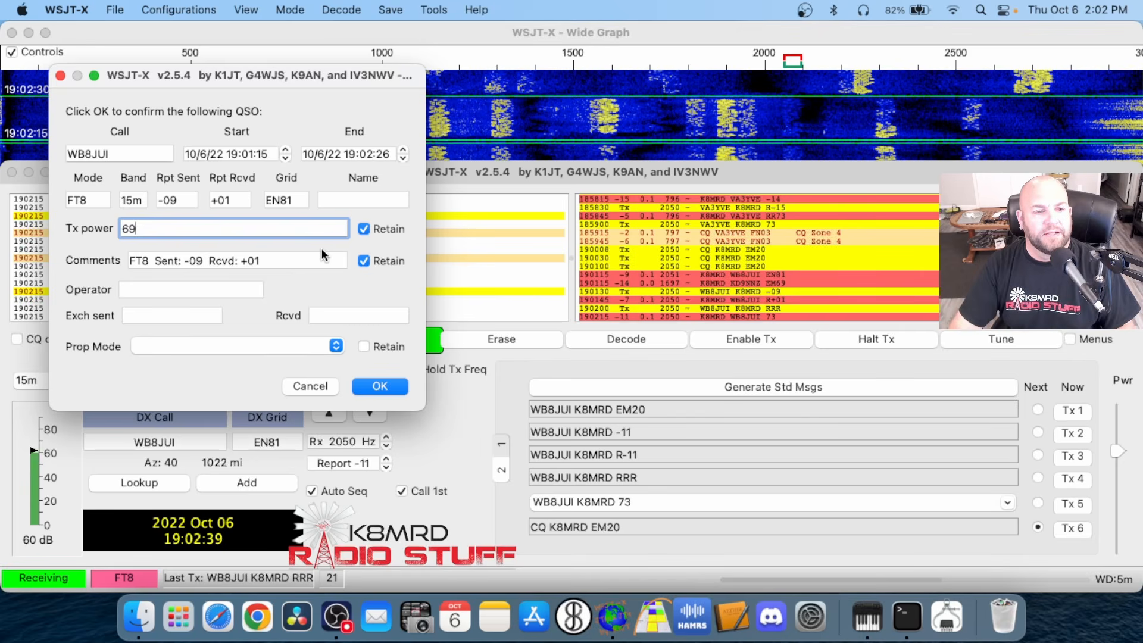
{"action": "left_click", "coordinate": [379, 387]}
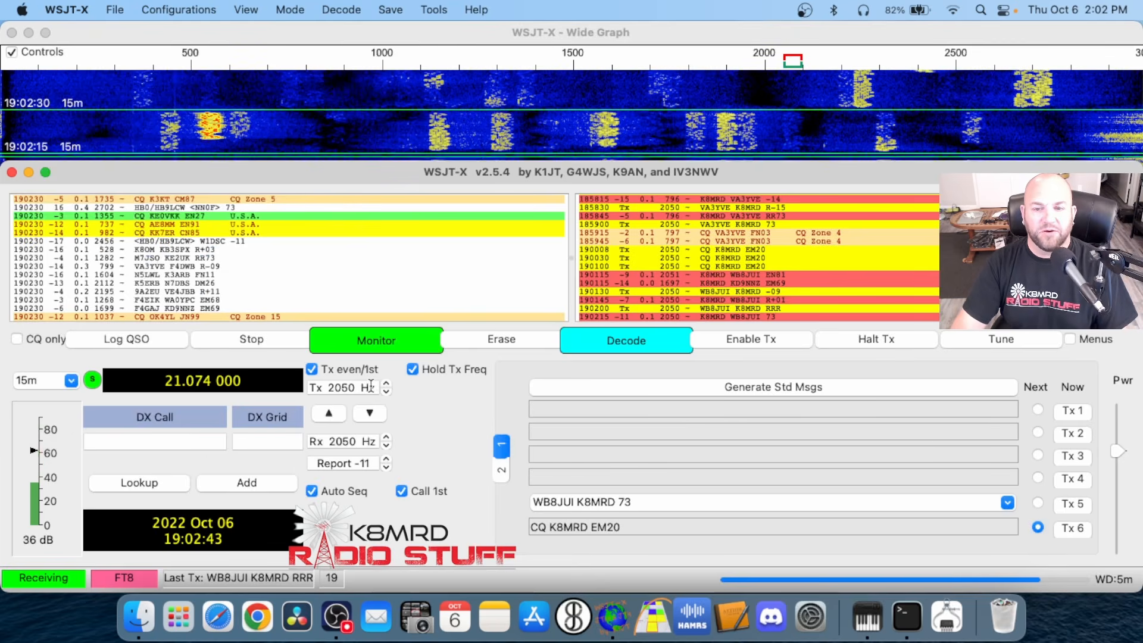
Reply to the other station that called from grid EM69 at 1697 Hz, sending its signal report with transmit enabled
{"action": "double_click", "coordinate": [784, 281]}
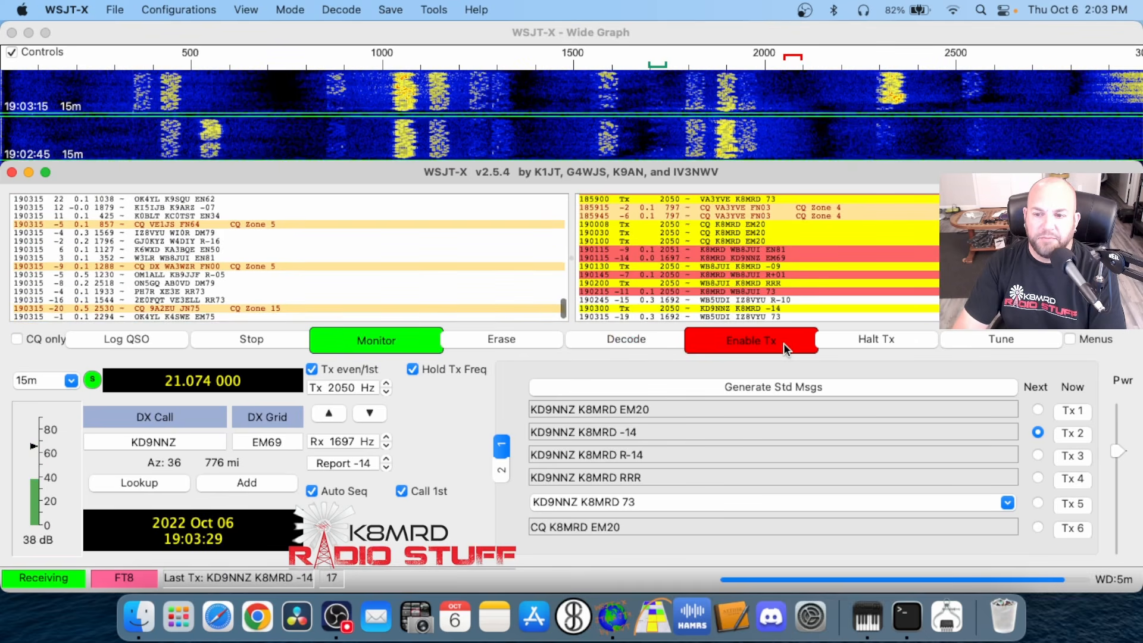
Stop transmitting to the station in grid EM69, select the CQ call from grid JN75 at 2530 Hz, and halt transmit
{"action": "left_click", "coordinate": [786, 348]}
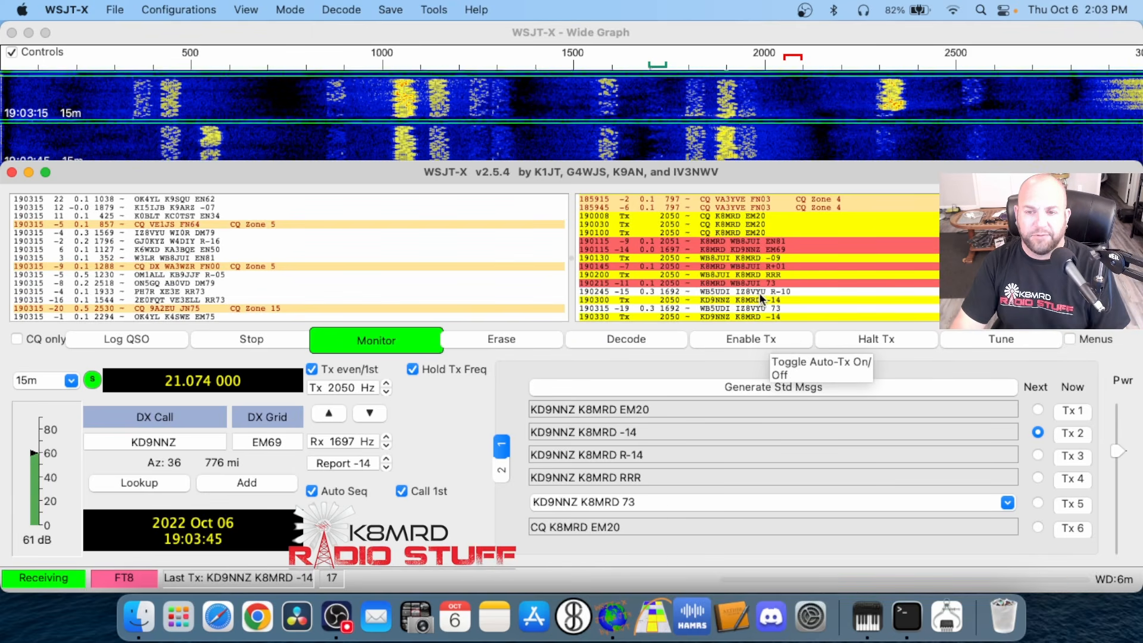
{"action": "double_click", "coordinate": [148, 309]}
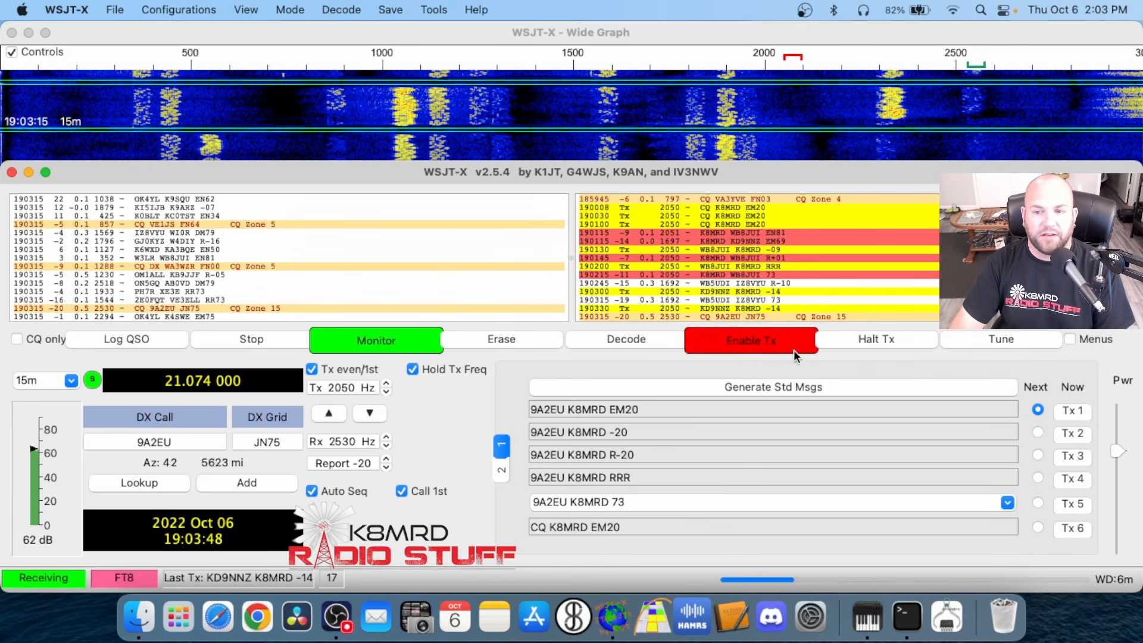
{"action": "left_click", "coordinate": [864, 339]}
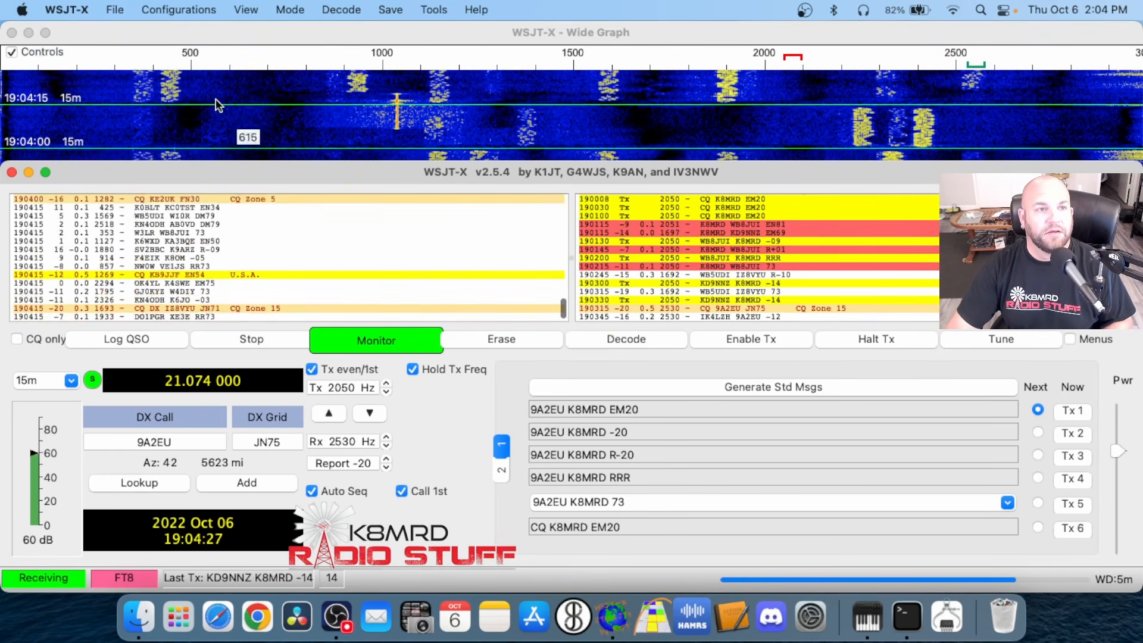
Open the WSJT-X log directory and open wsjtx_log.adi with Aether
{"action": "left_click", "coordinate": [116, 10]}
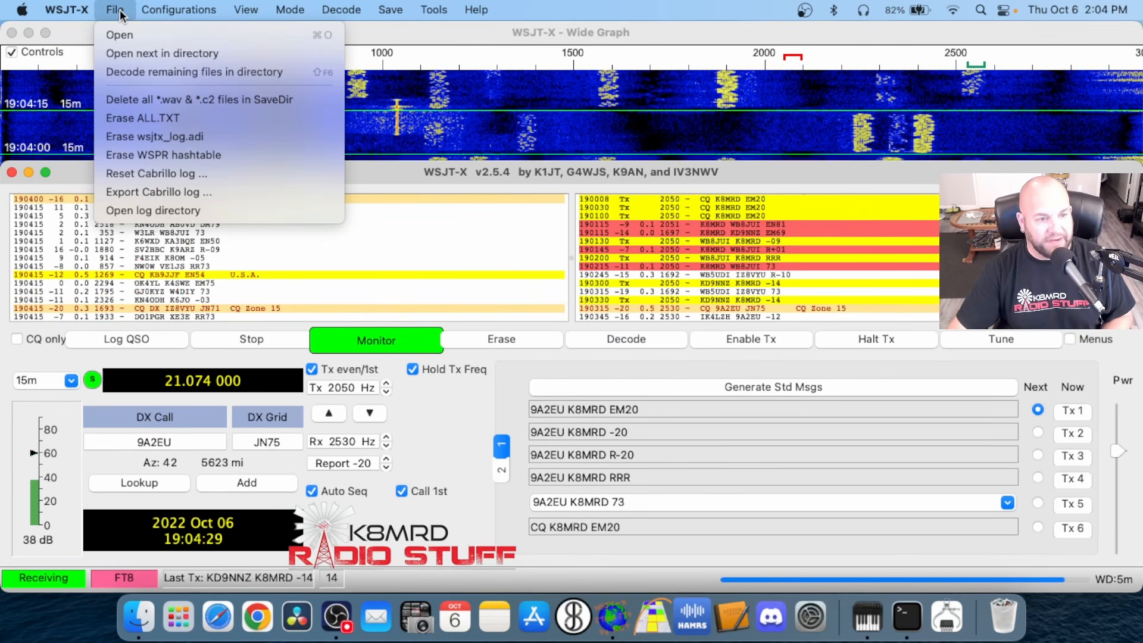
{"action": "left_click", "coordinate": [203, 209]}
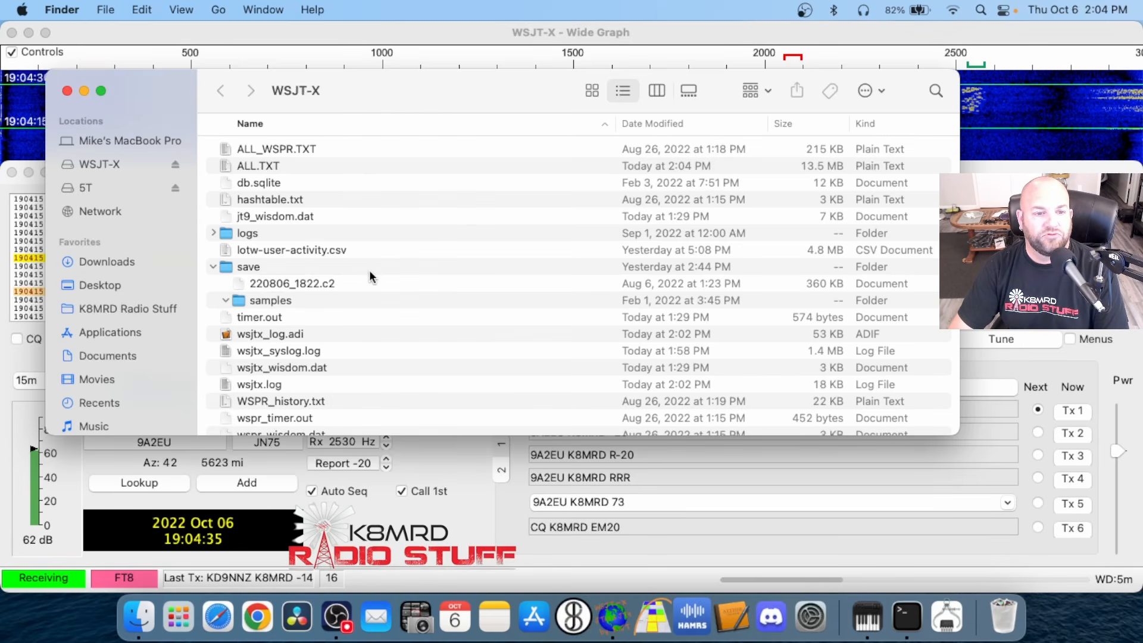
{"action": "scroll", "coordinate": [366, 292], "scroll_direction": "down", "scroll_amount": 1}
{"action": "left_click", "coordinate": [375, 320]}
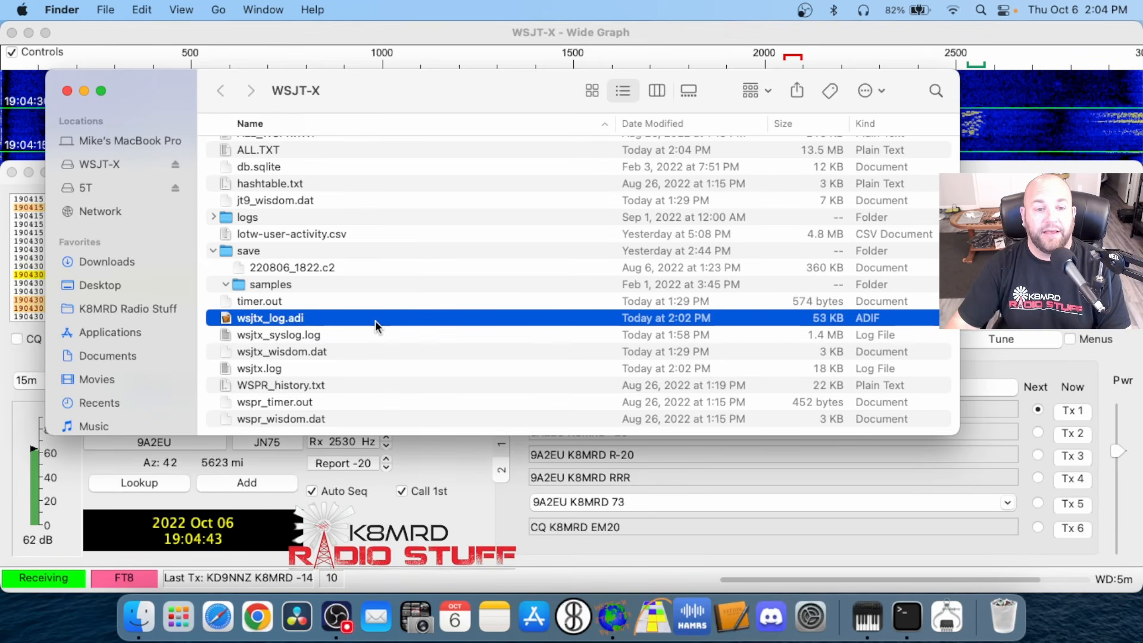
{"action": "right_click", "coordinate": [375, 320]}
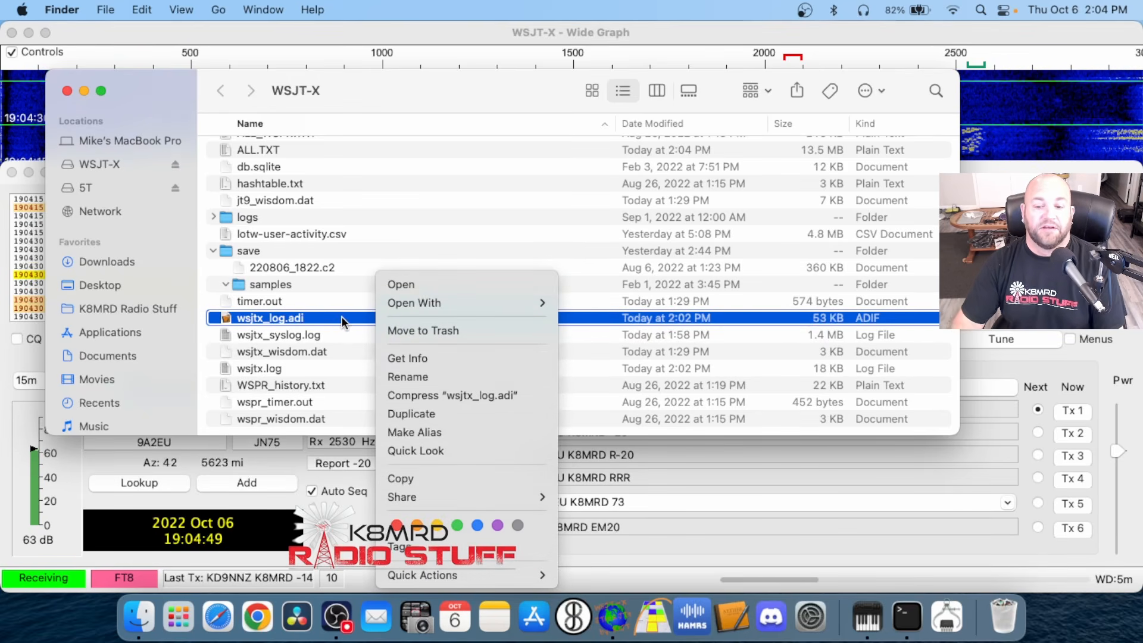
{"action": "mouse_move", "coordinate": [417, 301]}
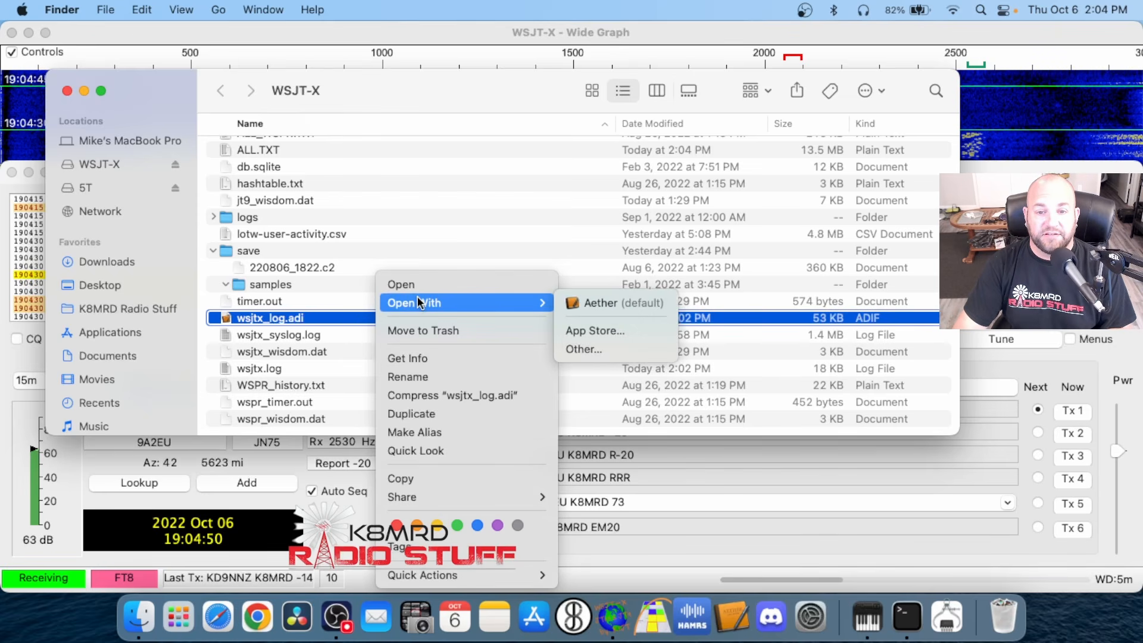
{"action": "left_click", "coordinate": [615, 303]}
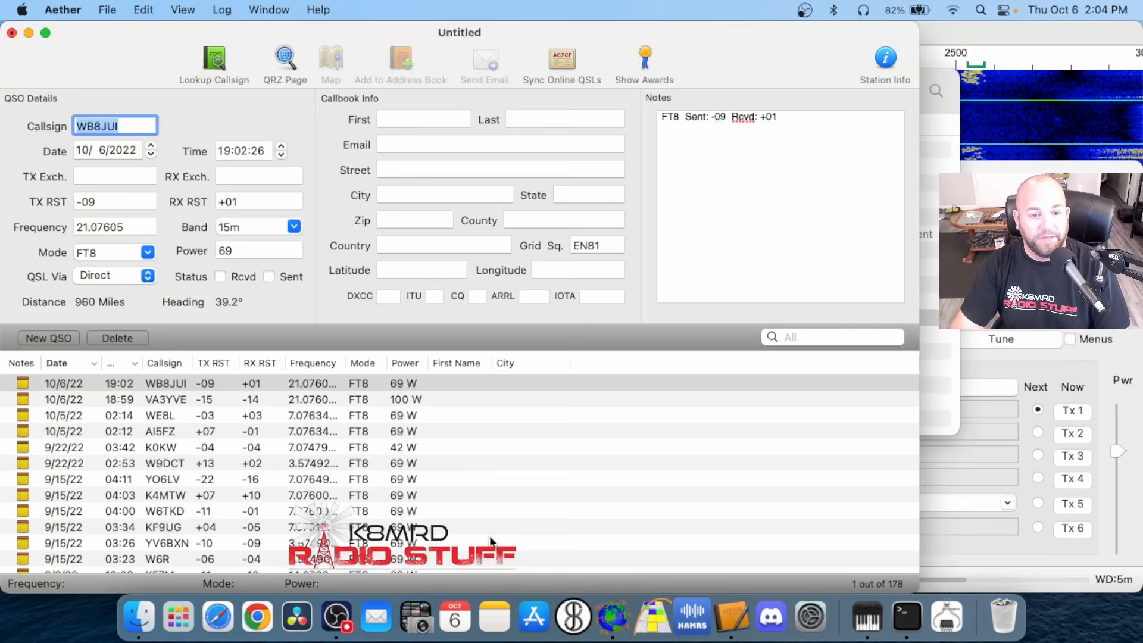
Look through the contacts in the opened ADIF log from the newest to the oldest and back
{"action": "scroll", "coordinate": [456, 488], "scroll_direction": "down", "scroll_amount": 20}
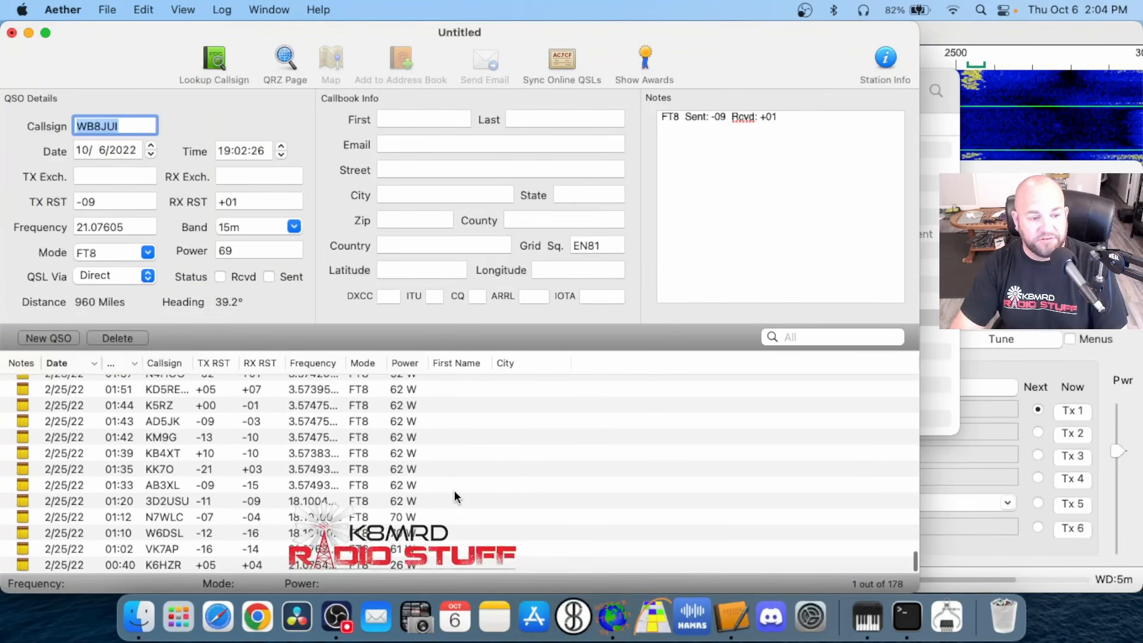
{"action": "scroll", "coordinate": [455, 490], "scroll_direction": "up", "scroll_amount": 20}
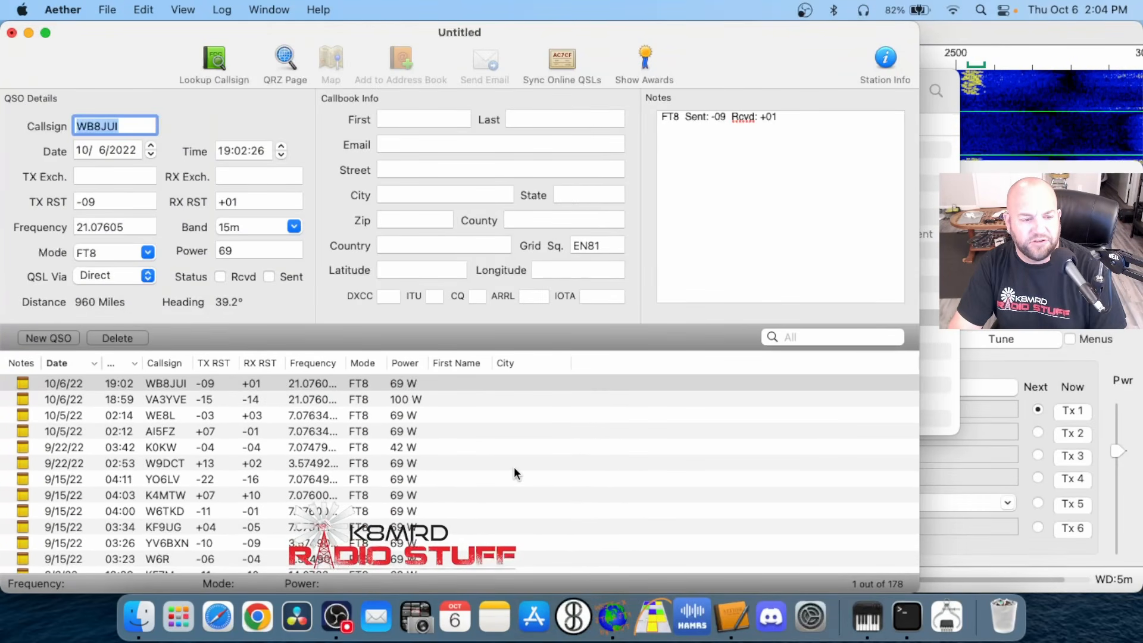
{"action": "scroll", "coordinate": [514, 469], "scroll_direction": "up", "scroll_amount": 5}
{"action": "left_click_drag", "start_coordinate": [153, 54], "coordinate": [219, 54]}
{"action": "left_click", "coordinate": [504, 385]}
{"action": "scroll", "coordinate": [521, 457], "scroll_direction": "down", "scroll_amount": 10}
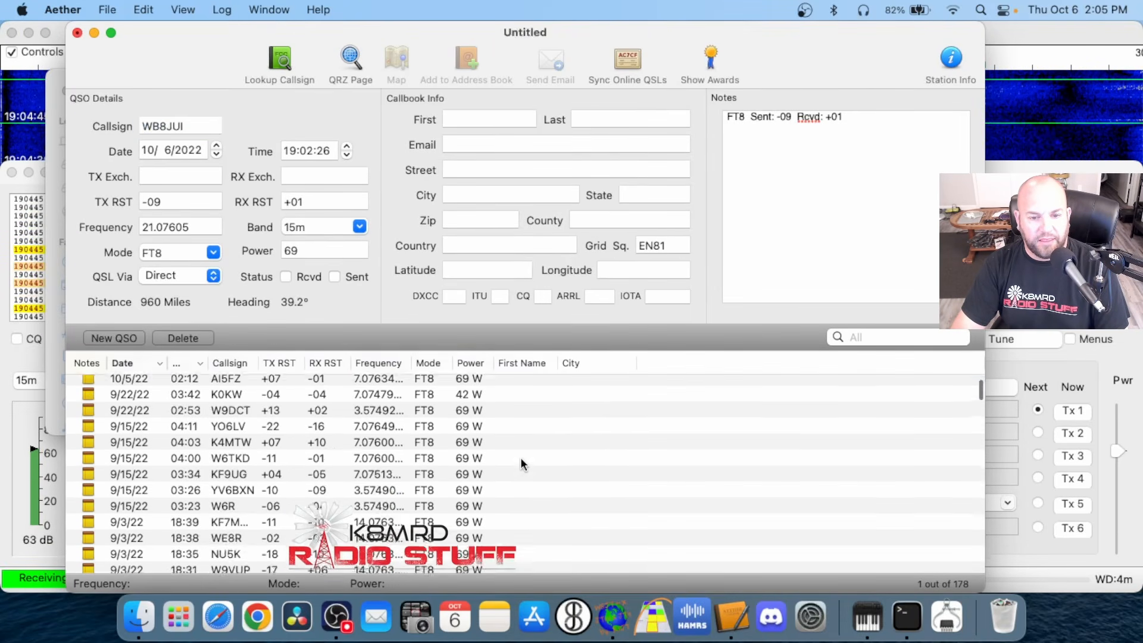
{"action": "scroll", "coordinate": [520, 454], "scroll_direction": "up", "scroll_amount": 10}
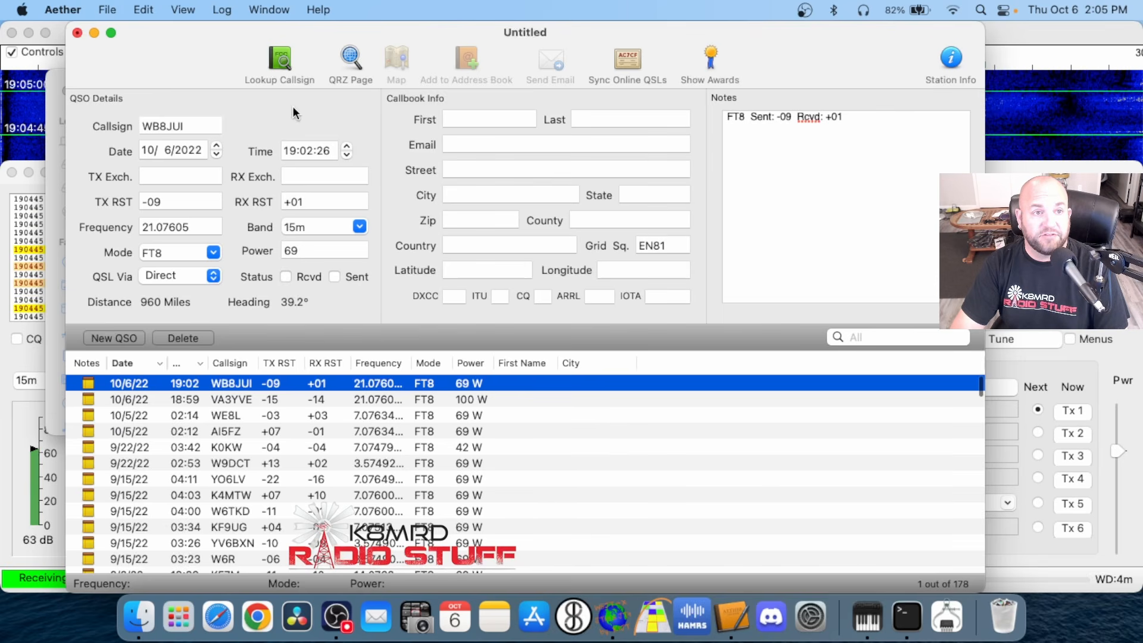
Open the recent log NEW MAC HF LOG in Aether and browse its contacts
{"action": "left_click_drag", "start_coordinate": [194, 62], "coordinate": [239, 62]}
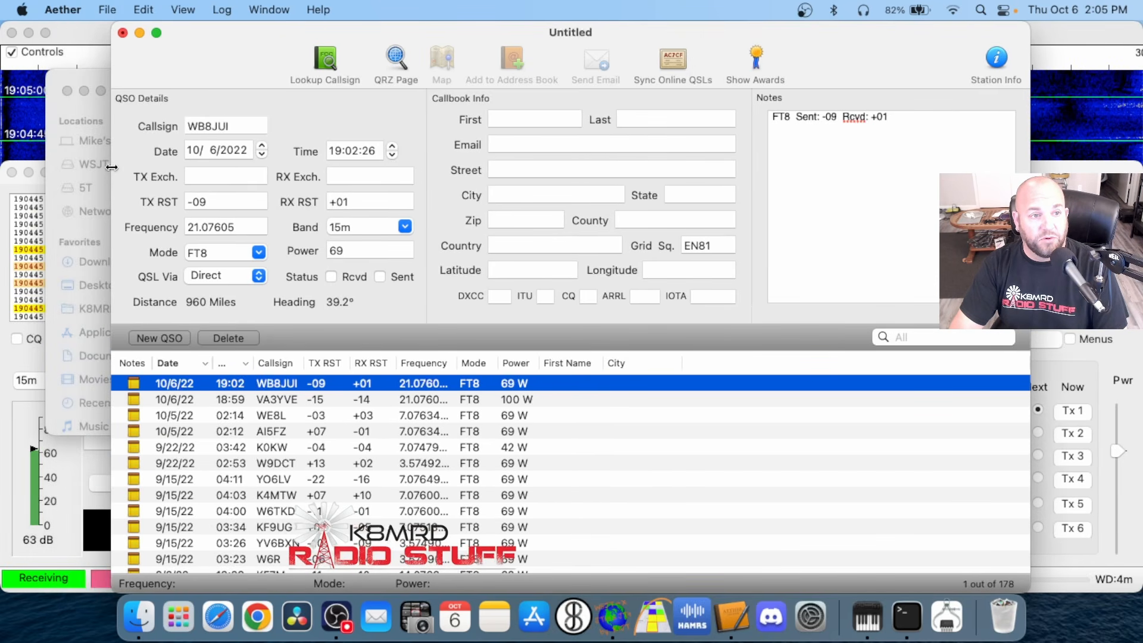
{"action": "left_click", "coordinate": [105, 11]}
{"action": "mouse_move", "coordinate": [238, 72]}
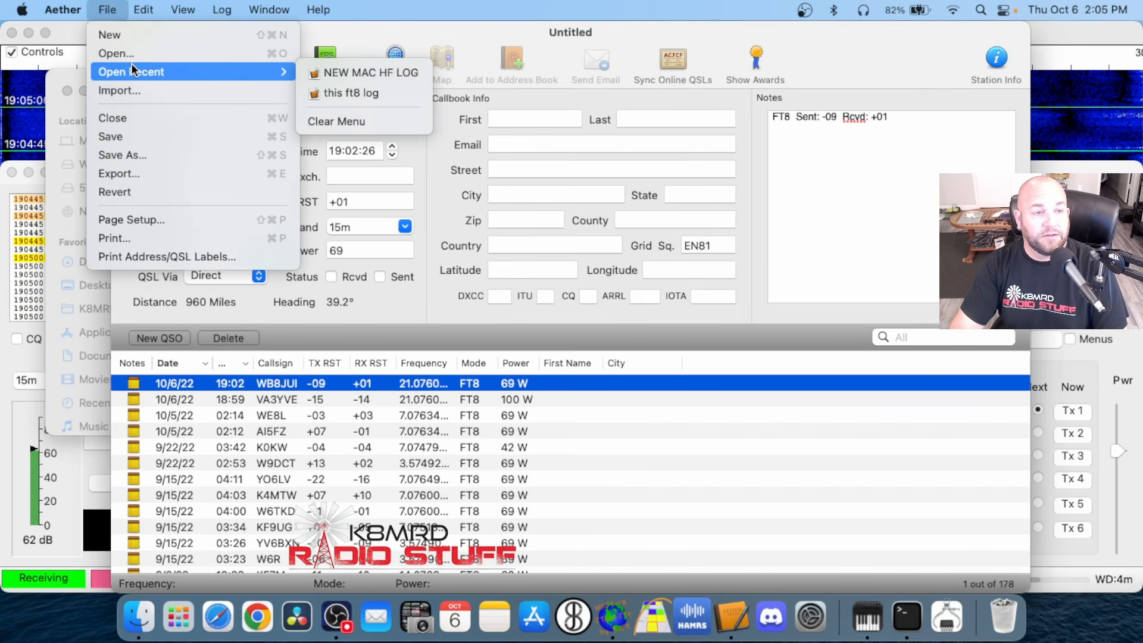
{"action": "left_click", "coordinate": [379, 79]}
{"action": "scroll", "coordinate": [441, 471], "scroll_direction": "down", "scroll_amount": 5}
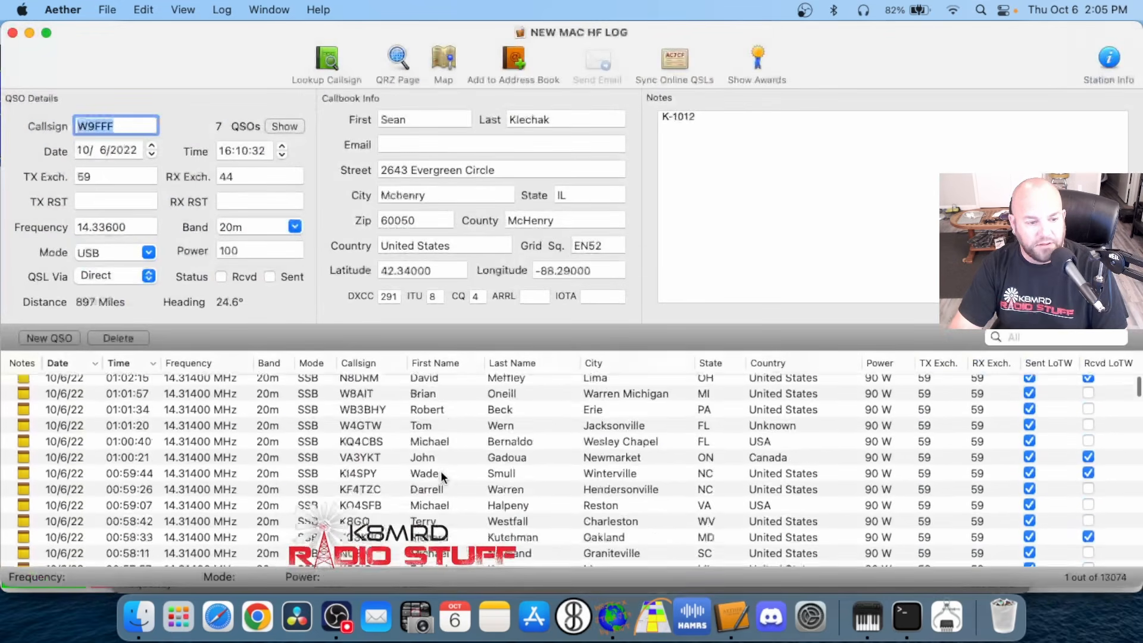
{"action": "scroll", "coordinate": [440, 470], "scroll_direction": "down", "scroll_amount": 10}
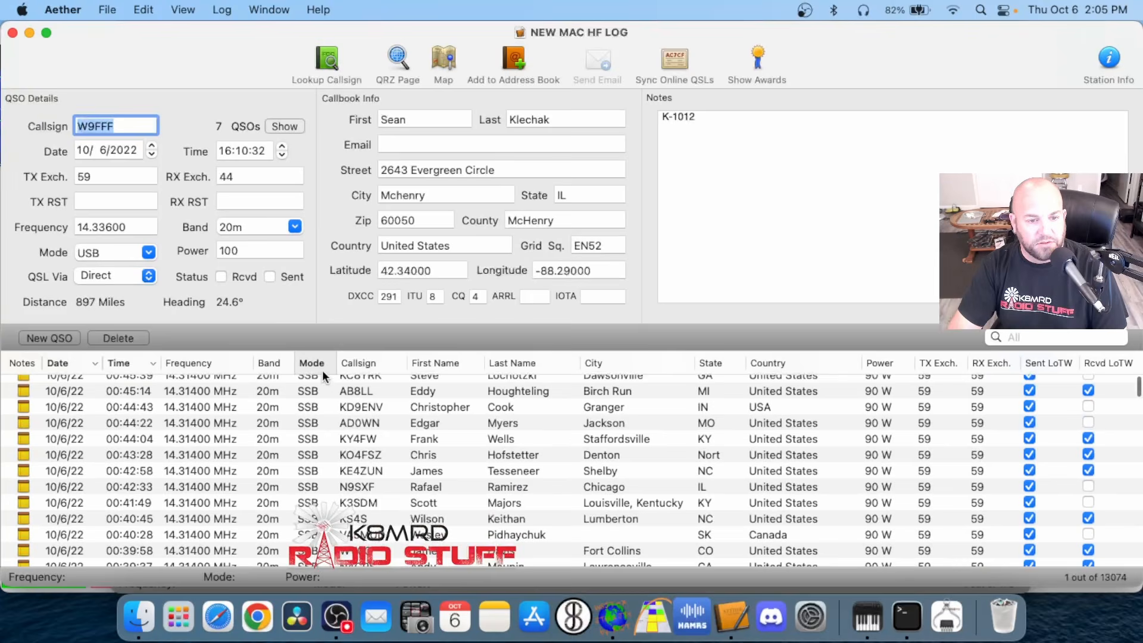
Sort NEW MAC HF LOG by mode, view the details of the 9/8/22 23:55 FT8 contact, and close the log
{"action": "left_click", "coordinate": [323, 370]}
{"action": "scroll", "coordinate": [337, 410], "scroll_direction": "down", "scroll_amount": 10}
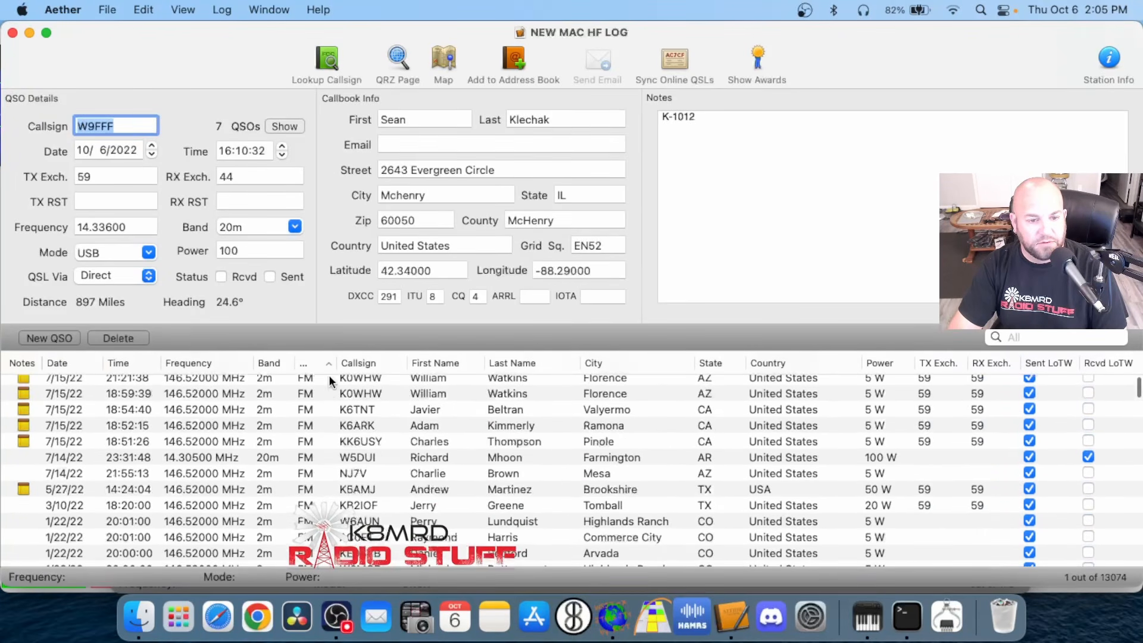
{"action": "scroll", "coordinate": [330, 410], "scroll_direction": "down", "scroll_amount": 15}
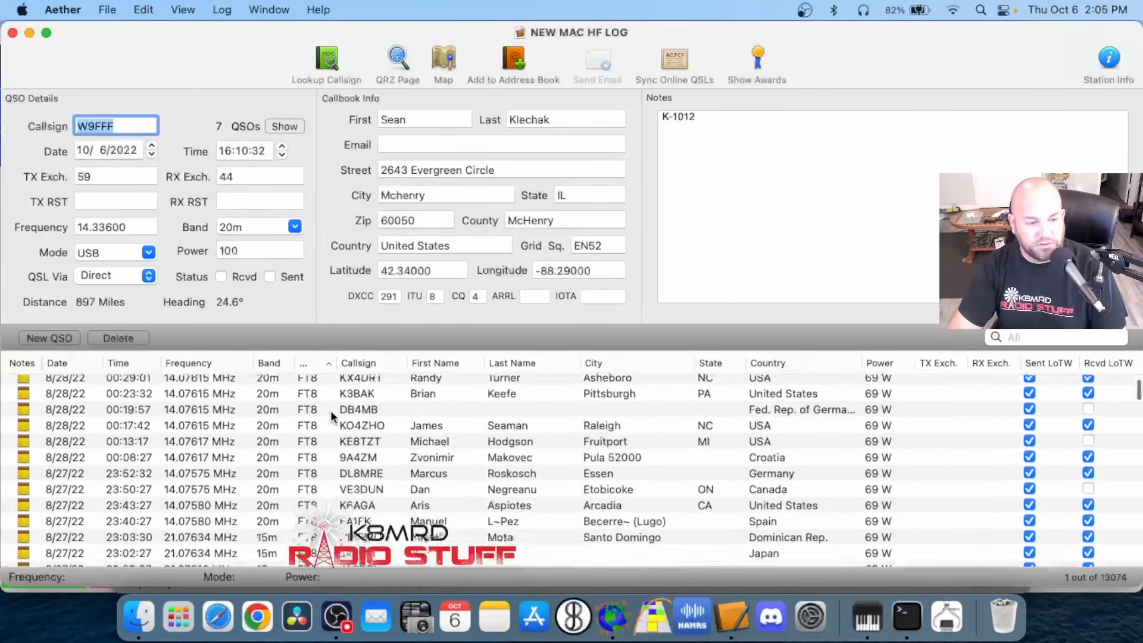
{"action": "scroll", "coordinate": [332, 417], "scroll_direction": "down", "scroll_amount": 15}
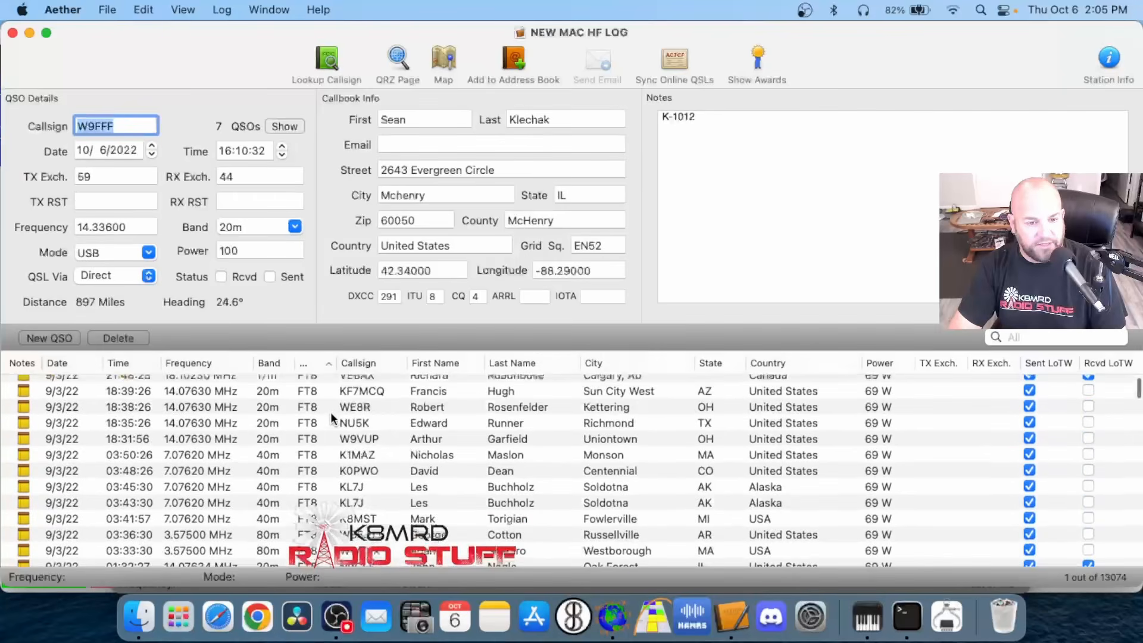
{"action": "scroll", "coordinate": [332, 417], "scroll_direction": "up", "scroll_amount": 15}
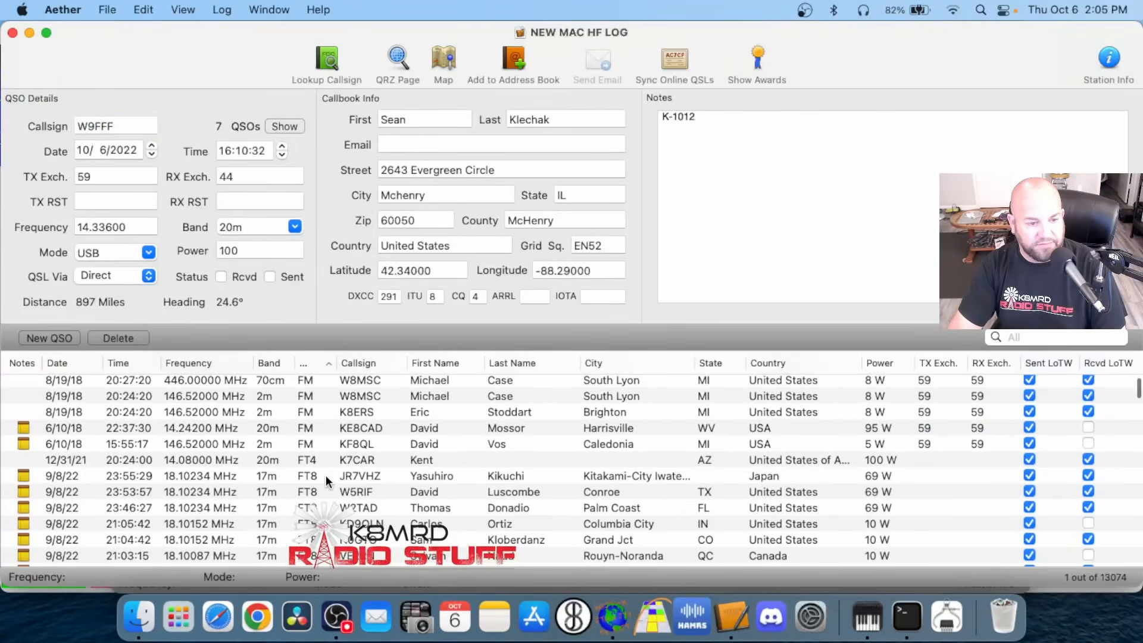
{"action": "left_click", "coordinate": [326, 477]}
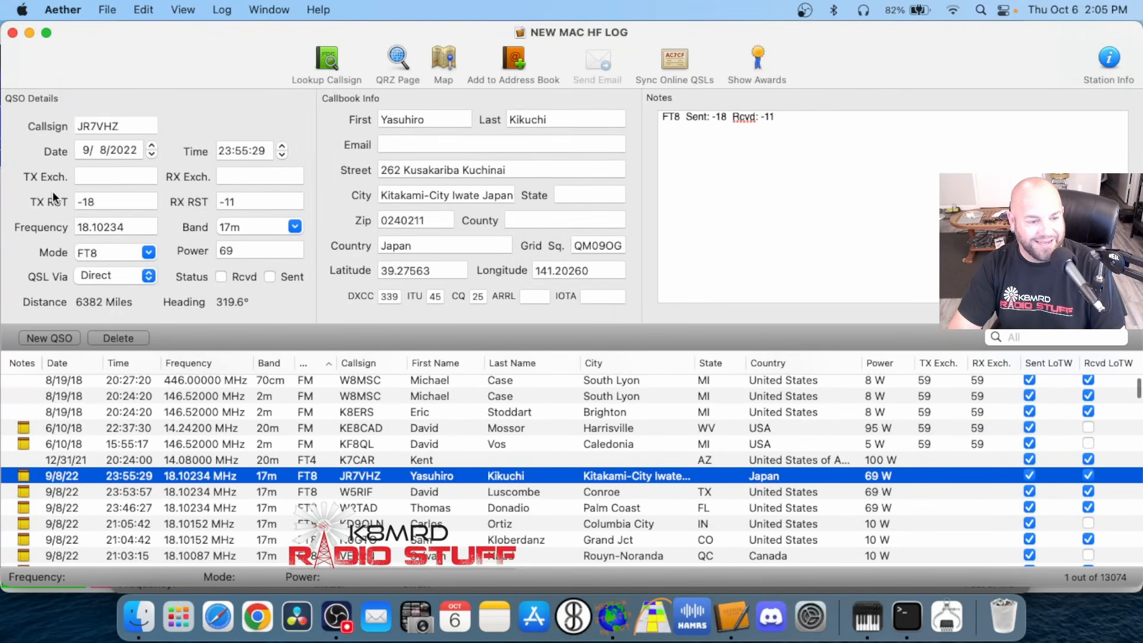
{"action": "left_click", "coordinate": [12, 33]}
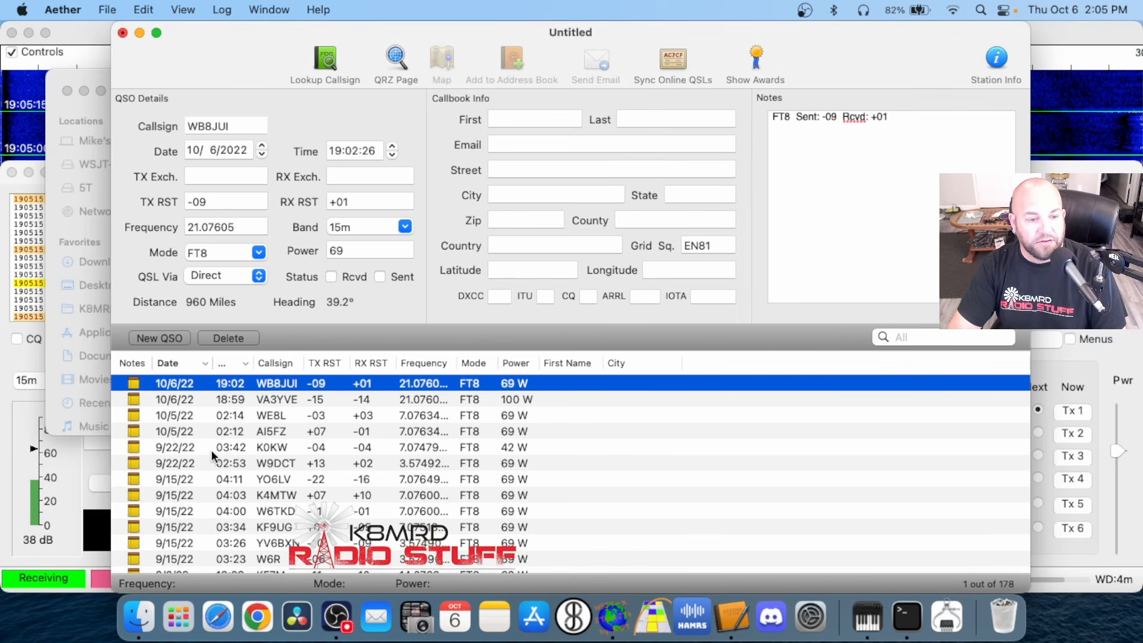
Select the contacts from 10/6/22 19:02 down to 9/15/22 03:23 in the untitled log and copy them
{"action": "scroll", "coordinate": [245, 522], "scroll_direction": "down", "scroll_amount": 3}
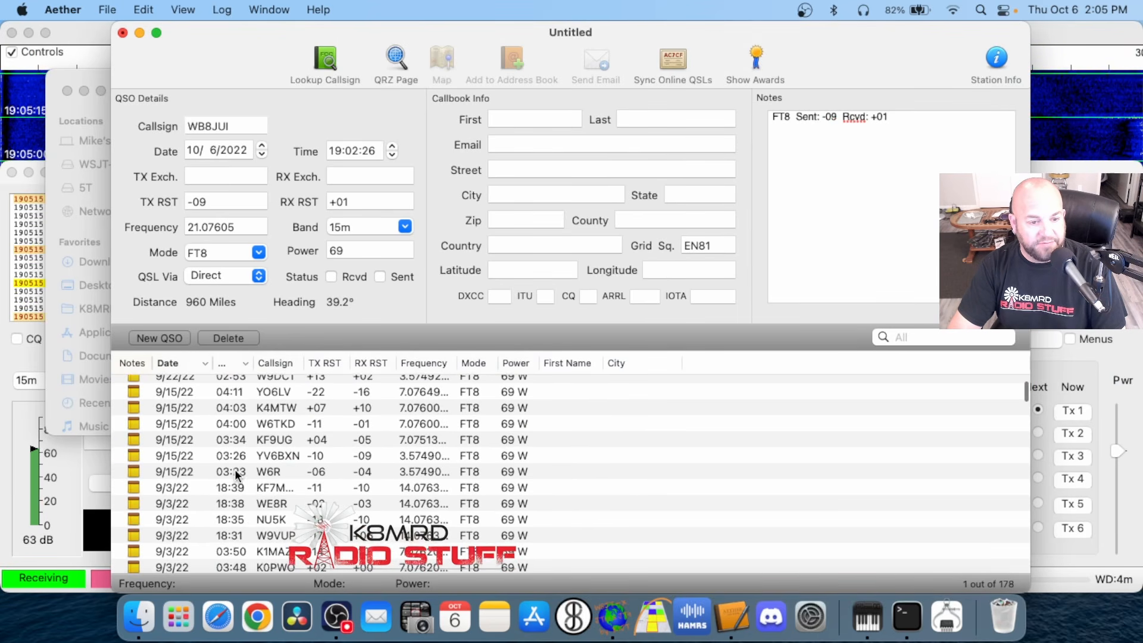
{"action": "left_click", "coordinate": [359, 471]}
{"action": "scroll", "coordinate": [283, 466], "scroll_direction": "up", "scroll_amount": 3}
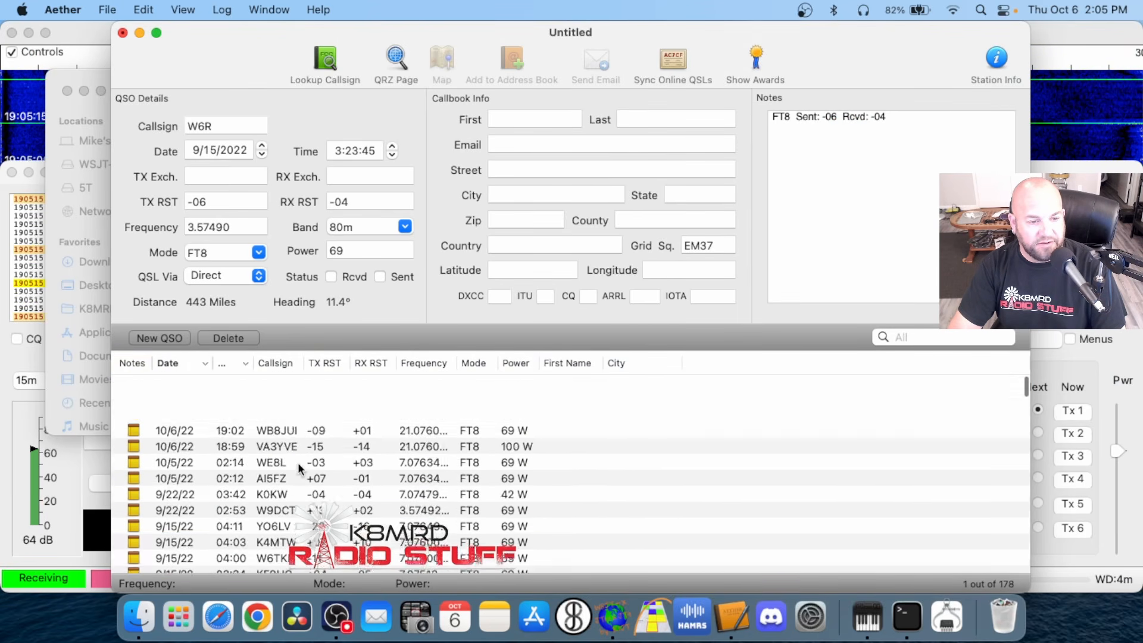
{"action": "left_click", "coordinate": [295, 381], "text": "shift"}
{"action": "right_click", "coordinate": [294, 381]}
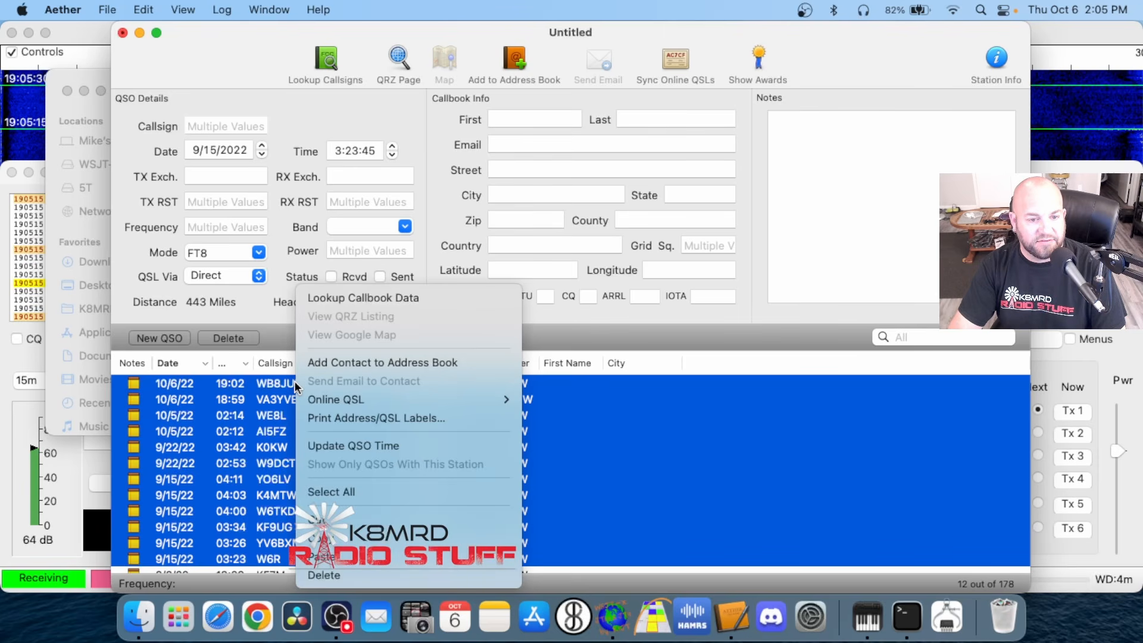
{"action": "left_click", "coordinate": [112, 98]}
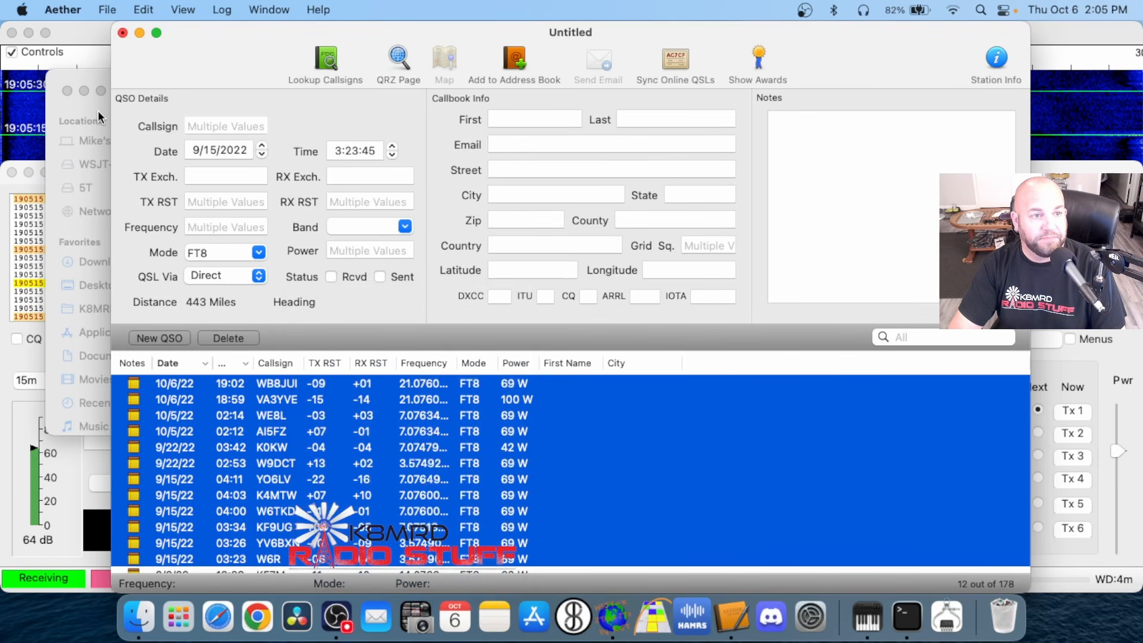
Reopen NEW MAC HF LOG, add a blank new QSO, and paste the copied FT8 contacts into the log
{"action": "left_click", "coordinate": [97, 10]}
{"action": "mouse_move", "coordinate": [218, 70]}
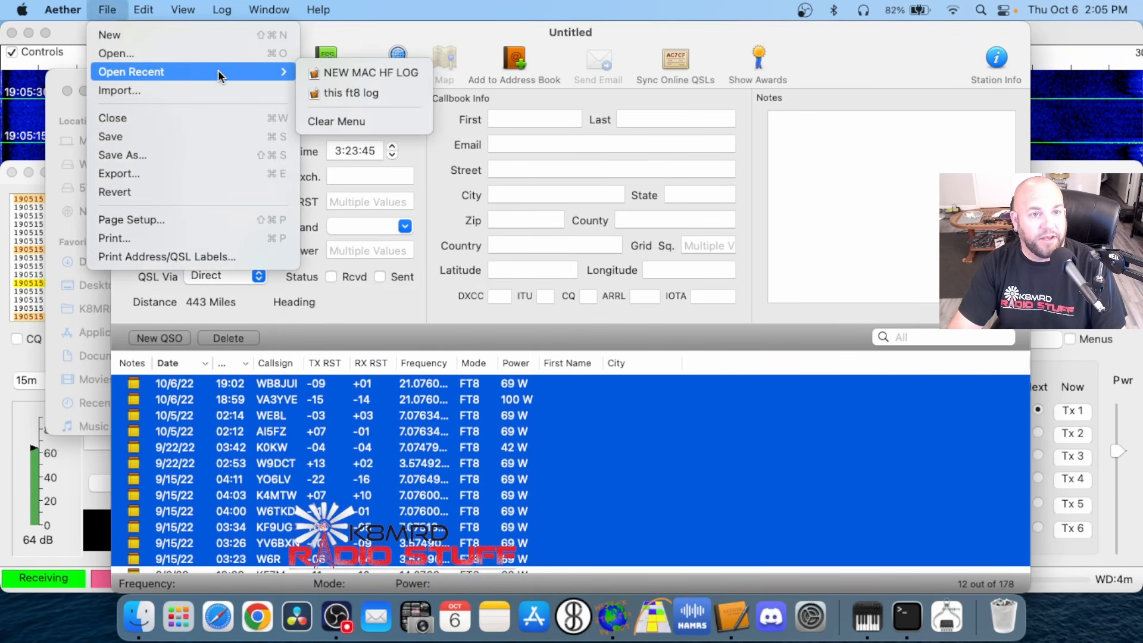
{"action": "left_click", "coordinate": [337, 73]}
{"action": "left_click", "coordinate": [35, 338]}
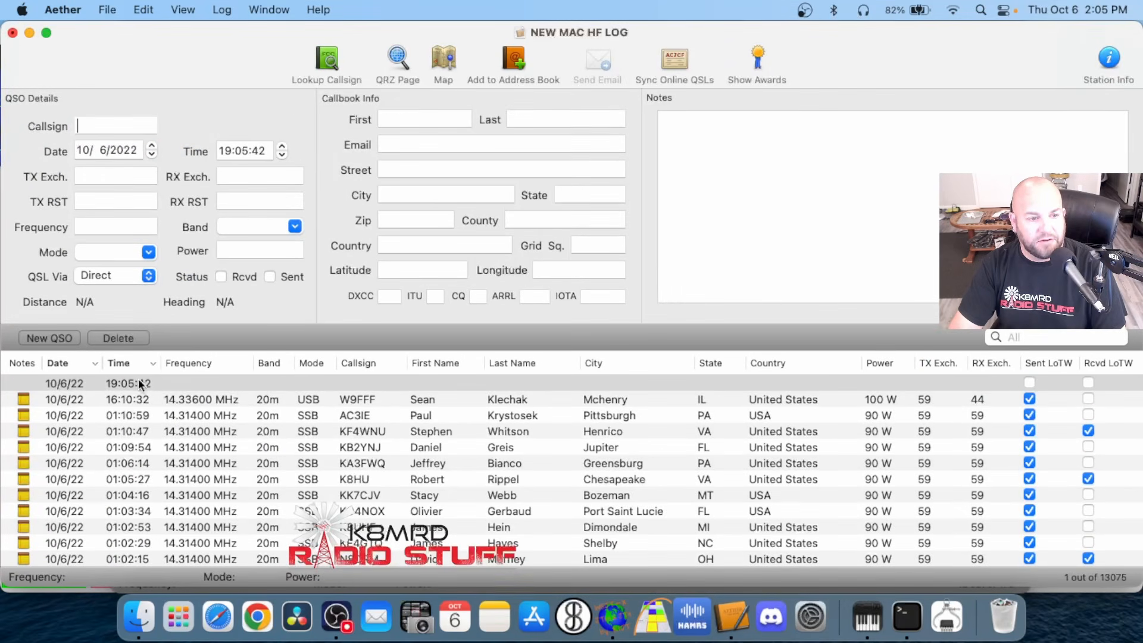
{"action": "left_click", "coordinate": [184, 384]}
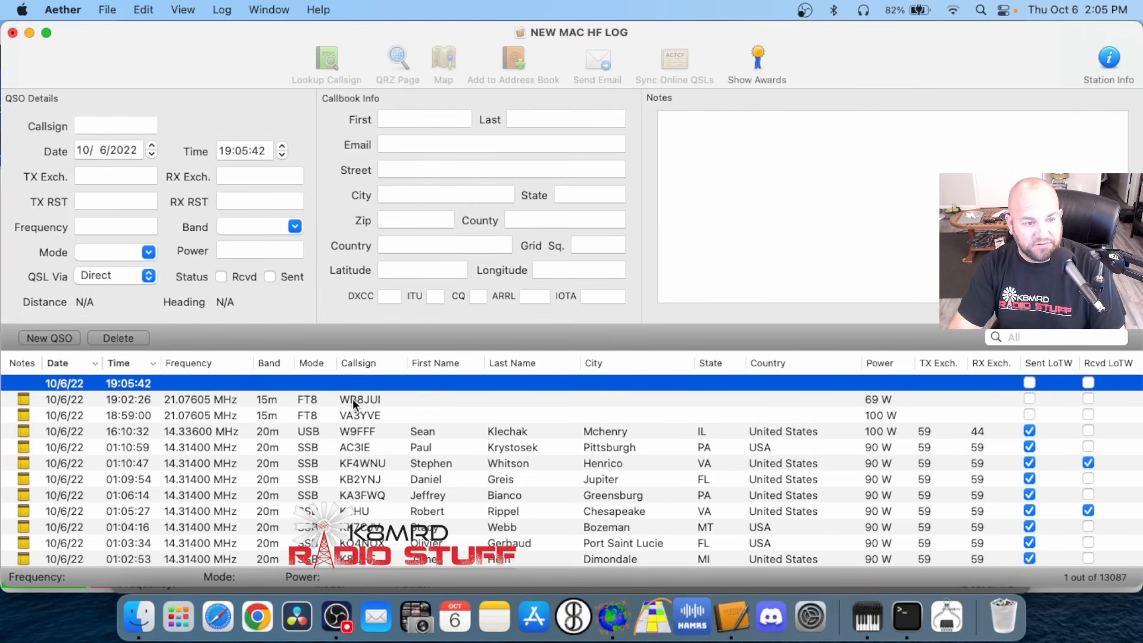
Find and select the pasted FT8 contacts from 9/15/22, ranging from 04:11 to 03:23, in the log
{"action": "scroll", "coordinate": [354, 442], "scroll_direction": "down", "scroll_amount": 10}
{"action": "left_click", "coordinate": [355, 443]}
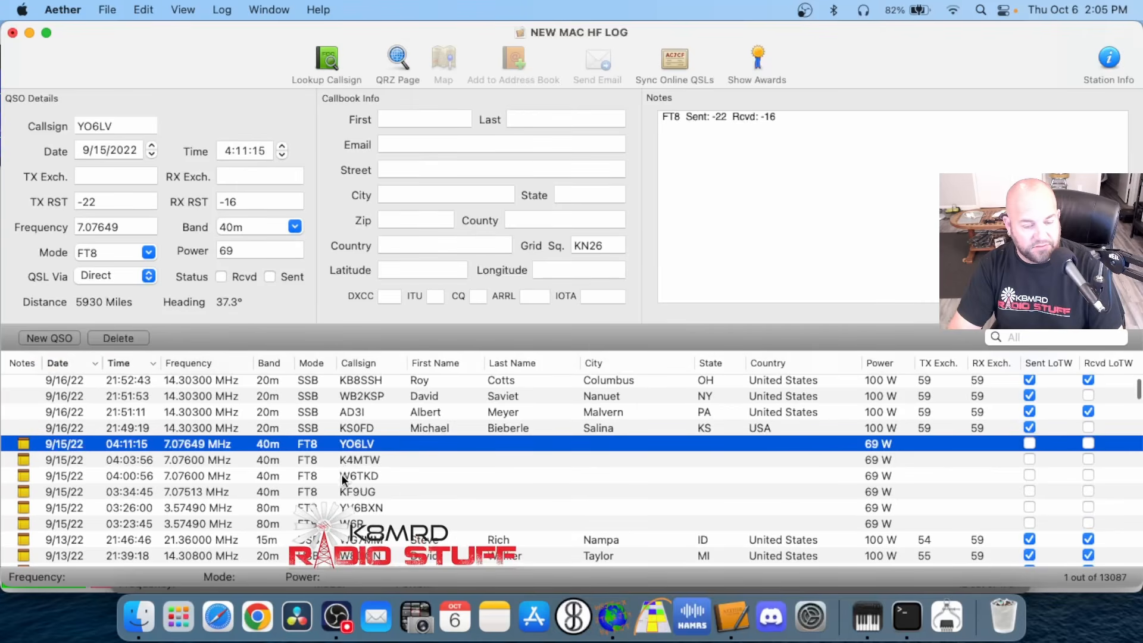
{"action": "left_click", "coordinate": [428, 524]}
{"action": "left_click", "coordinate": [463, 444]}
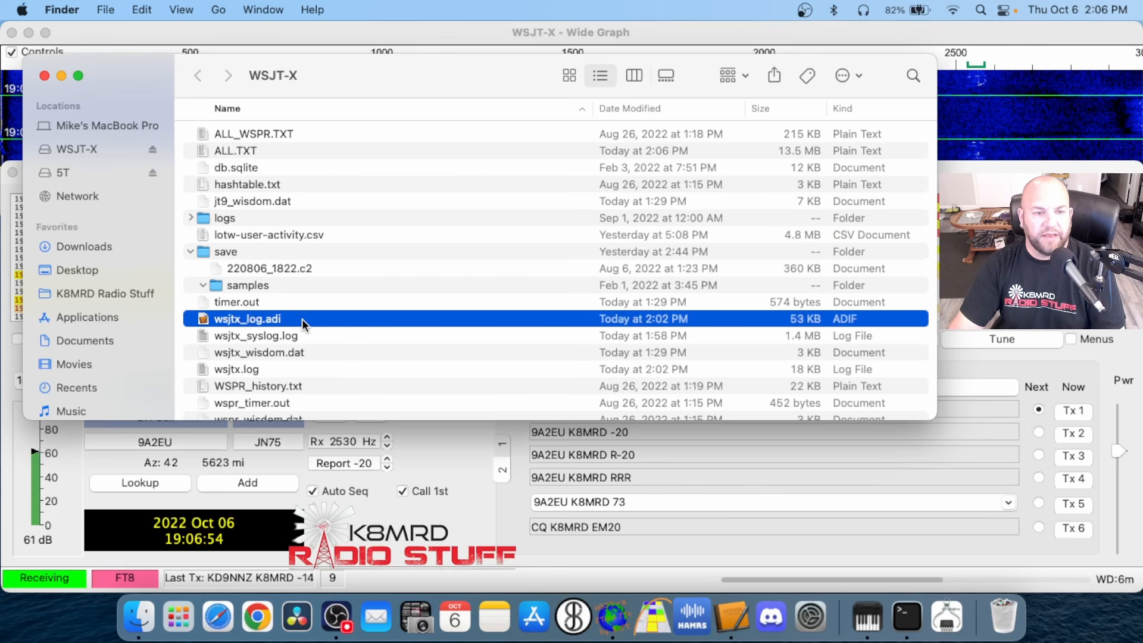
Copy wsjtx_log.adi in the log directory, and clear the Wide Graph and Finder windows off the desktop
{"action": "right_click", "coordinate": [302, 319]}
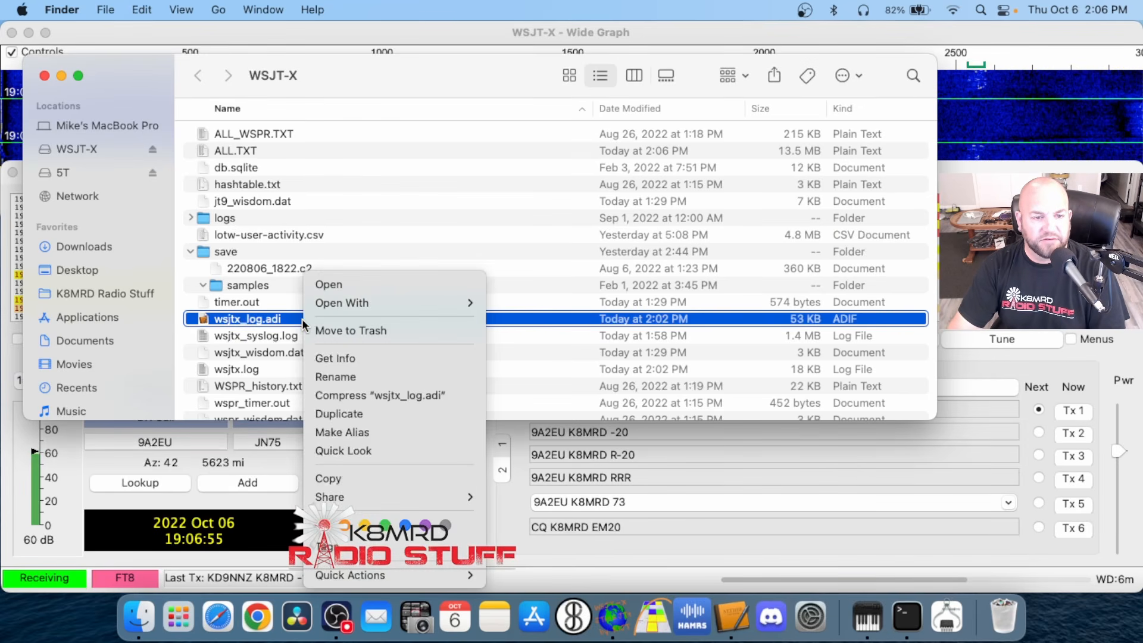
{"action": "left_click", "coordinate": [350, 480]}
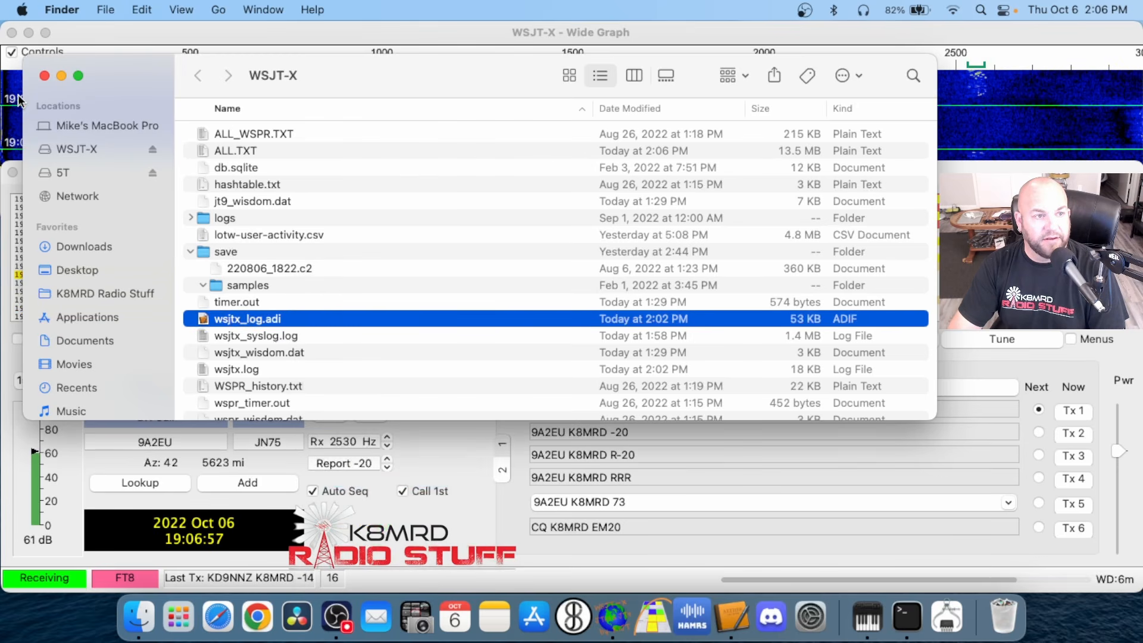
{"action": "left_click", "coordinate": [12, 33]}
{"action": "left_click", "coordinate": [73, 75]}
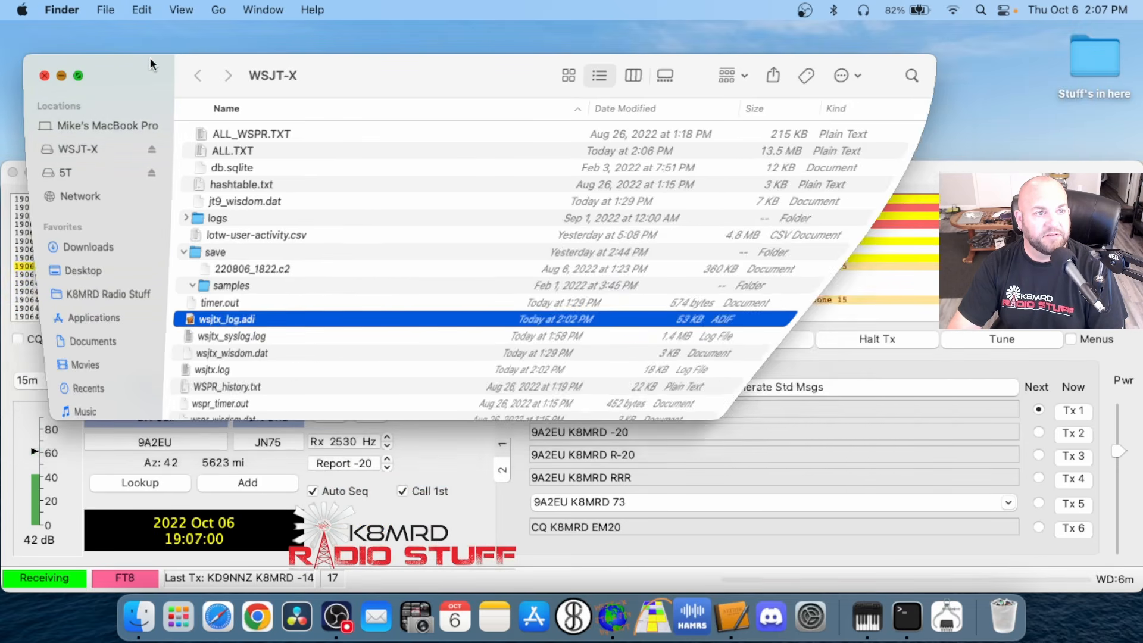
Paste wsjtx_log.adi onto the desktop and move it to an empty spot away from the Stuff's in here folder
{"action": "right_click", "coordinate": [223, 72]}
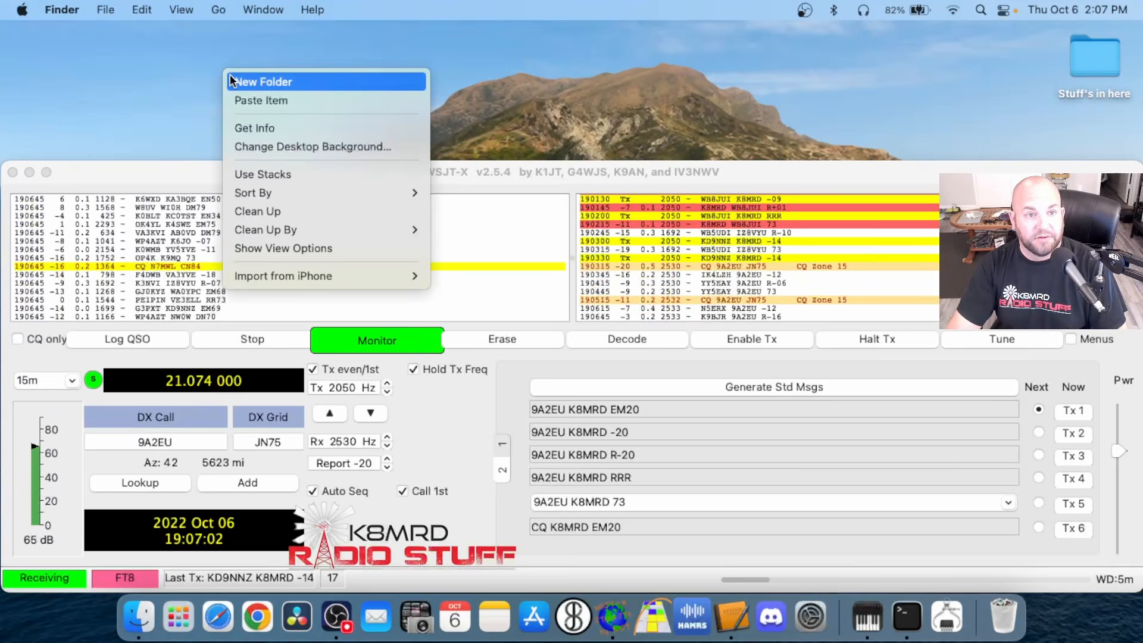
{"action": "left_click", "coordinate": [250, 100]}
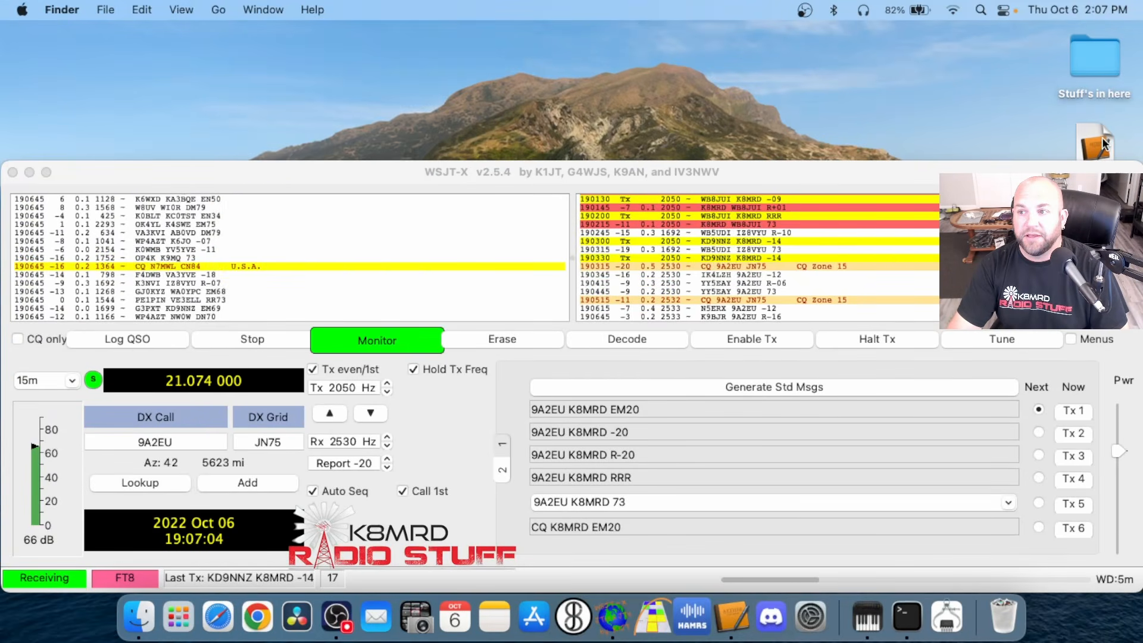
{"action": "left_click_drag", "start_coordinate": [1102, 137], "coordinate": [913, 102]}
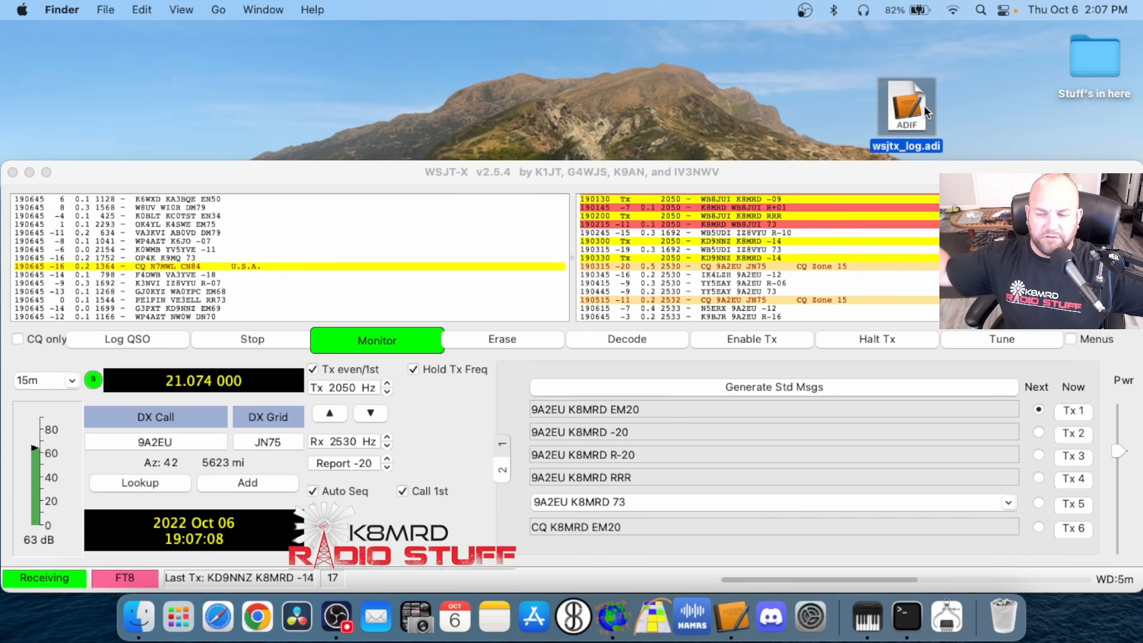
{"action": "left_click_drag", "start_coordinate": [924, 105], "coordinate": [882, 89]}
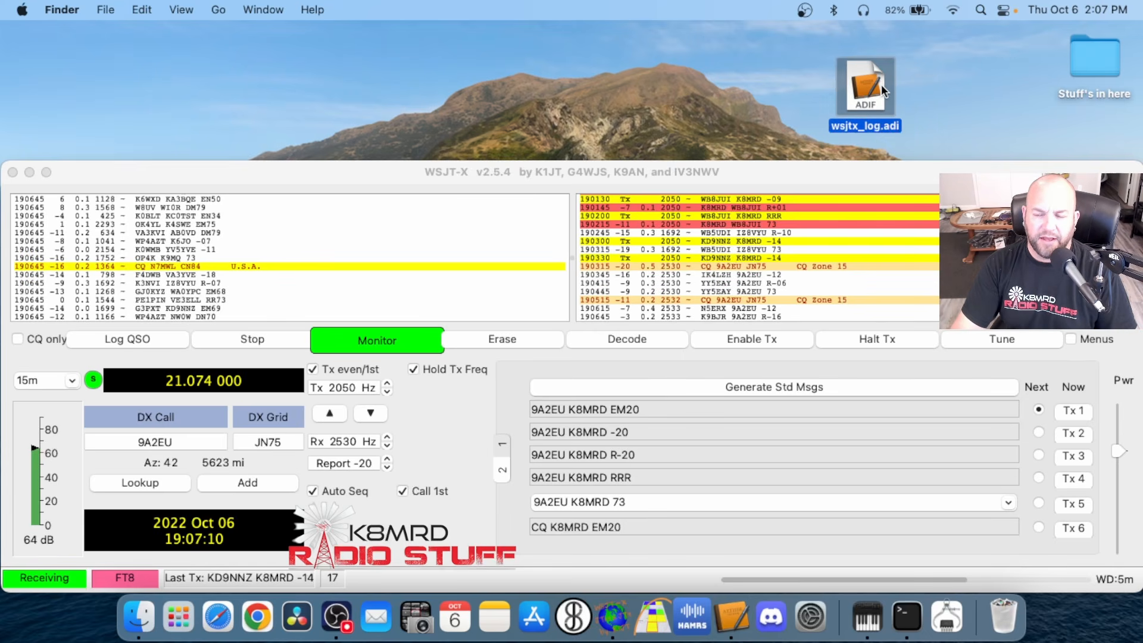